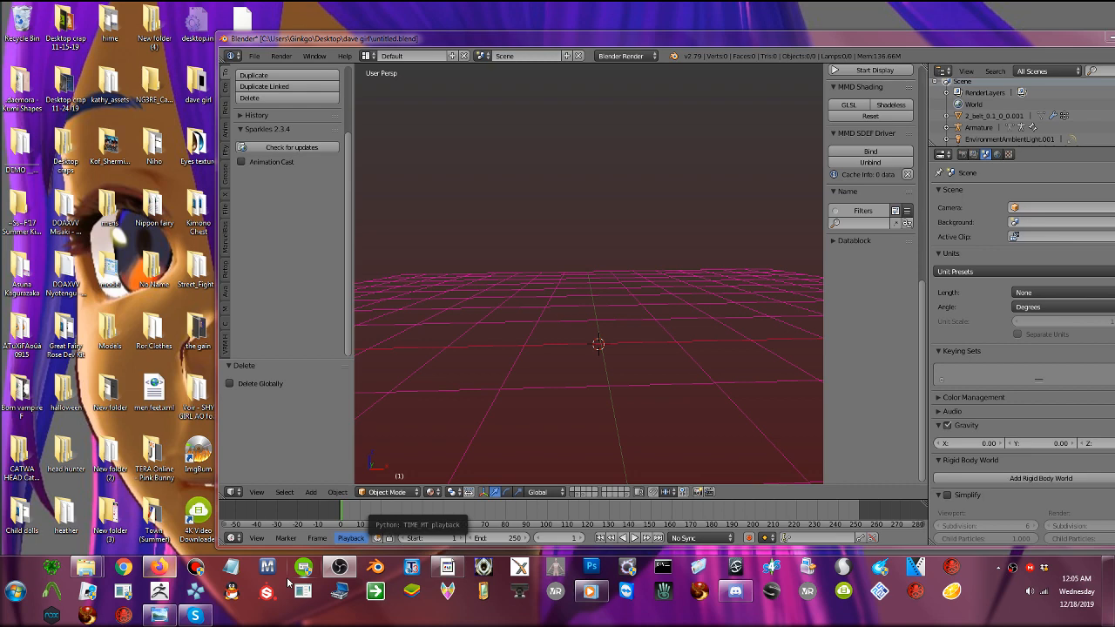
# - Switch to Firefox and close every tab except the YouTube Live Dashboard
pyautogui.click(159, 575)
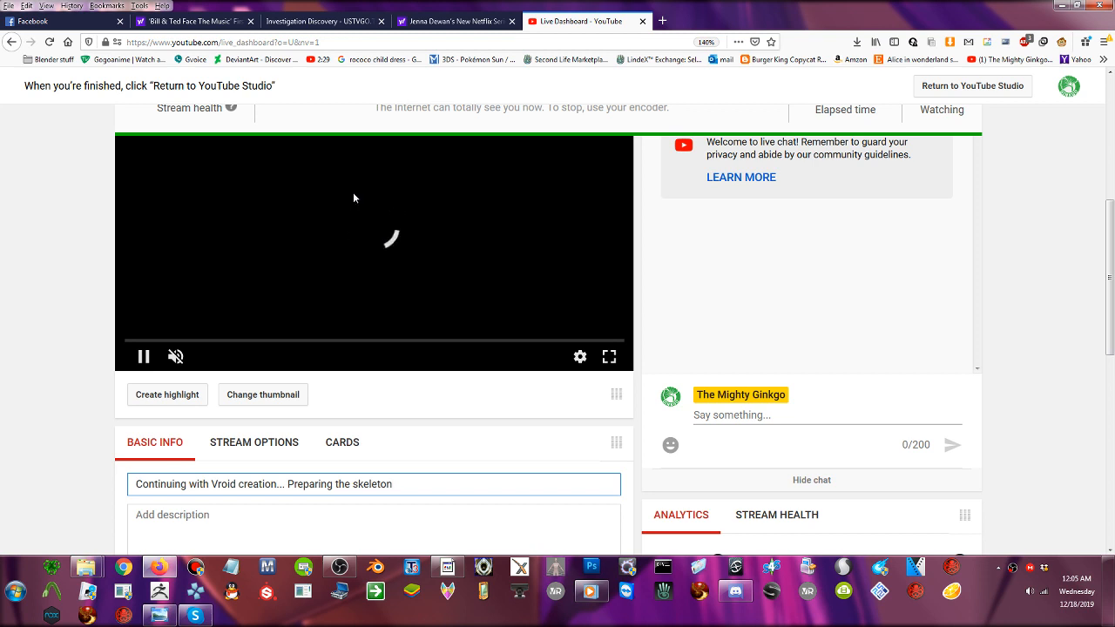
pyautogui.middleClick(452, 21)
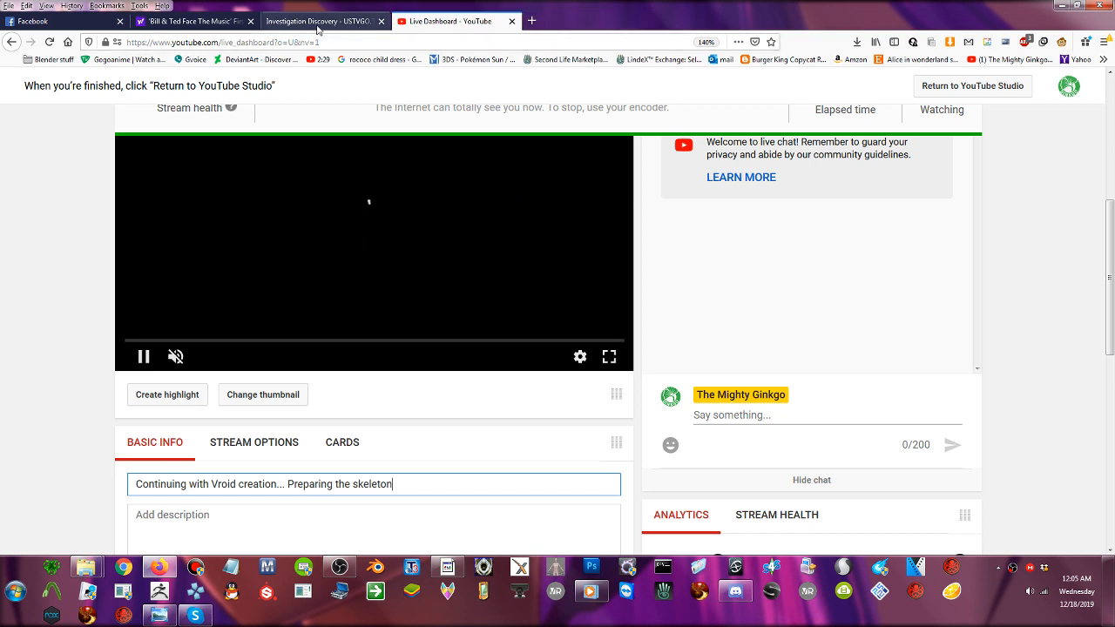
pyautogui.middleClick(319, 25)
pyautogui.middleClick(192, 22)
pyautogui.middleClick(67, 24)
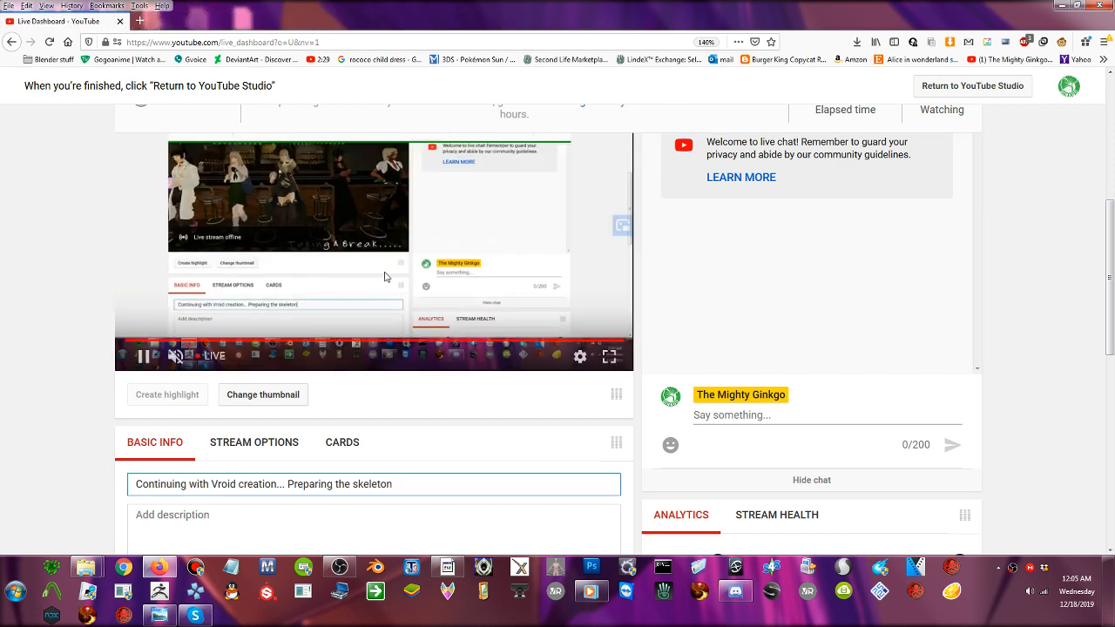
# - Restore the Firefox window to a smaller size, widen it to show the stream and chat, and minimize it
pyautogui.click(1072, 6)
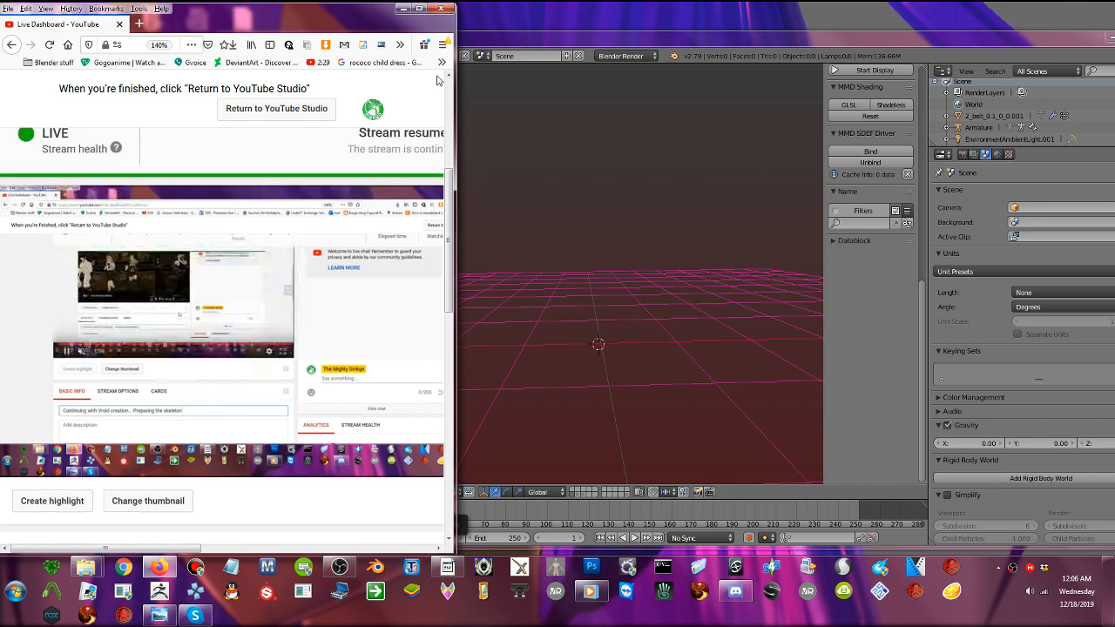
pyautogui.moveTo(455, 78); pyautogui.dragTo(897, 106)
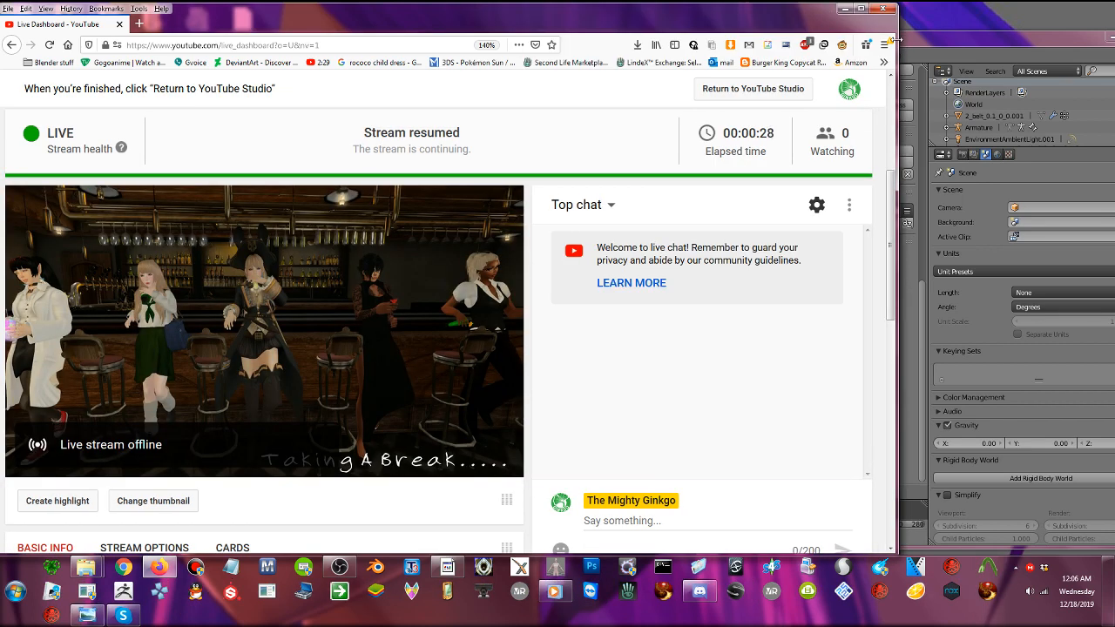
pyautogui.click(844, 9)
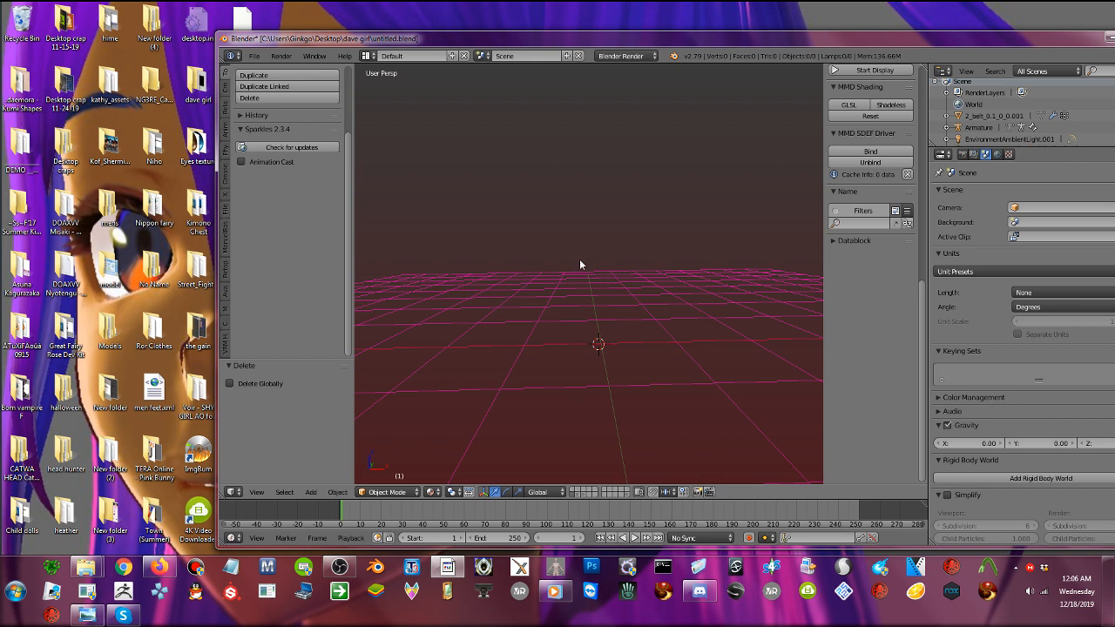
# - Show the Cats model tools and view the list of selectable armatures
pyautogui.click(228, 293)
pyautogui.click(243, 84)
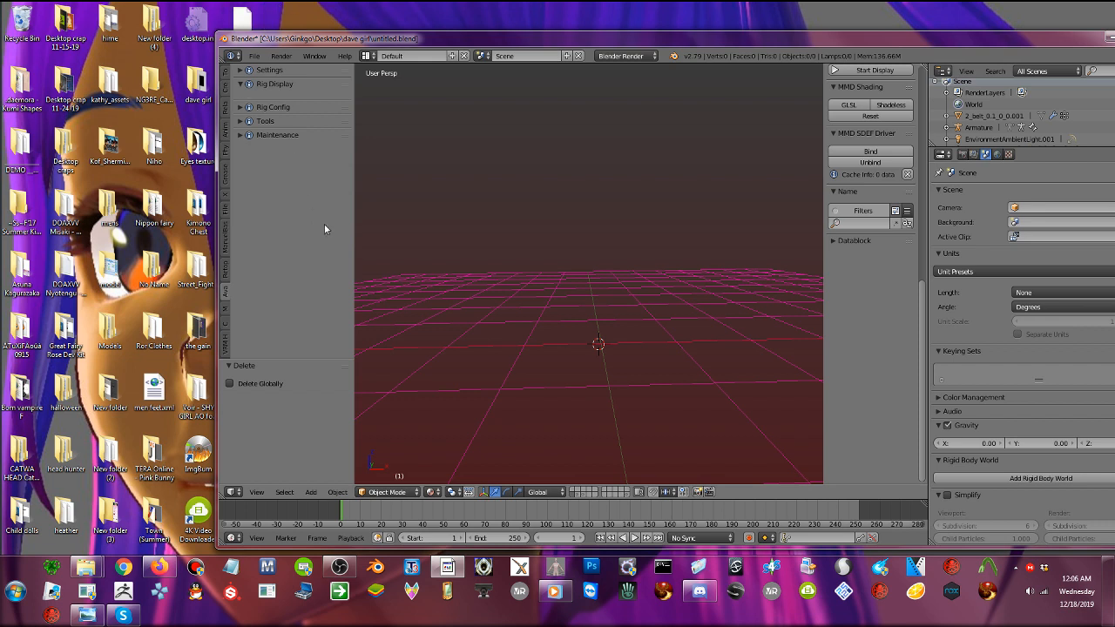
pyautogui.click(225, 324)
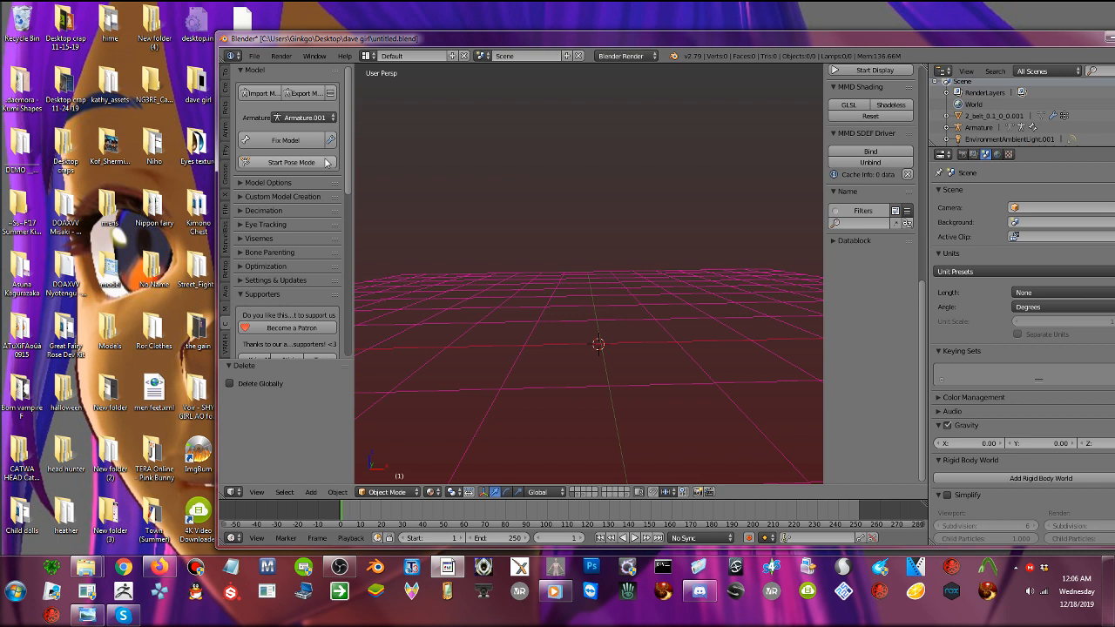
pyautogui.click(331, 118)
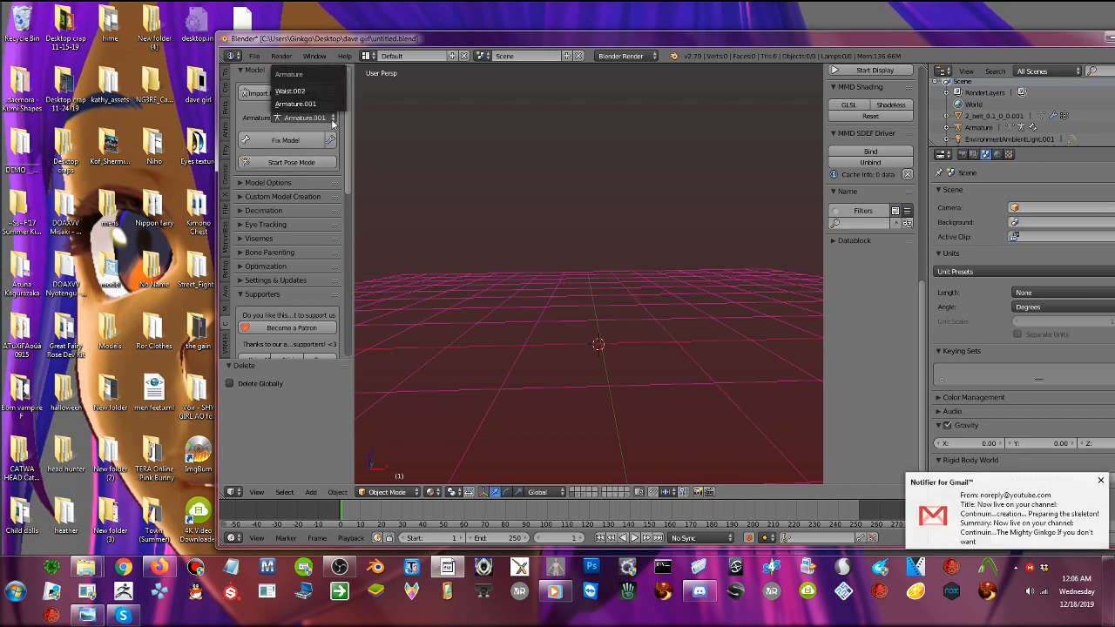
# - Go through the scene layers and display the one holding the white belted outfit
pyautogui.click(578, 498)
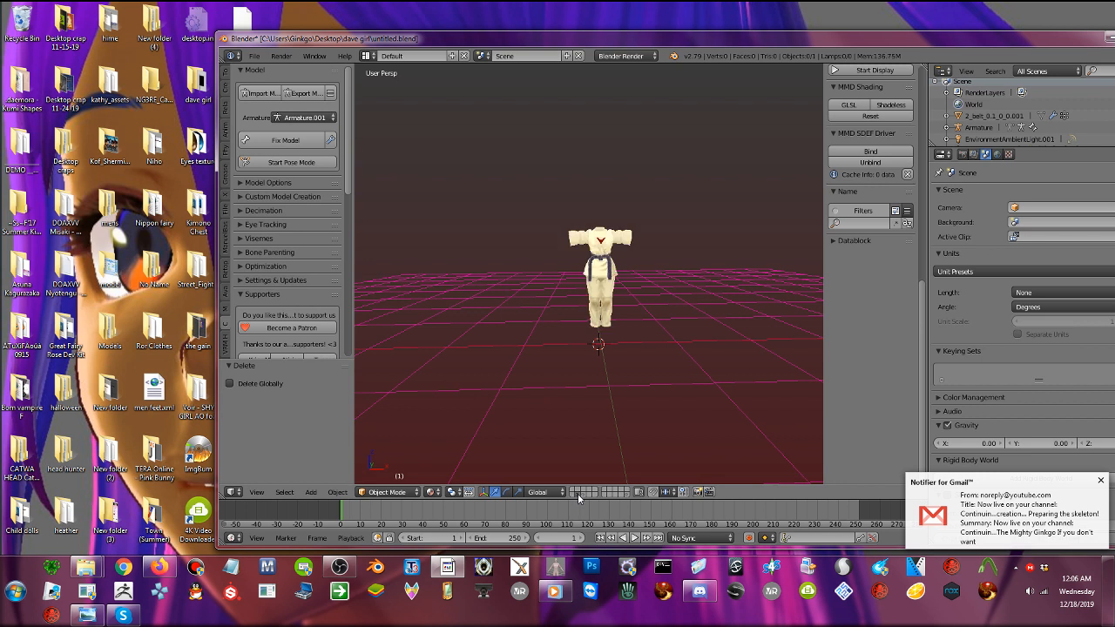
pyautogui.click(579, 496)
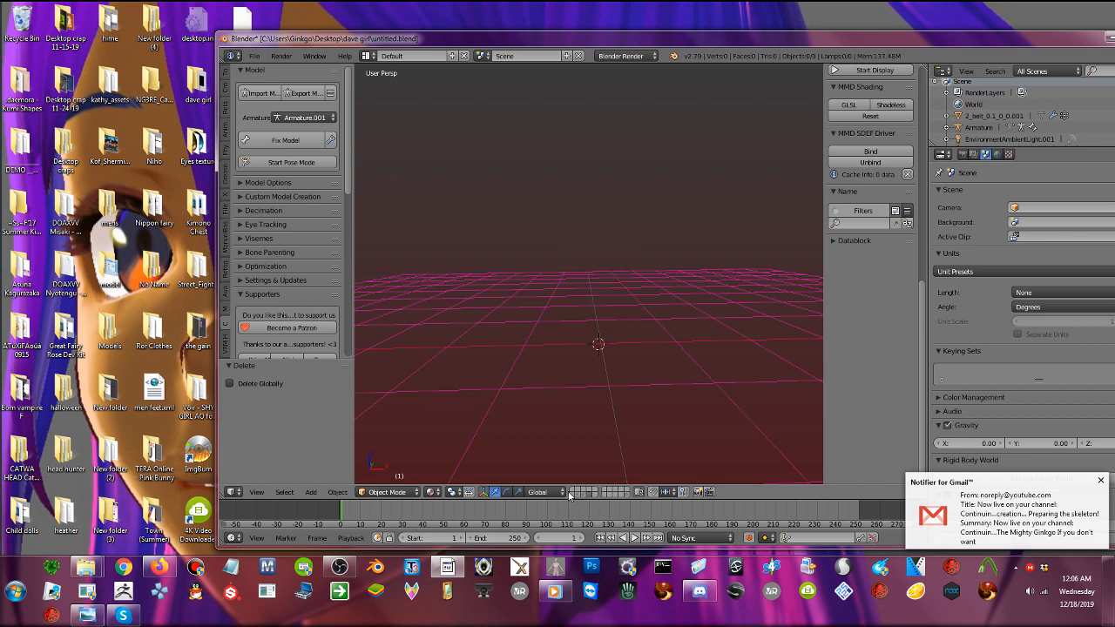
pyautogui.click(578, 496)
pyautogui.click(584, 496)
pyautogui.click(573, 497)
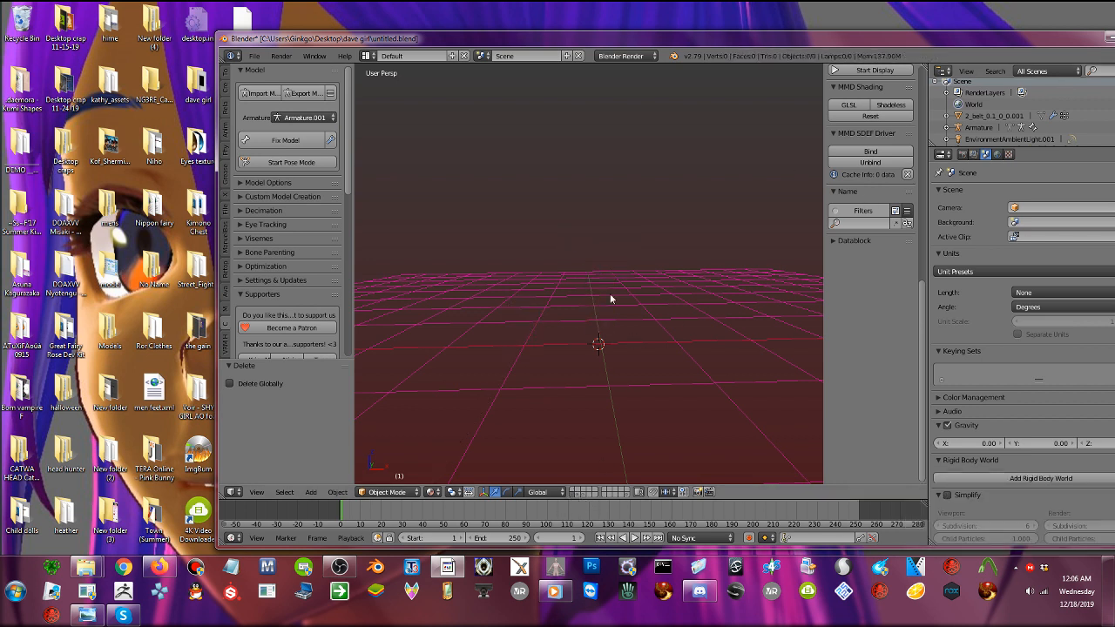
pyautogui.click(580, 497)
# - Select the outfit mesh and delete all of its vertex groups
pyautogui.rightClick(600, 278)
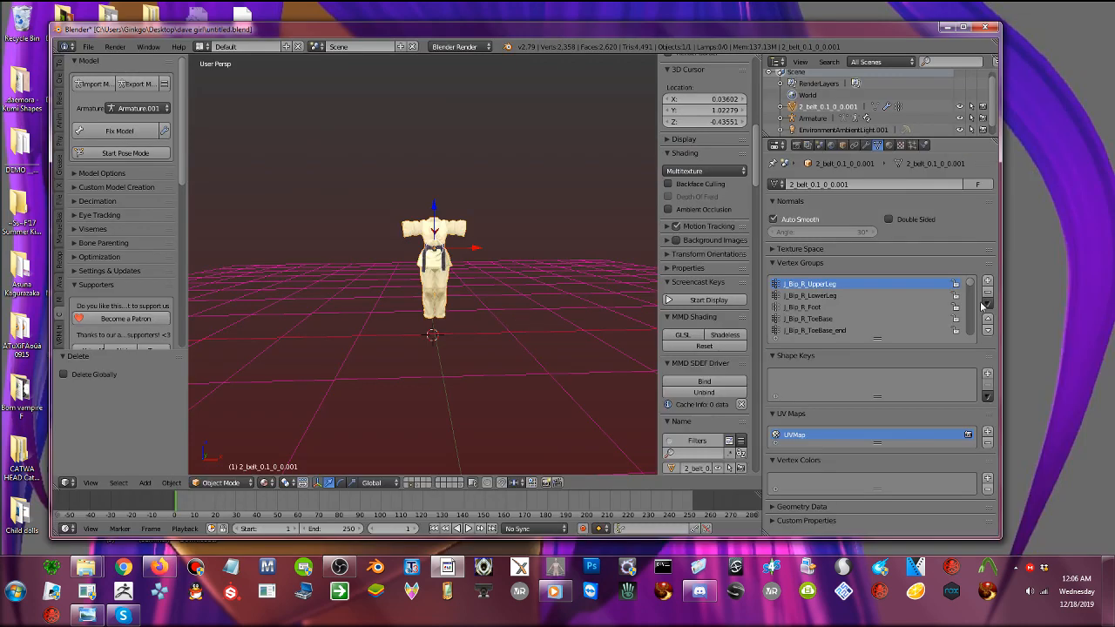
pyautogui.click(987, 302)
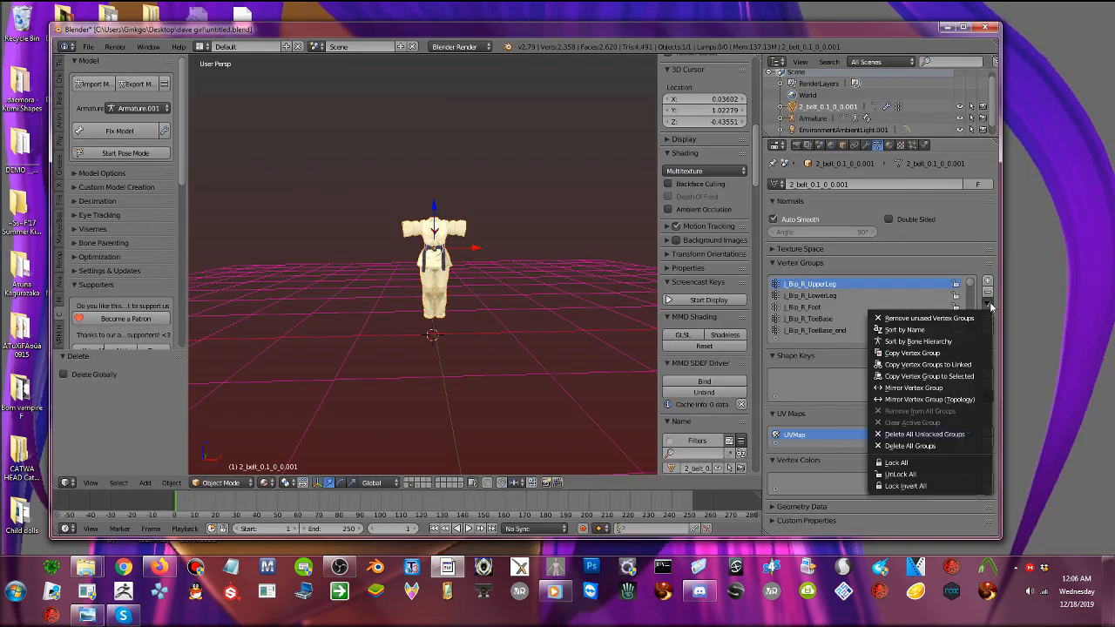
pyautogui.click(932, 447)
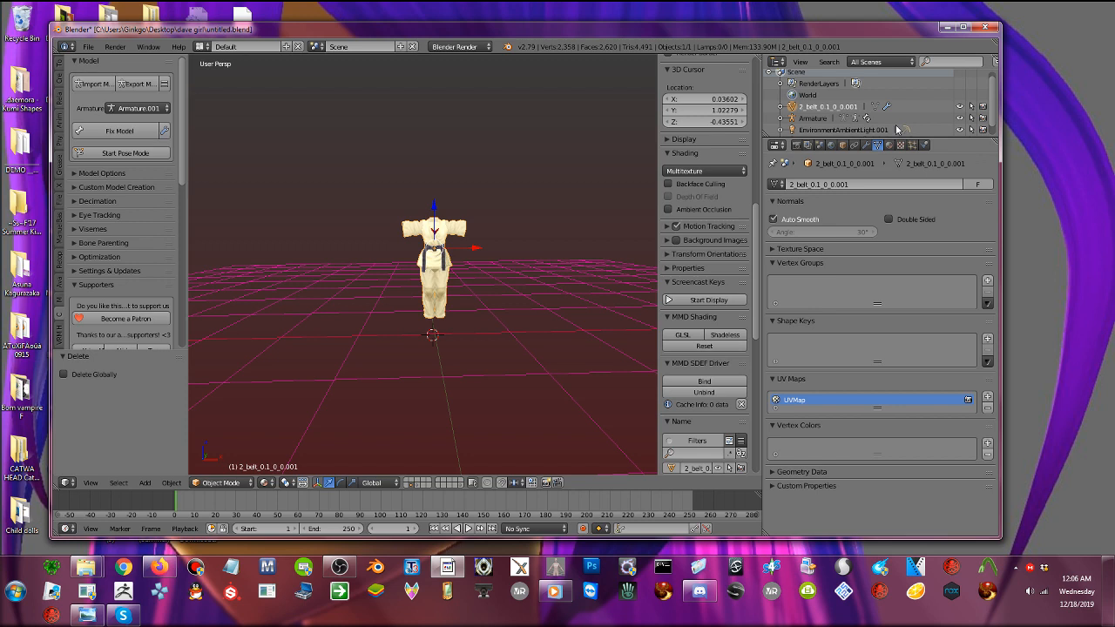
# - Enlarge the outliner and delete the Armature object from the scene
pyautogui.click(888, 145)
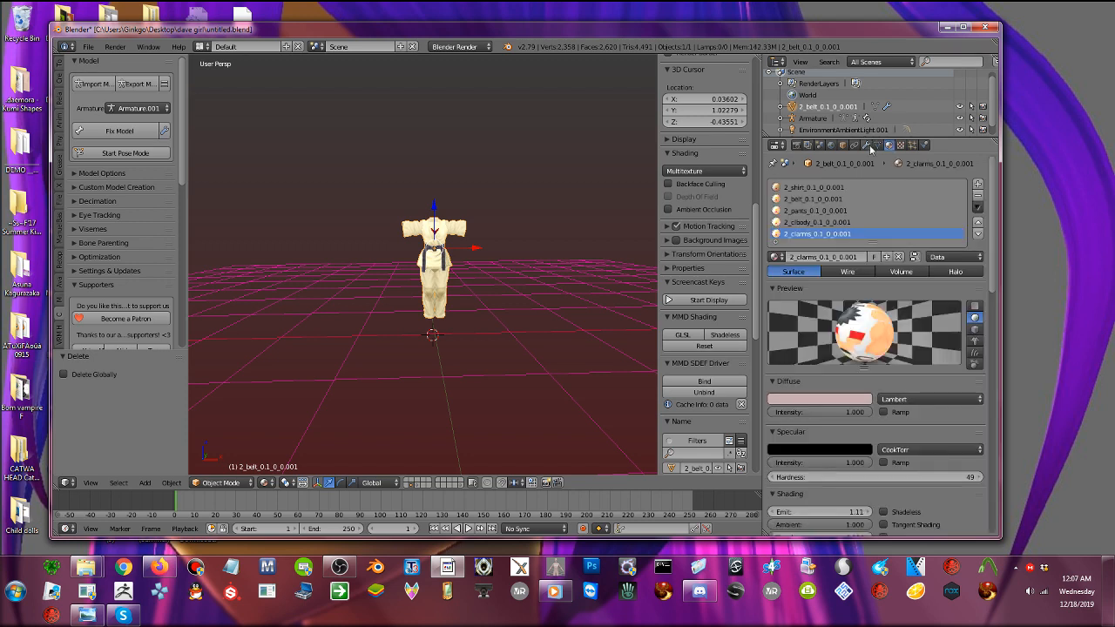
pyautogui.click(866, 144)
pyautogui.moveTo(871, 138); pyautogui.dragTo(906, 212)
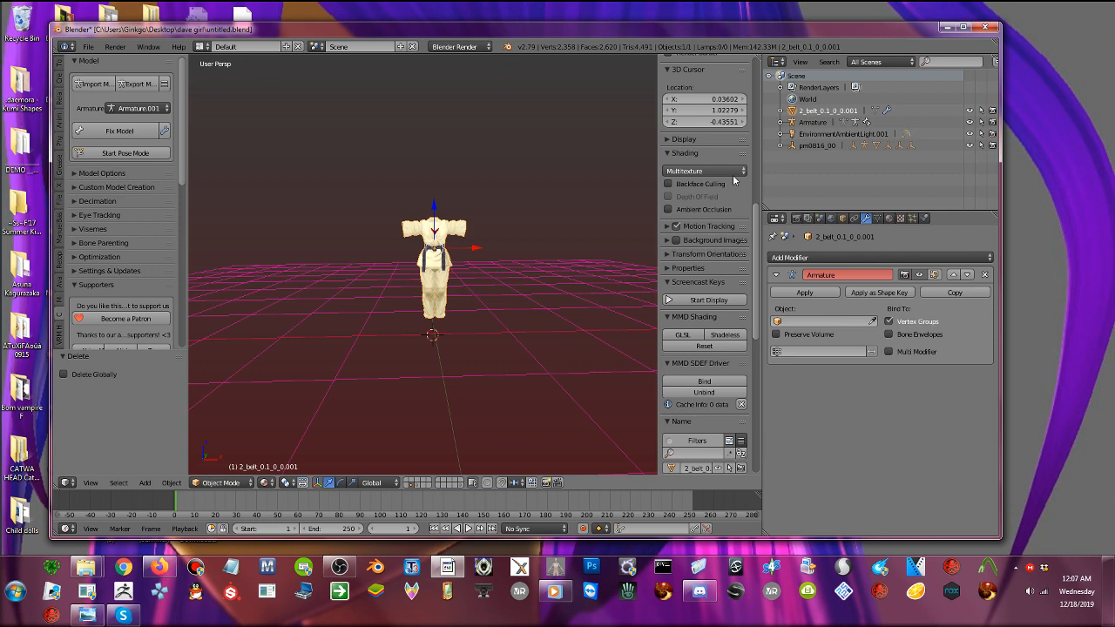
pyautogui.rightClick(788, 122)
pyautogui.click(793, 157)
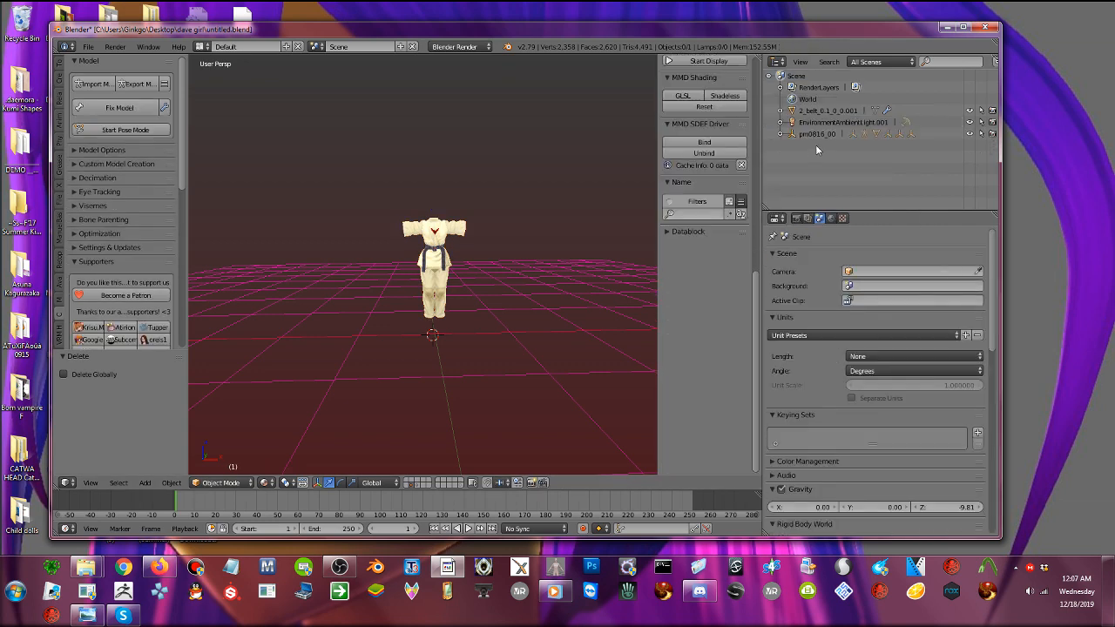
# - Enter Edit Mode on the 2_belt_0.1_0_0.001 mesh and deselect all of its geometry
pyautogui.click(823, 112)
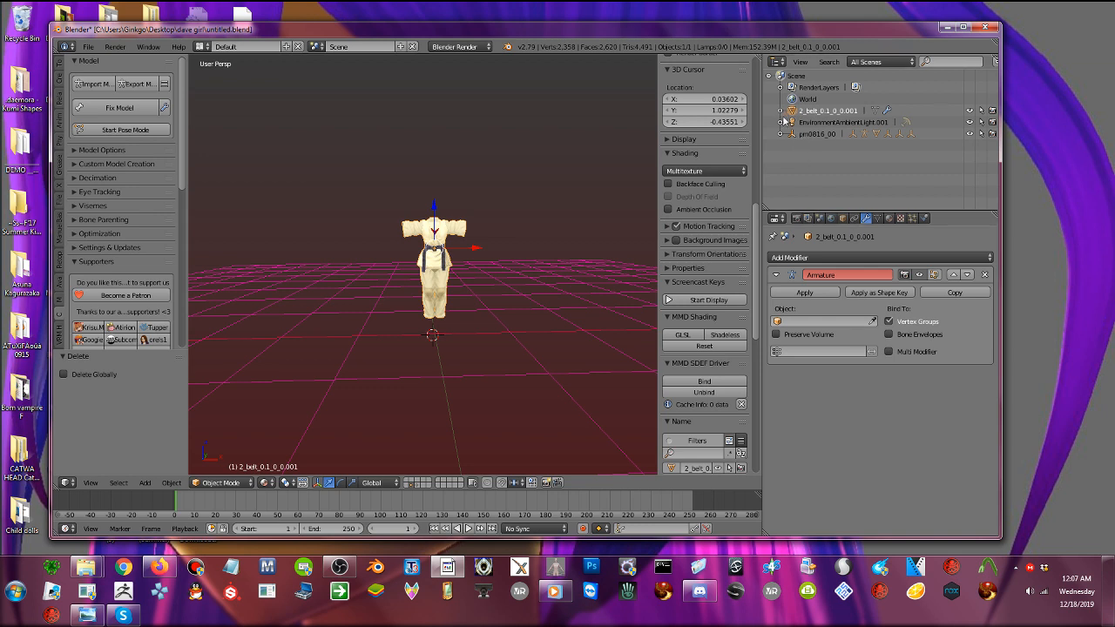
pyautogui.click(781, 111)
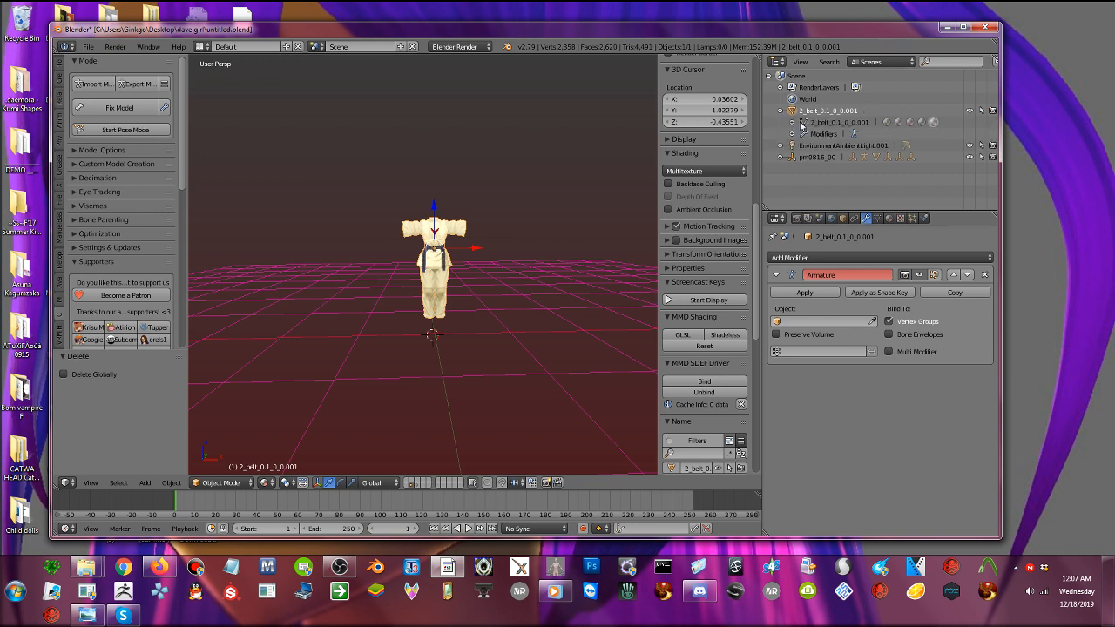
pyautogui.click(801, 123)
pyautogui.click(780, 111)
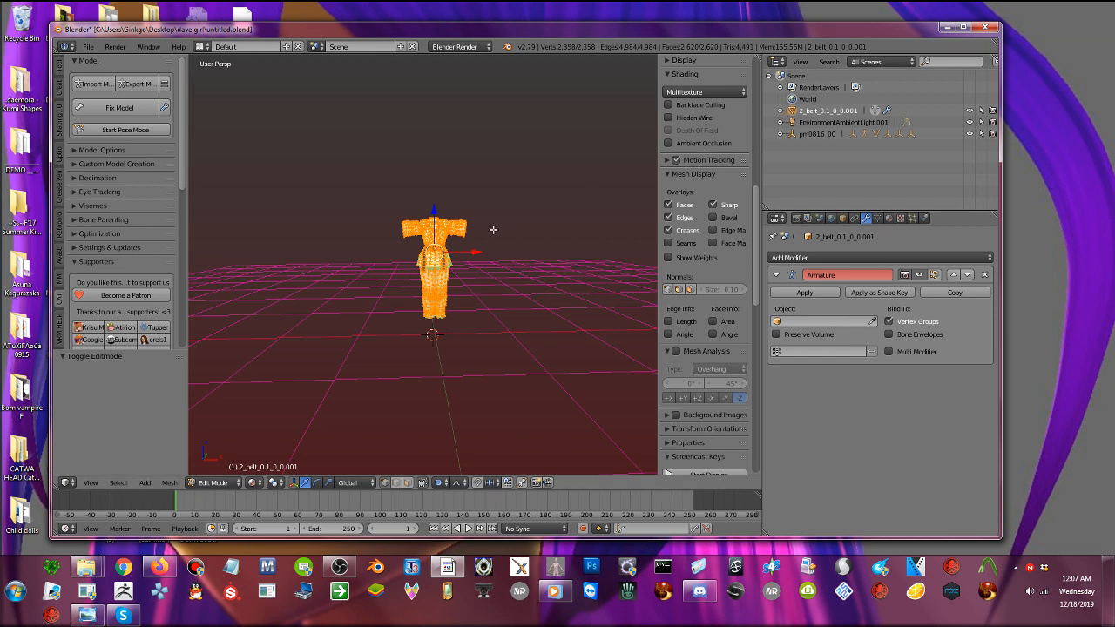
pyautogui.click(560, 338)
pyautogui.press('a')
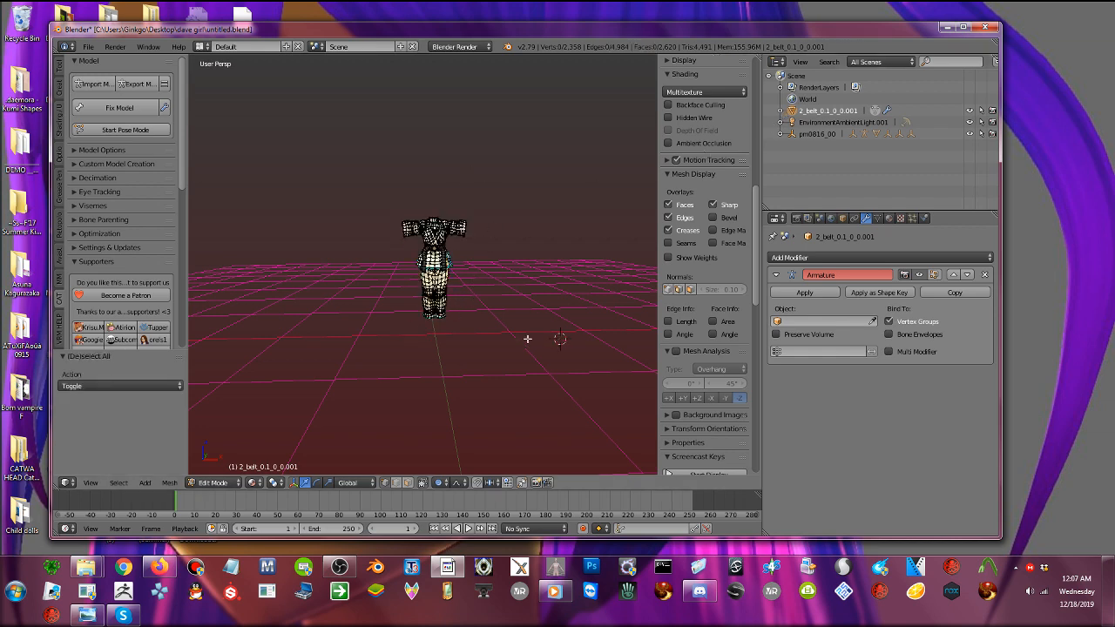
pyautogui.scroll(-4, 704, 261)
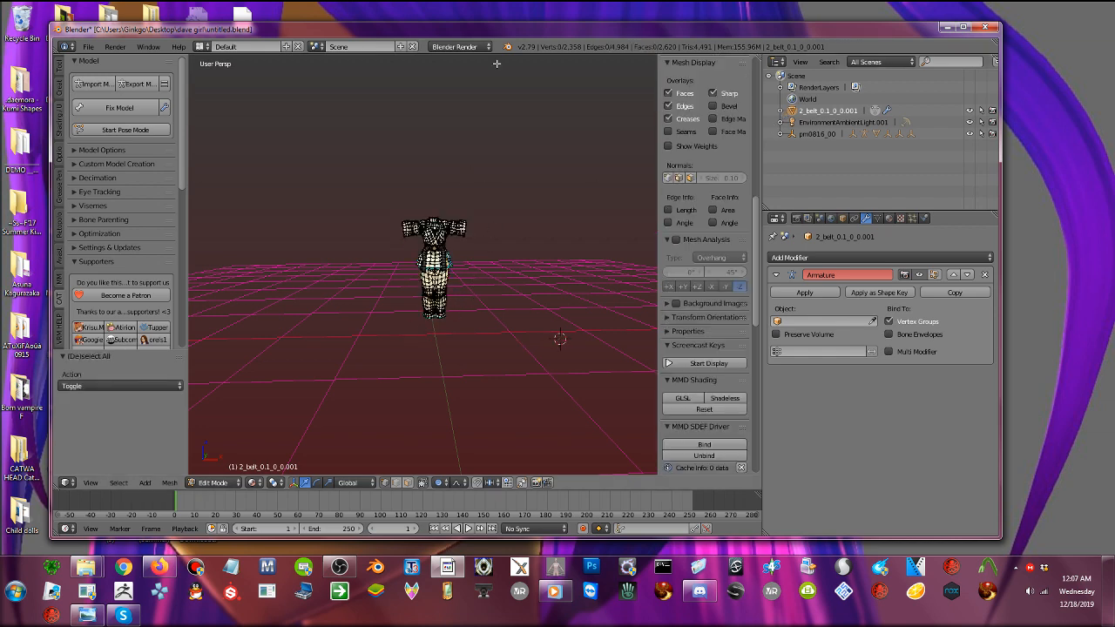
# - Move the Blender window aside and return the outfit mesh to Object Mode
pyautogui.moveTo(498, 31); pyautogui.dragTo(653, 40)
pyautogui.click(354, 494)
pyautogui.click(375, 478)
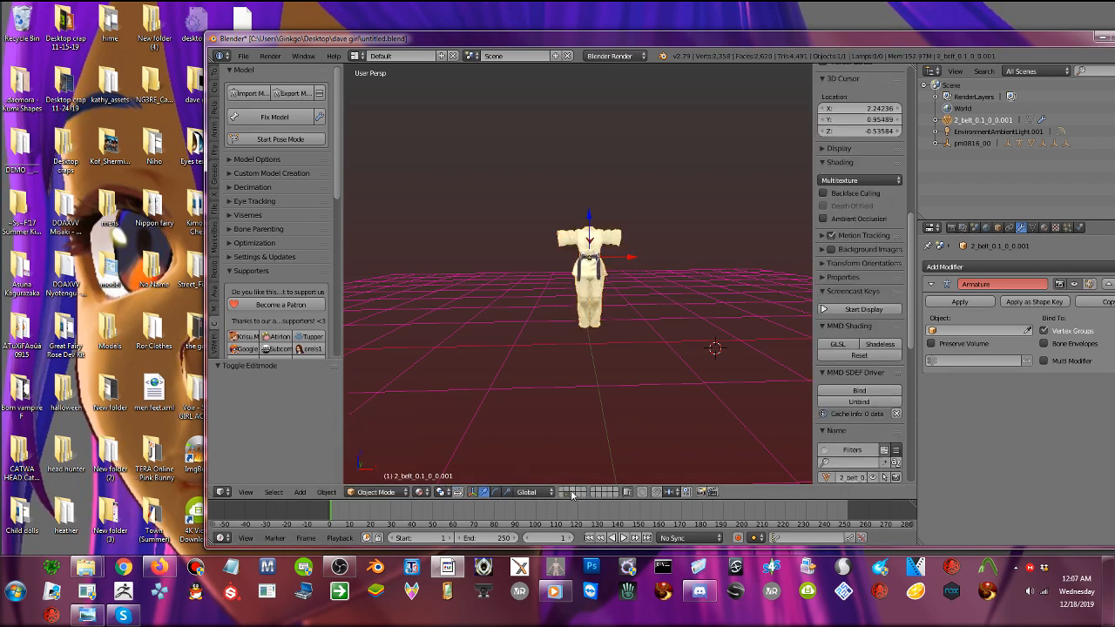
# - Switch to an empty scene layer and place the 3D cursor near the grid's centre
pyautogui.click(573, 494)
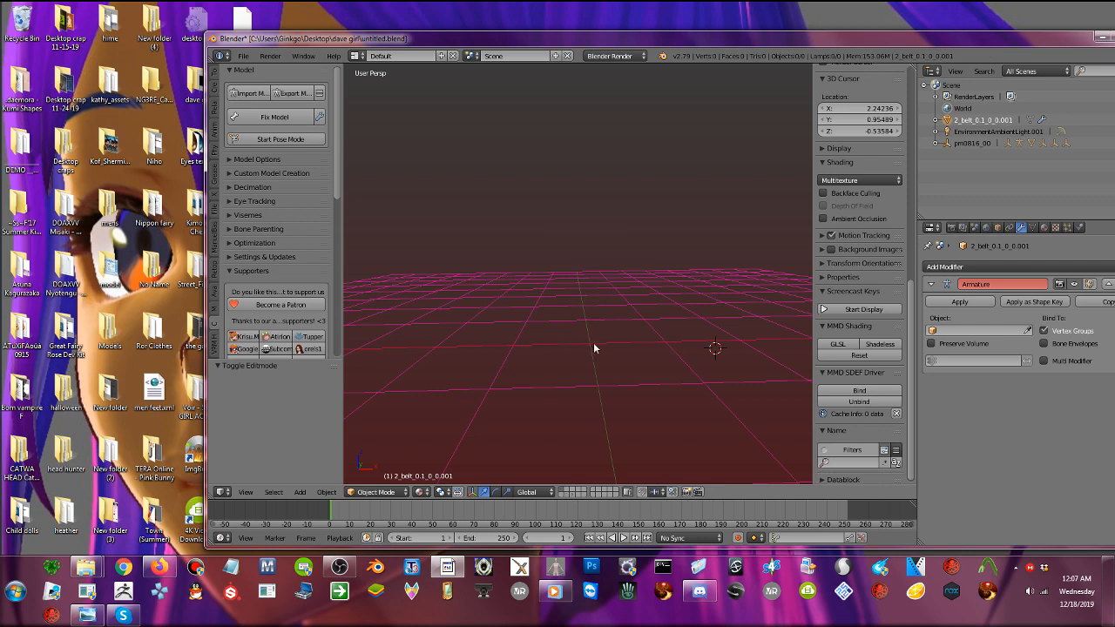
pyautogui.click(588, 346)
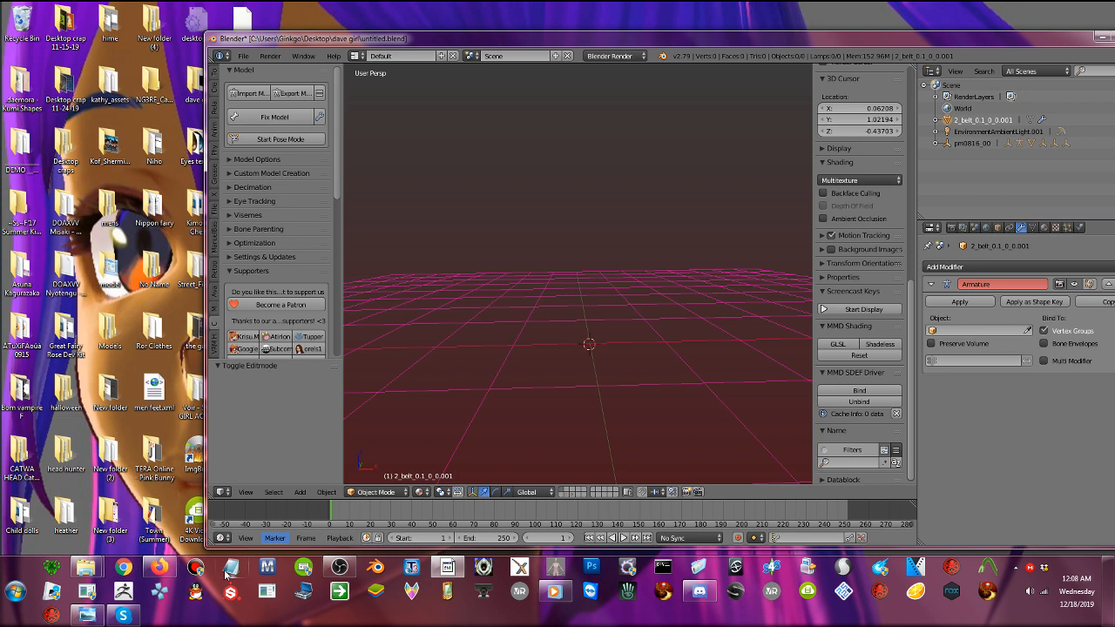
# - Switch to the YouTube Live Dashboard in Firefox and shift its window so the live chat shows
pyautogui.click(170, 569)
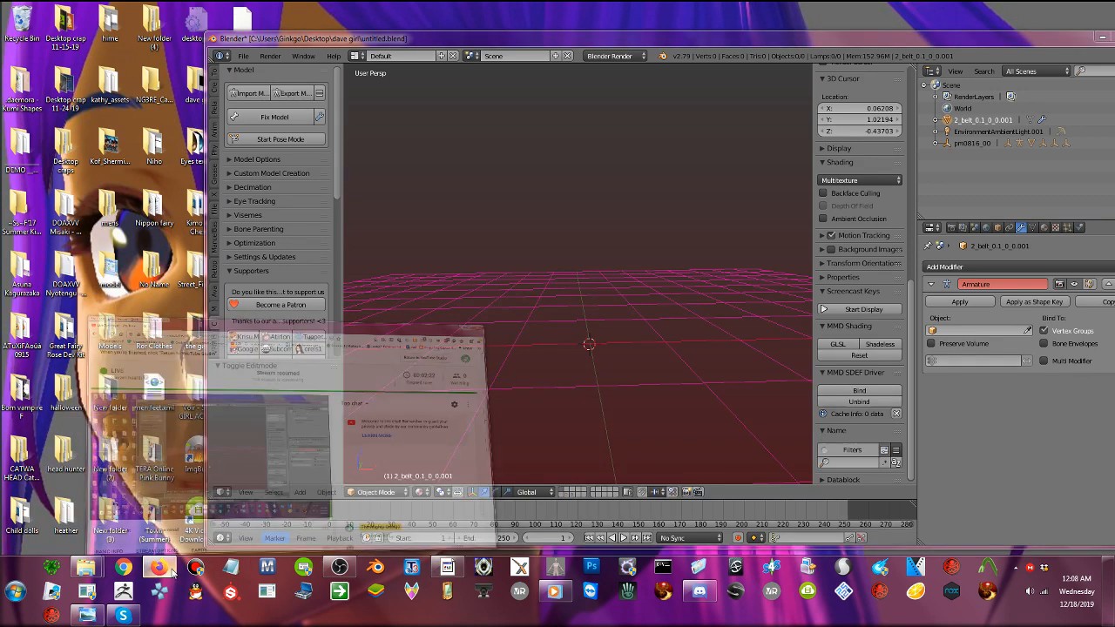
pyautogui.scroll(-2, 544, 355)
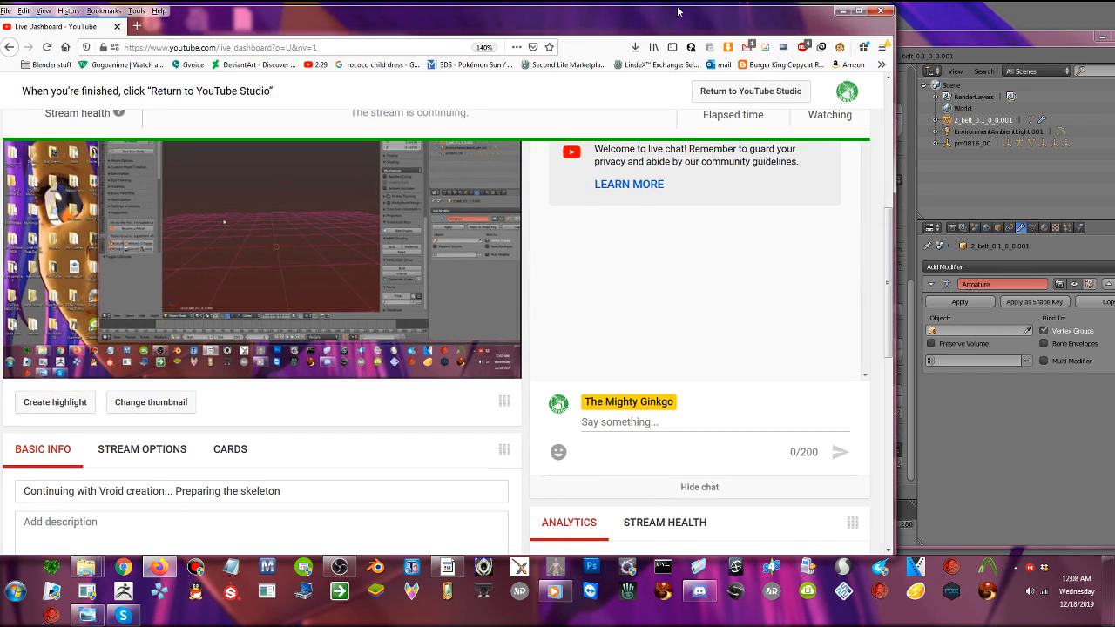
pyautogui.moveTo(681, 8); pyautogui.dragTo(269, 33)
pyautogui.scroll(3, 450, 341)
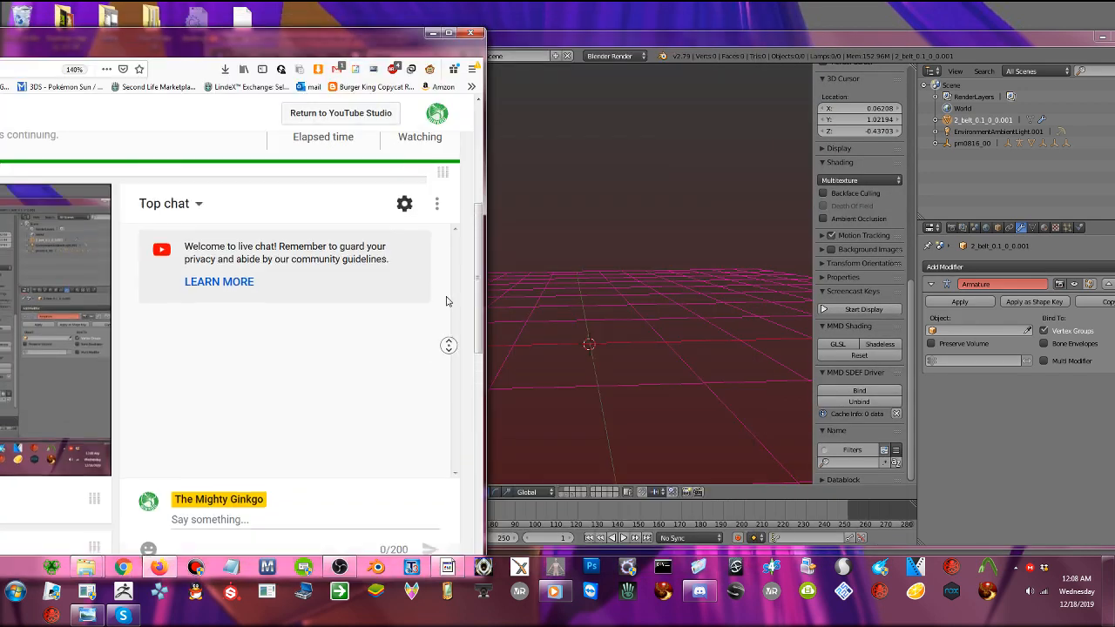
pyautogui.scroll(-1, 449, 296)
# - Arrange the live chat and Blender side by side, narrowing the Blender window so the two do not overlap
pyautogui.doubleClick(572, 39)
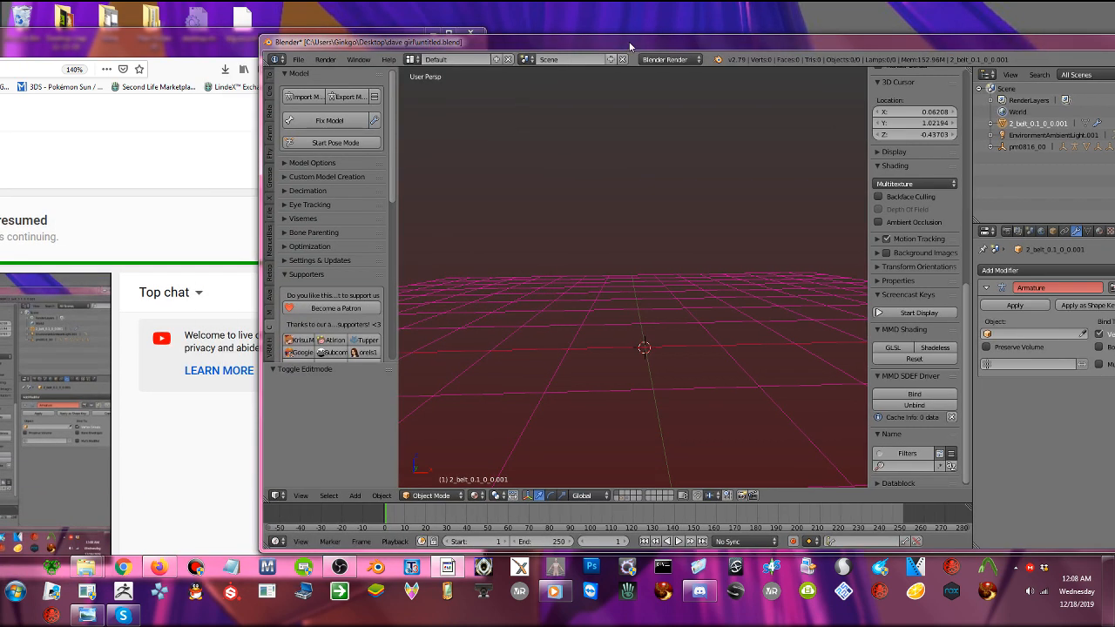
pyautogui.moveTo(630, 46); pyautogui.dragTo(680, 46)
pyautogui.doubleClick(130, 46)
pyautogui.moveTo(392, 18); pyautogui.dragTo(1, 17)
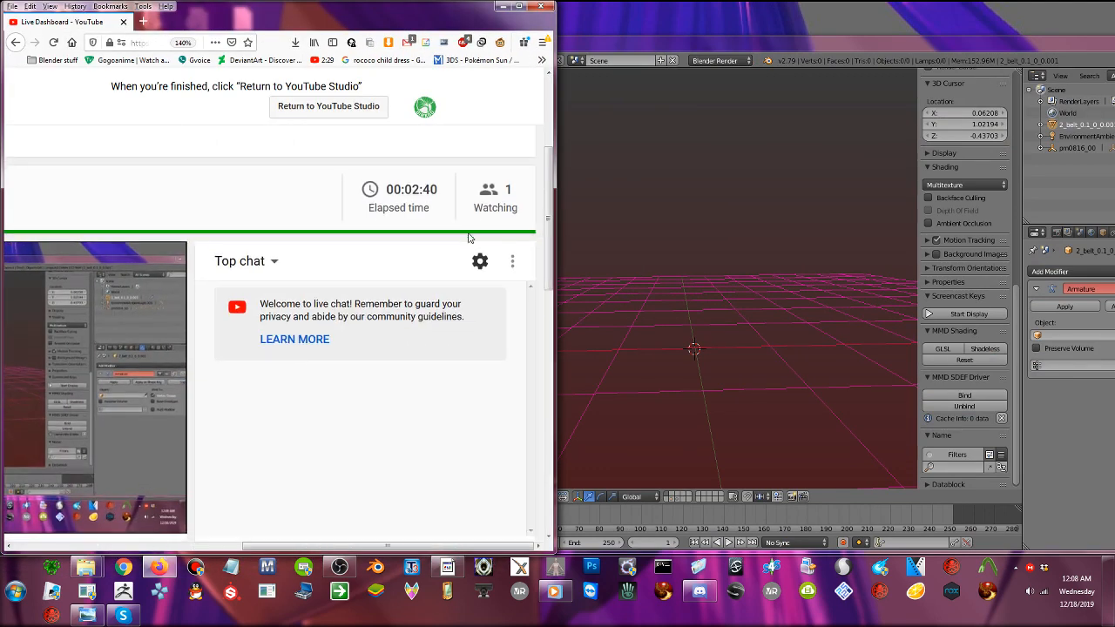
pyautogui.scroll(-1, 469, 237)
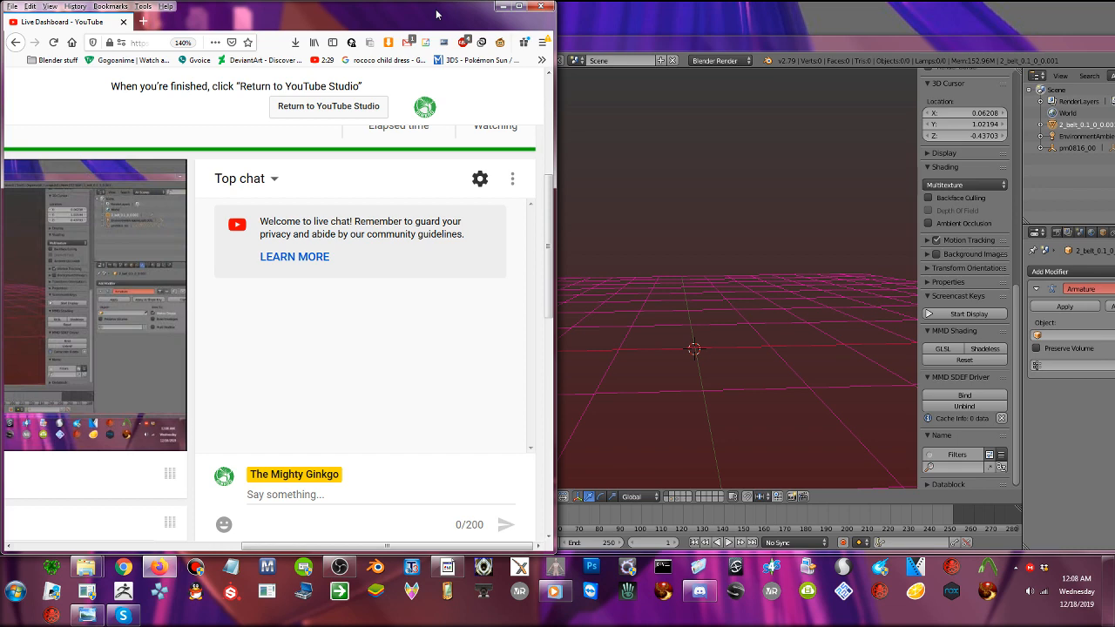
pyautogui.moveTo(437, 14); pyautogui.dragTo(241, 18)
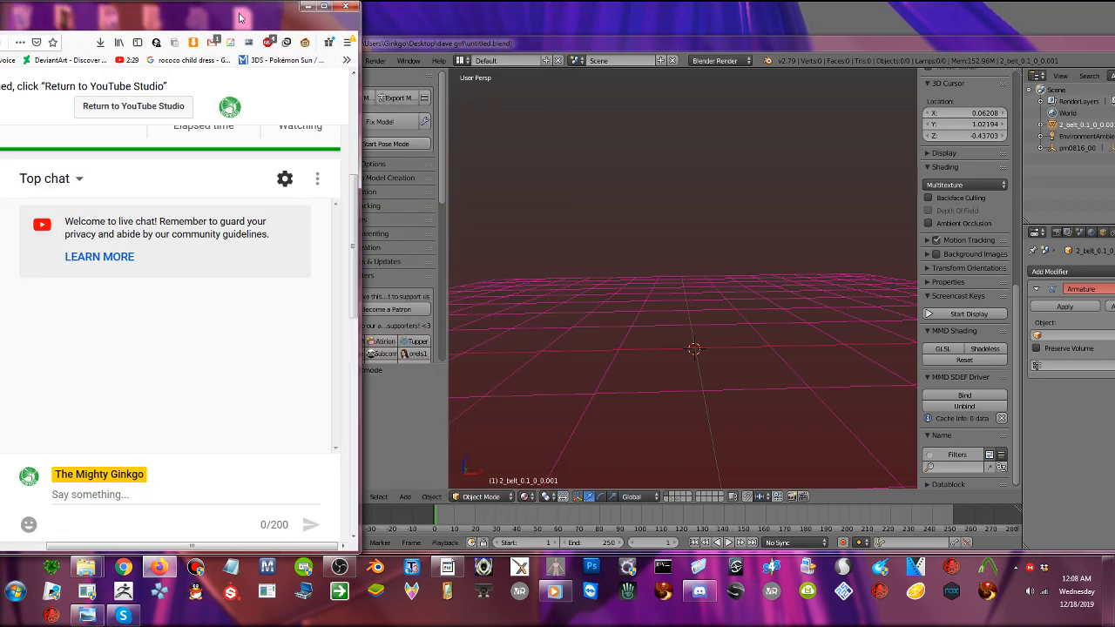
pyautogui.click(448, 41)
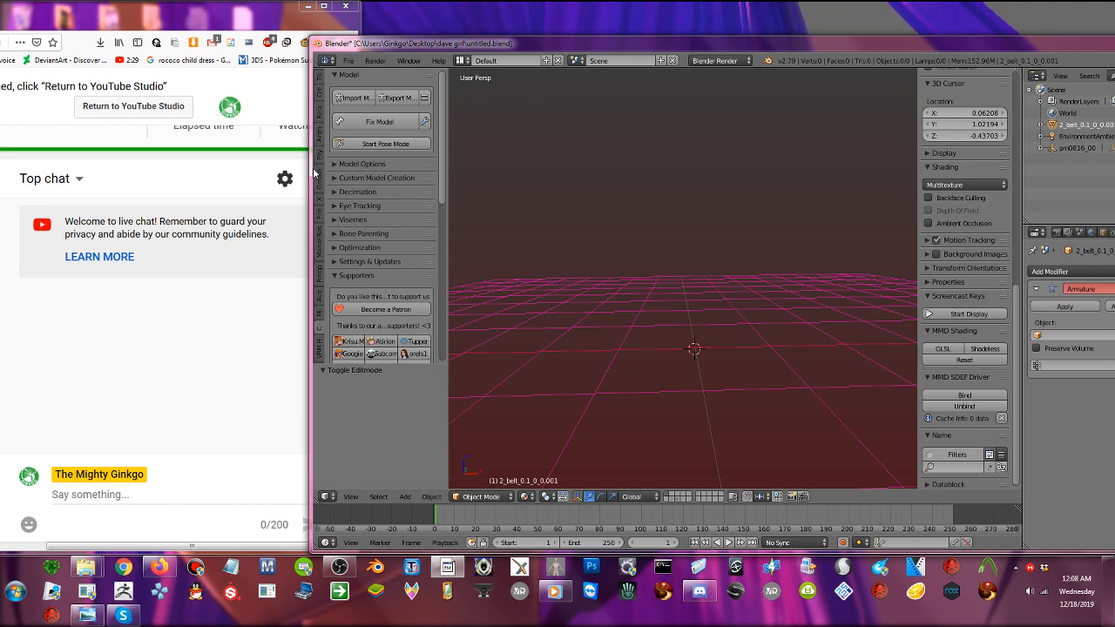
pyautogui.moveTo(314, 173); pyautogui.dragTo(374, 178)
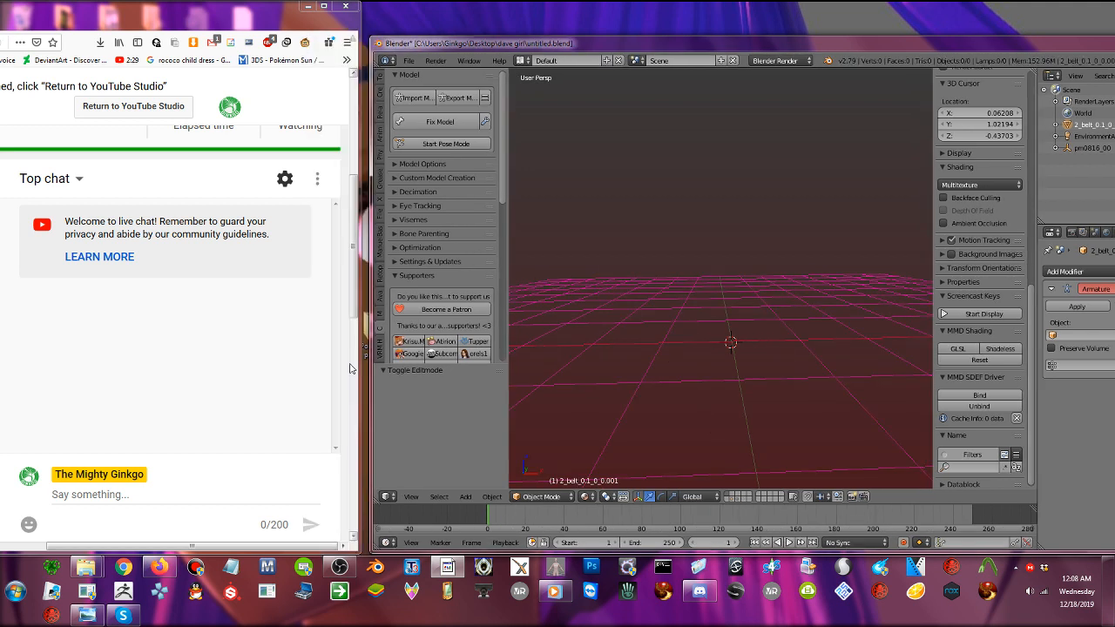
# - Import "VRoid by dave.vrm" from the dave girl folder and place the 3D cursor beside the model's feet
pyautogui.click(426, 97)
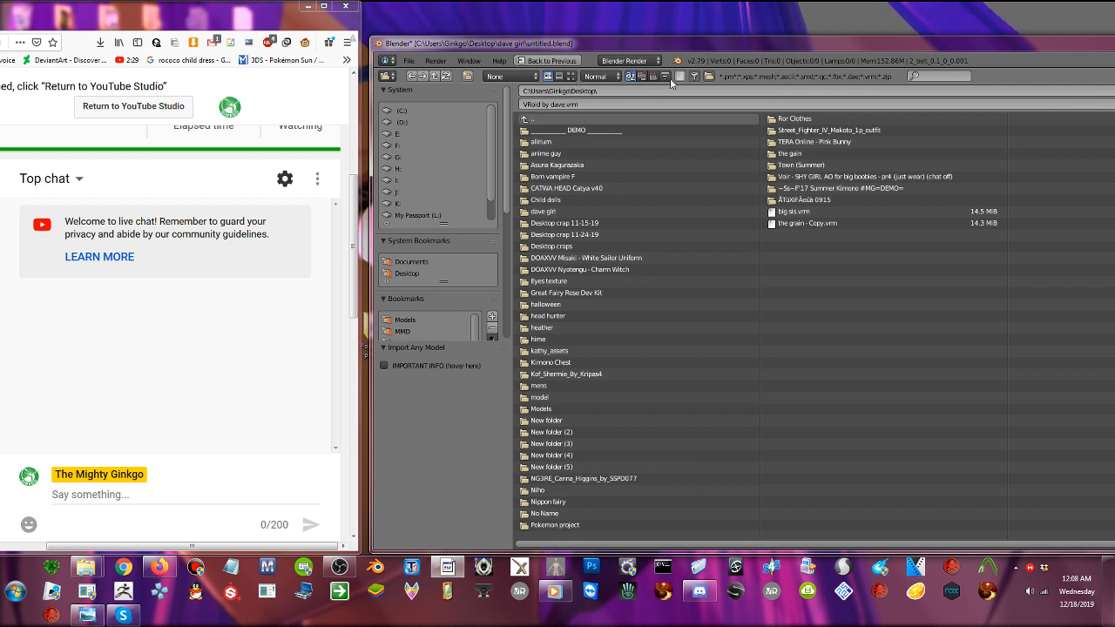
pyautogui.click(543, 210)
pyautogui.click(561, 143)
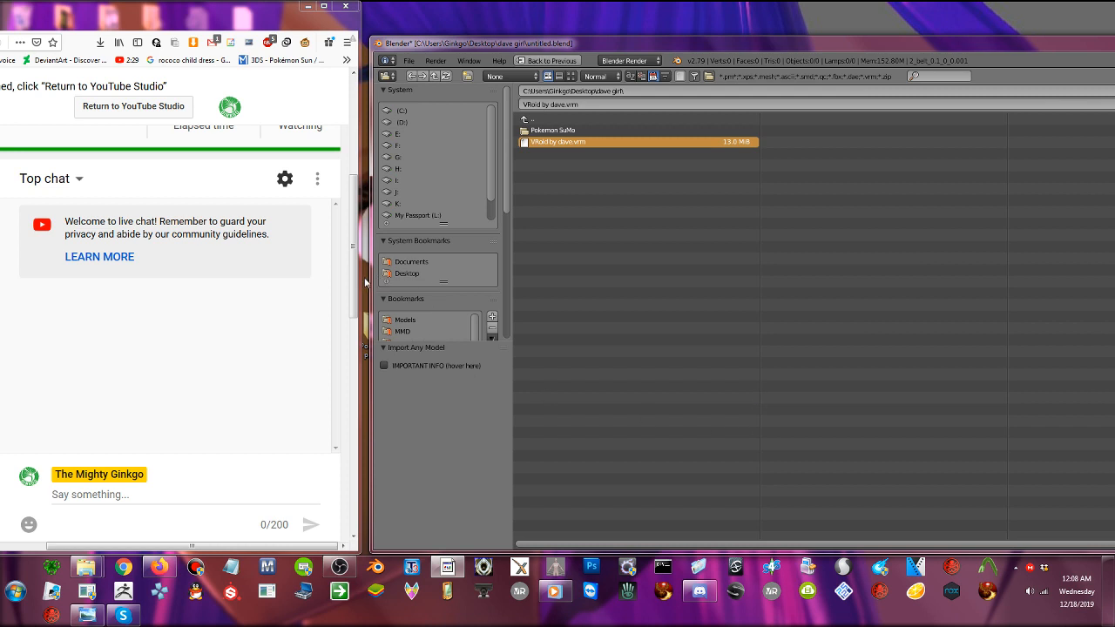
pyautogui.scroll(1, 358, 270)
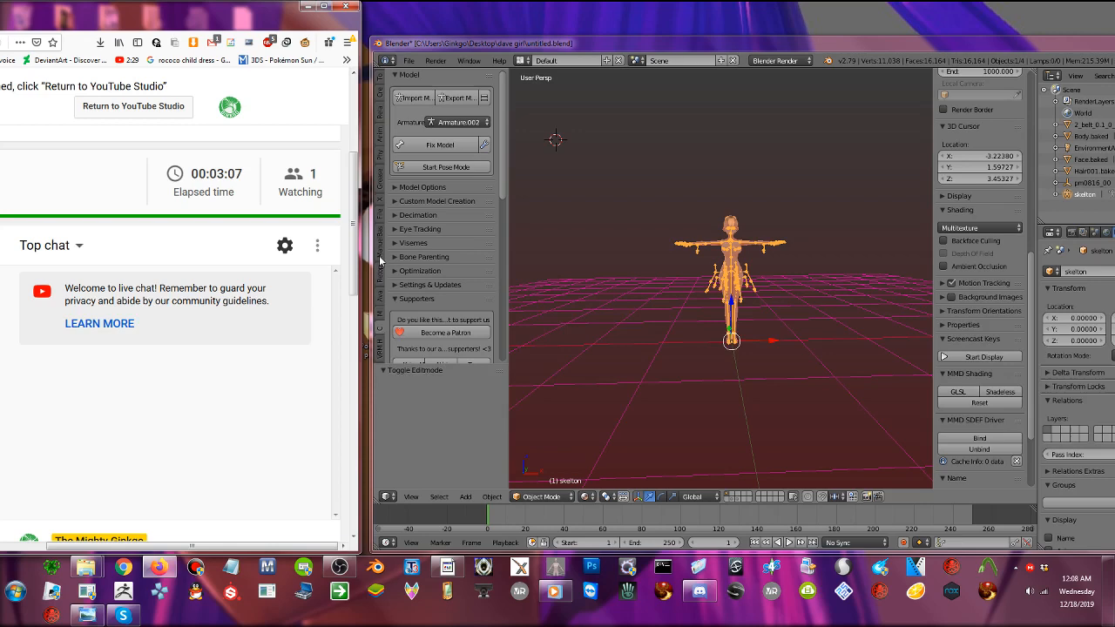
pyautogui.click(697, 340)
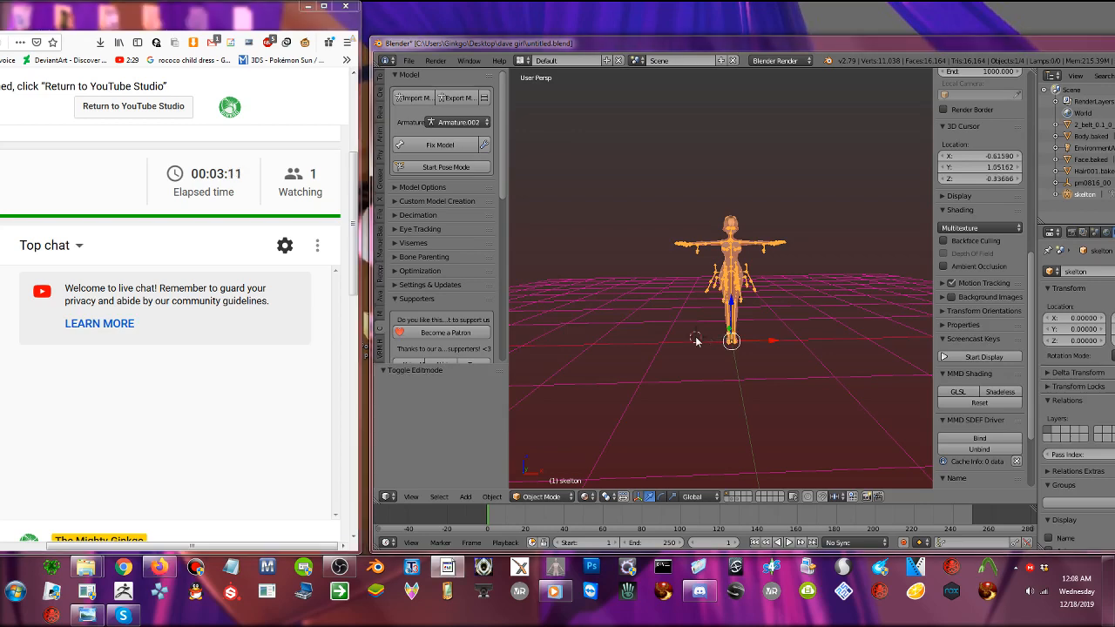
# - Compare Solid viewport shading with Material shading on the imported character and return the view to Material
pyautogui.scroll(6, 697, 344)
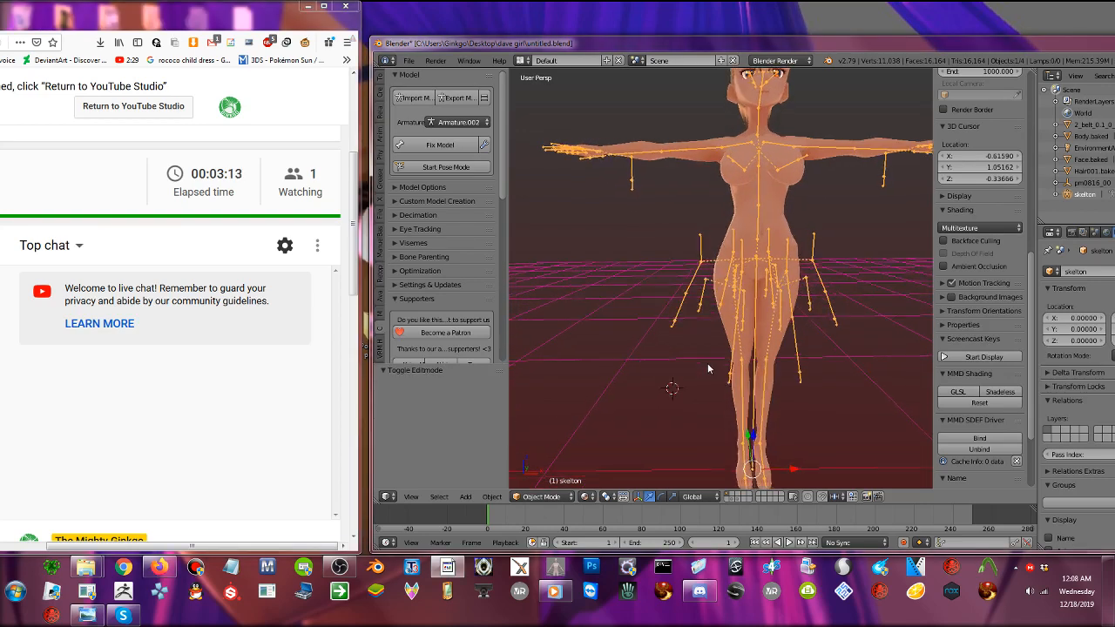
pyautogui.moveTo(708, 368); pyautogui.dragTo(736, 353, button='middle')
pyautogui.moveTo(719, 339); pyautogui.dragTo(616, 209, button='middle')
pyautogui.rightClick(616, 207)
pyautogui.rightClick(616, 206)
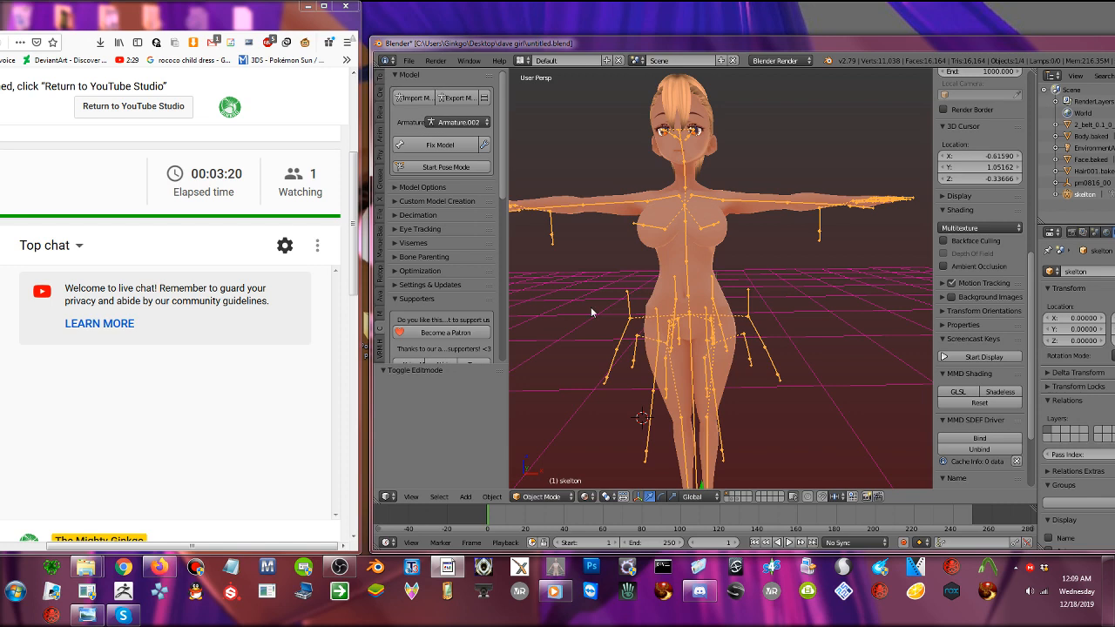
pyautogui.click(586, 497)
pyautogui.click(607, 433)
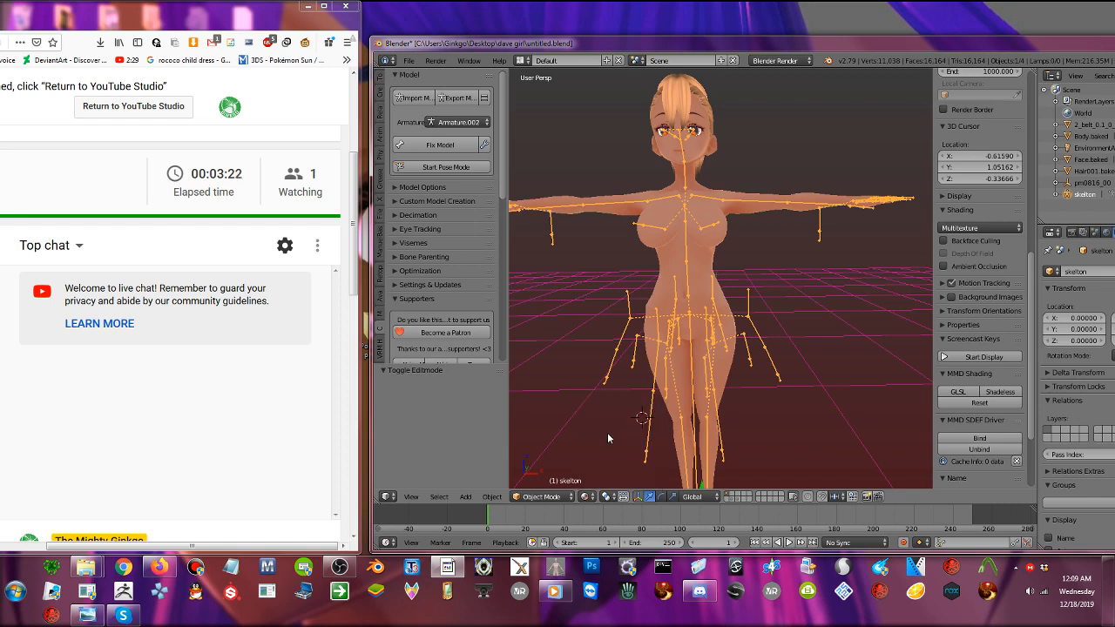
pyautogui.click(587, 496)
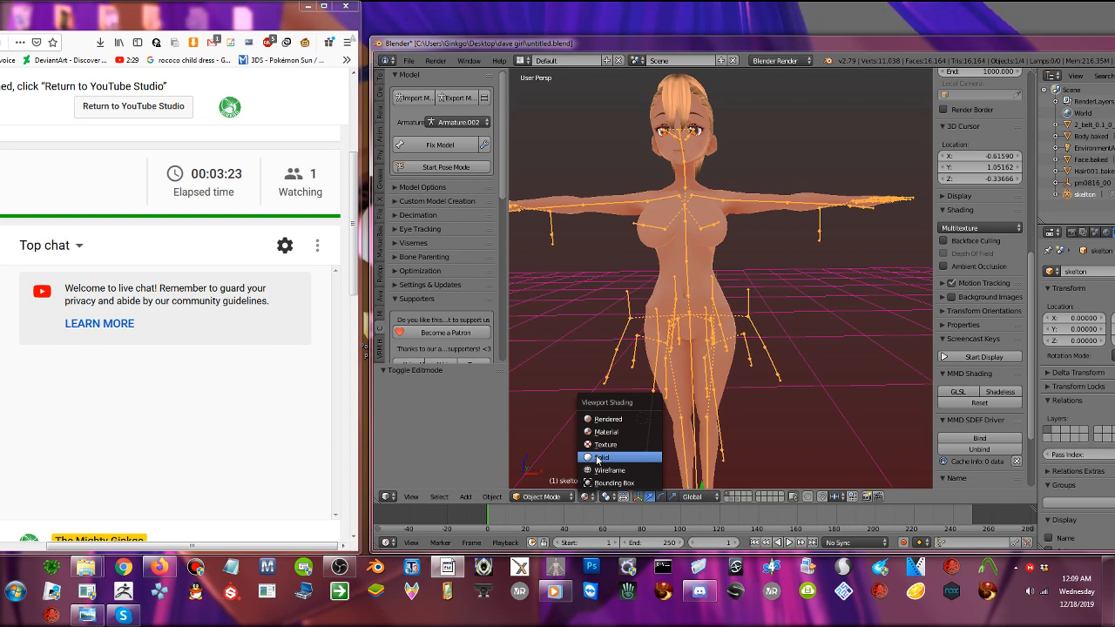
pyautogui.click(598, 460)
pyautogui.click(587, 497)
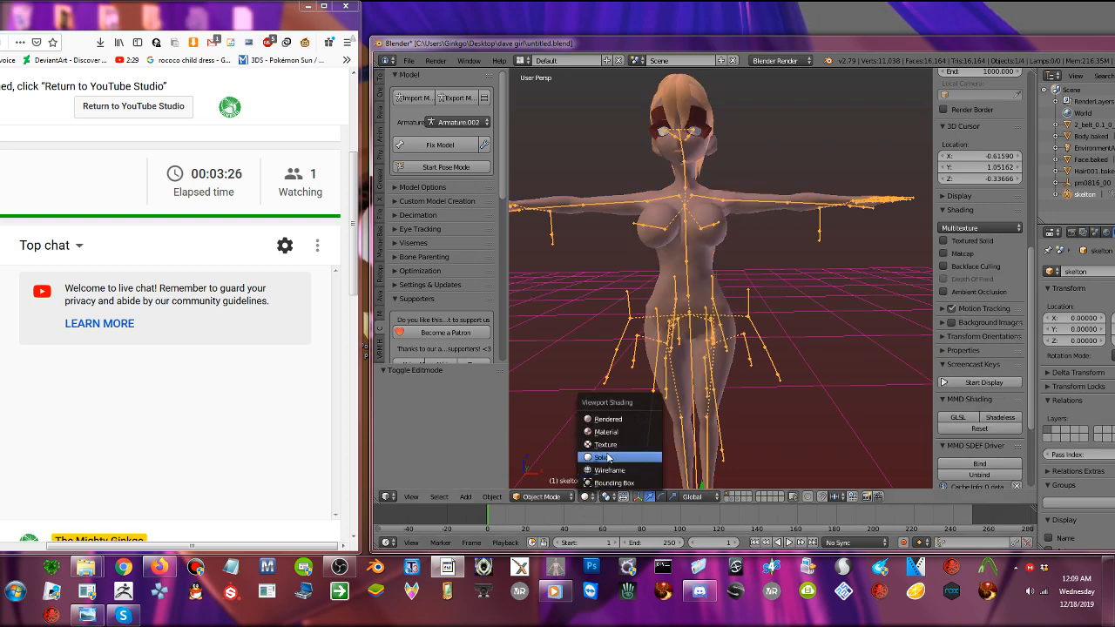
pyautogui.click(608, 470)
pyautogui.click(587, 497)
pyautogui.click(602, 434)
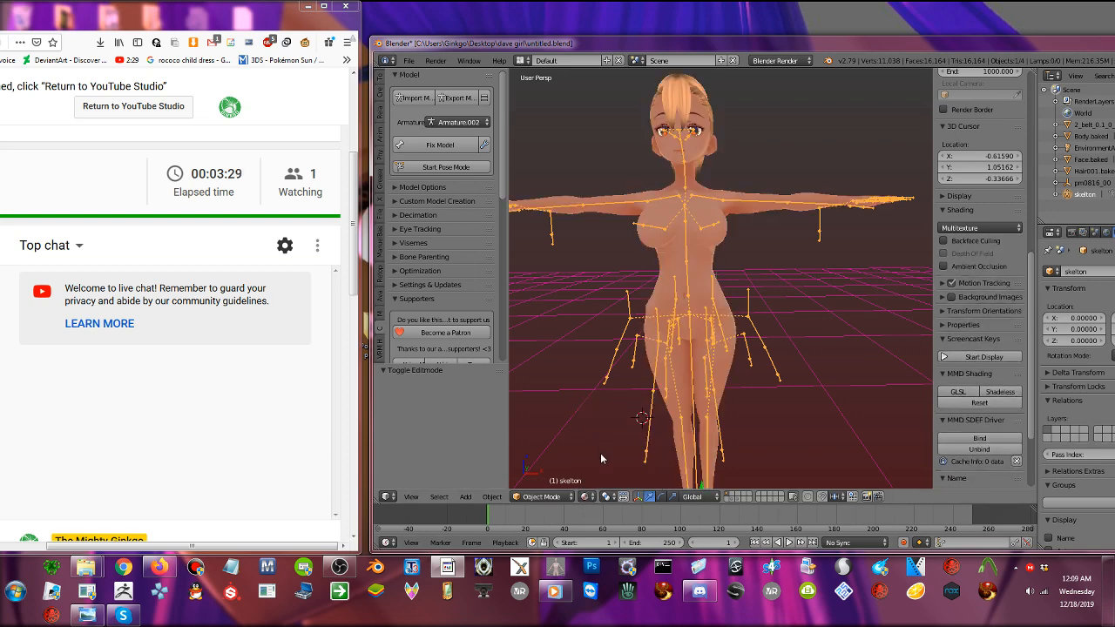
# - Try selecting the linked skirt bones beside the skeleton's left hip in Edit Mode
pyautogui.scroll(-1, 733, 245)
pyautogui.moveTo(733, 245); pyautogui.dragTo(734, 255, button='middle')
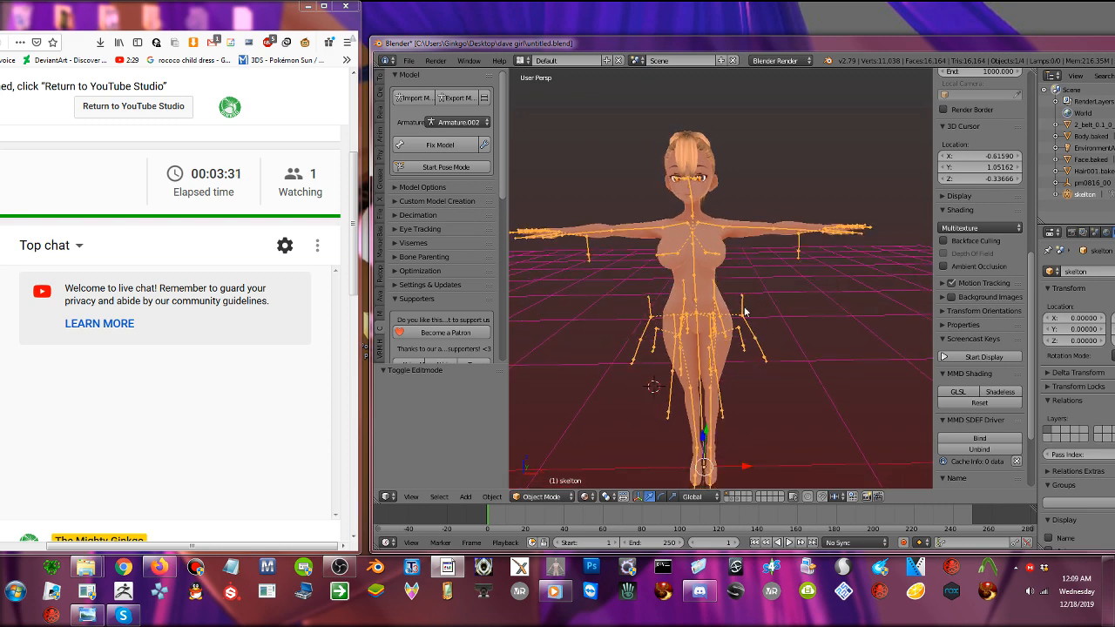
pyautogui.moveTo(745, 311)
pyautogui.mouseDown(button='middle')
pyautogui.moveTo(765, 310)
pyautogui.moveTo(723, 305)
pyautogui.moveTo(739, 302)
pyautogui.mouseUp(button='middle')
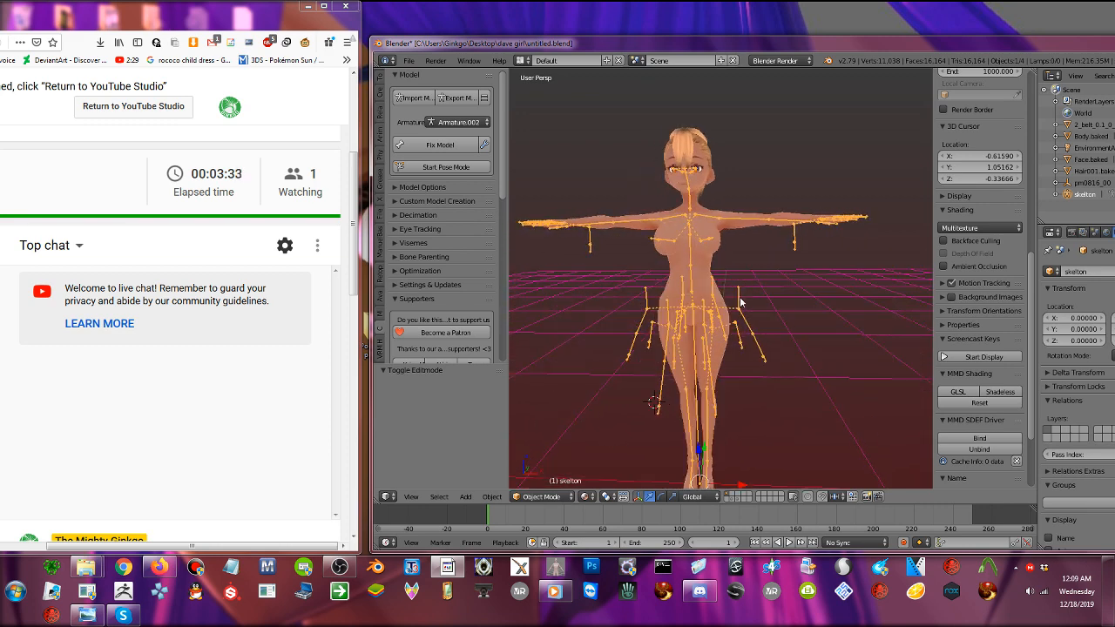
pyautogui.scroll(3, 741, 305)
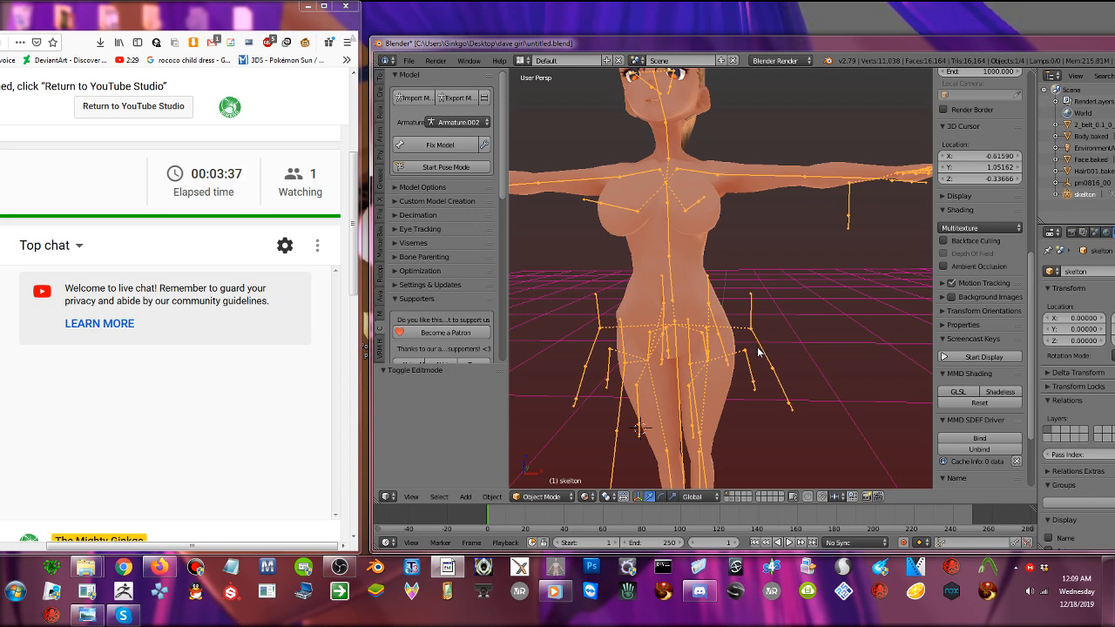
pyautogui.press('Tab')
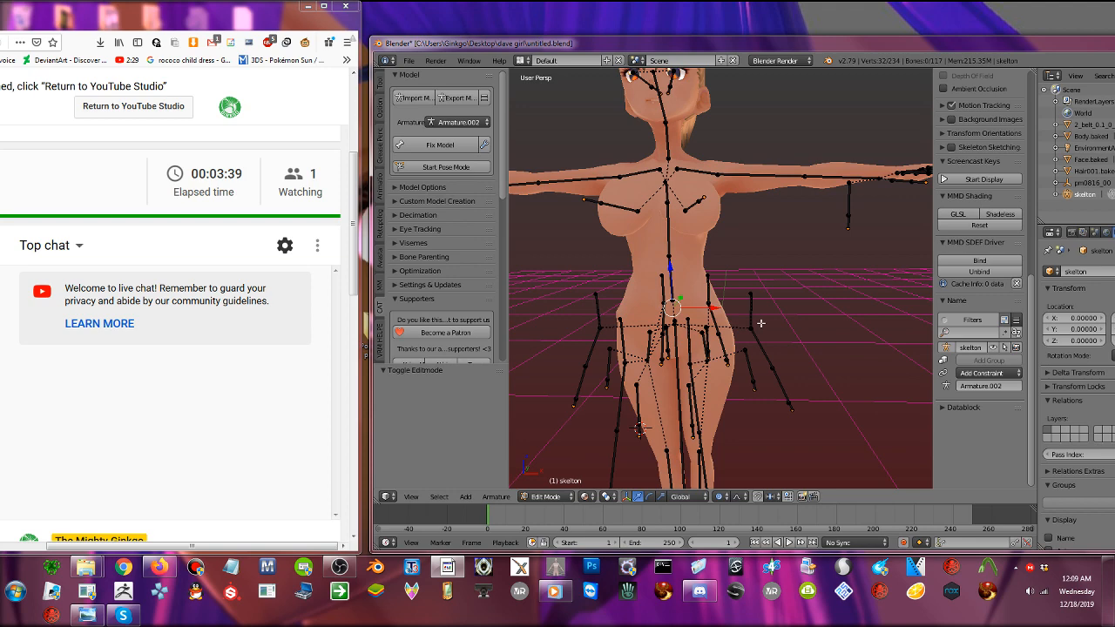
pyautogui.press('l')
pyautogui.press('l')
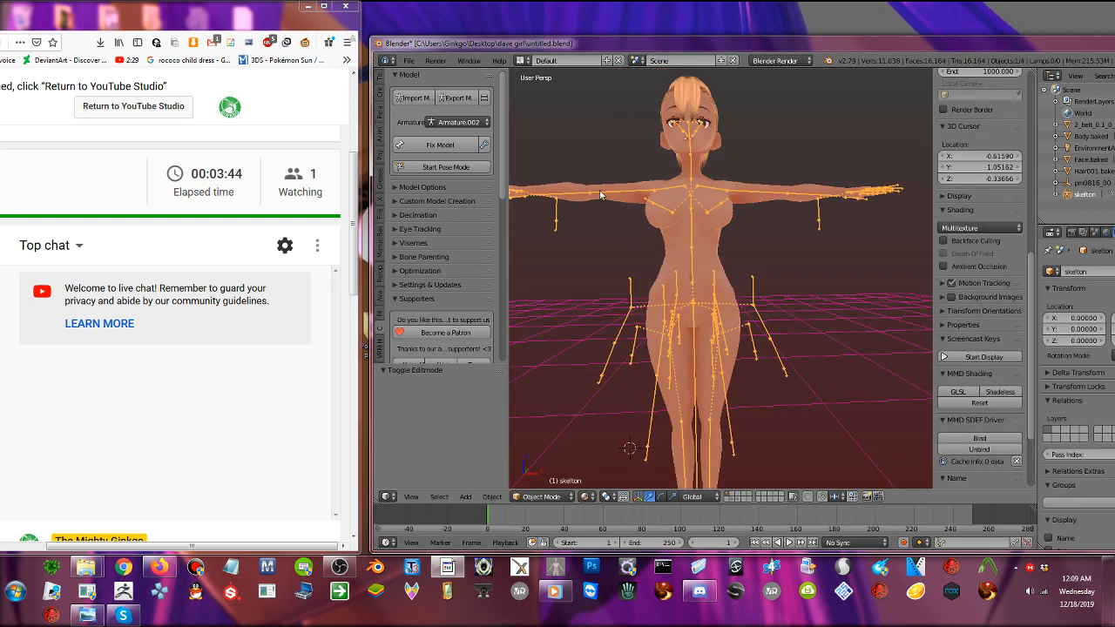
# - Examine the imported armature from the arms down to the skirt bones around the hips and legs
pyautogui.rightClick(600, 192)
pyautogui.rightClick(600, 192)
pyautogui.scroll(-3, 673, 252)
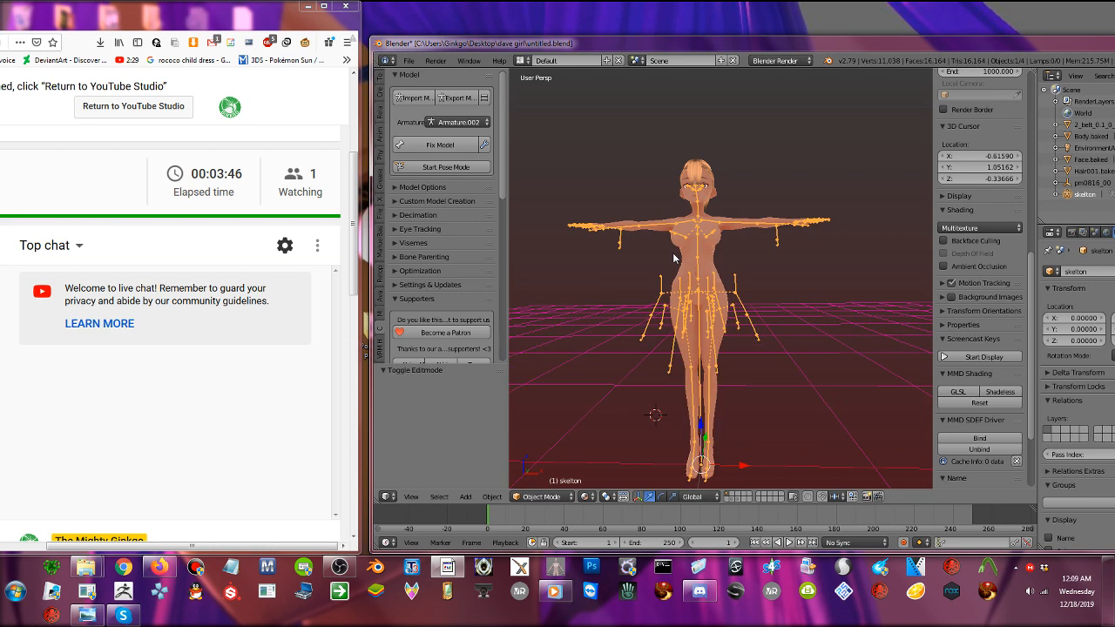
pyautogui.scroll(3, 679, 247)
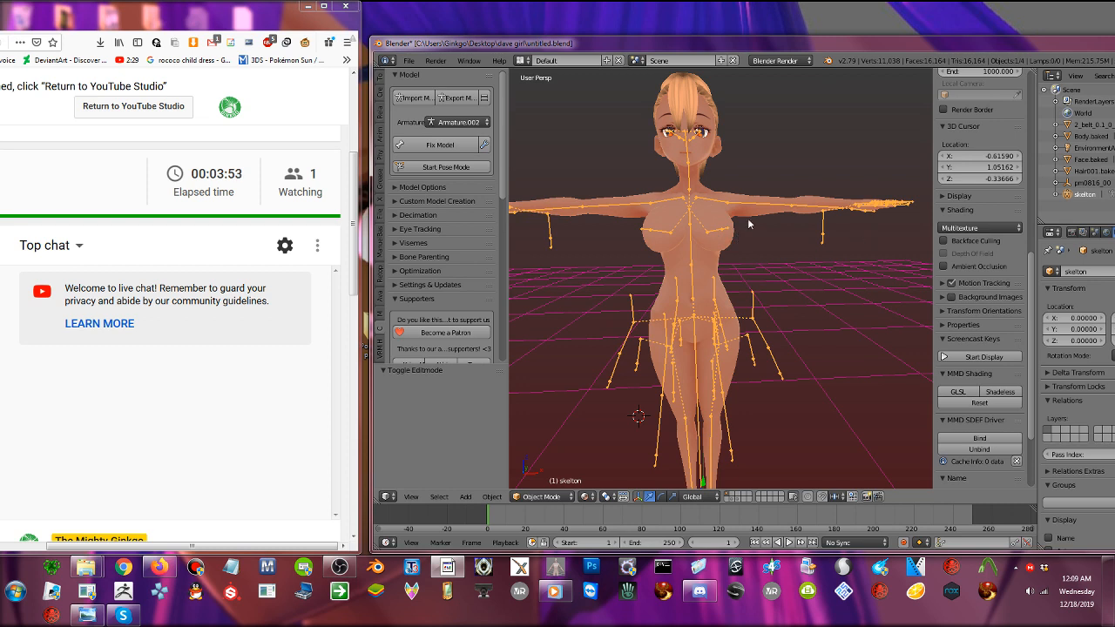
pyautogui.moveTo(748, 225); pyautogui.dragTo(548, 234, button='middle')
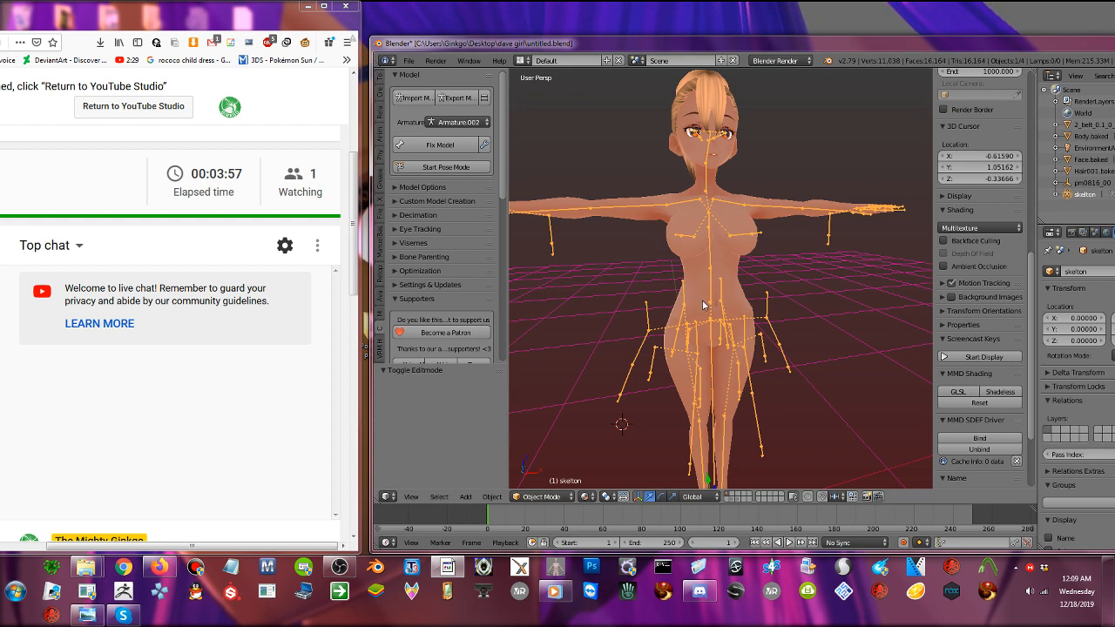
pyautogui.moveTo(702, 300); pyautogui.dragTo(647, 234, button='middle')
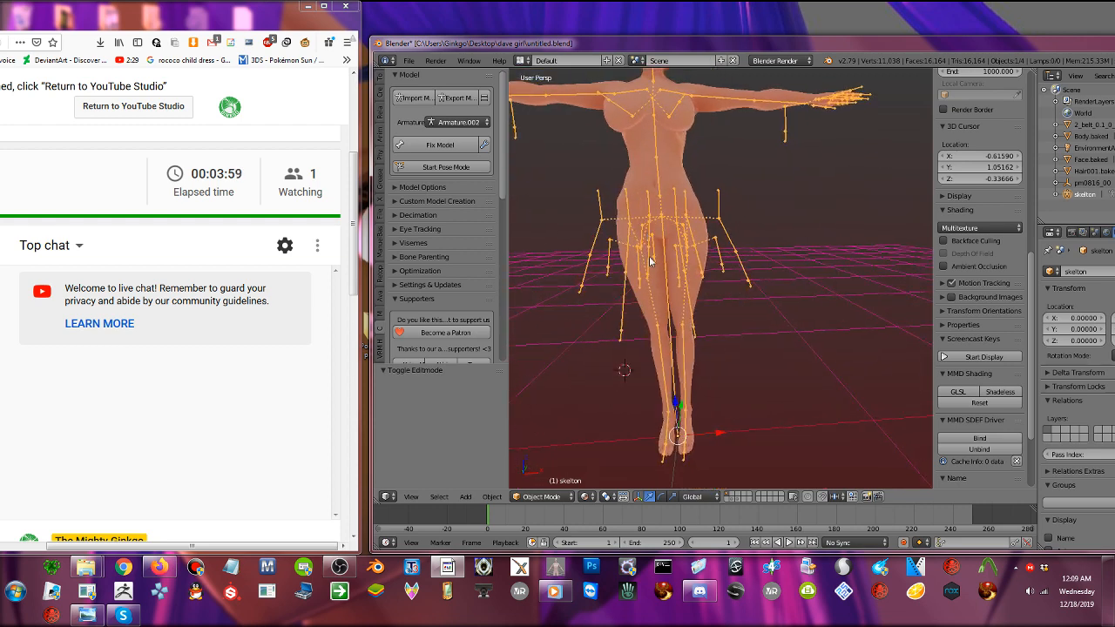
pyautogui.moveTo(642, 283); pyautogui.dragTo(688, 244, button='middle')
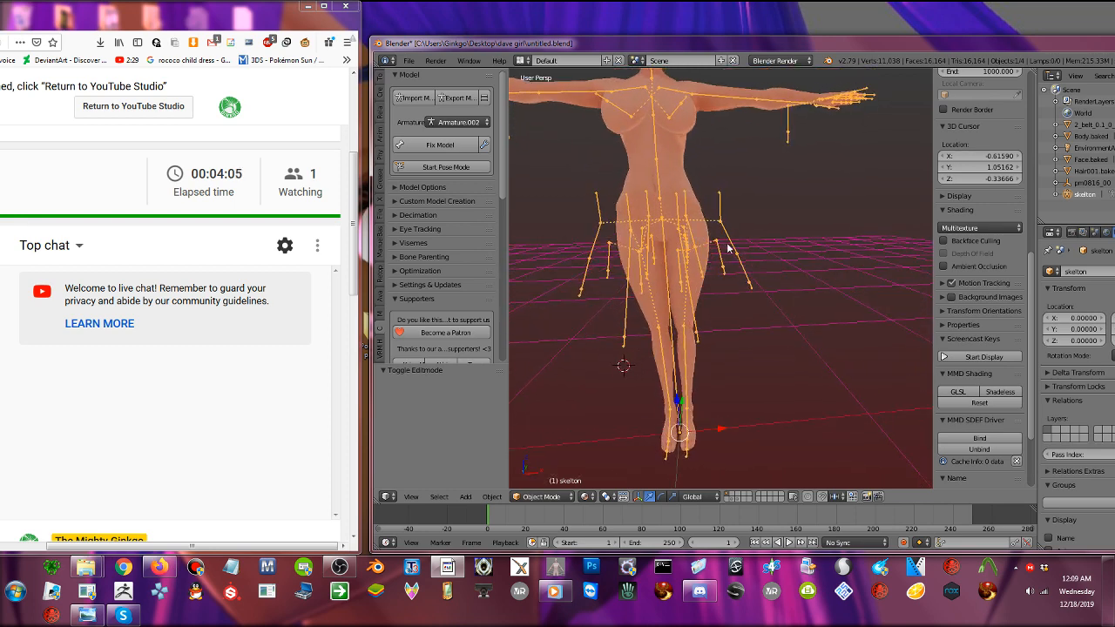
# - Put the skeleton in Edit Mode and circle-select the upper skirt bones beside the left hip
pyautogui.press('Tab')
pyautogui.press('Tab')
pyautogui.press('Tab')
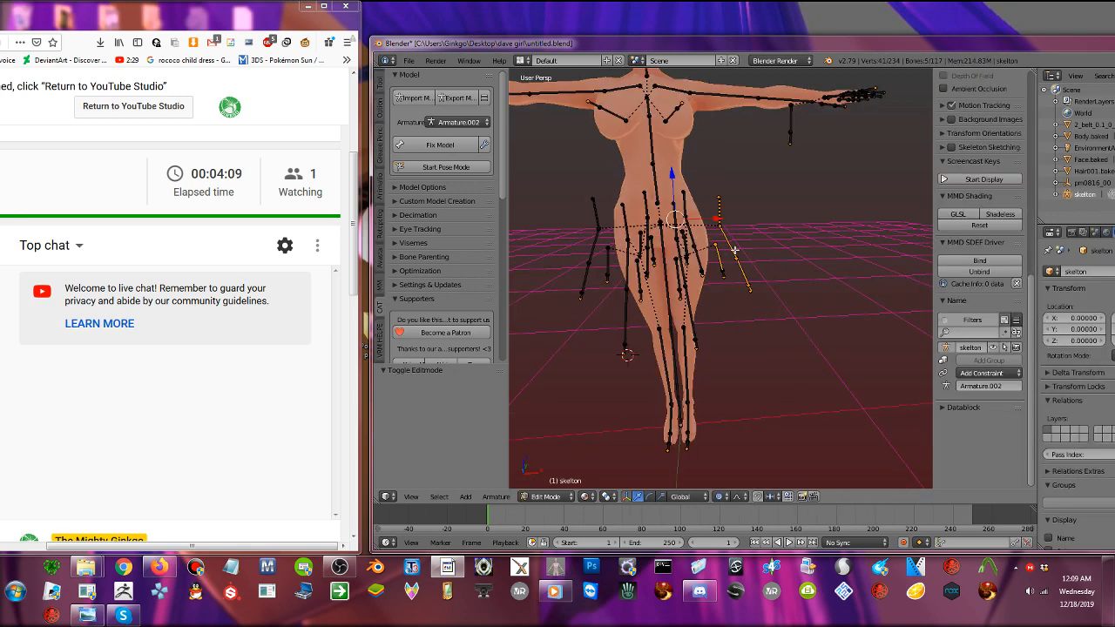
pyautogui.rightClick(730, 246)
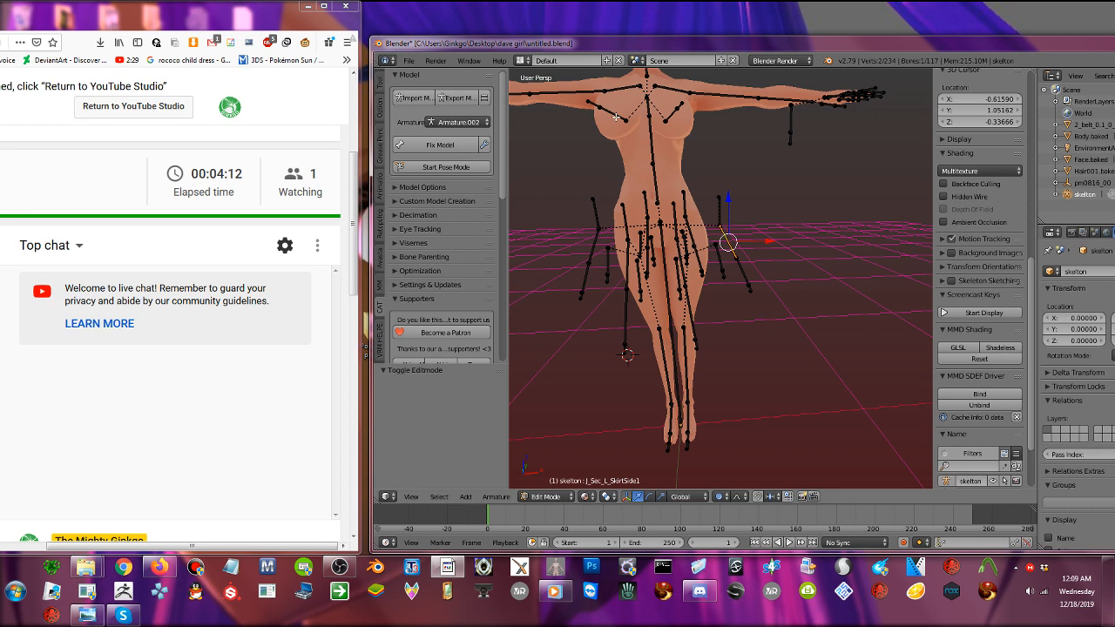
pyautogui.press('c')
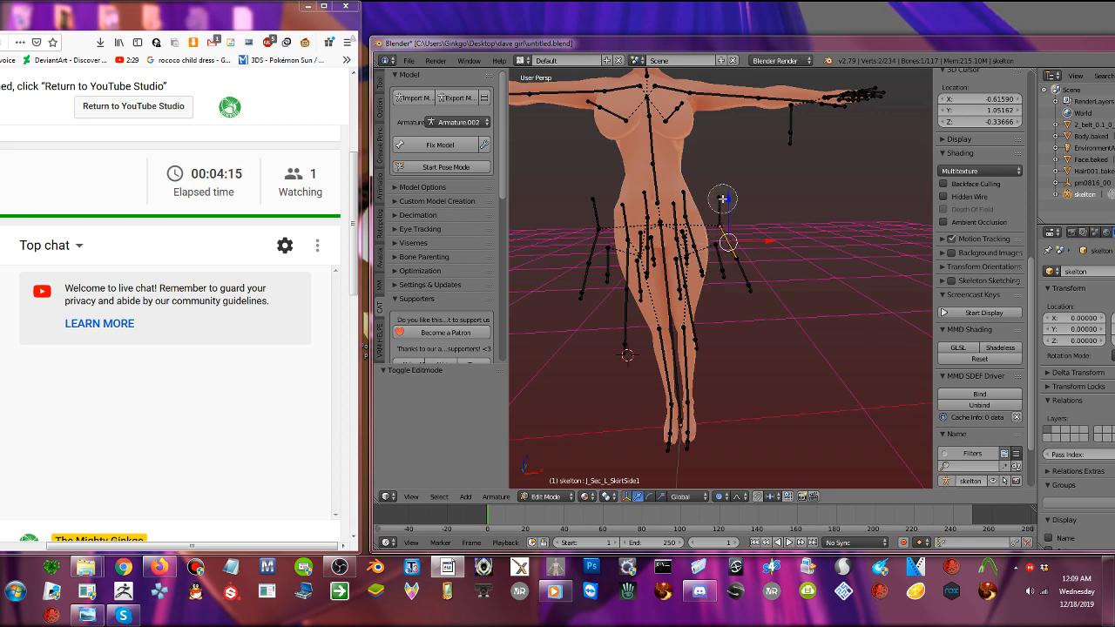
pyautogui.moveTo(723, 199); pyautogui.dragTo(728, 288)
pyautogui.rightClick(729, 288)
# - Start the Screencast Keys display in the 3D viewport
pyautogui.scroll(-2, 1073, 416)
pyautogui.scroll(-4, 988, 408)
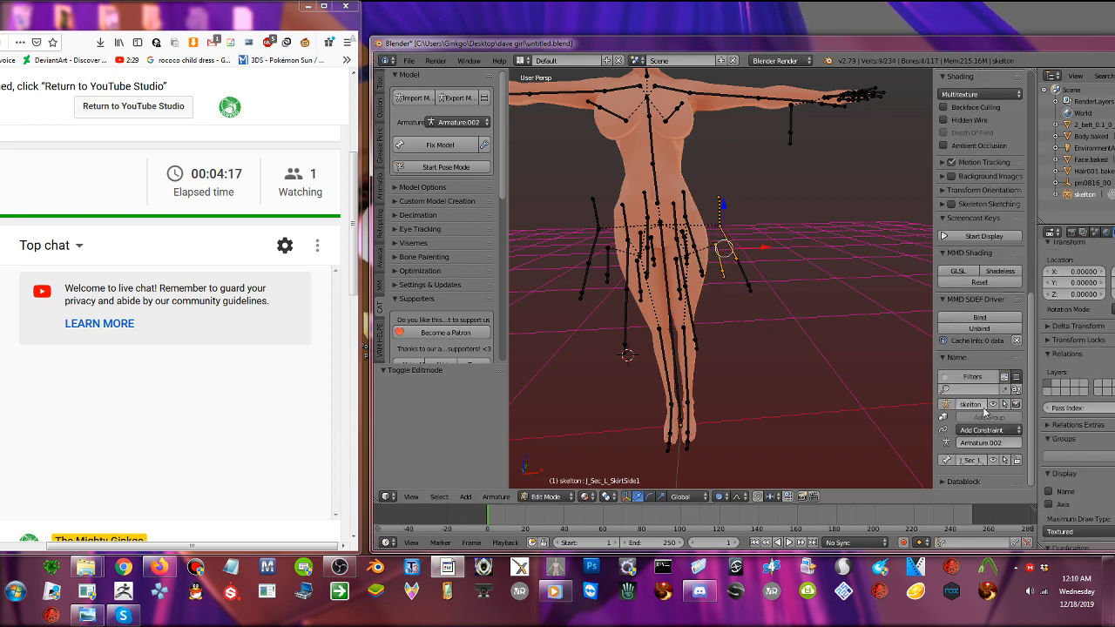
pyautogui.scroll(2, 985, 418)
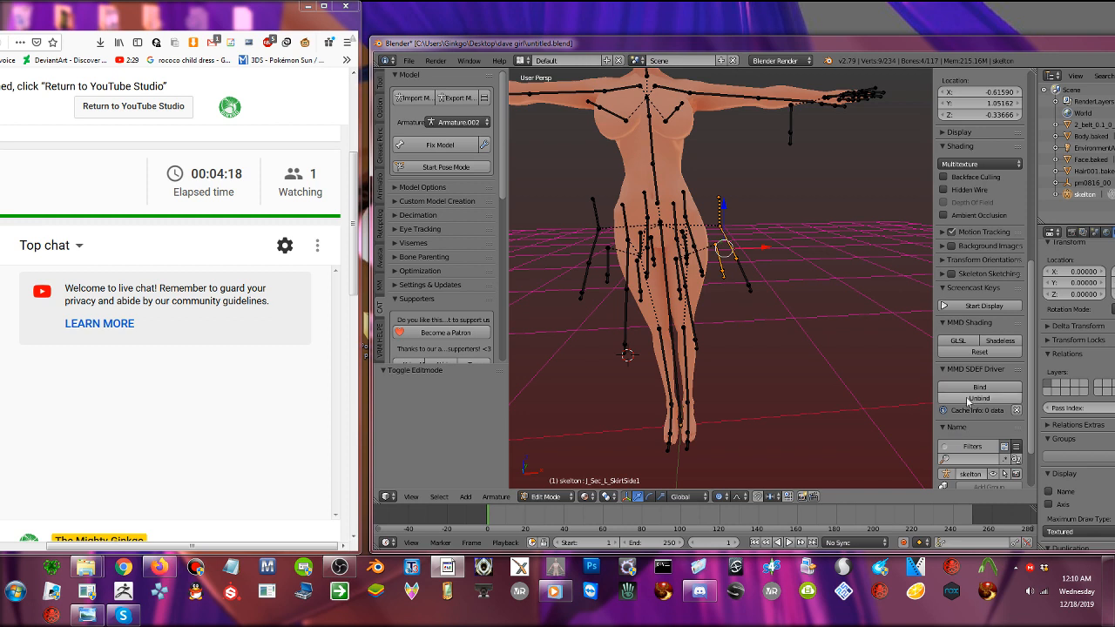
pyautogui.click(980, 306)
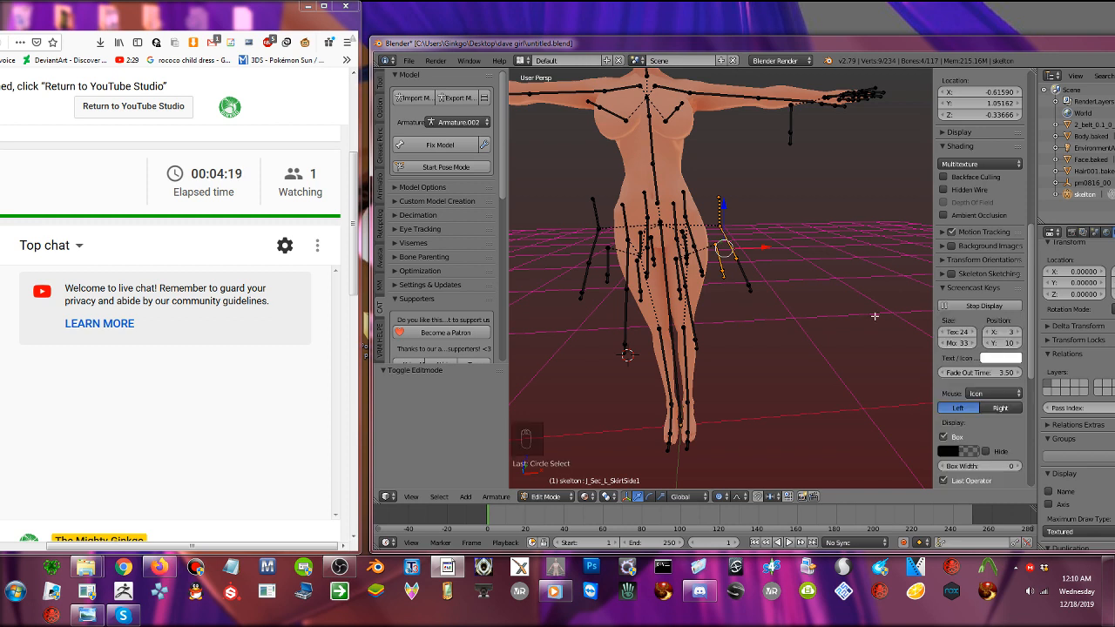
# - Extend the circle selection to the other outer skirt bones around both hips and delete all the selected bones
pyautogui.press('c')
pyautogui.moveTo(729, 250); pyautogui.dragTo(748, 299)
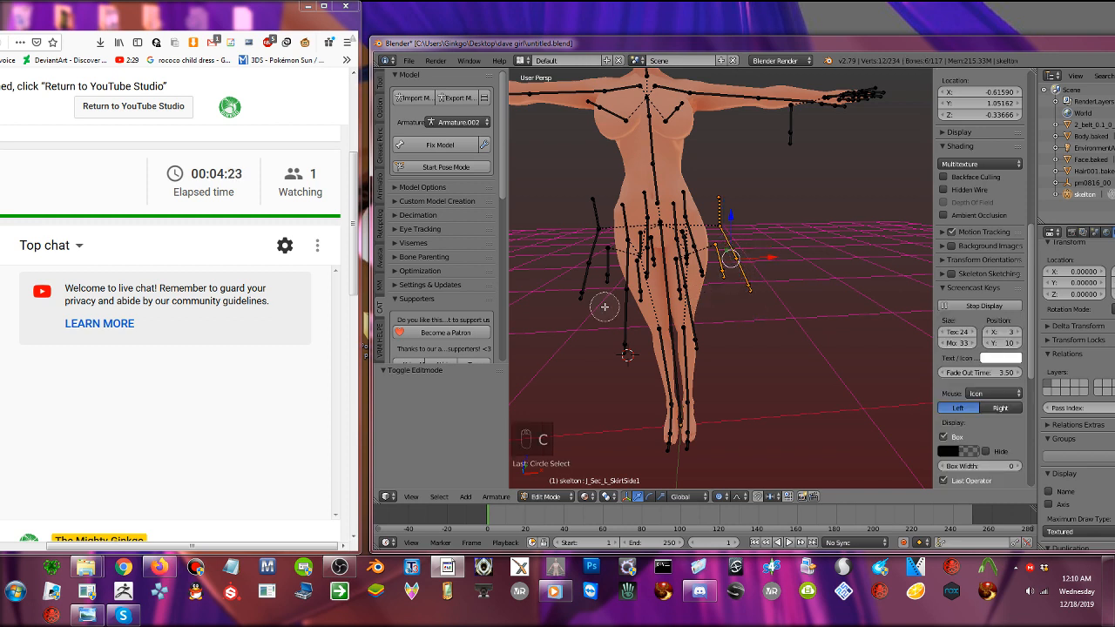
pyautogui.moveTo(582, 212)
pyautogui.mouseDown()
pyautogui.moveTo(591, 267)
pyautogui.moveTo(595, 248)
pyautogui.mouseUp()
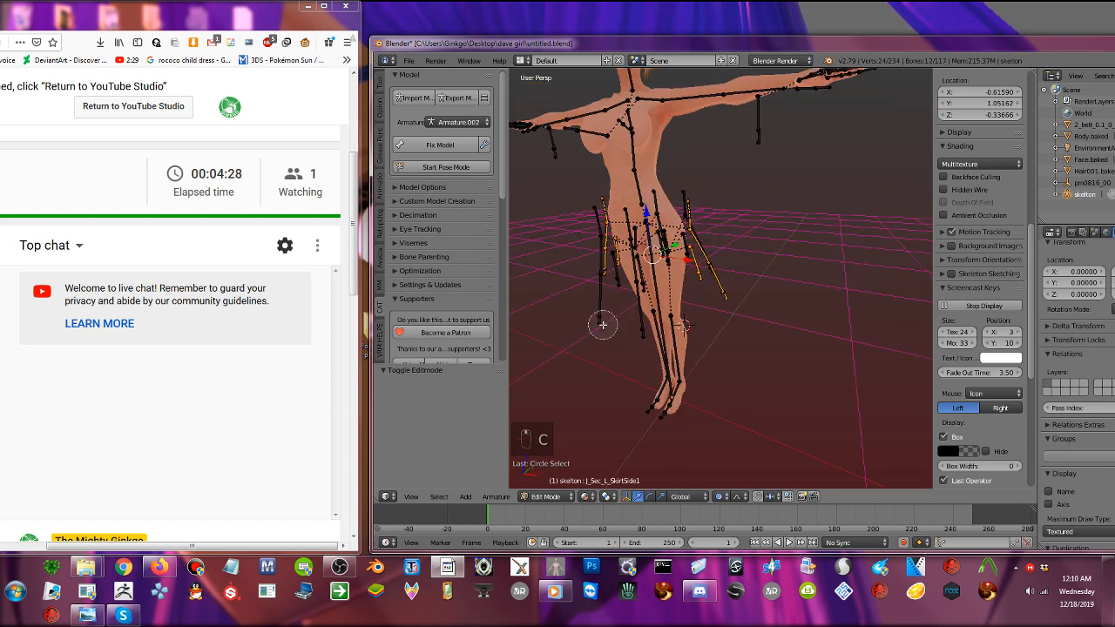
pyautogui.moveTo(602, 323); pyautogui.dragTo(588, 217)
pyautogui.rightClick(588, 218)
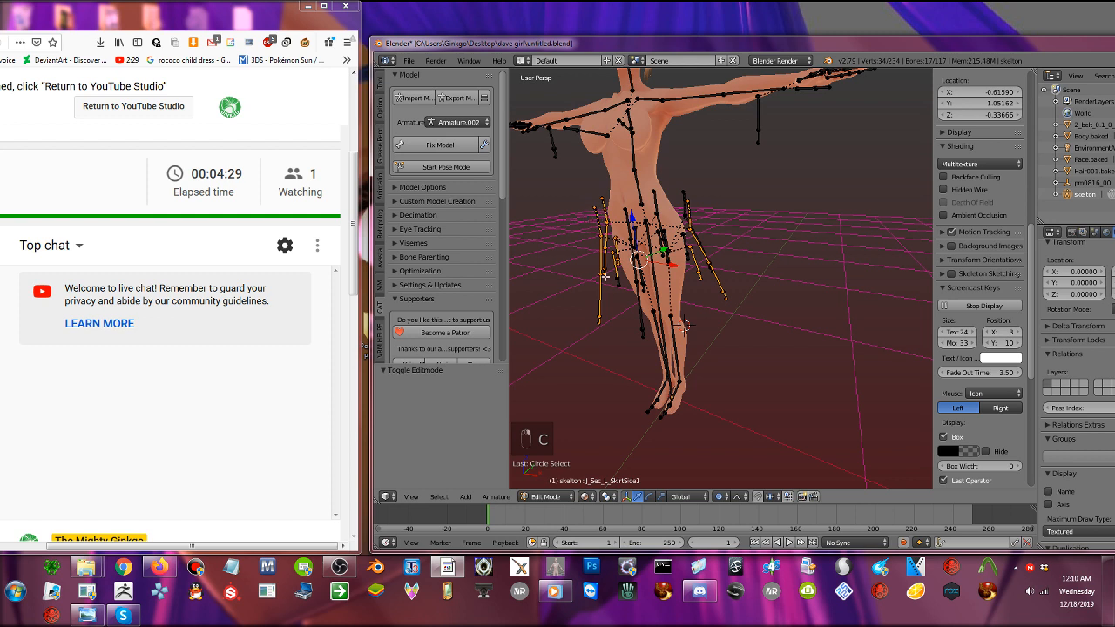
pyautogui.press('c')
pyautogui.click(615, 287)
pyautogui.rightClick(615, 289)
pyautogui.moveTo(615, 288); pyautogui.dragTo(587, 282, button='middle')
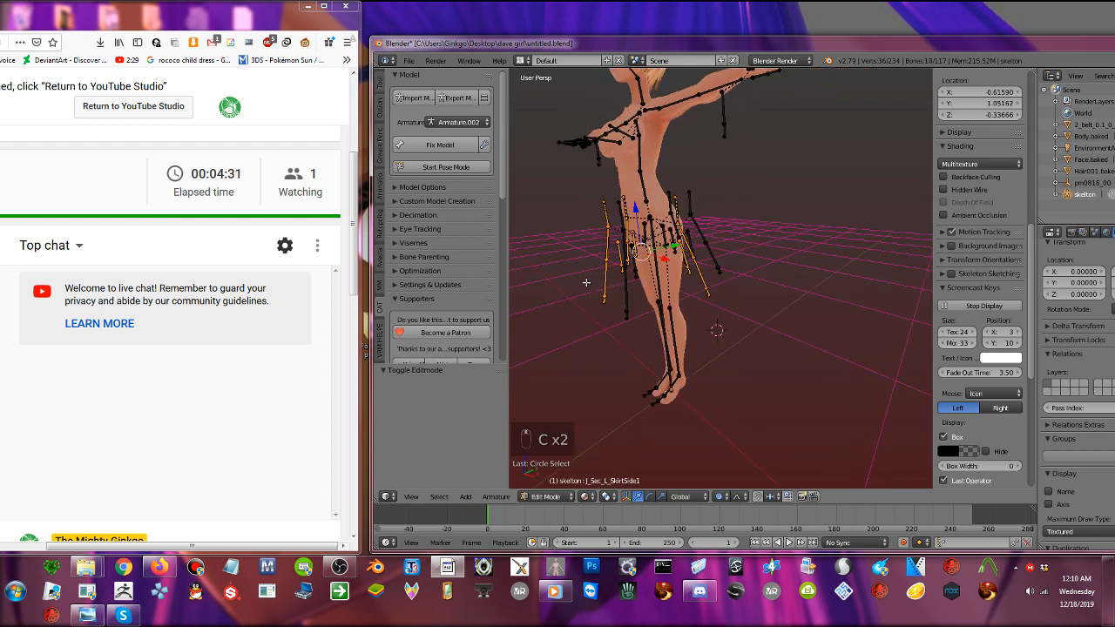
pyautogui.moveTo(587, 283); pyautogui.dragTo(579, 279, button='middle')
pyautogui.press('c')
pyautogui.moveTo(624, 311); pyautogui.dragTo(613, 206)
pyautogui.rightClick(614, 206)
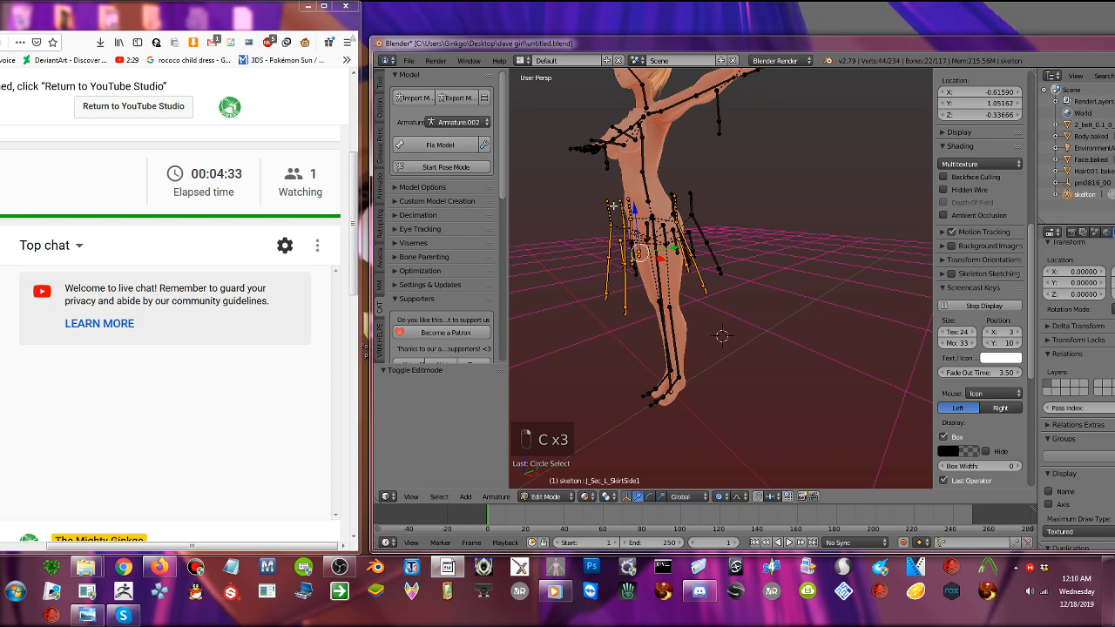
pyautogui.press('c')
pyautogui.moveTo(691, 195); pyautogui.dragTo(720, 273)
pyautogui.rightClick(735, 286)
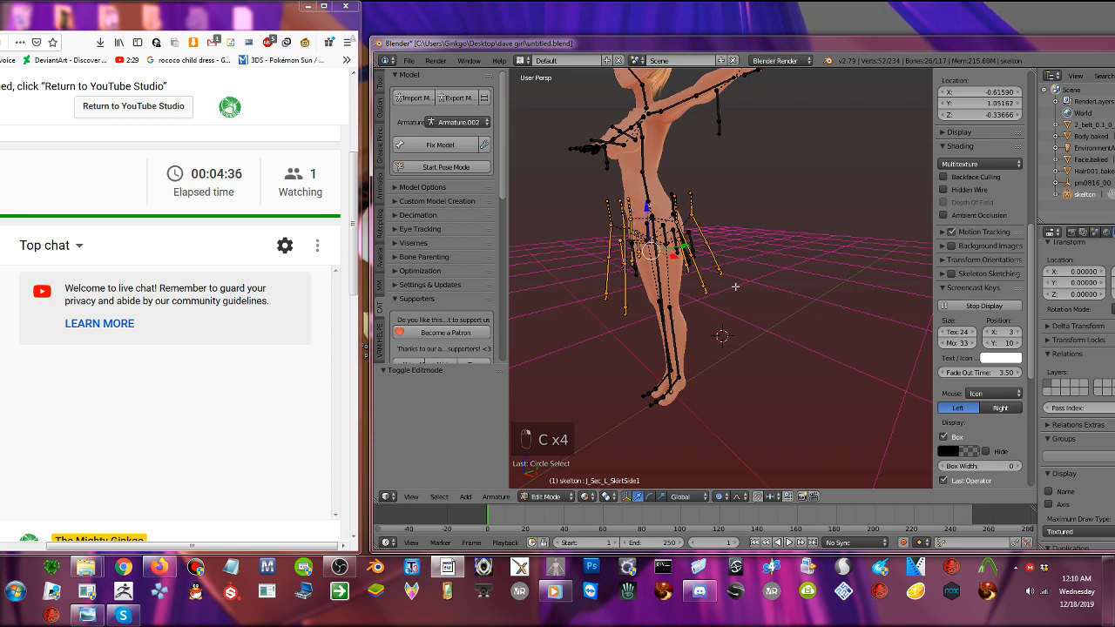
pyautogui.press('Delete')
pyautogui.click(736, 289)
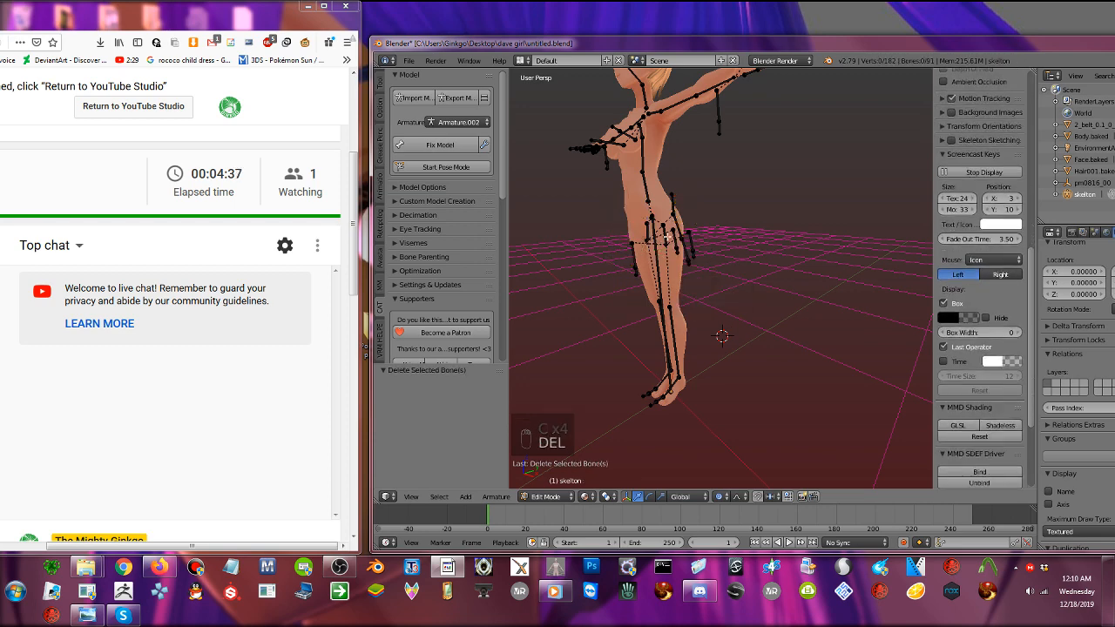
# - Circle-select the remaining skirt bones around both hips and between the thighs, and delete them all
pyautogui.scroll(3, 667, 238)
pyautogui.moveTo(668, 238); pyautogui.dragTo(723, 227, button='middle')
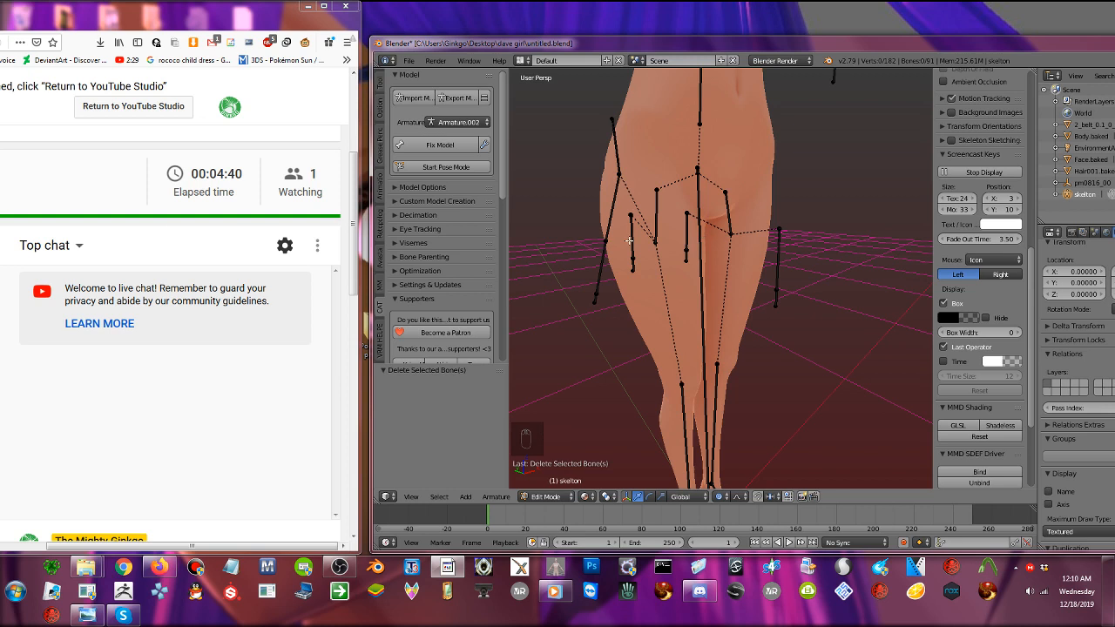
pyautogui.rightClick(631, 241)
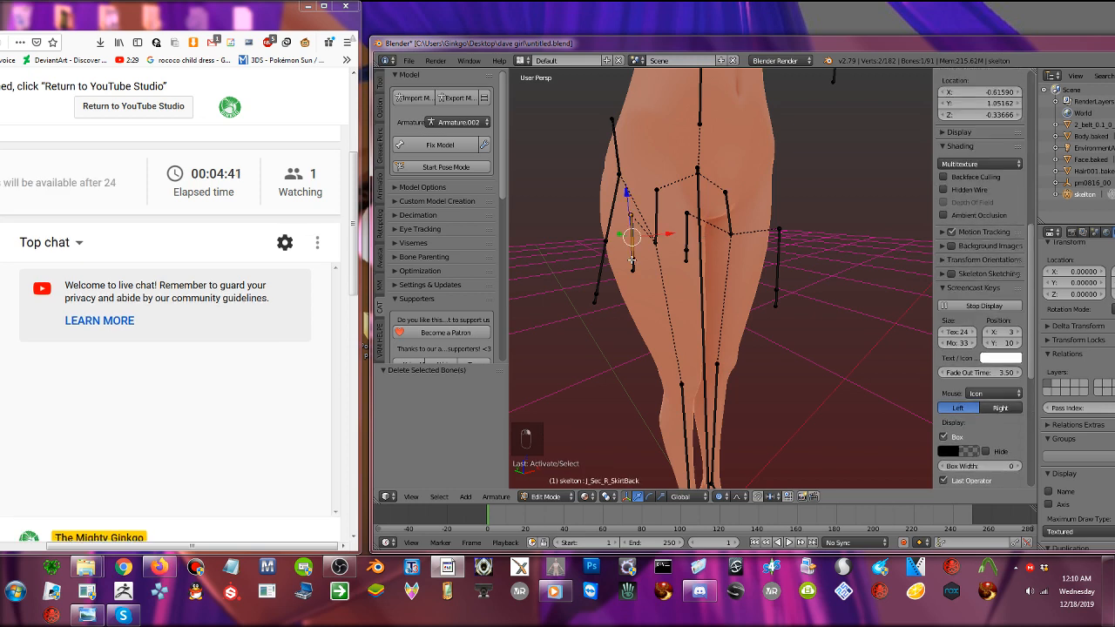
pyautogui.press('c')
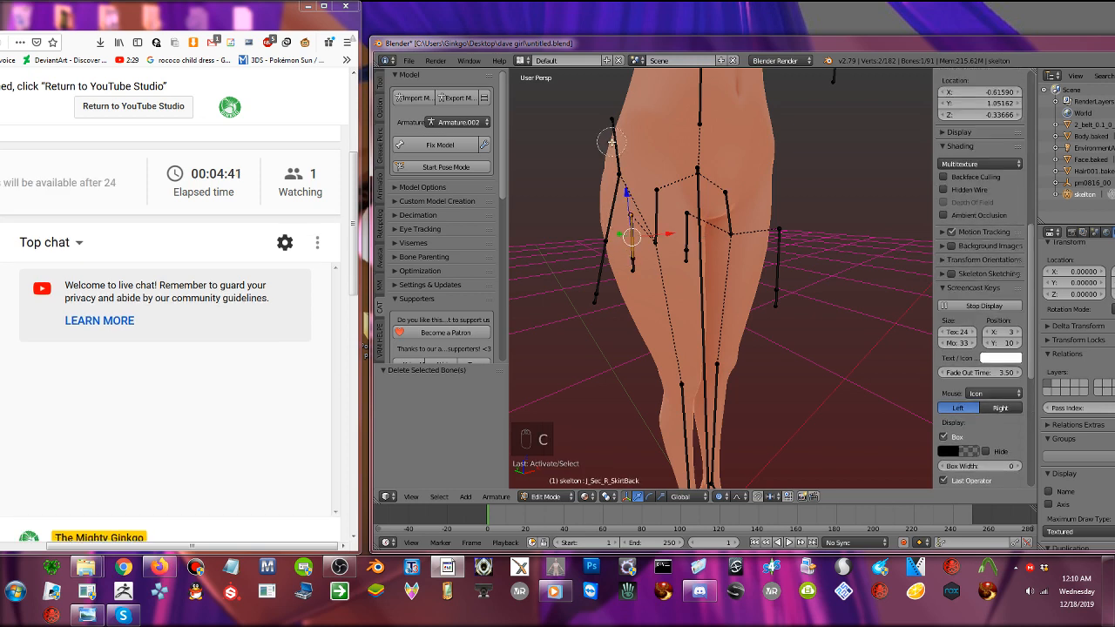
pyautogui.moveTo(610, 139)
pyautogui.mouseDown()
pyautogui.moveTo(618, 187)
pyautogui.moveTo(588, 294)
pyautogui.mouseUp()
pyautogui.click(628, 259)
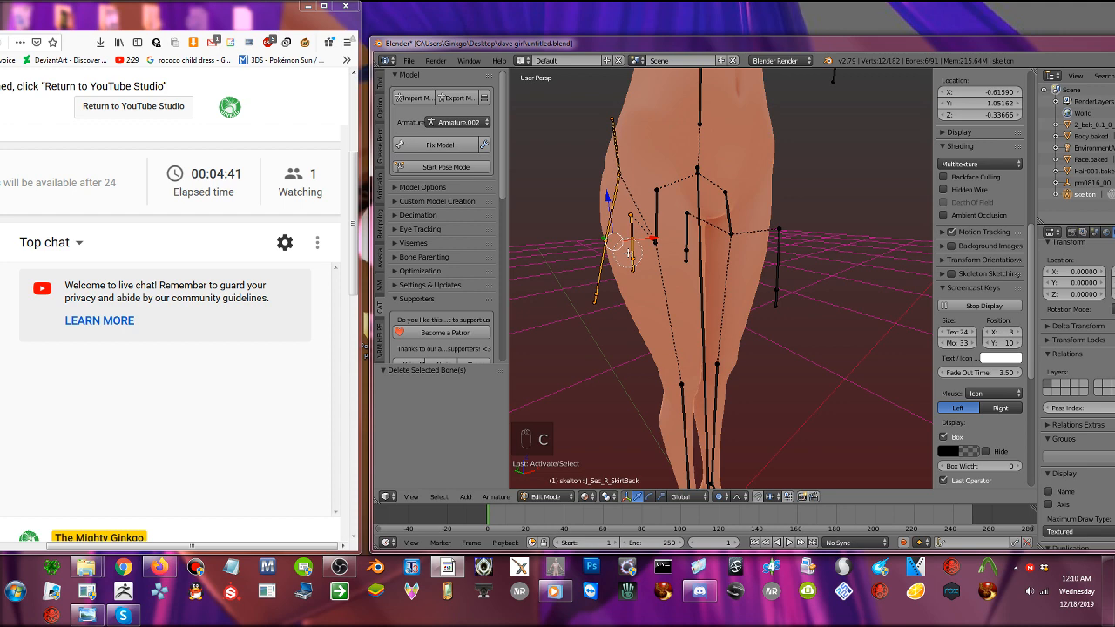
pyautogui.rightClick(629, 253)
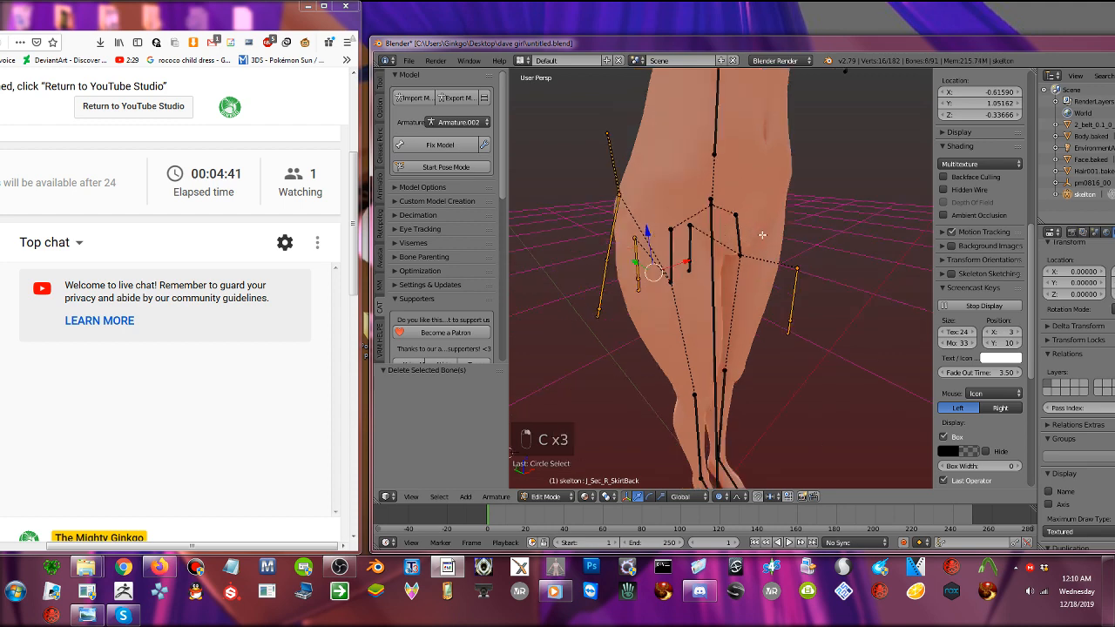
pyautogui.moveTo(765, 234); pyautogui.dragTo(734, 227, button='middle')
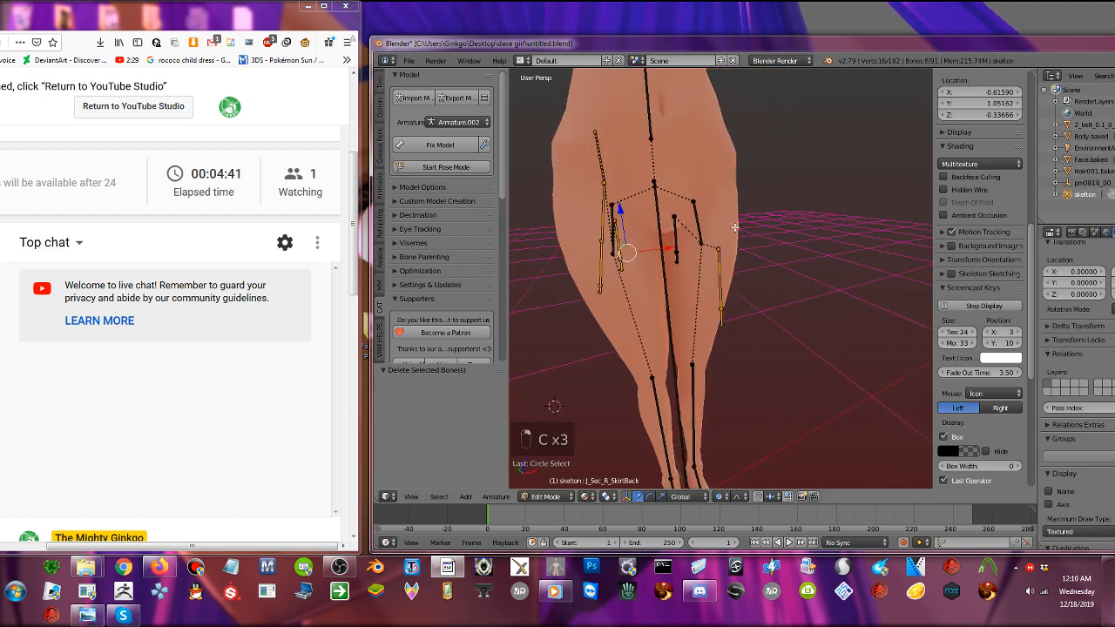
pyautogui.press('c')
pyautogui.moveTo(674, 218); pyautogui.dragTo(678, 263)
pyautogui.rightClick(679, 263)
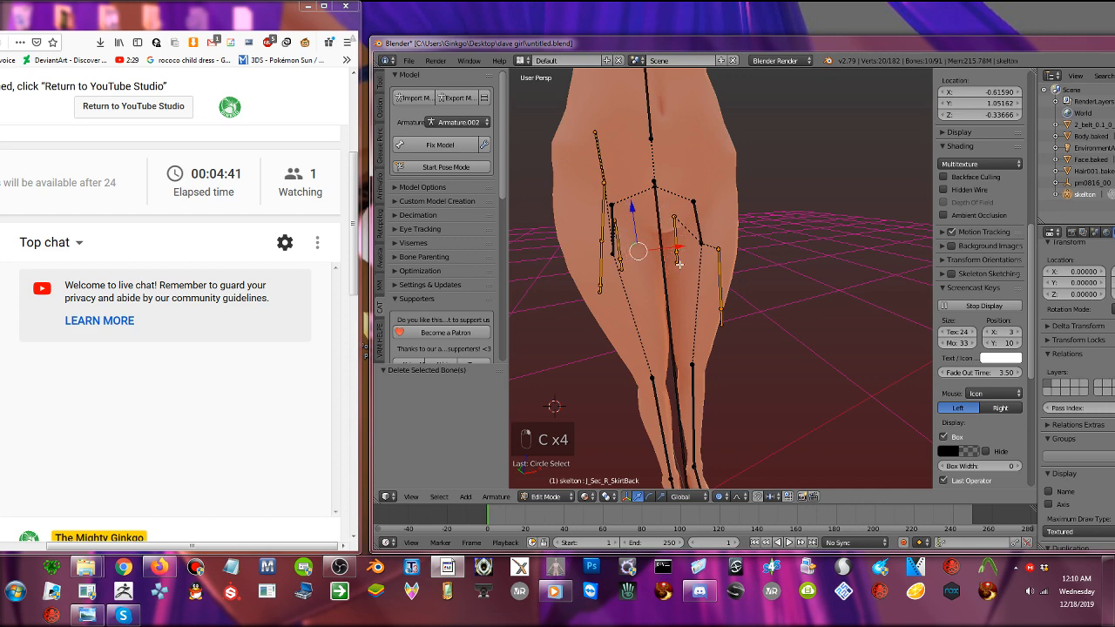
pyautogui.press('Delete')
pyautogui.click(683, 268)
# - Circle-select the bones hanging below the character's left forearm and delete them
pyautogui.scroll(-3, 685, 270)
pyautogui.keyDown('shift'); pyautogui.moveTo(701, 227); pyautogui.dragTo(709, 272, button='middle'); pyautogui.keyUp('shift')
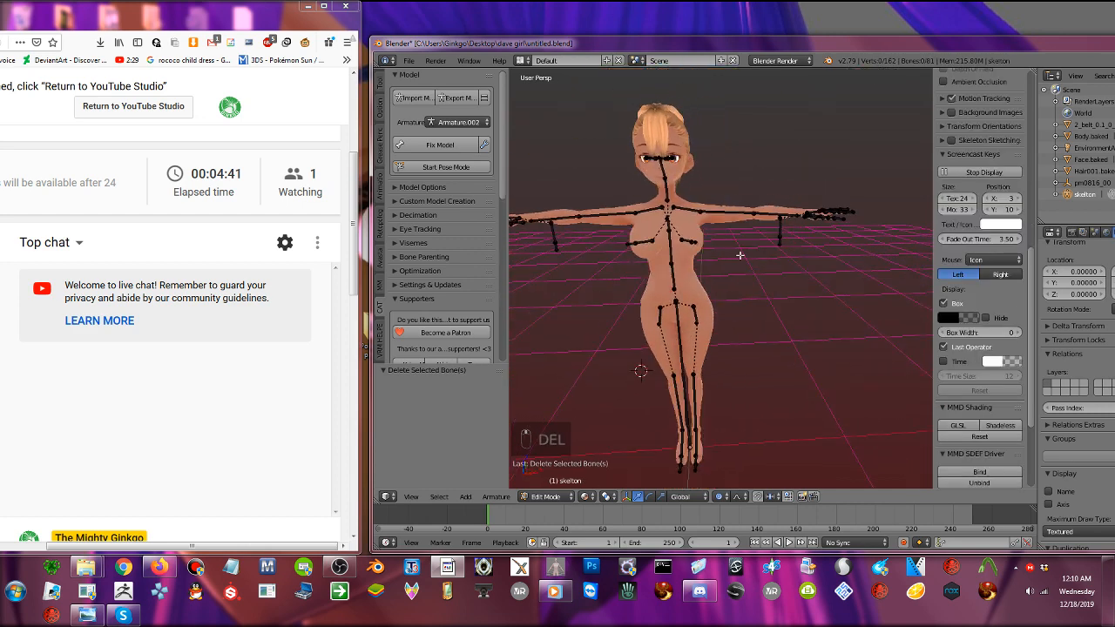
pyautogui.press('c')
pyautogui.moveTo(770, 264); pyautogui.dragTo(781, 235)
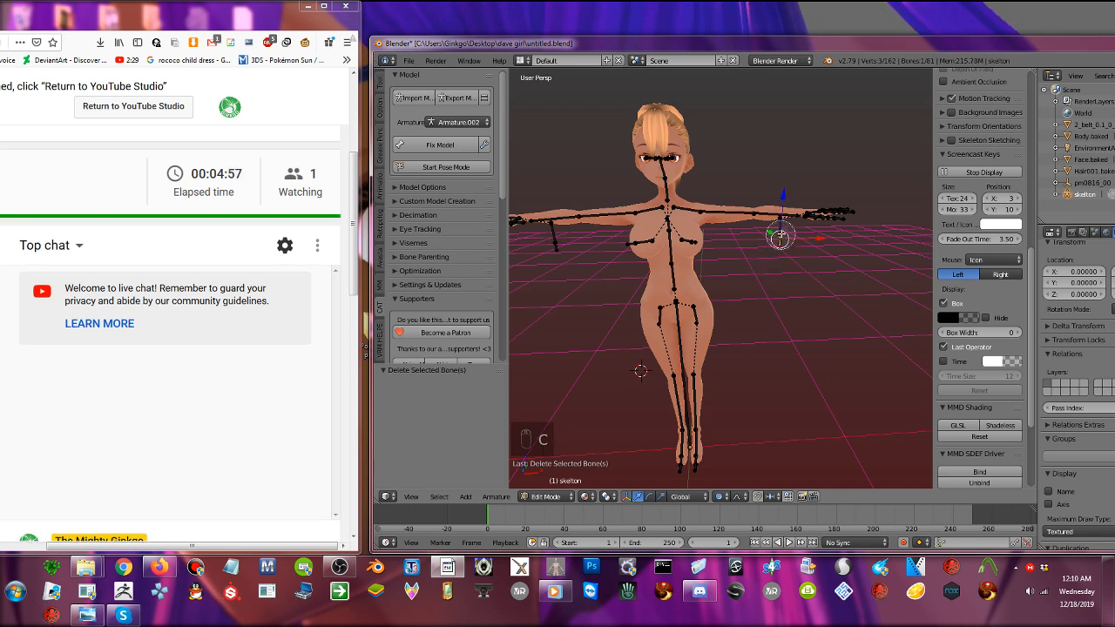
pyautogui.rightClick(781, 235)
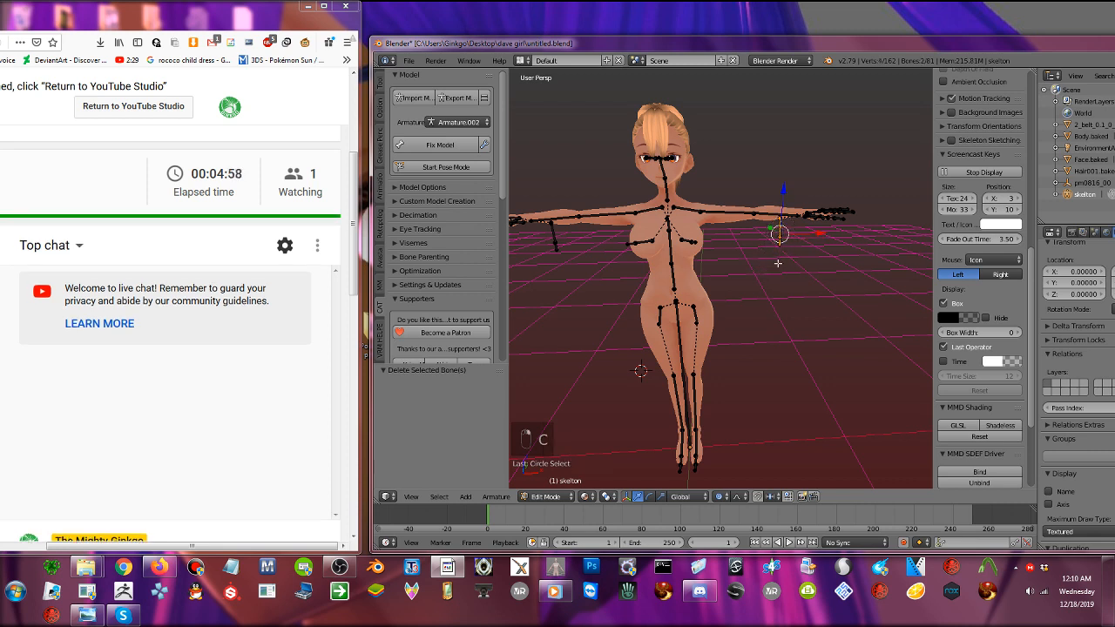
pyautogui.press('Delete')
# - Select only the hanging bones below the character's right forearm, without the arm bones, and delete them
pyautogui.press('c')
pyautogui.moveTo(560, 241); pyautogui.dragTo(554, 234)
pyautogui.rightClick(554, 234)
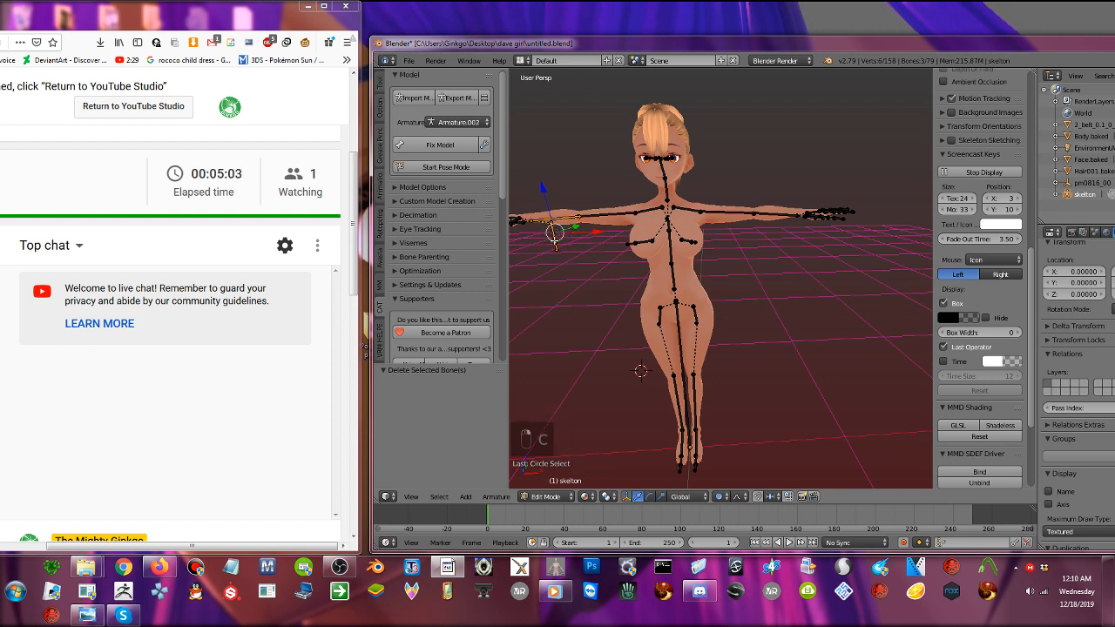
pyautogui.press('a')
pyautogui.press('c')
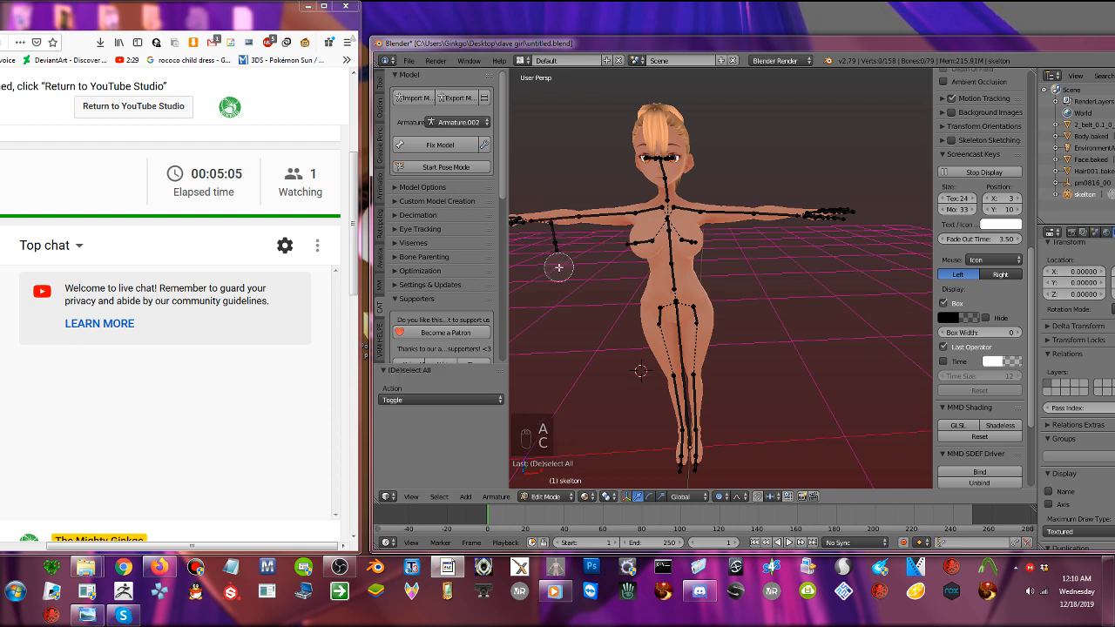
pyautogui.moveTo(558, 267); pyautogui.dragTo(558, 236)
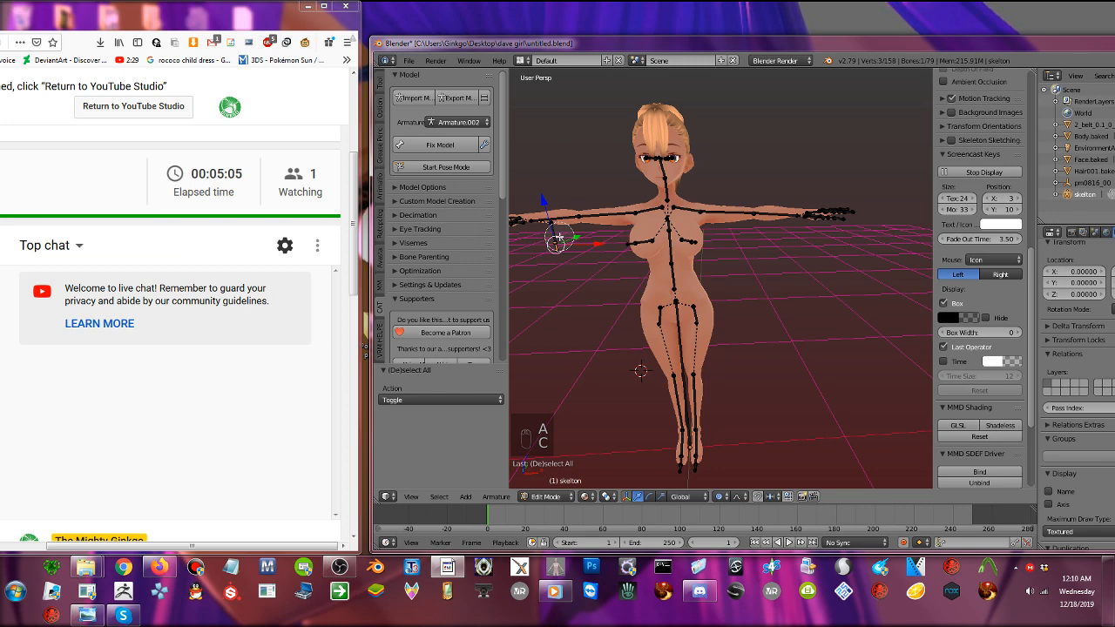
pyautogui.rightClick(558, 236)
pyautogui.press('Delete')
# - Examine the torso bone chain by selecting the Root, Spine, Chest and UpperChest bones one after another
pyautogui.scroll(8, 640, 242)
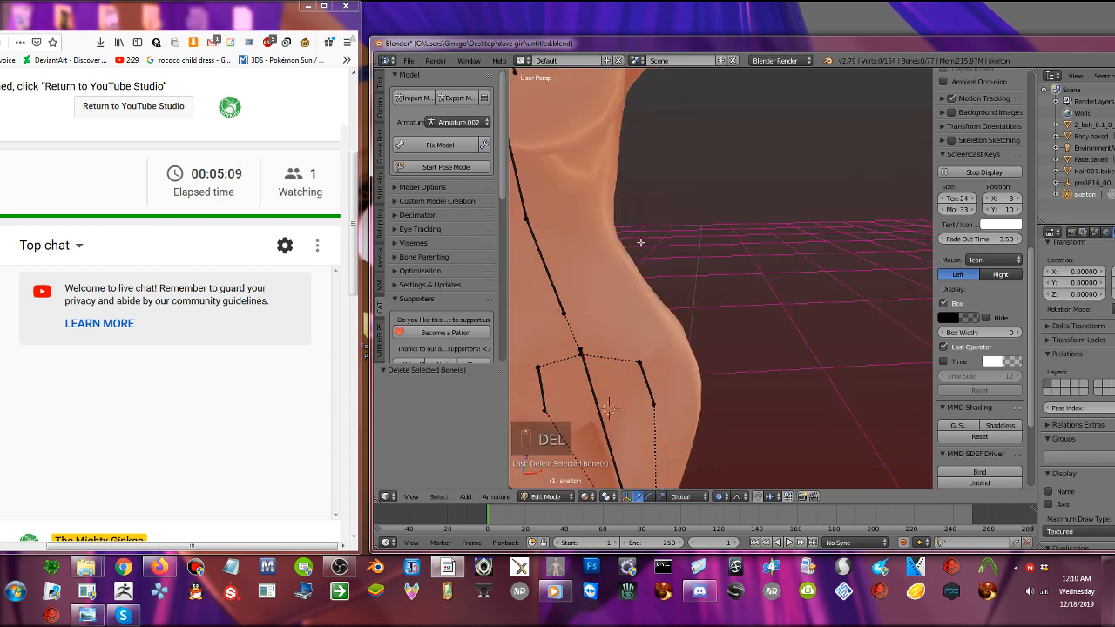
pyautogui.scroll(-6, 641, 242)
pyautogui.scroll(4, 652, 262)
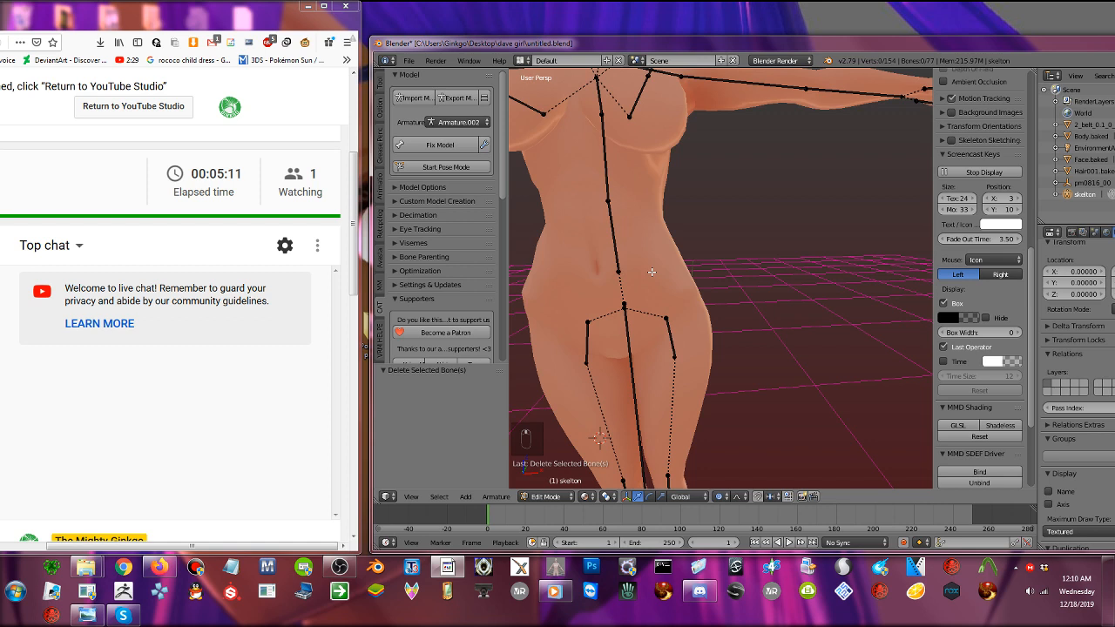
pyautogui.moveTo(652, 272); pyautogui.dragTo(662, 271, button='middle')
pyautogui.rightClick(677, 370)
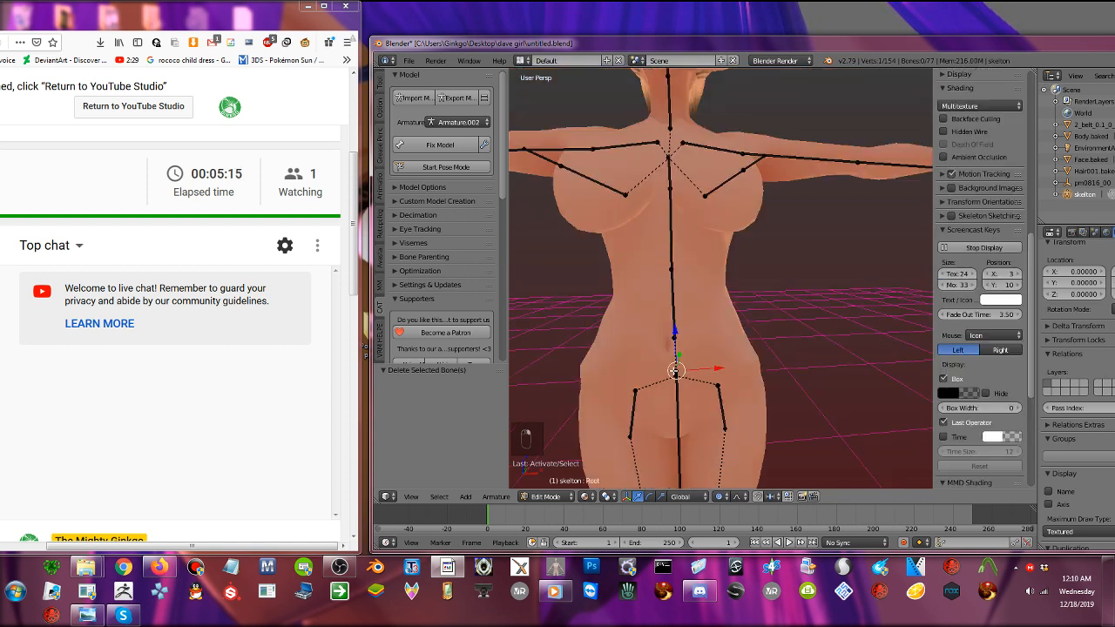
pyautogui.rightClick(677, 317)
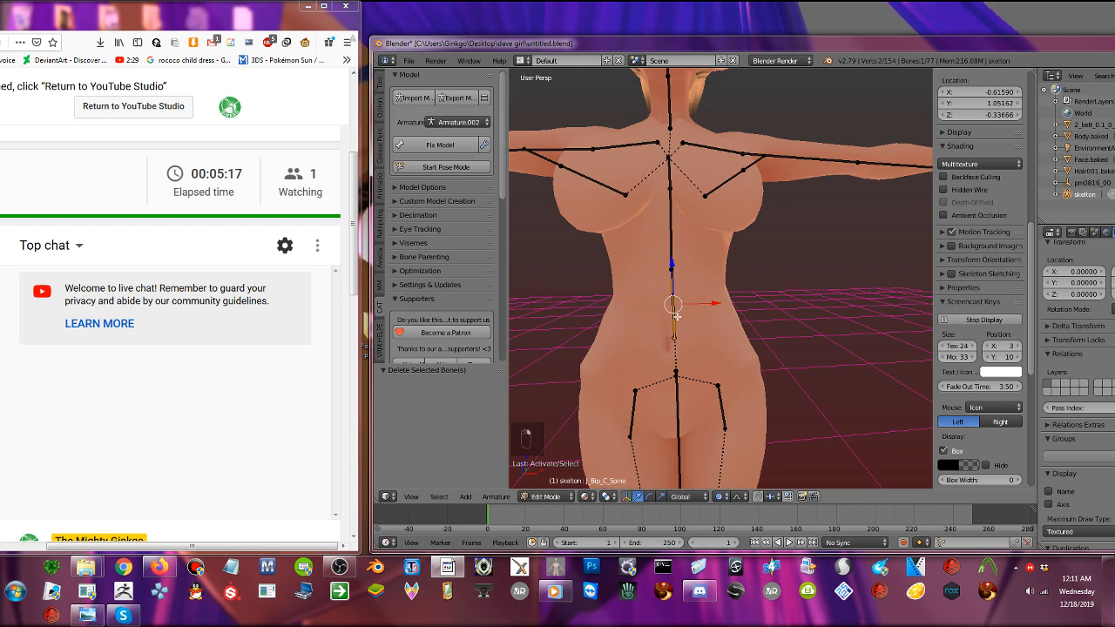
pyautogui.rightClick(670, 230)
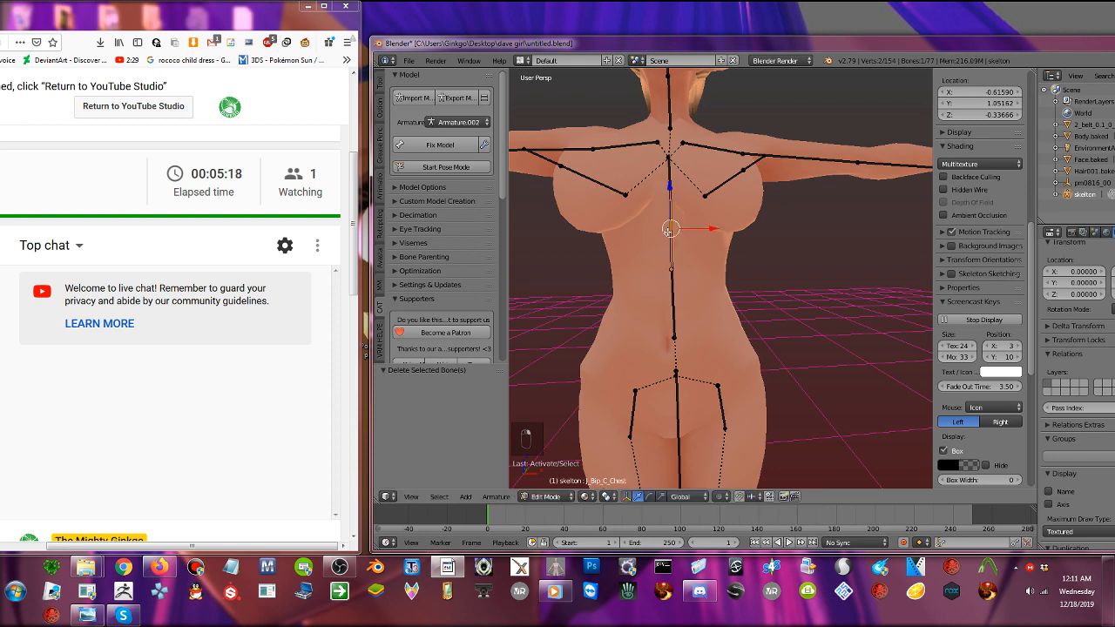
pyautogui.rightClick(669, 172)
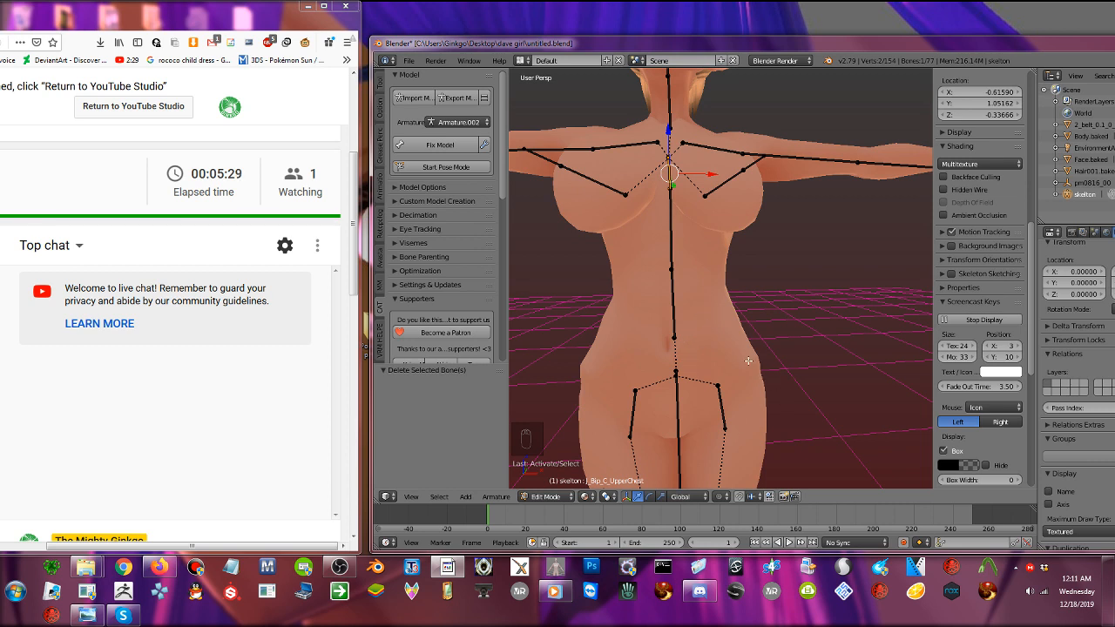
# - Select the J_Bip_C_Spine bone between the hips and chest and delete it
pyautogui.rightClick(673, 300)
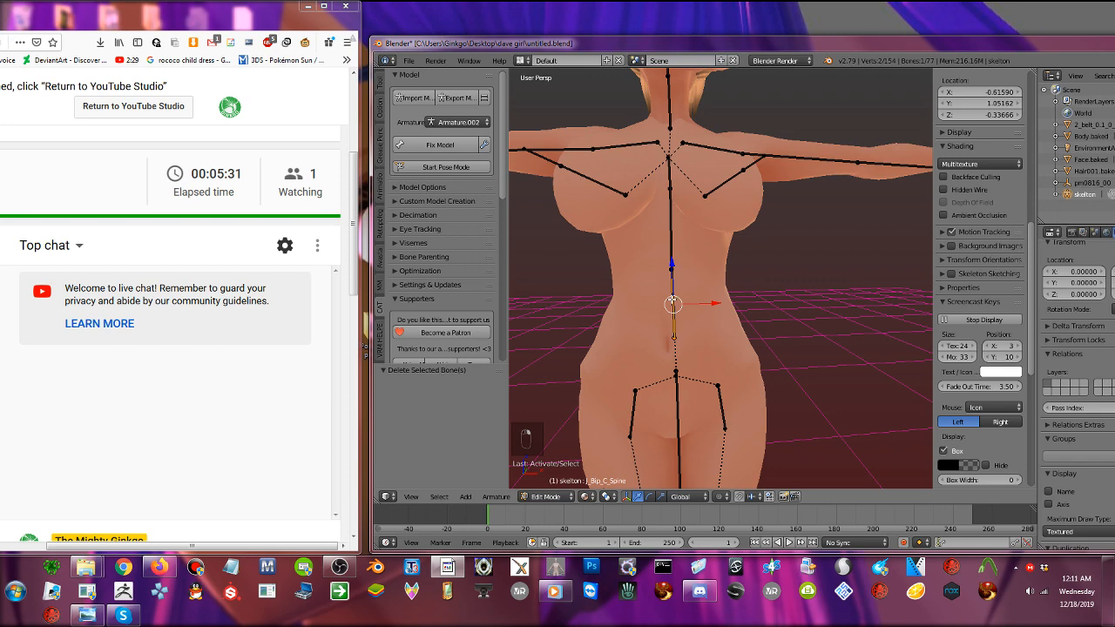
pyautogui.moveTo(673, 300); pyautogui.dragTo(622, 316, button='middle')
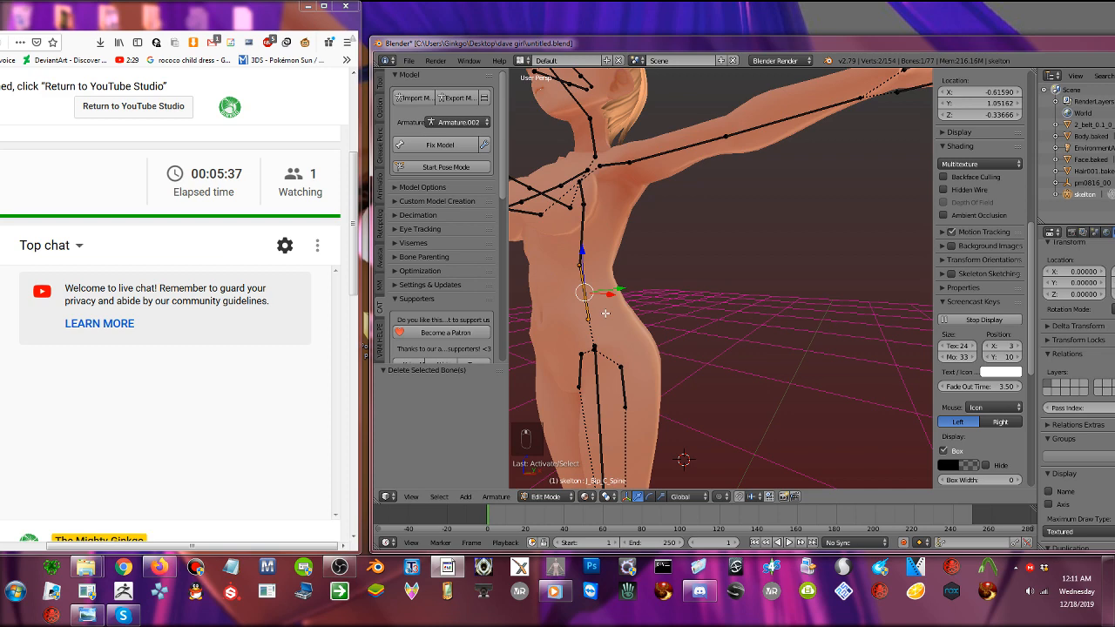
pyautogui.moveTo(606, 313); pyautogui.dragTo(641, 323, button='middle')
pyautogui.press('Delete')
pyautogui.click(618, 320)
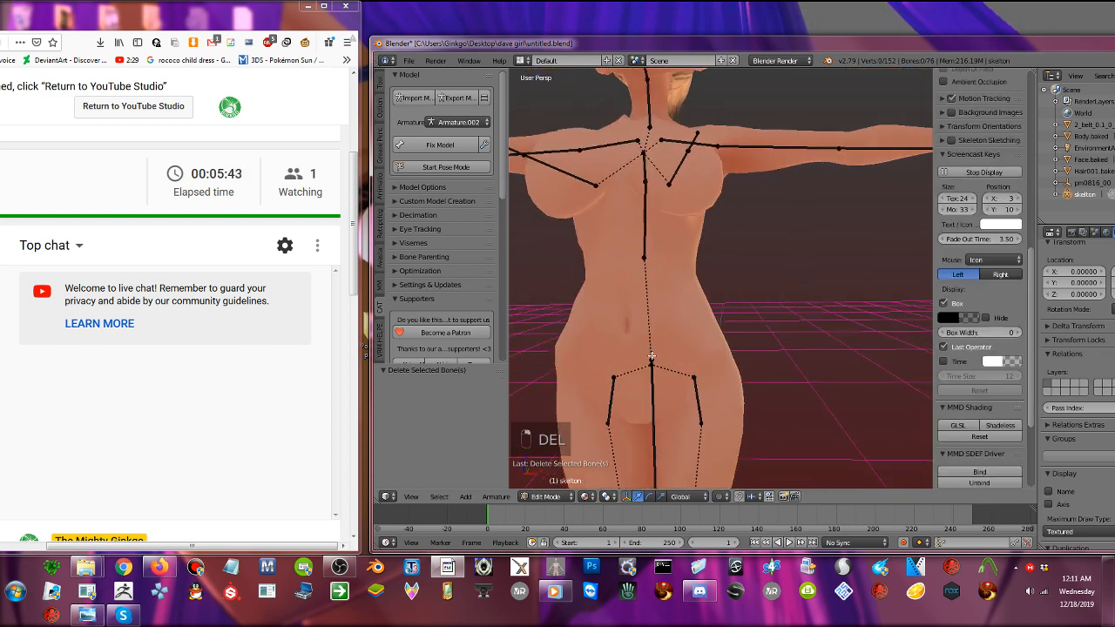
# - Raise the upper joint of the Root bone 0.081 along the Z axis
pyautogui.rightClick(652, 358)
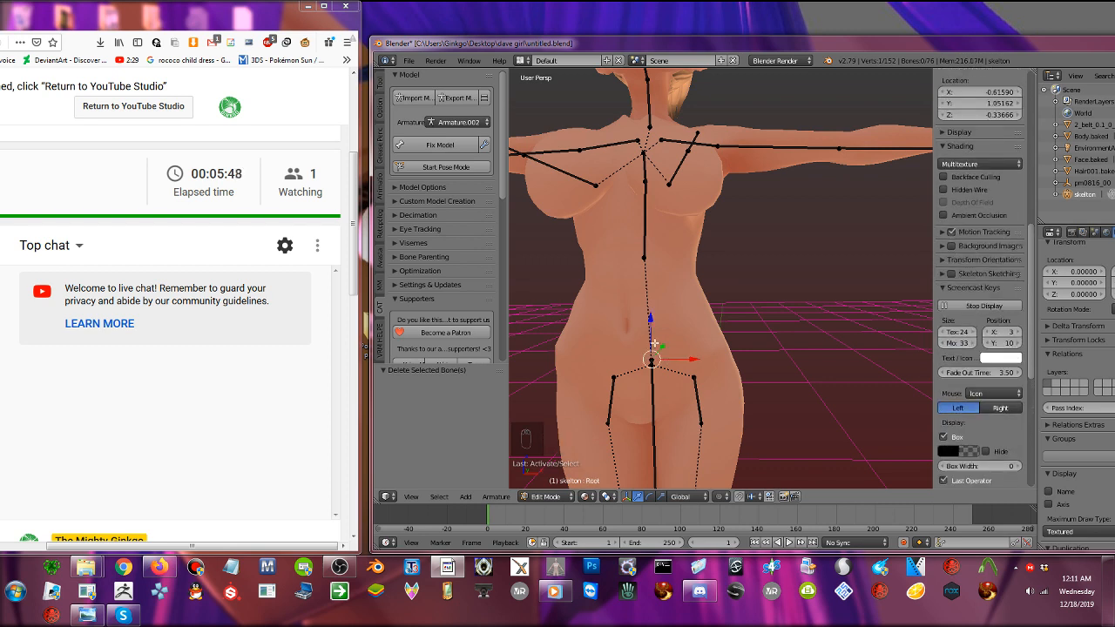
pyautogui.press('g')
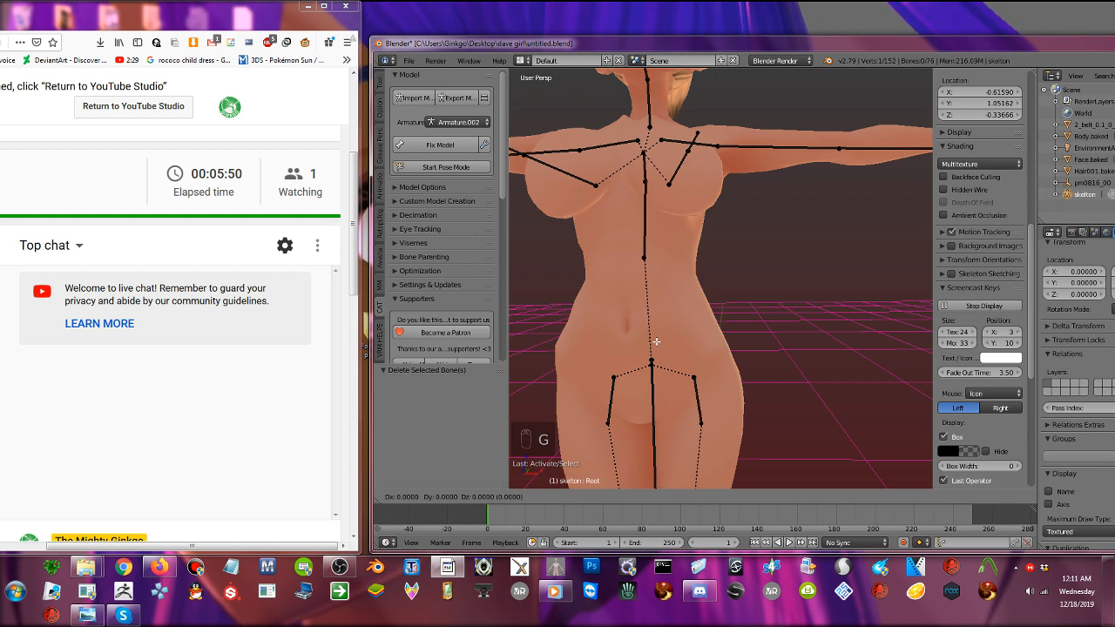
pyautogui.press('z')
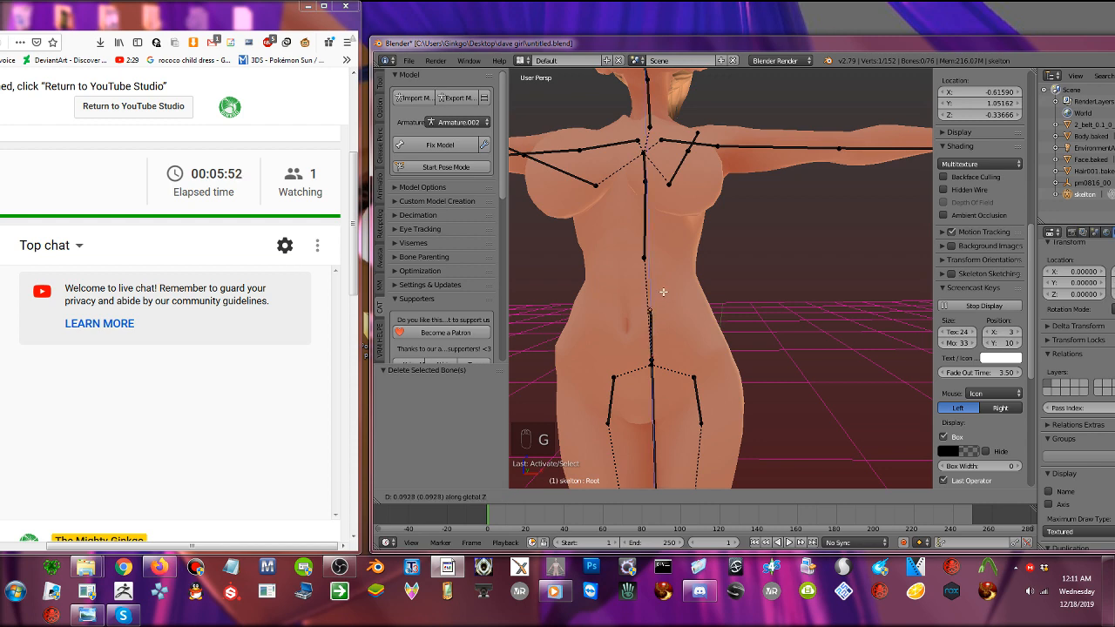
pyautogui.click(663, 297)
pyautogui.moveTo(663, 297)
pyautogui.mouseDown(button='middle')
pyautogui.moveTo(681, 300)
pyautogui.moveTo(665, 316)
pyautogui.mouseUp(button='middle')
# - Move the lower joint of J_Bip_C_Chest by -0.099 along Z and 0.021 along Y to meet the raised Root joint
pyautogui.rightClick(662, 264)
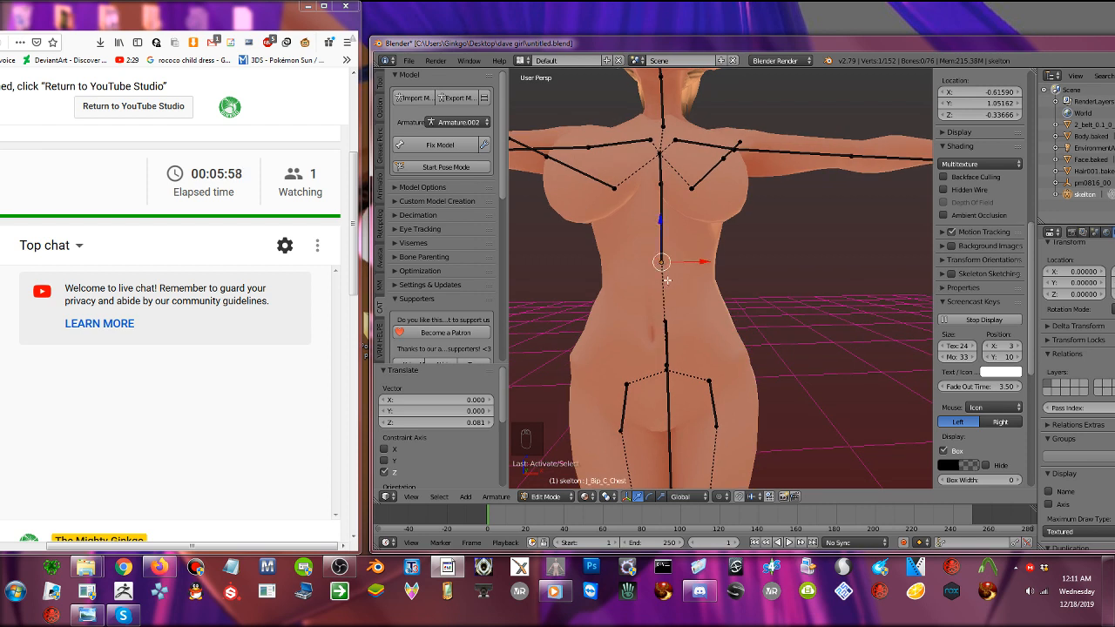
pyautogui.press('g')
pyautogui.click(668, 341)
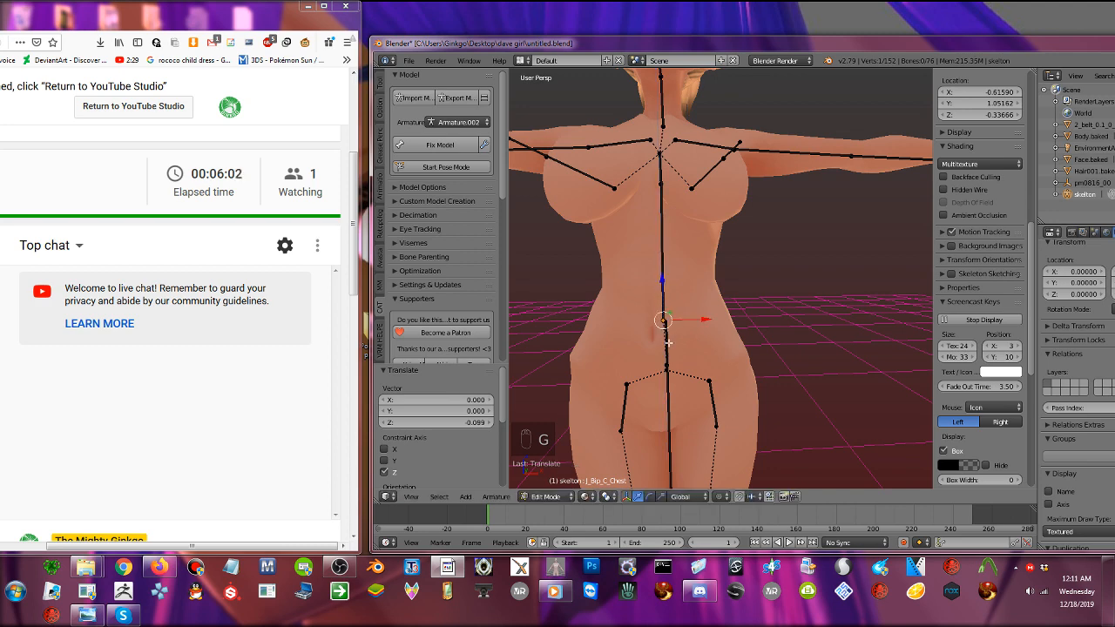
pyautogui.moveTo(668, 341); pyautogui.dragTo(610, 354, button='middle')
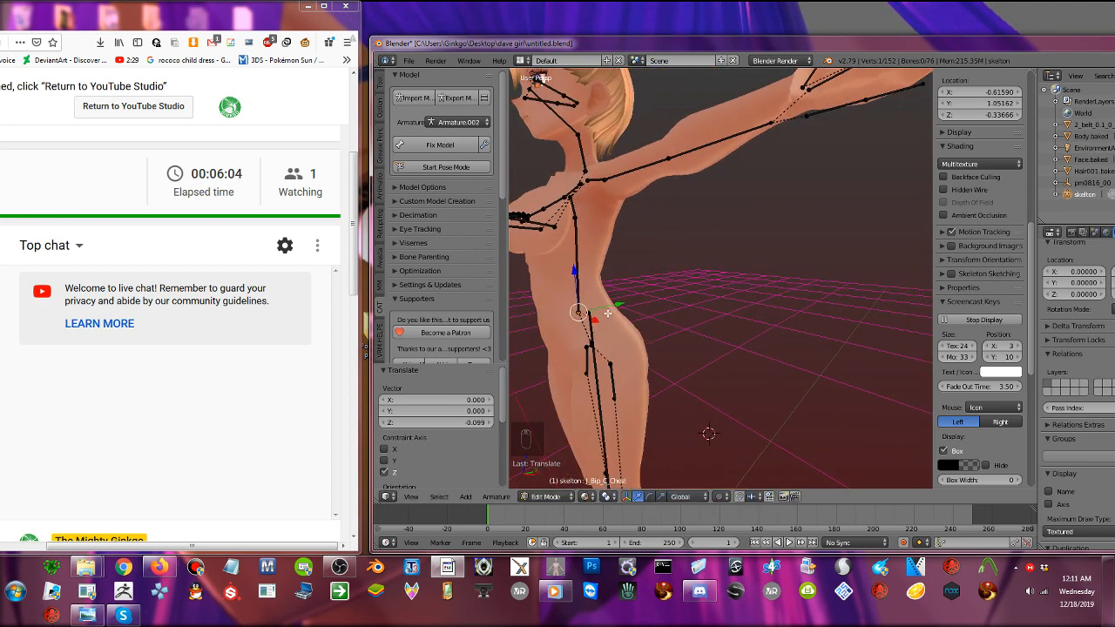
pyautogui.press('g')
pyautogui.press('y')
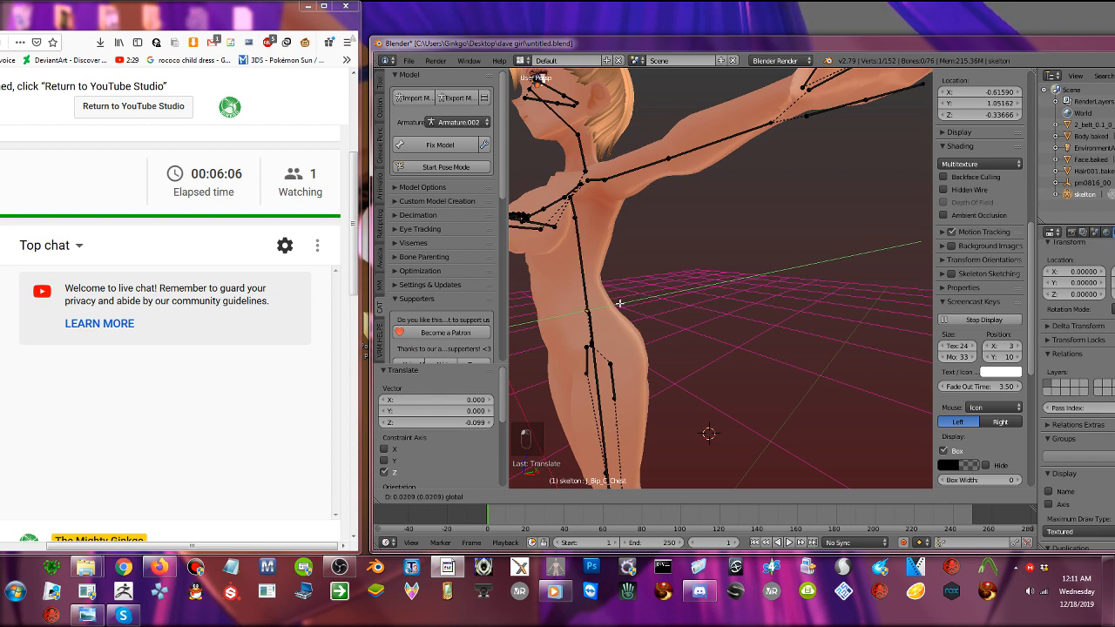
pyautogui.click(619, 303)
# - Select the whole Root bone and move it 0.286 along the Y axis, behind the body
pyautogui.moveTo(619, 303); pyautogui.dragTo(644, 300, button='middle')
pyautogui.scroll(-5, 649, 313)
pyautogui.scroll(3, 655, 325)
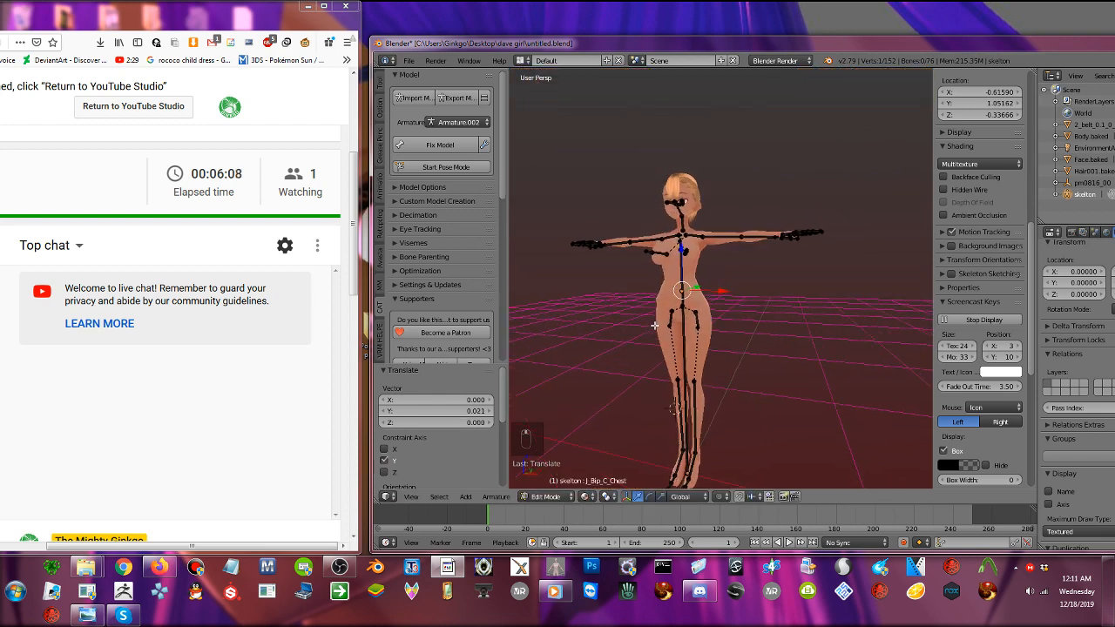
pyautogui.scroll(3, 688, 453)
pyautogui.moveTo(688, 453); pyautogui.dragTo(698, 428, button='middle')
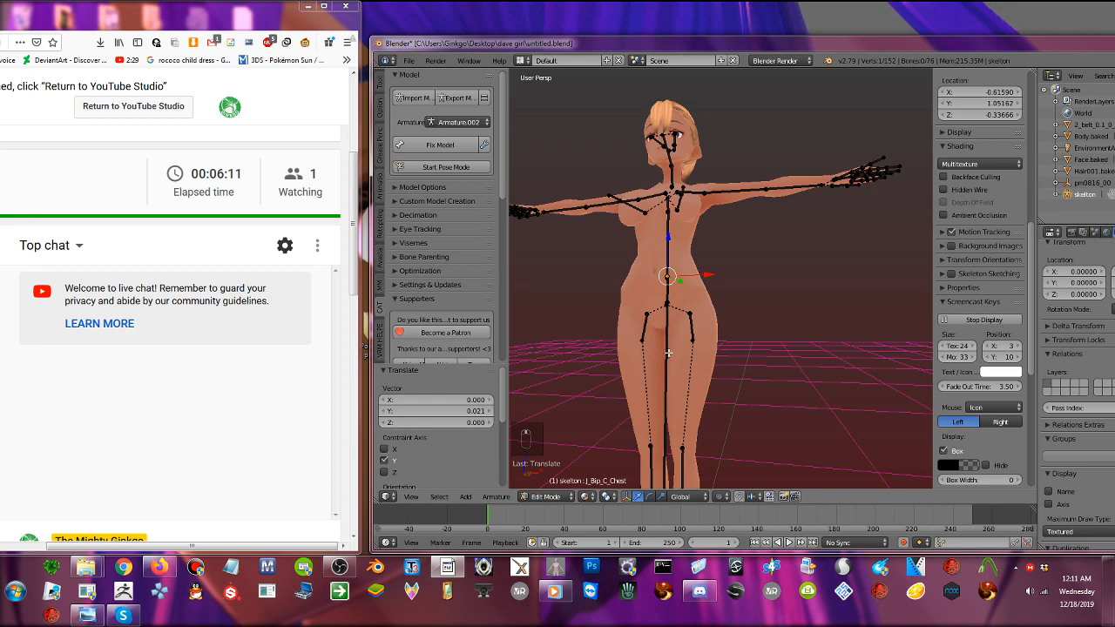
pyautogui.rightClick(668, 353)
pyautogui.moveTo(668, 353); pyautogui.dragTo(610, 388, button='middle')
pyautogui.moveTo(667, 408); pyautogui.dragTo(728, 398)
# - Scale the Root bone down to about 0.065 and move it by -0.151, -0.230, 0.504 towards the gap above the hips
pyautogui.scroll(-4, 704, 386)
pyautogui.moveTo(704, 386)
pyautogui.mouseDown(button='middle')
pyautogui.moveTo(749, 386)
pyautogui.moveTo(707, 383)
pyautogui.mouseUp(button='middle')
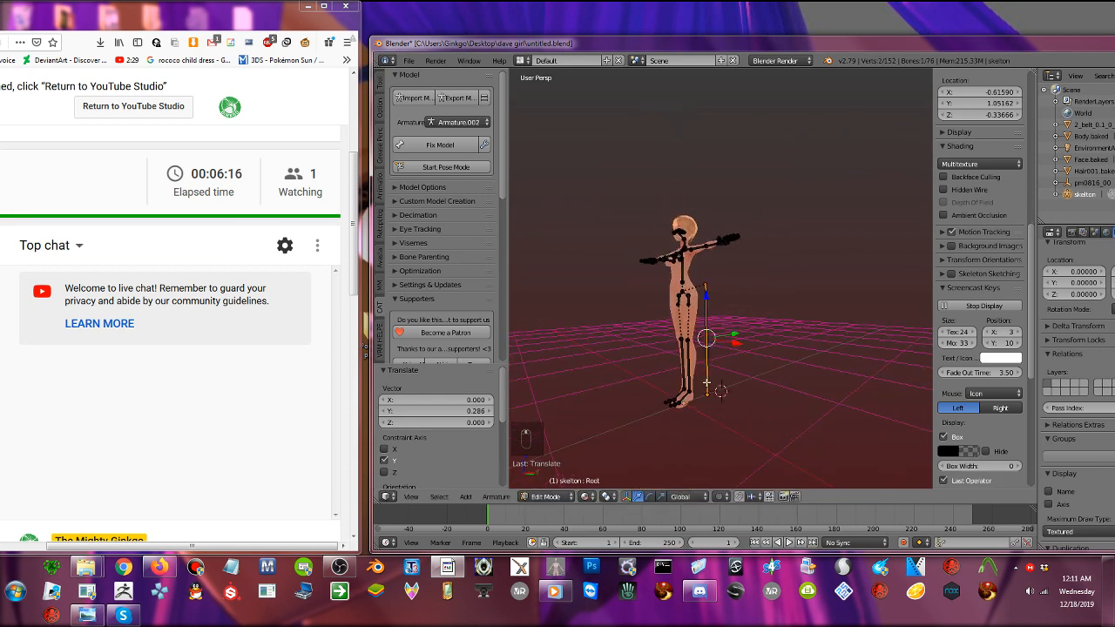
pyautogui.scroll(5, 707, 383)
pyautogui.press('s')
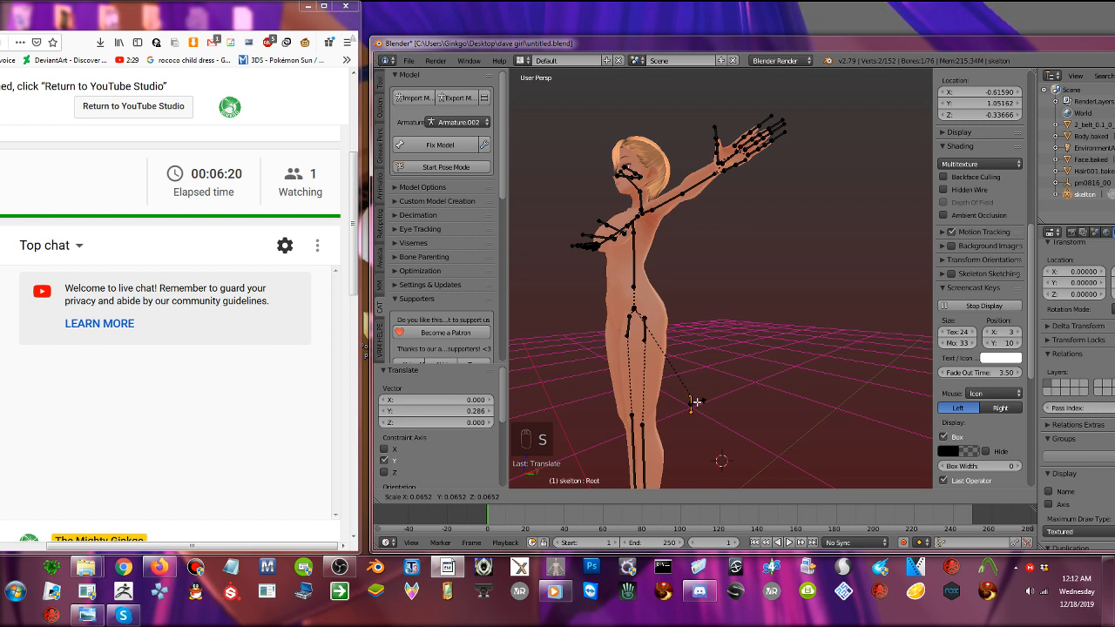
pyautogui.click(697, 402)
pyautogui.press('g')
pyautogui.click(637, 296)
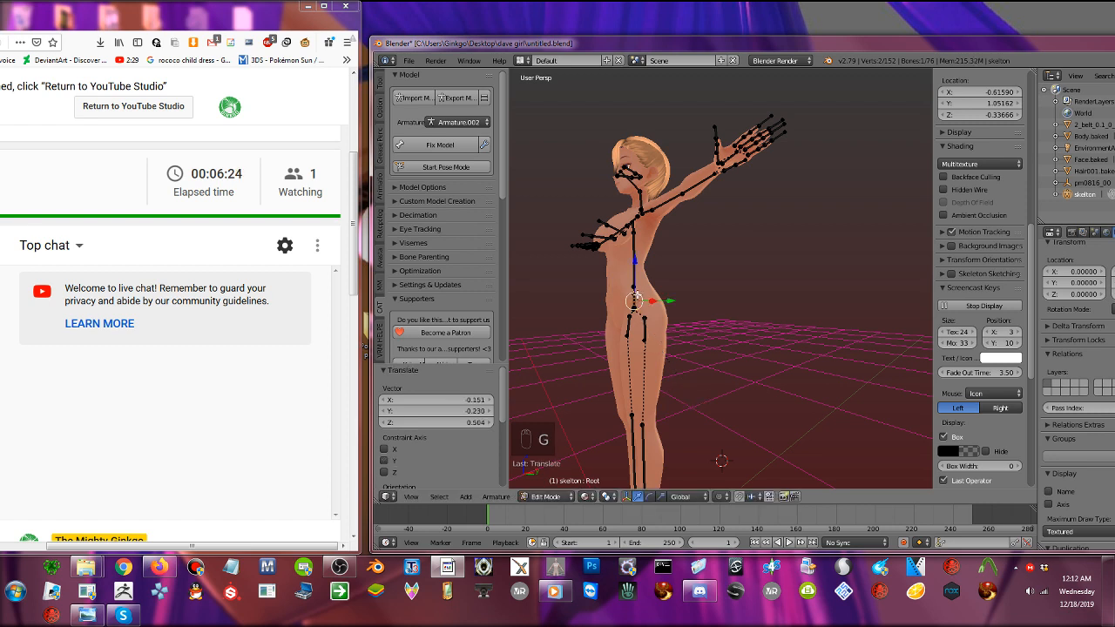
pyautogui.scroll(7, 700, 302)
pyautogui.moveTo(637, 296); pyautogui.dragTo(639, 346, button='middle')
pyautogui.scroll(-4, 638, 345)
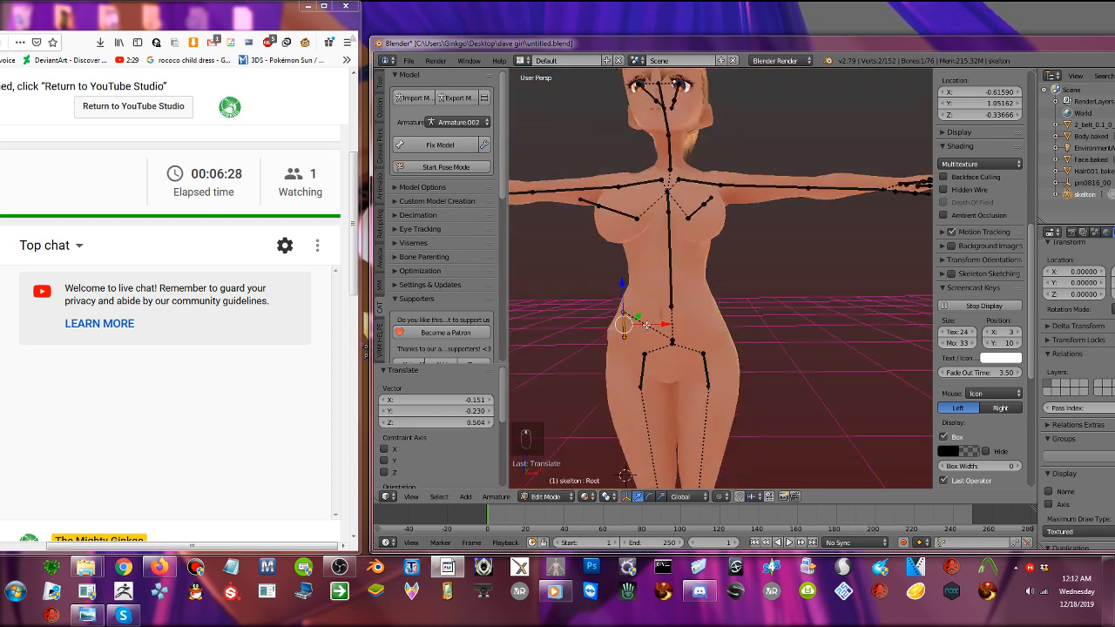
# - Move the Root bone 0.027 along the X axis towards the spine
pyautogui.press('g')
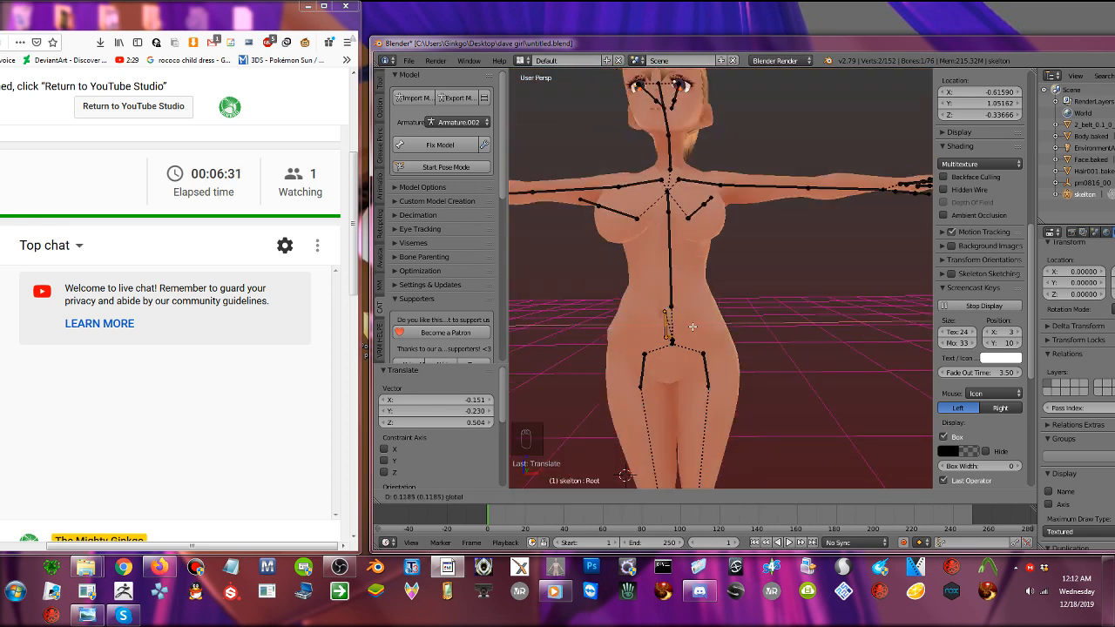
pyautogui.press('x')
pyautogui.click(692, 330)
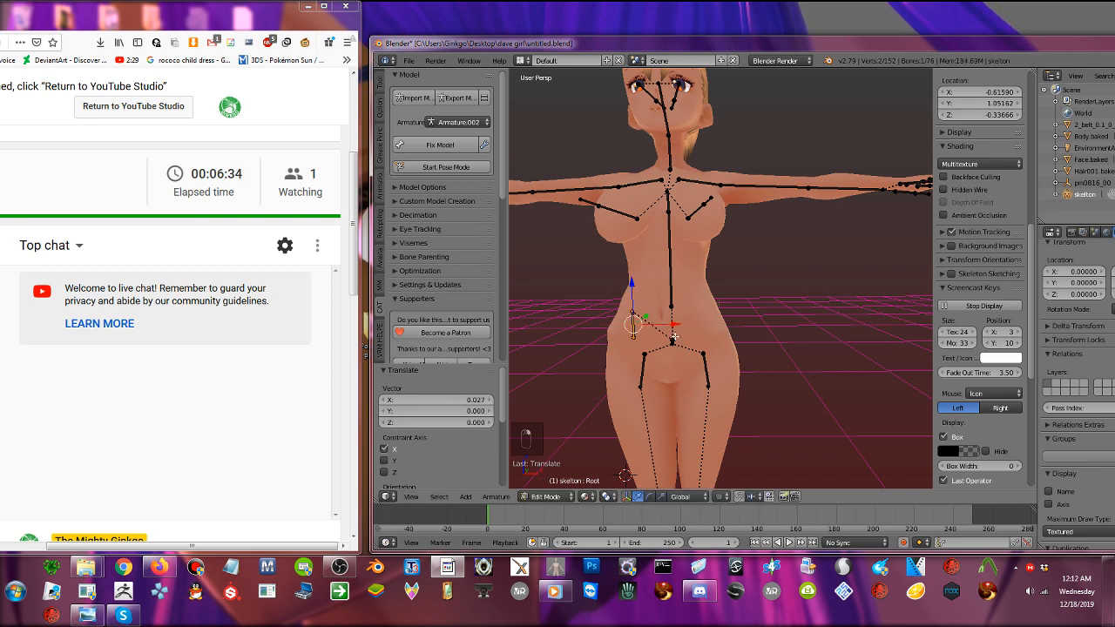
# - Move the upper joint of J_Bip_C_Hips by -0.002, 0.005, 0.086 to meet the lower end of the chest bone
pyautogui.rightClick(674, 337)
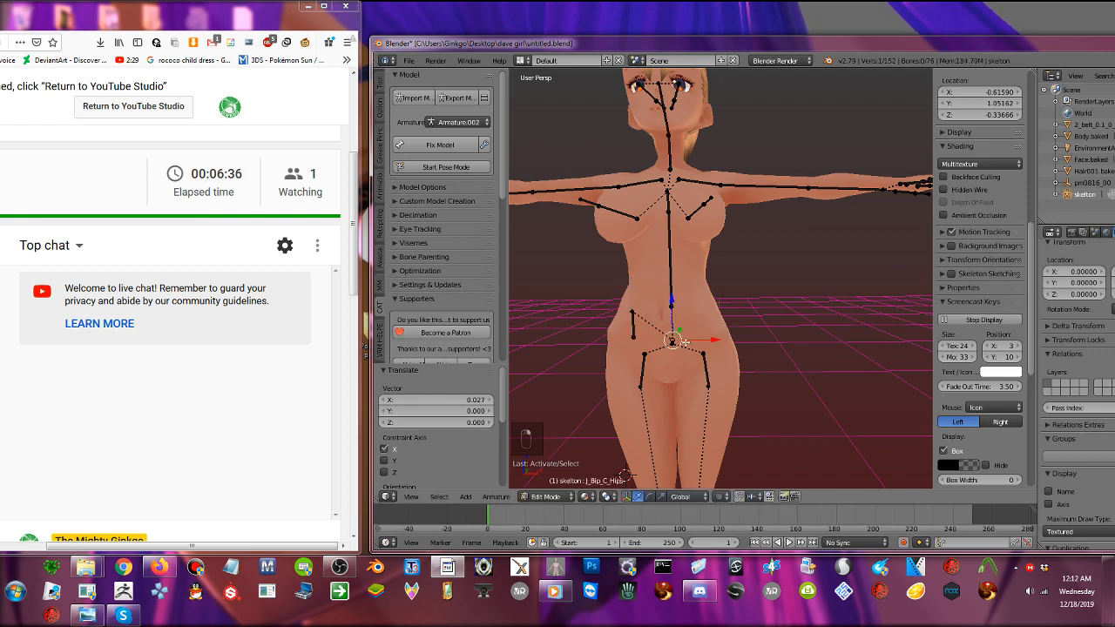
pyautogui.press('g')
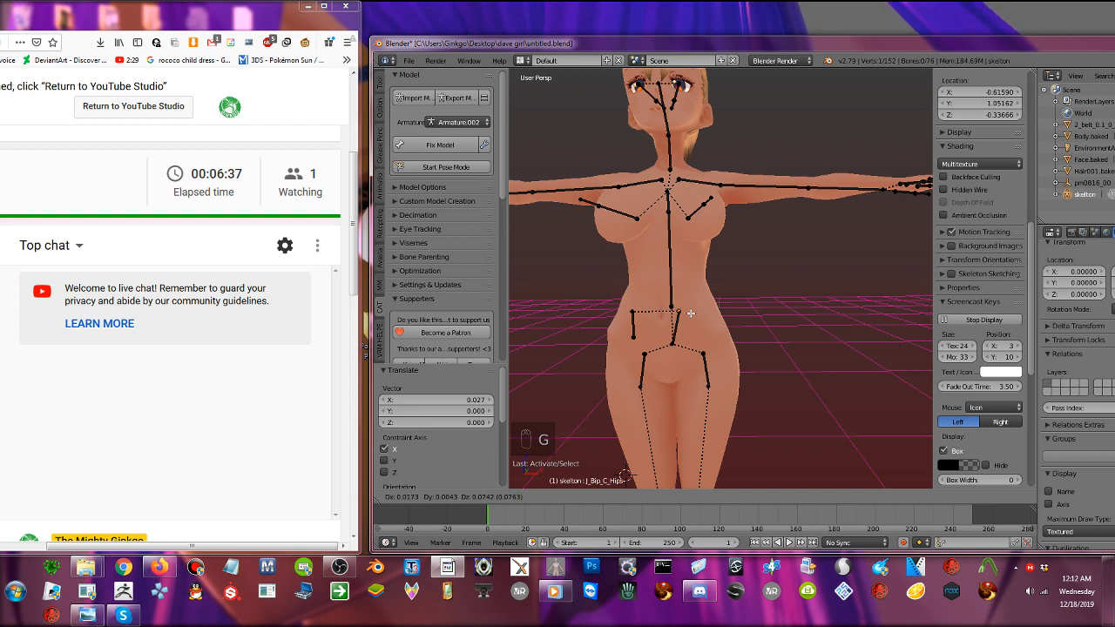
pyautogui.click(684, 307)
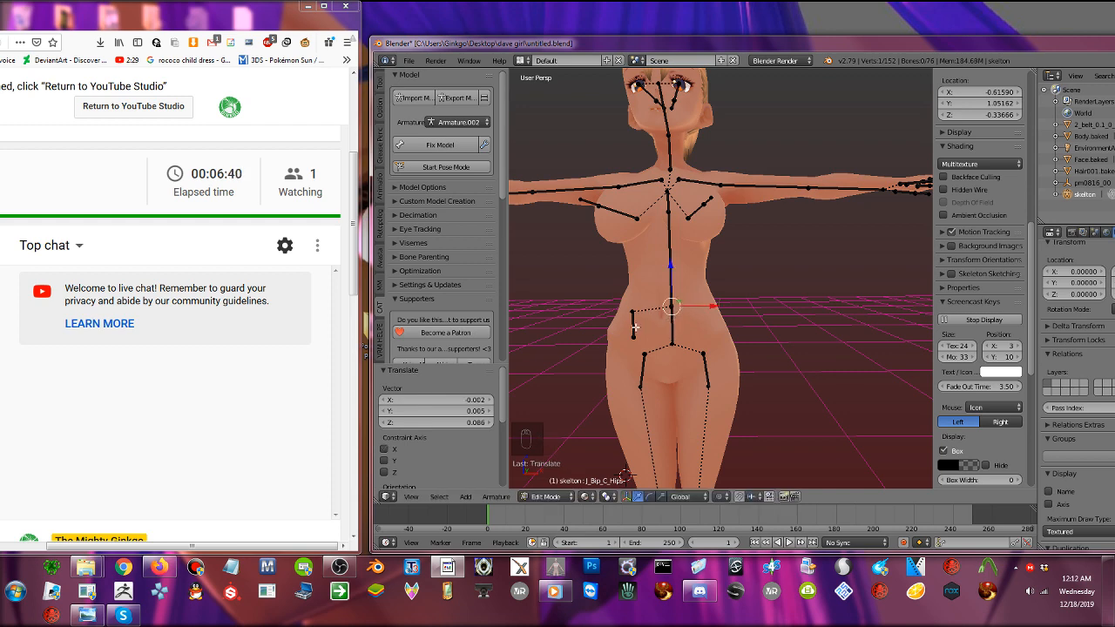
# - Move the Root bone 0.030 along the Y axis and rotate it 94.4° in the side view so it points backwards
pyautogui.moveTo(636, 326); pyautogui.dragTo(708, 323, button='middle')
pyautogui.moveTo(730, 319); pyautogui.dragTo(724, 319)
pyautogui.press('r')
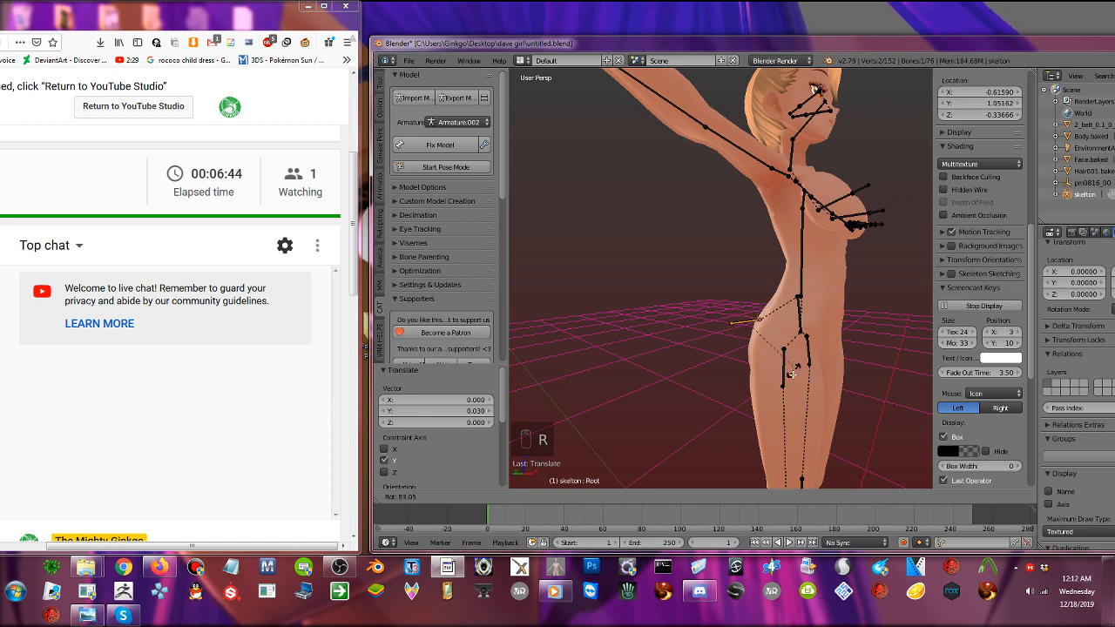
pyautogui.click(788, 371)
# - Raise the Root bone 0.071 along Z and shift it 0.082 along X to sit behind the lower chest joint
pyautogui.press('g')
pyautogui.press('z')
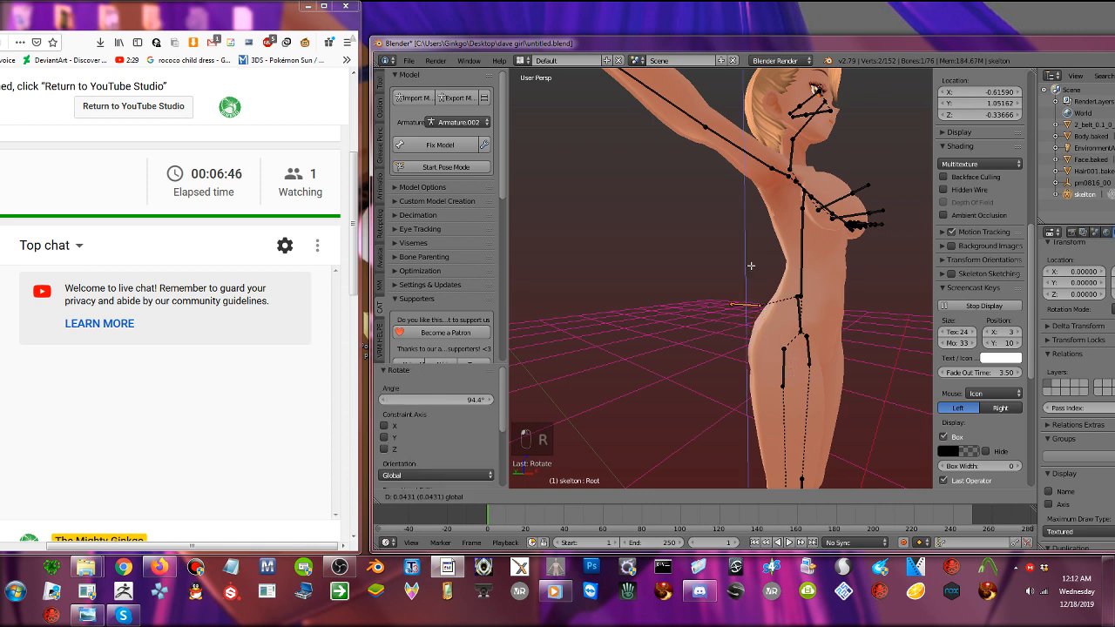
pyautogui.click(751, 266)
pyautogui.moveTo(751, 266); pyautogui.dragTo(702, 321, button='middle')
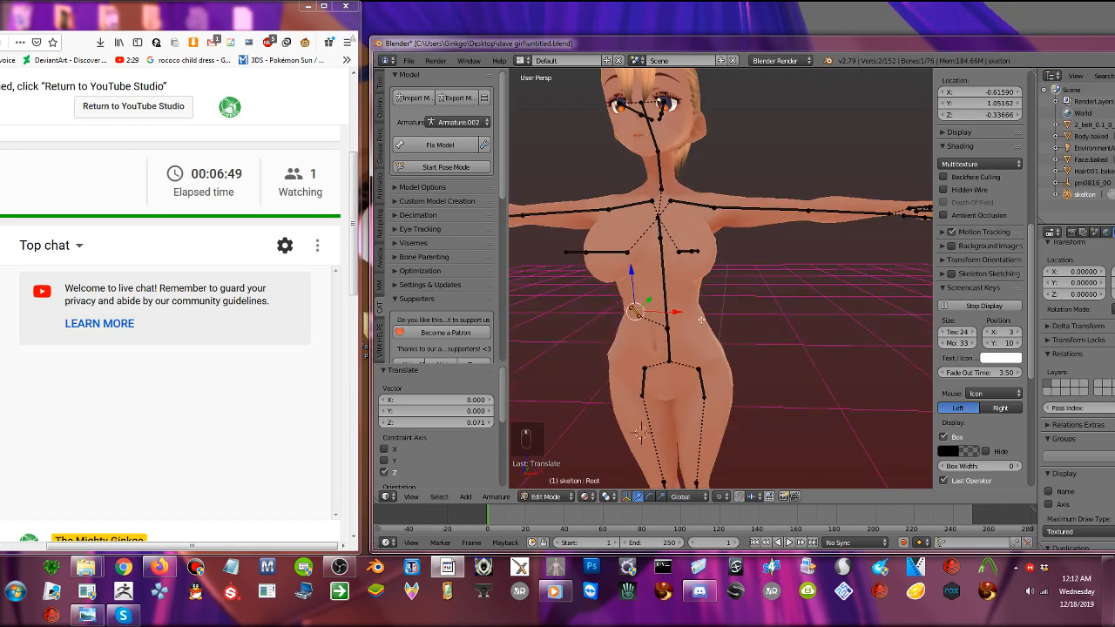
pyautogui.moveTo(667, 311); pyautogui.dragTo(695, 308)
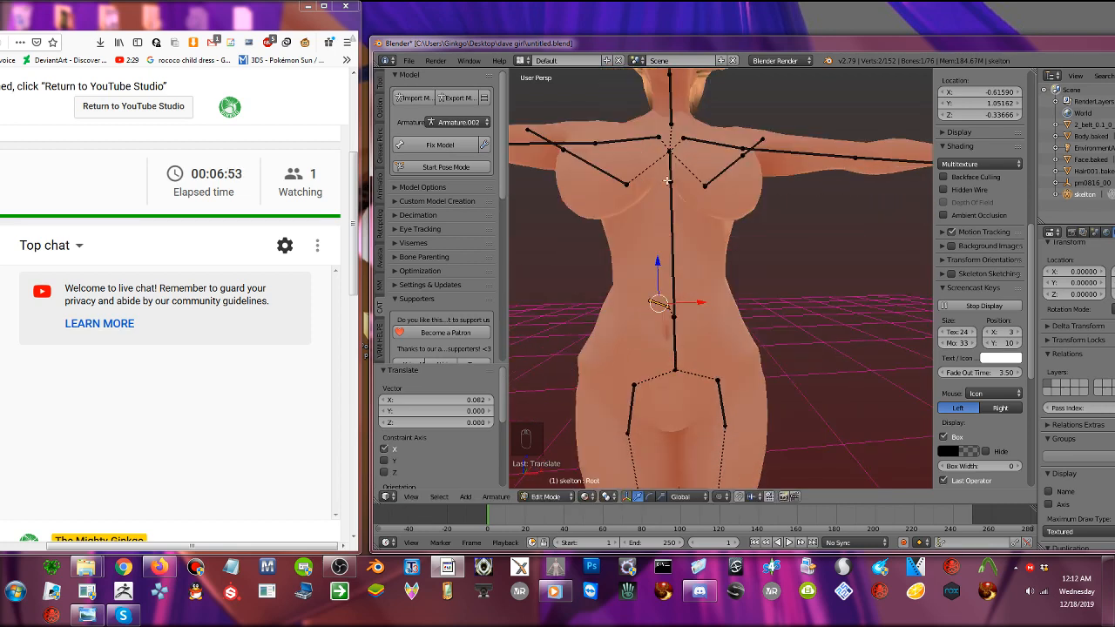
pyautogui.rightClick(670, 181)
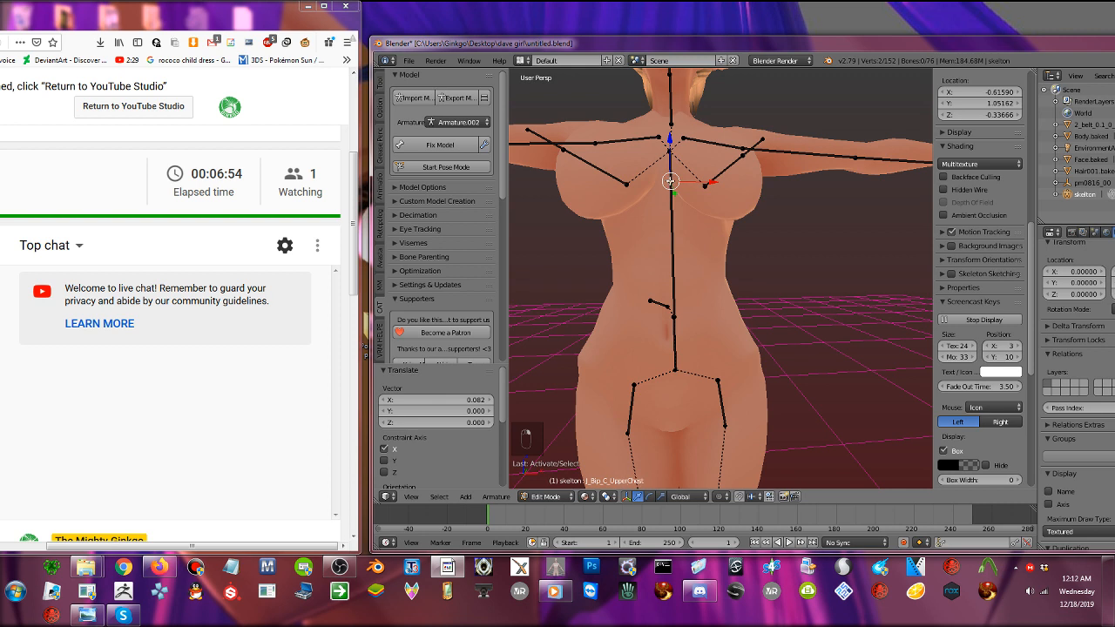
pyautogui.rightClick(675, 226)
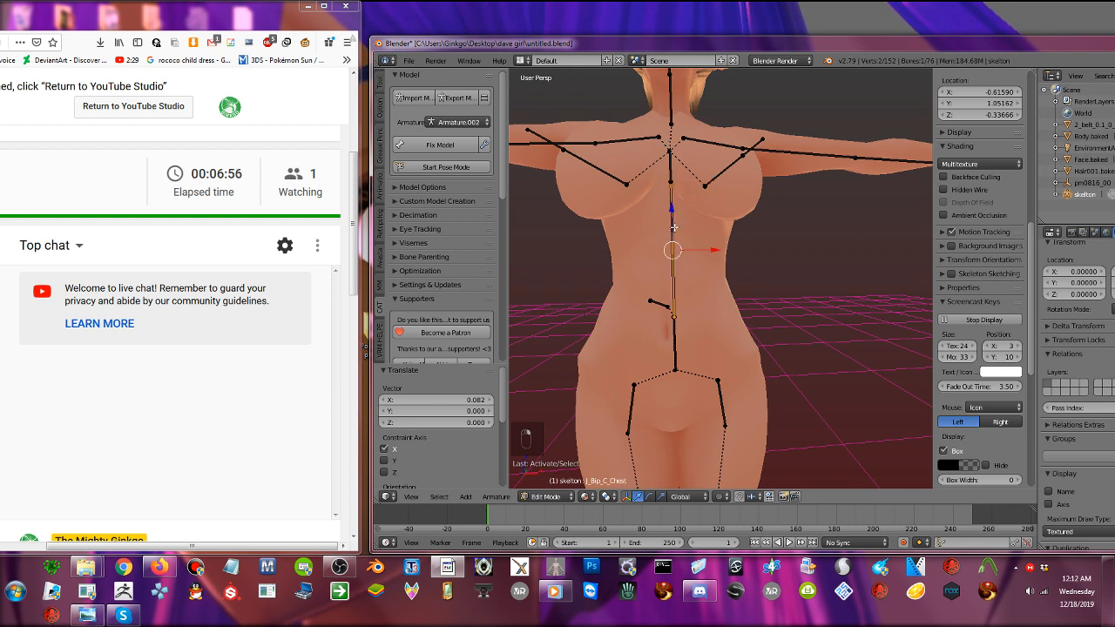
pyautogui.rightClick(670, 180)
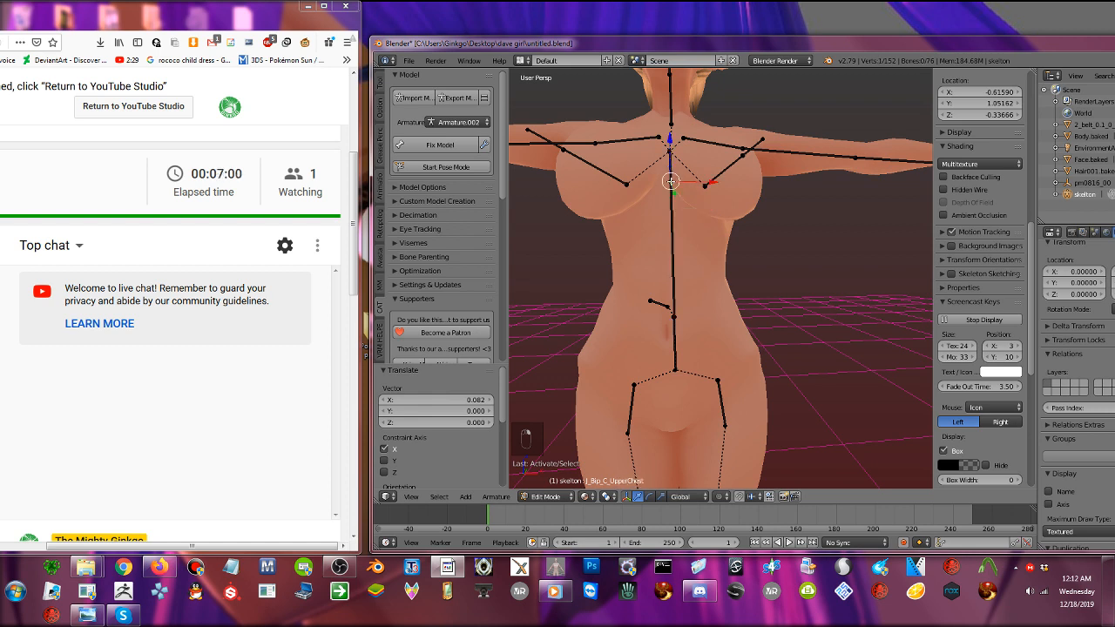
pyautogui.press('g')
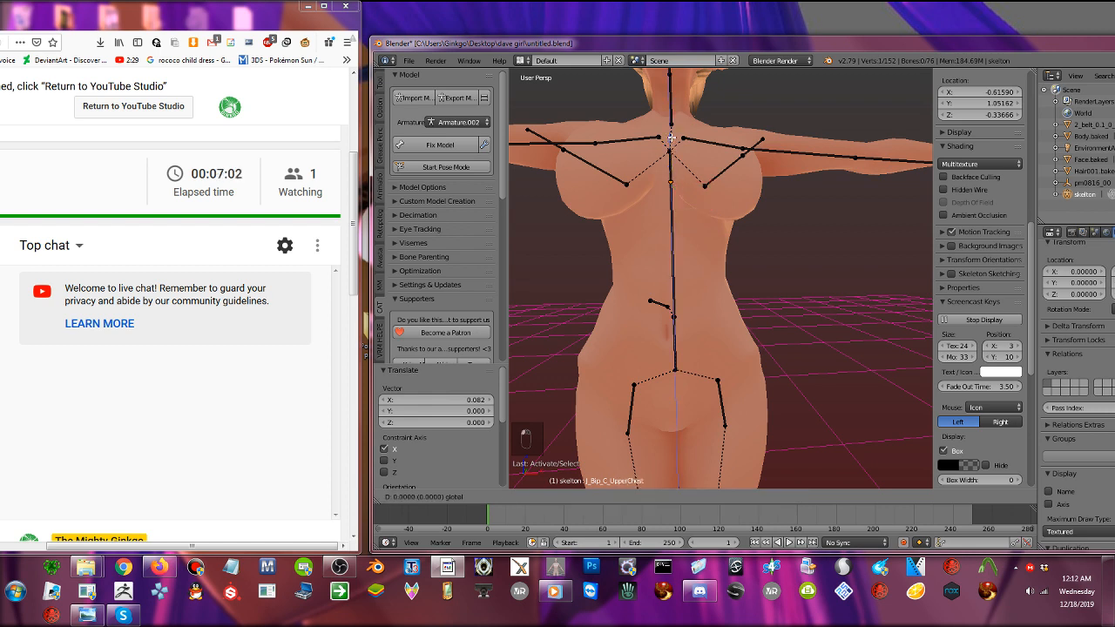
pyautogui.press('z')
pyautogui.click(671, 138)
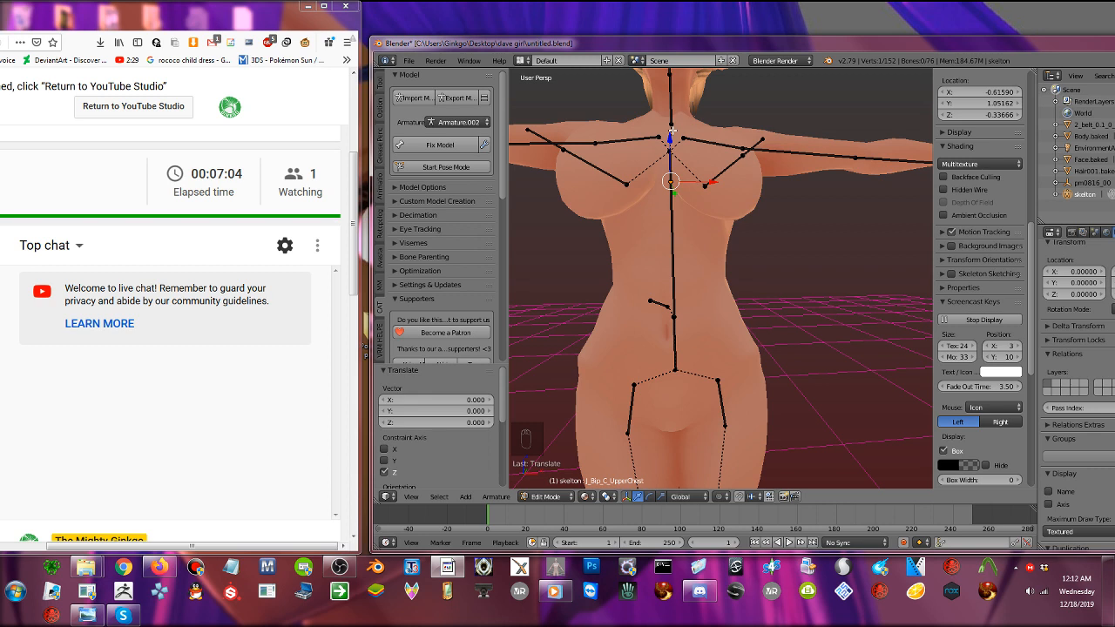
pyautogui.hotkey('ctrl', 'z')
# - Lower the joint between J_Bip_C_Chest and J_Bip_C_UpperChest by 0.082 along Z, and raise the upper joint of J_Bip_C_UpperChest by 0.037
pyautogui.press('b')
pyautogui.moveTo(659, 171); pyautogui.dragTo(688, 200)
pyautogui.moveTo(669, 141); pyautogui.dragTo(668, 188)
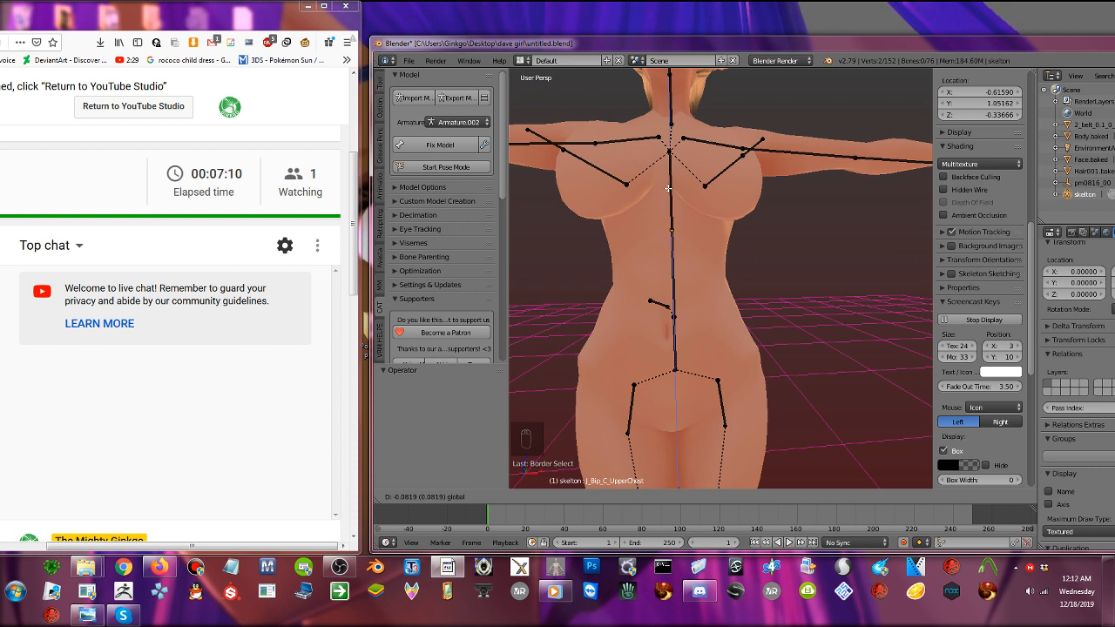
pyautogui.moveTo(668, 188); pyautogui.dragTo(668, 188)
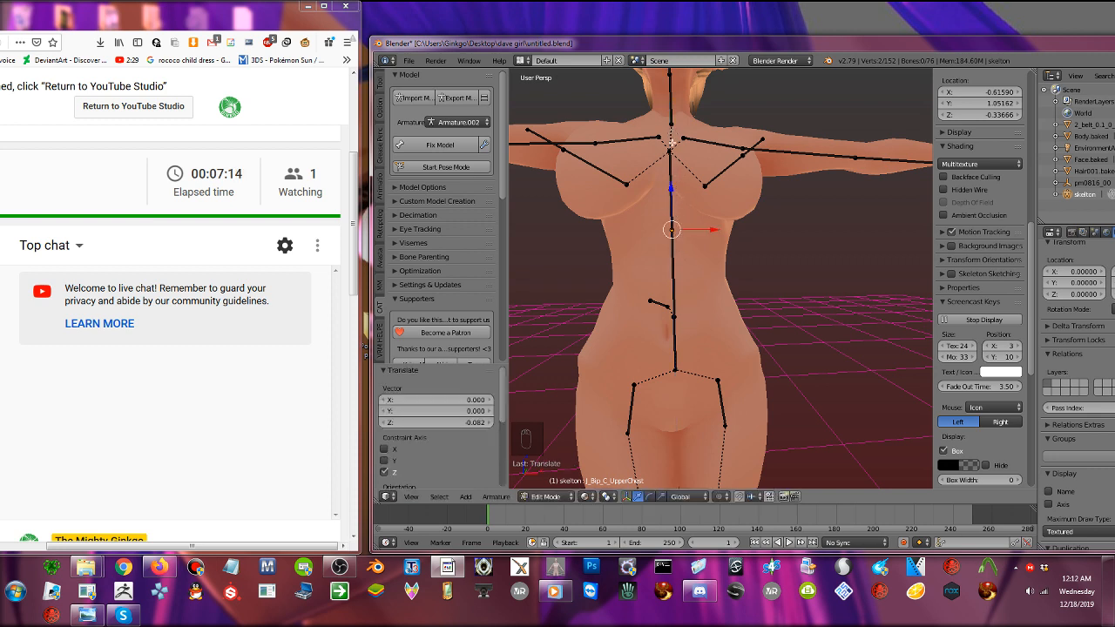
pyautogui.rightClick(671, 148)
pyautogui.moveTo(670, 109); pyautogui.dragTo(669, 89)
pyautogui.rightClick(672, 265)
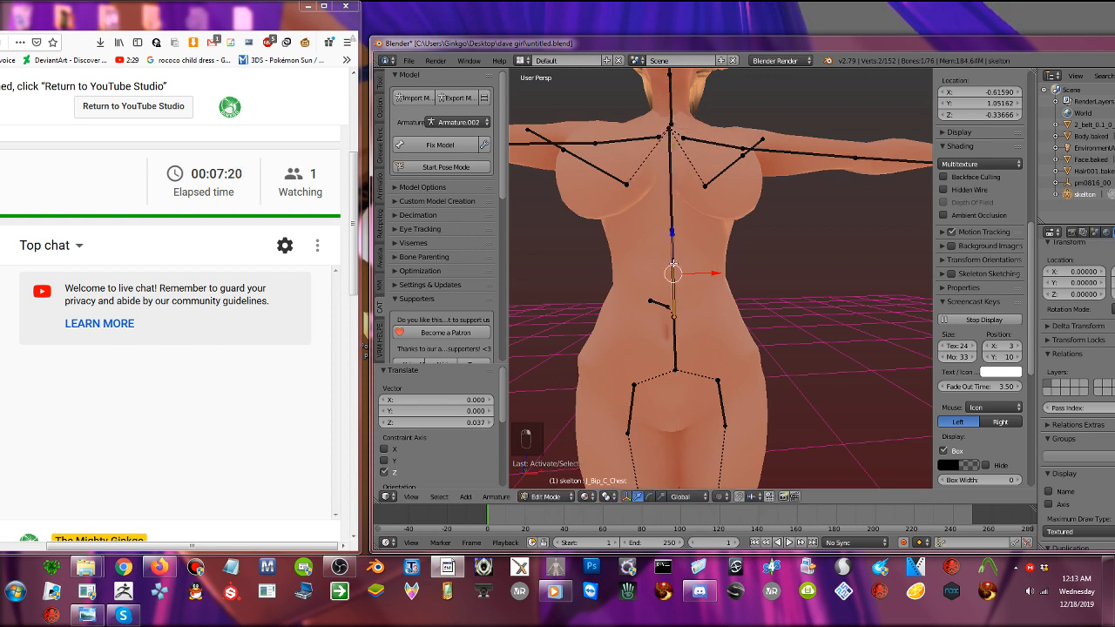
pyautogui.rightClick(673, 342)
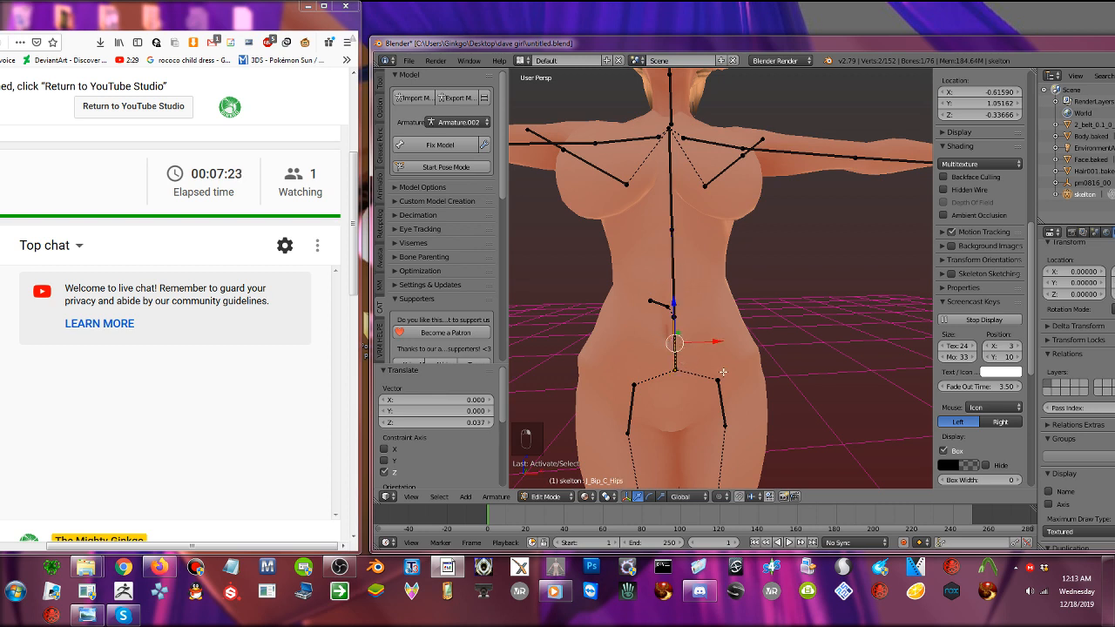
pyautogui.press('r')
pyautogui.rightClick(641, 359)
pyautogui.scroll(-2, 712, 342)
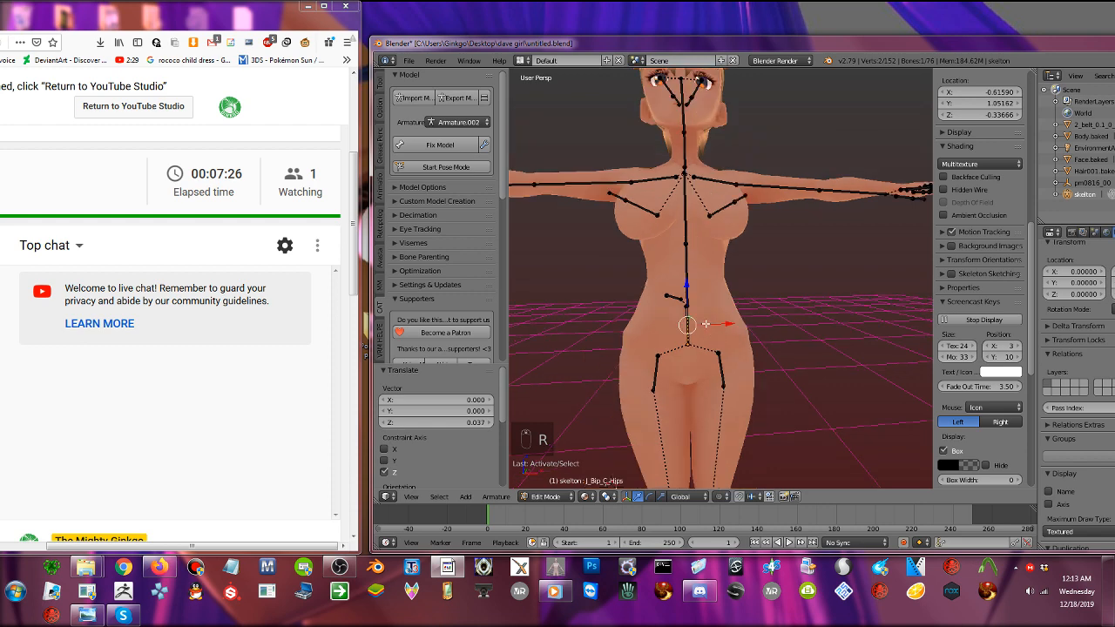
# - Delete the outer bust bones J_Sec_R_Bust2 and J_Sec_L_Bust2
pyautogui.moveTo(706, 324); pyautogui.dragTo(701, 331, button='middle')
pyautogui.rightClick(597, 296)
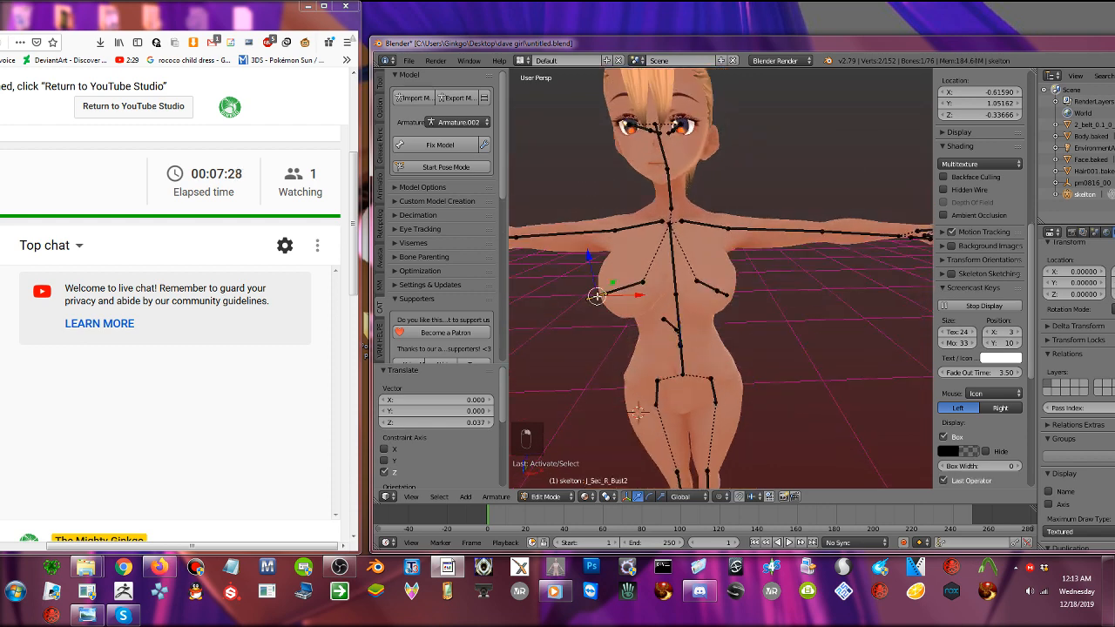
pyautogui.press('Delete')
pyautogui.click(646, 321)
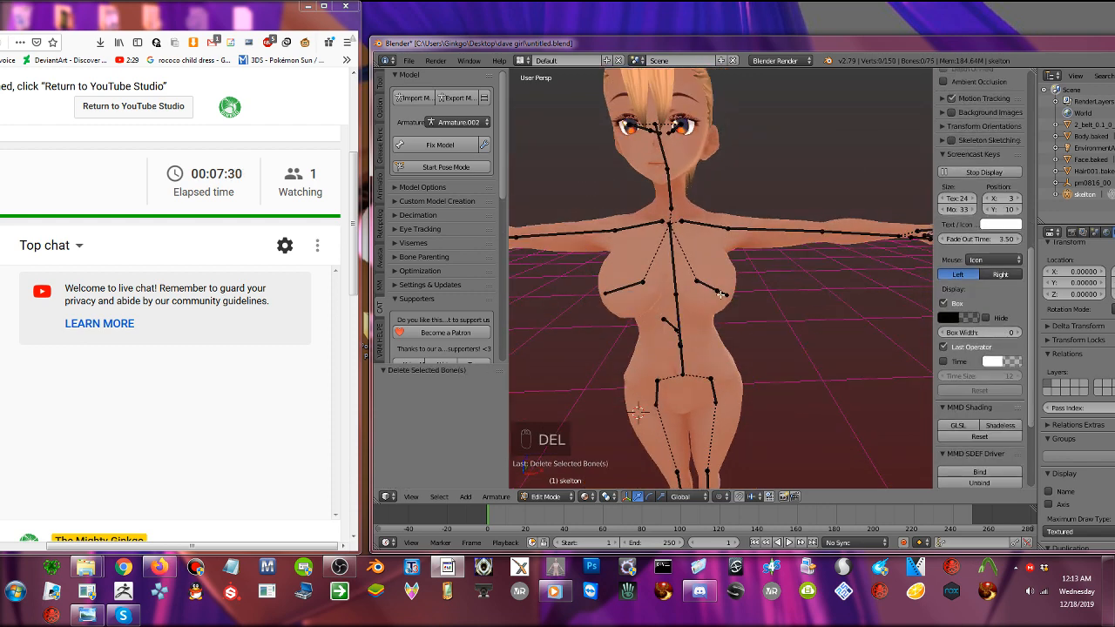
pyautogui.rightClick(721, 293)
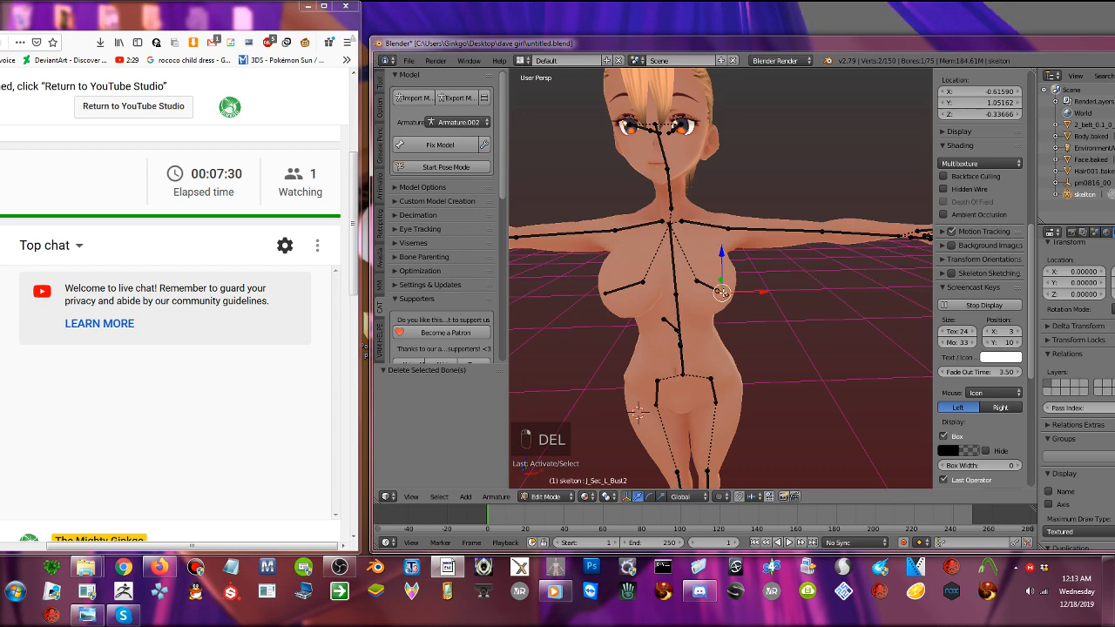
pyautogui.press('Delete')
pyautogui.click(722, 293)
pyautogui.scroll(-4, 721, 293)
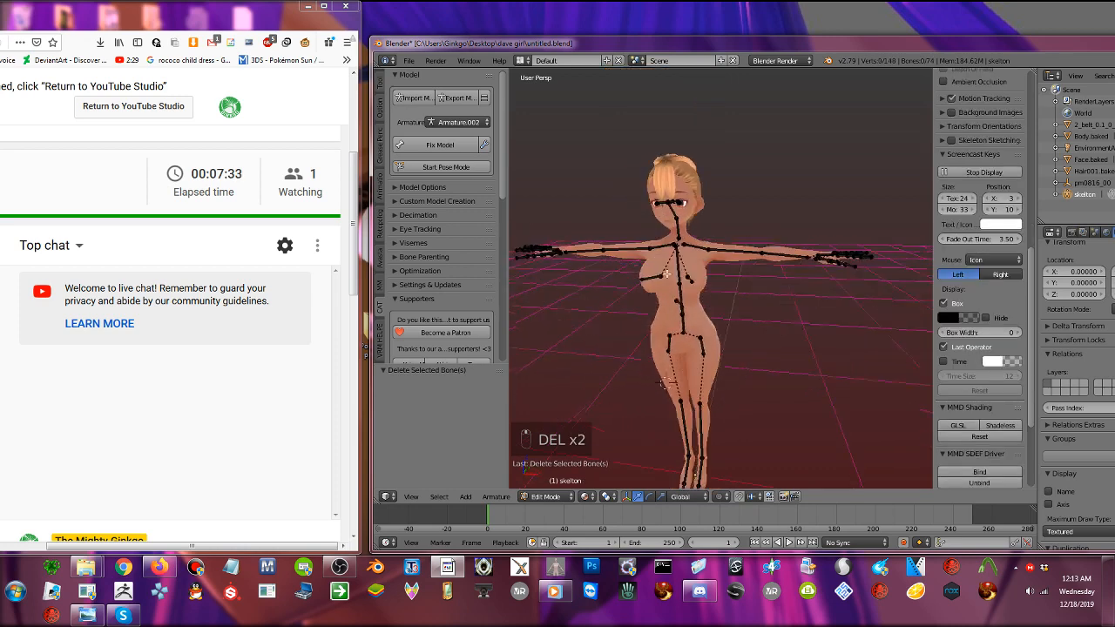
# - Select the lower joints of both upper leg bones and move them down together to knee height
pyautogui.moveTo(689, 285); pyautogui.dragTo(735, 328, button='middle')
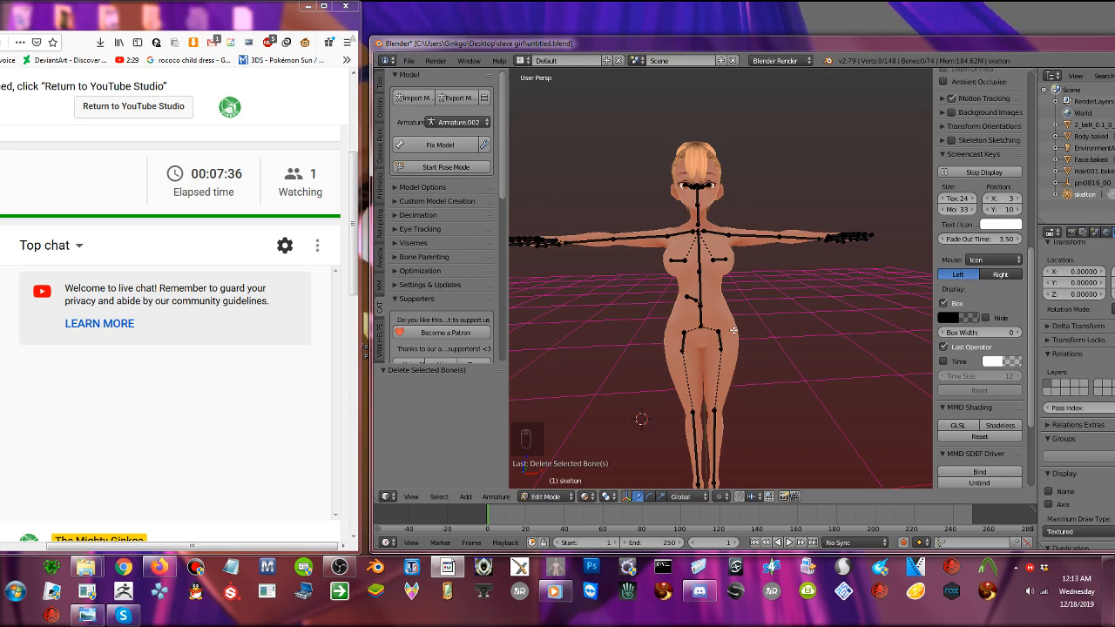
pyautogui.scroll(3, 735, 330)
pyautogui.rightClick(710, 260)
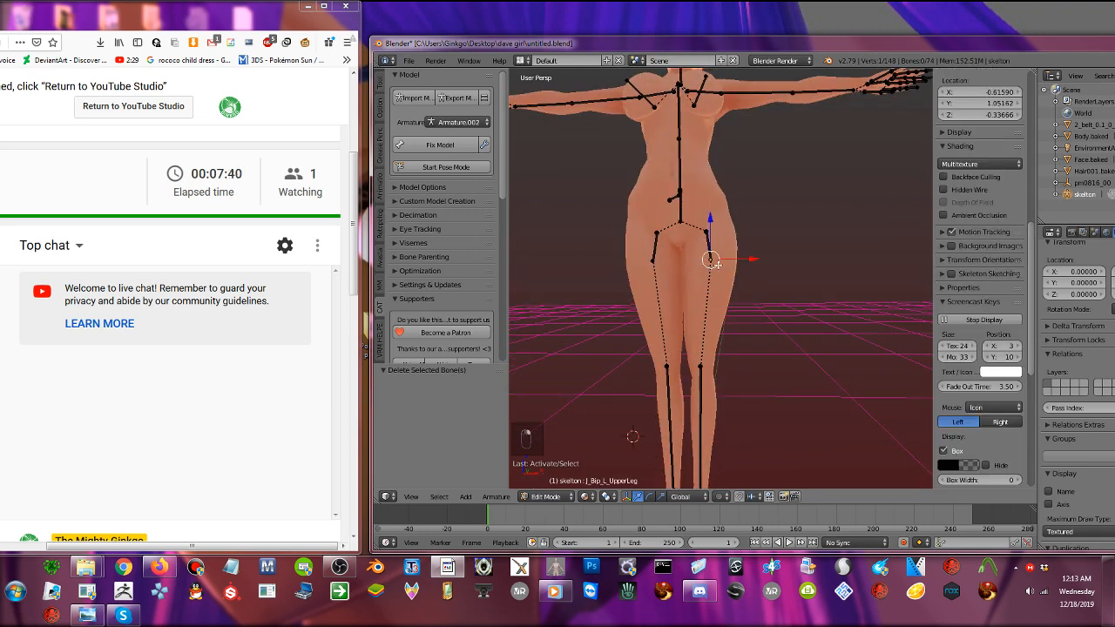
pyautogui.keyDown('shift'); pyautogui.rightClick(654, 261); pyautogui.keyUp('shift')
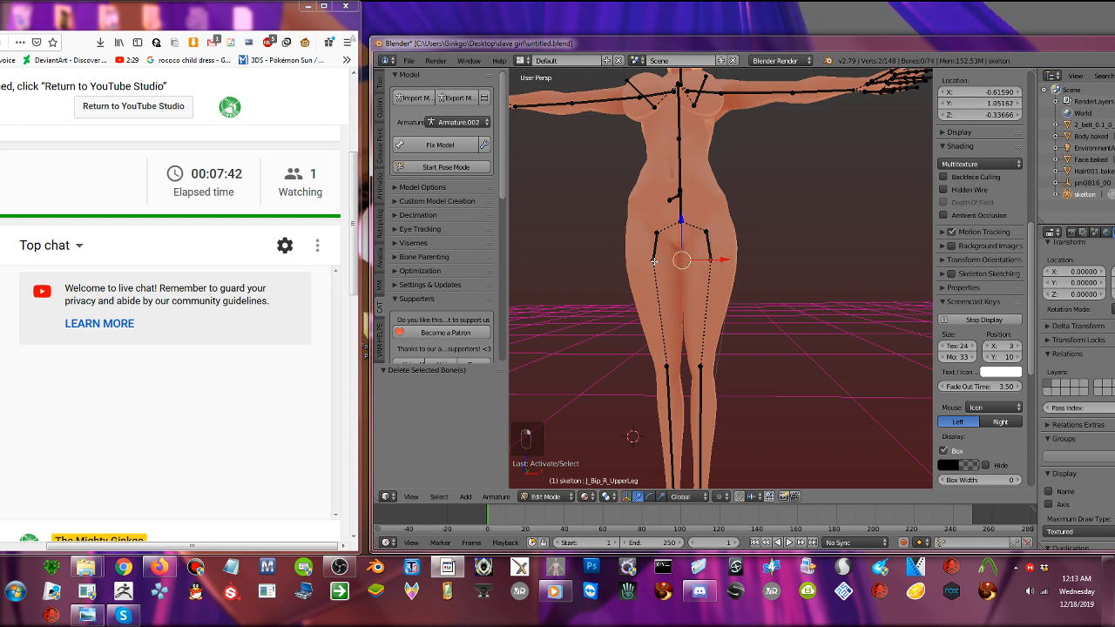
pyautogui.press('g')
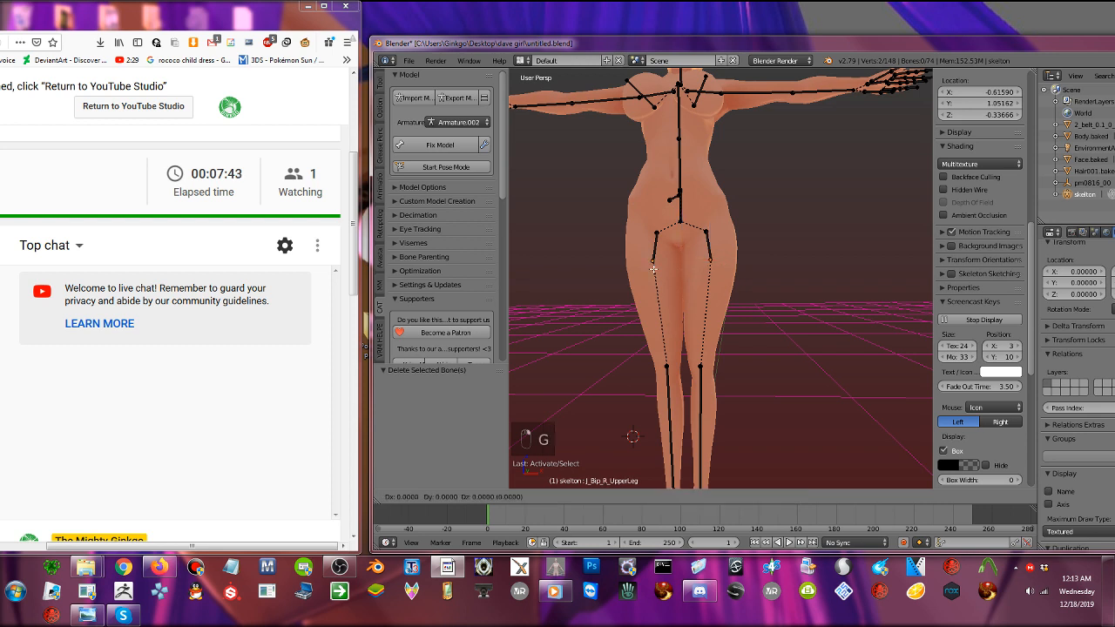
pyautogui.click(652, 373)
# - Move the lower joint of J_Bip_L_UpperLeg -0.029 along X and shift the J_Bip_R_UpperLeg joint inward so both meet the knee joints
pyautogui.rightClick(710, 366)
pyautogui.moveTo(747, 366); pyautogui.dragTo(739, 367)
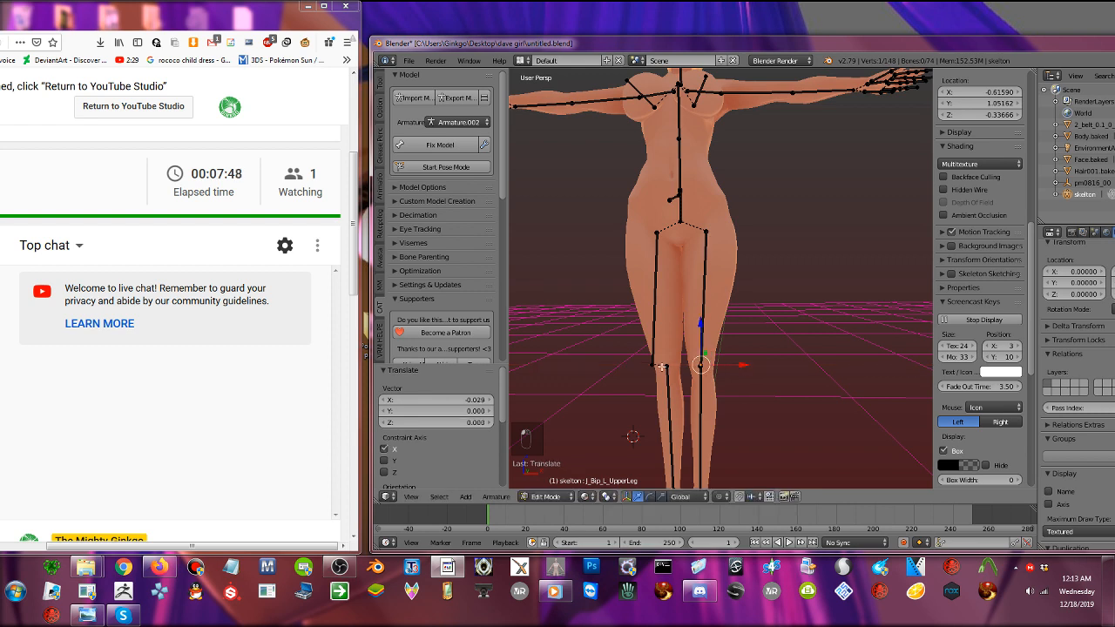
pyautogui.rightClick(655, 367)
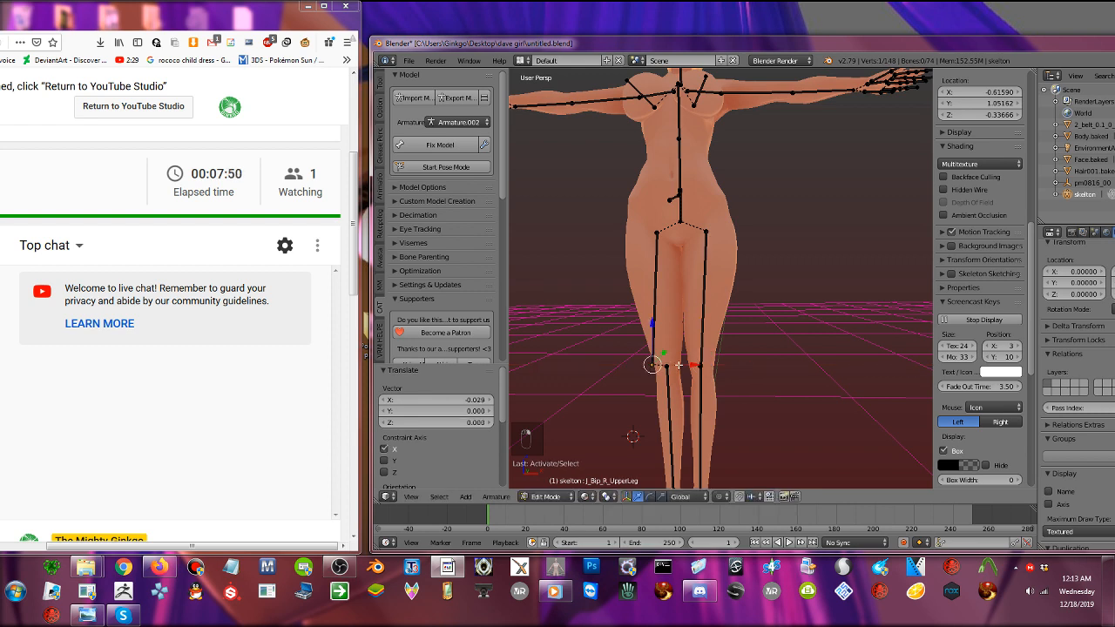
pyautogui.press('g')
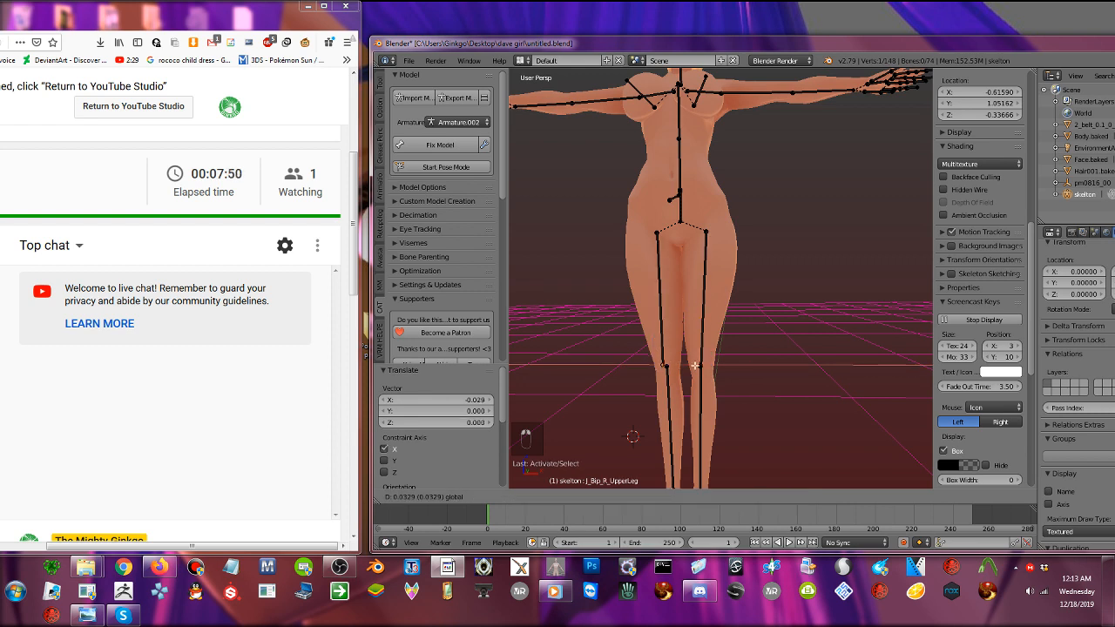
pyautogui.press('z')
pyautogui.click(694, 366)
# - Return the armature from Edit Mode to Object Mode and check the whole rig
pyautogui.scroll(-4, 668, 323)
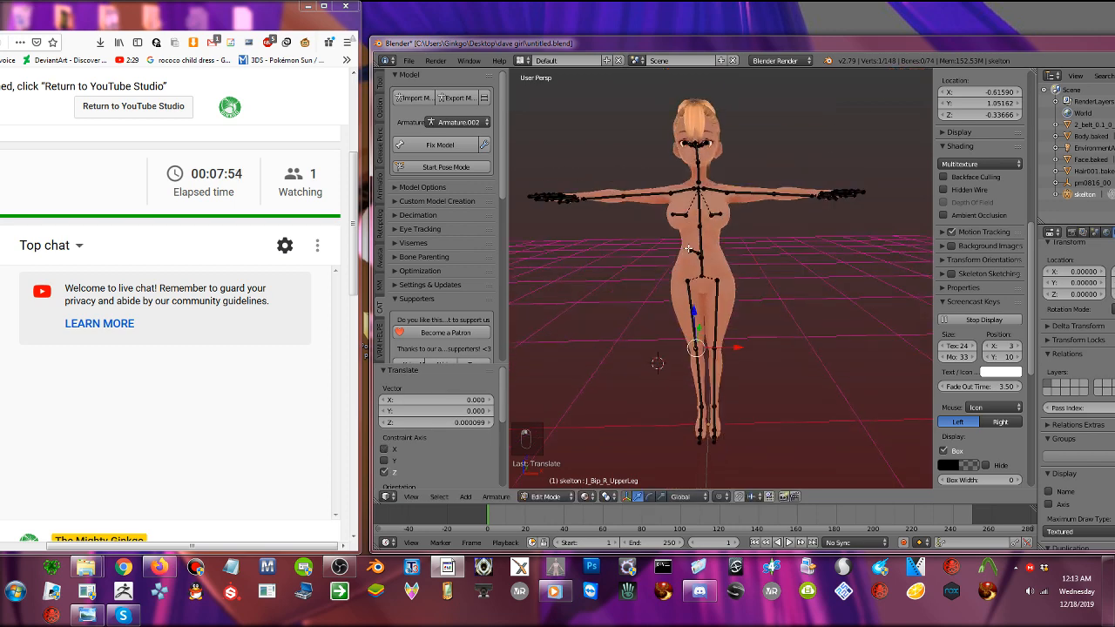
pyautogui.scroll(3, 666, 252)
pyautogui.press('Tab')
pyautogui.scroll(-4, 686, 250)
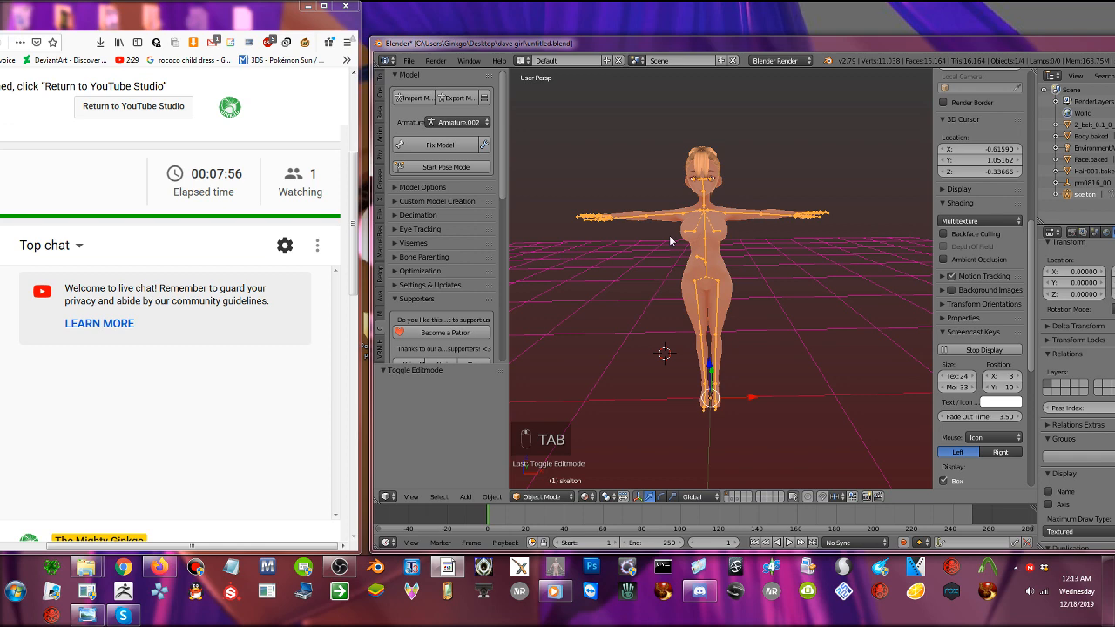
pyautogui.scroll(3, 697, 237)
pyautogui.moveTo(699, 237); pyautogui.dragTo(735, 324, button='middle')
pyautogui.scroll(-3, 699, 248)
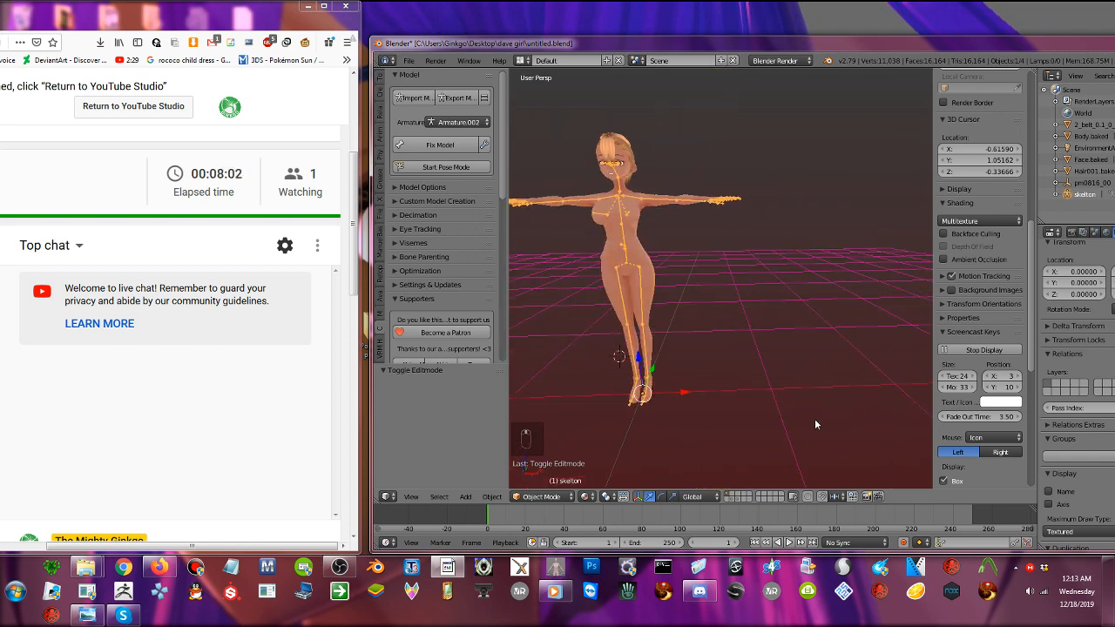
# - Switch to the empty second layer and add an Avastar character rig at the scene
pyautogui.click(775, 392)
pyautogui.hotkey('shift', 'a')
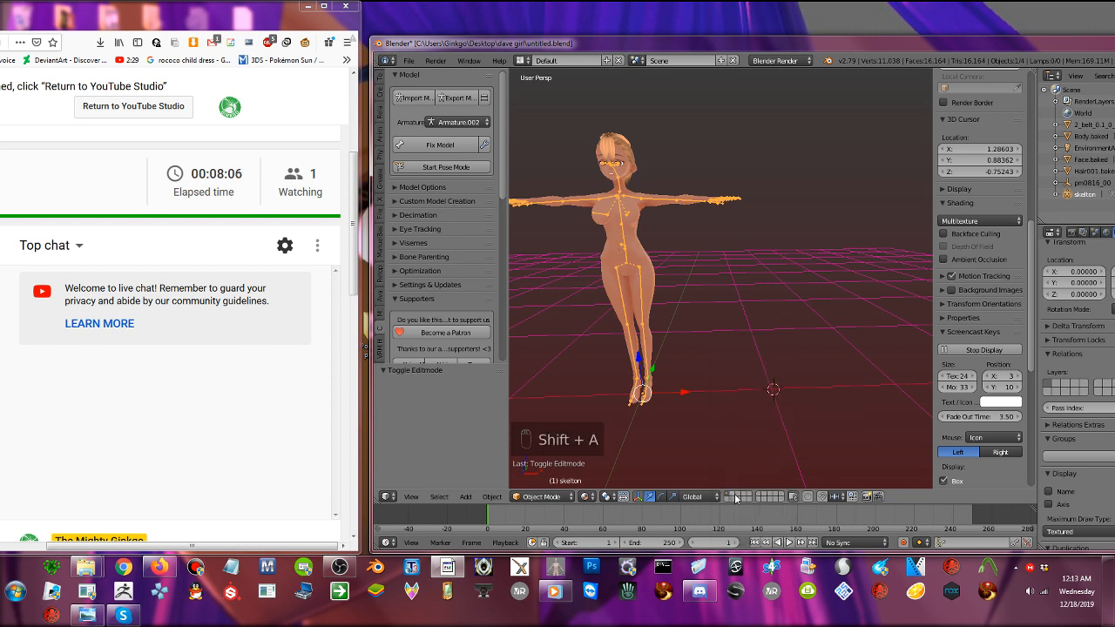
pyautogui.click(736, 499)
pyautogui.hotkey('shift', 'a')
pyautogui.moveTo(740, 358)
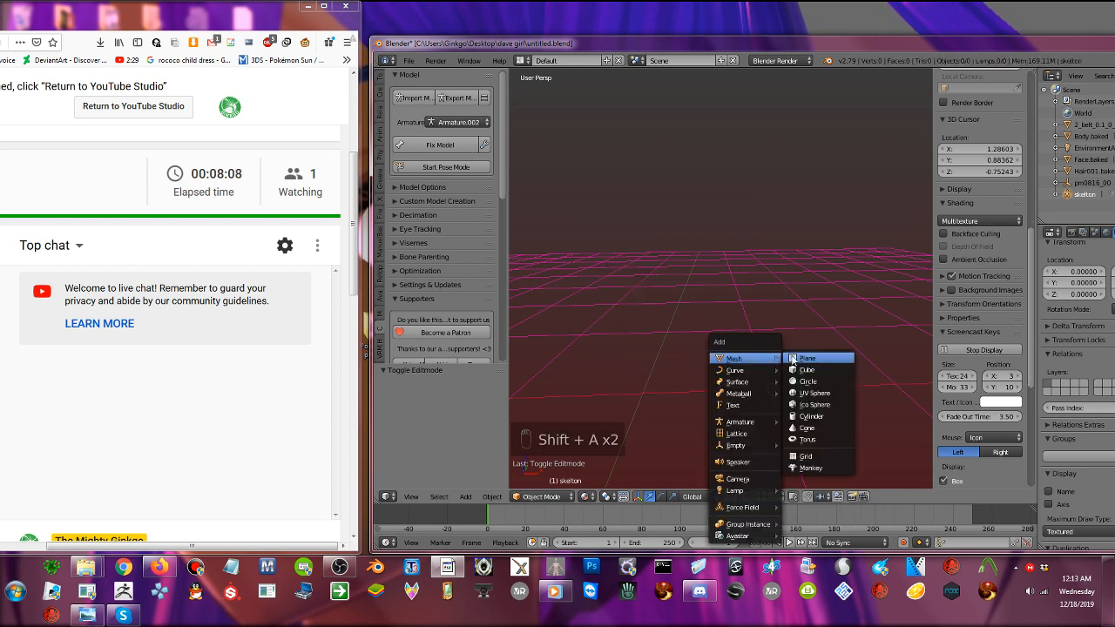
pyautogui.moveTo(756, 536)
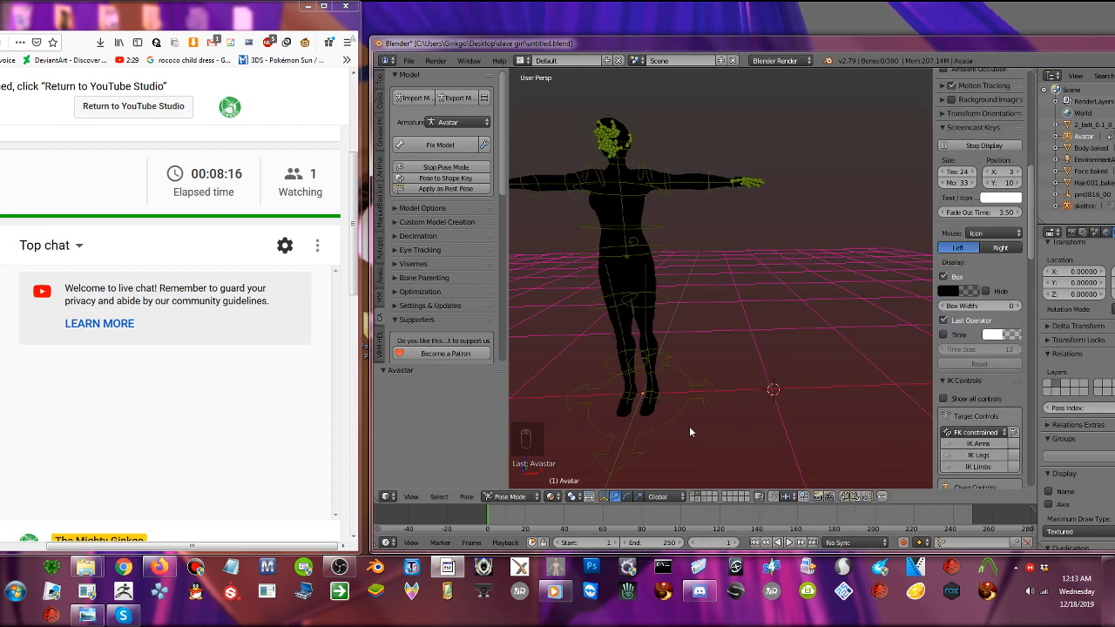
pyautogui.keyDown('shift'); pyautogui.moveTo(689, 428); pyautogui.dragTo(778, 443, button='middle'); pyautogui.keyUp('shift')
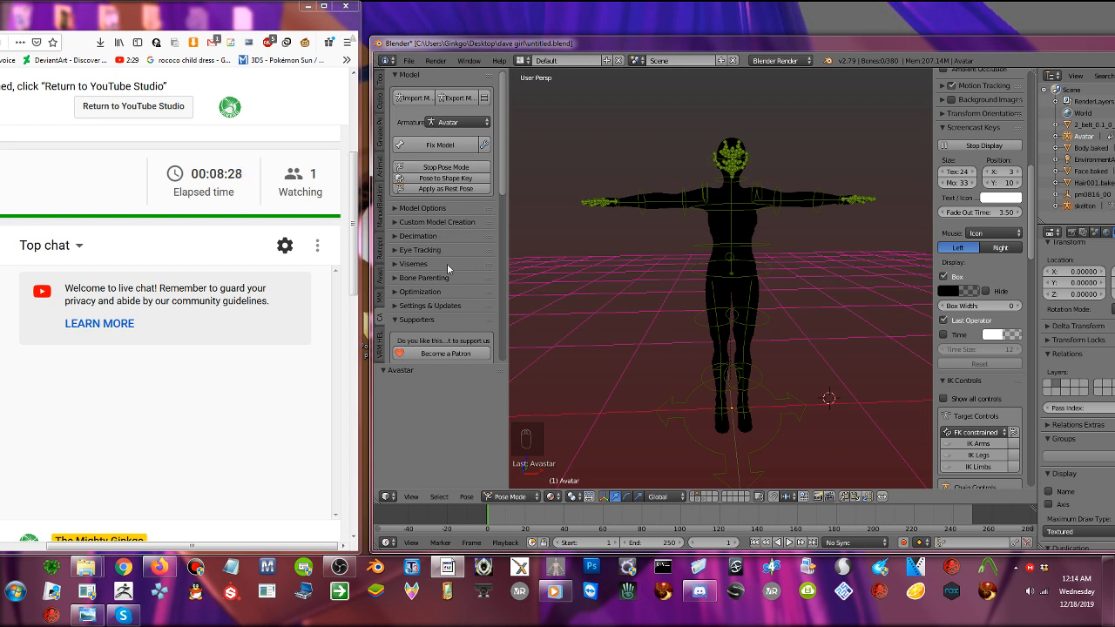
# - Select the pelvis control bone and look through the Avastar rig display, skinning and posing settings
pyautogui.rightClick(759, 261)
pyautogui.click(380, 277)
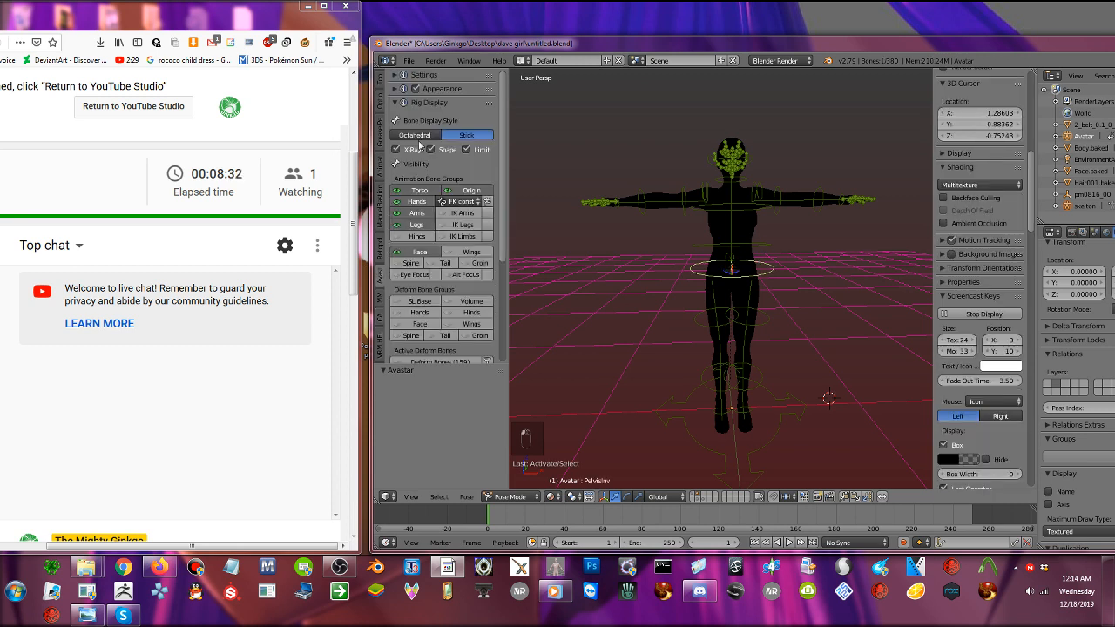
pyautogui.scroll(-4, 433, 180)
pyautogui.scroll(-4, 433, 180)
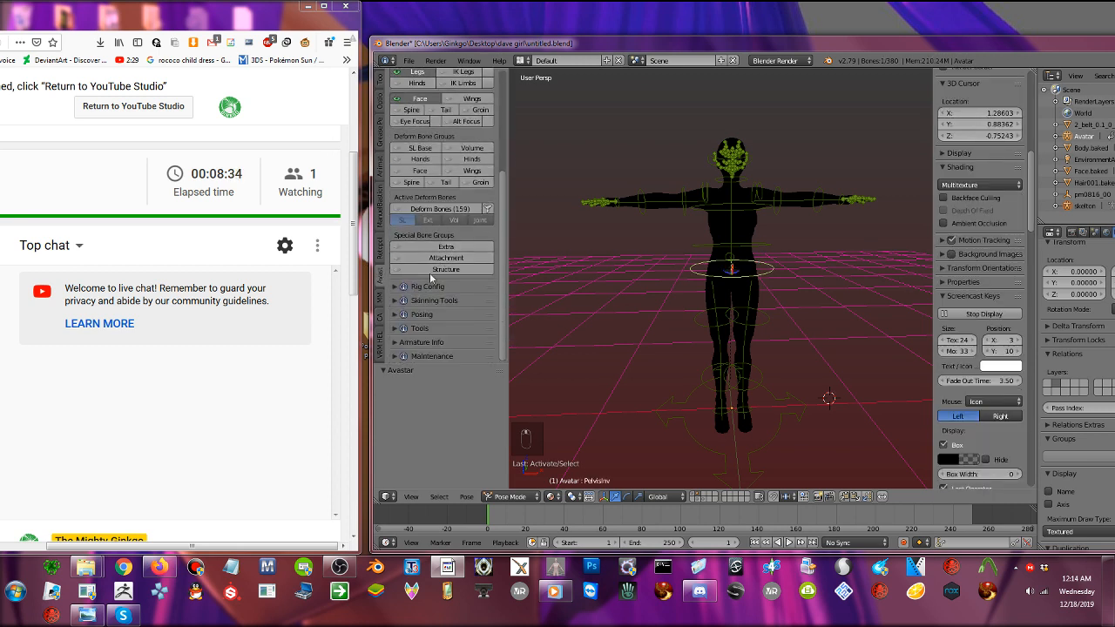
pyautogui.click(430, 301)
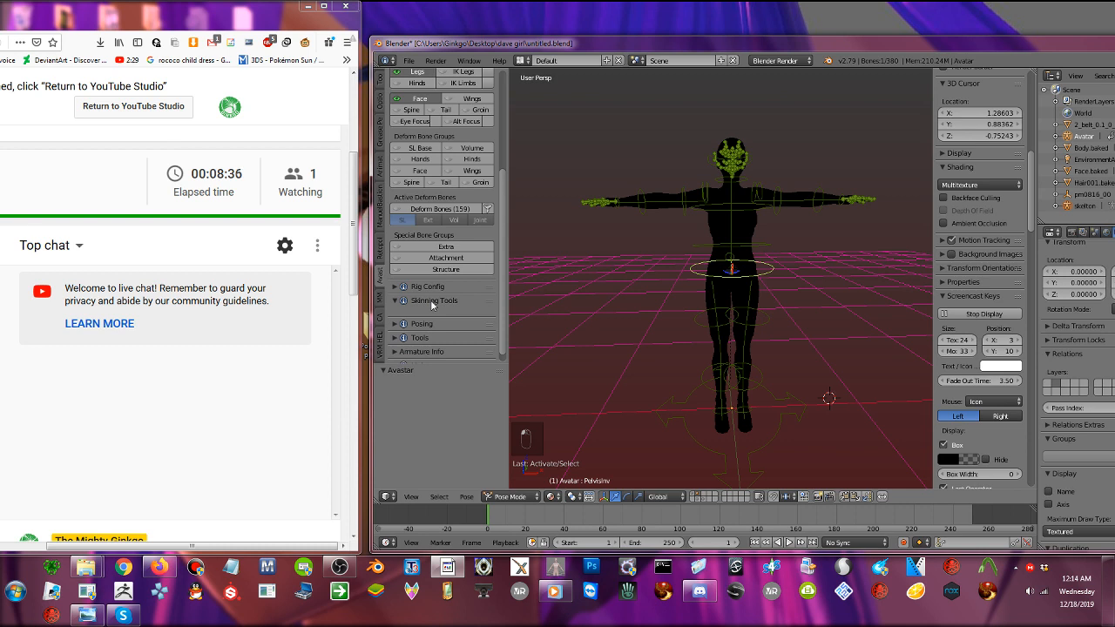
pyautogui.click(430, 324)
pyautogui.scroll(-7, 430, 312)
pyautogui.click(424, 330)
pyautogui.scroll(7, 424, 335)
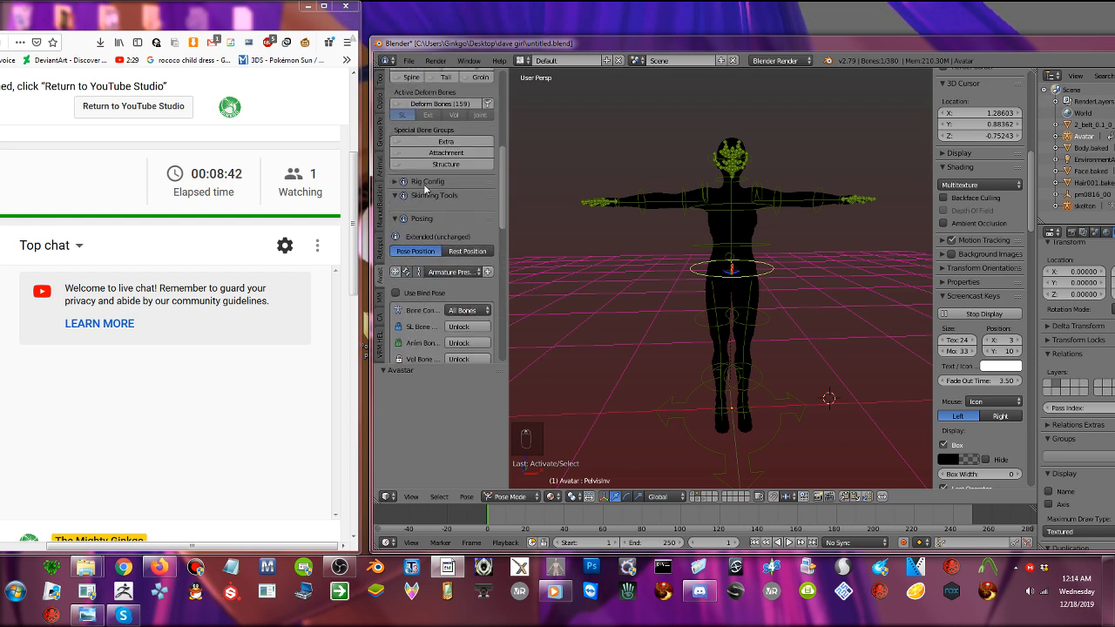
pyautogui.scroll(8, 425, 189)
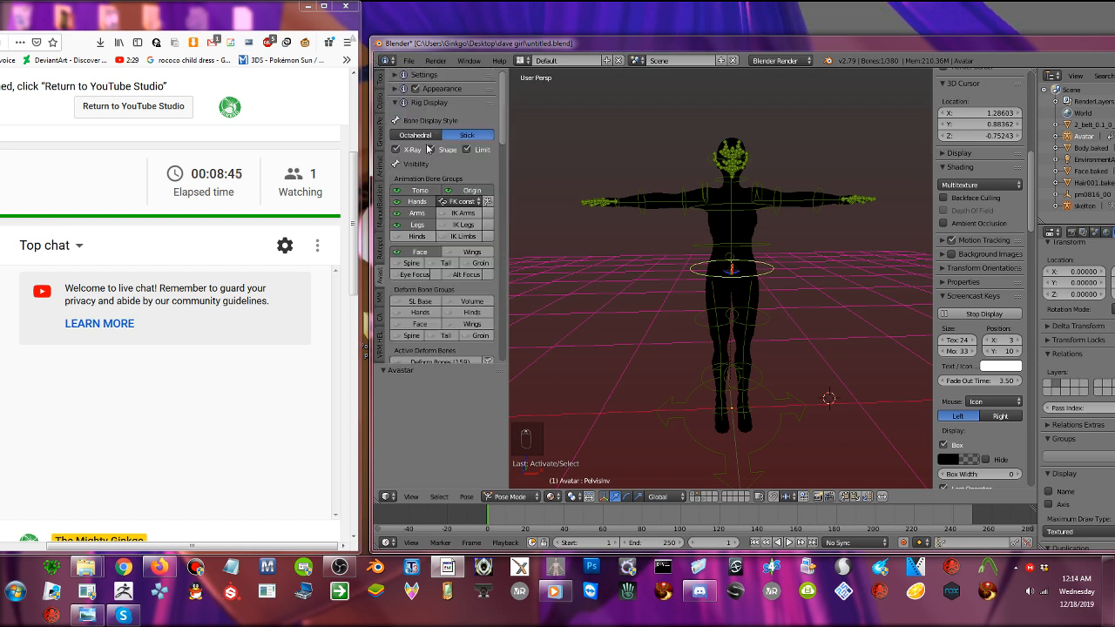
# - Apply the Avastar Skin & Weight workflow preset and show the Volume deform bones on the rig
pyautogui.click(398, 75)
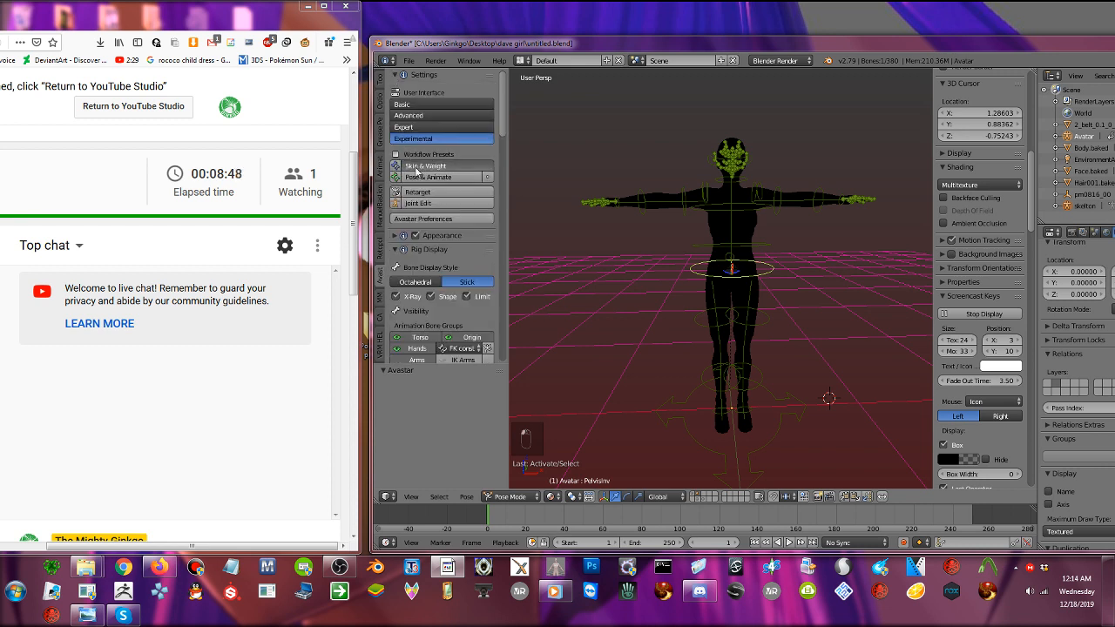
pyautogui.click(417, 167)
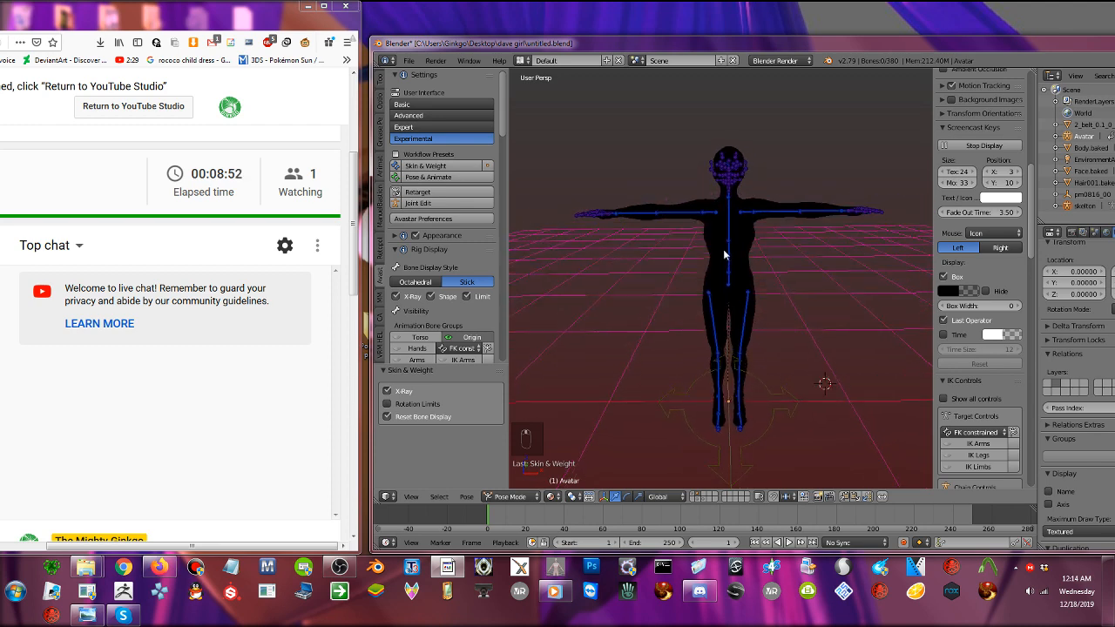
pyautogui.scroll(-5, 461, 328)
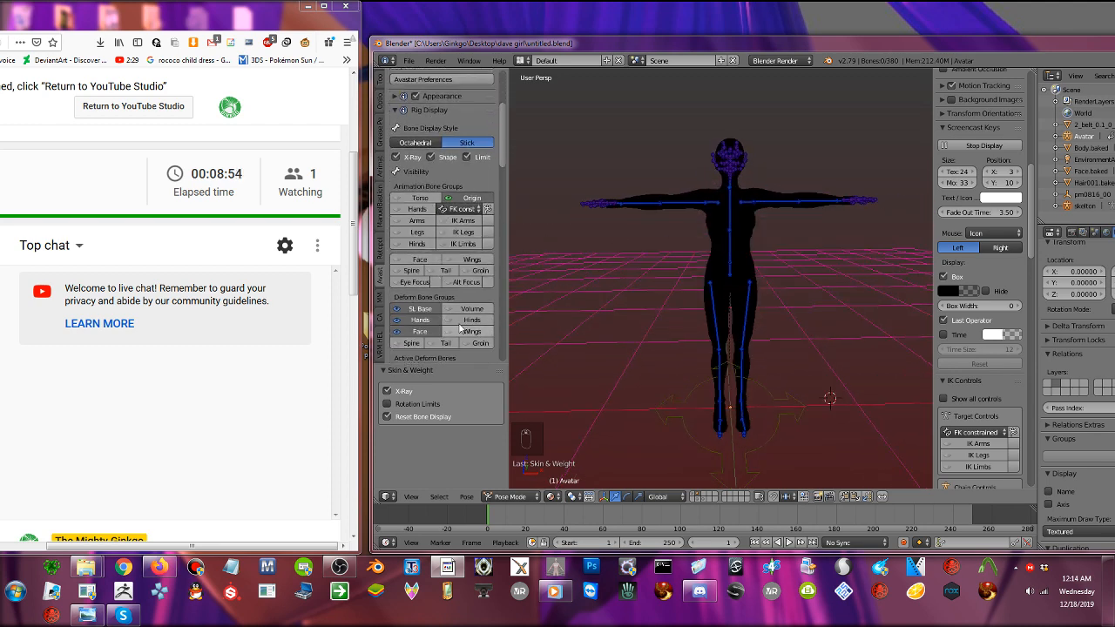
pyautogui.click(473, 310)
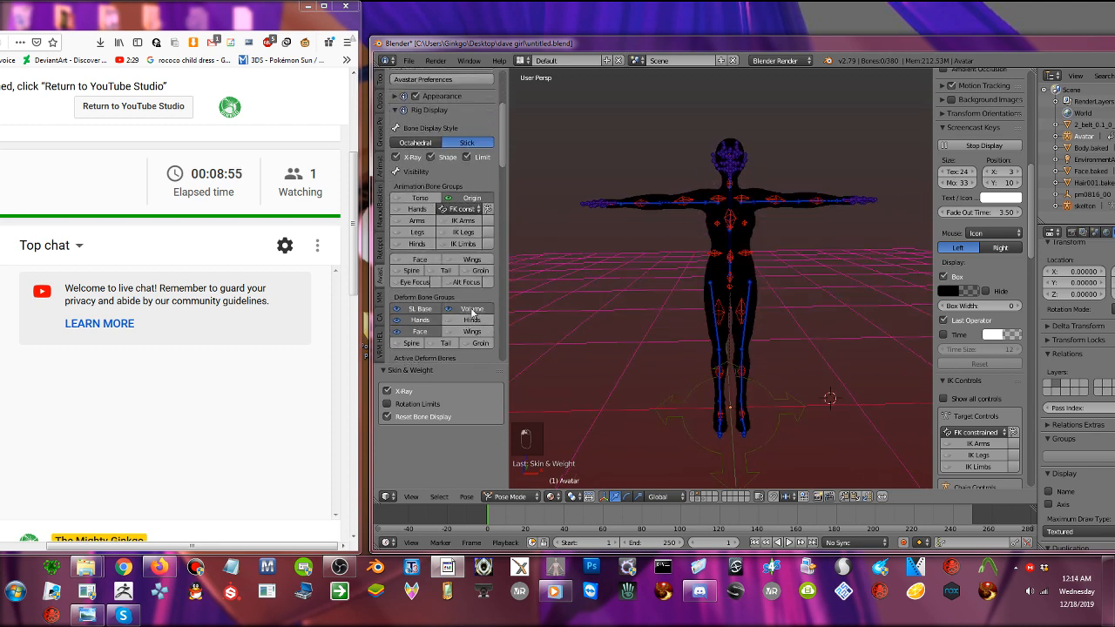
pyautogui.scroll(2, 727, 222)
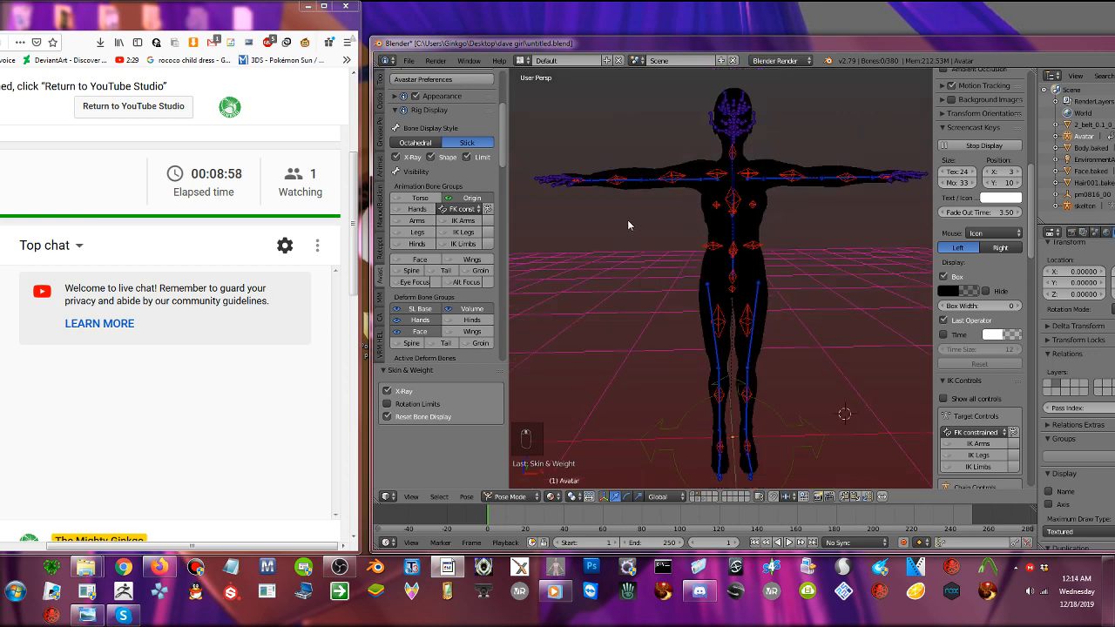
pyautogui.moveTo(598, 223); pyautogui.dragTo(597, 237, button='middle')
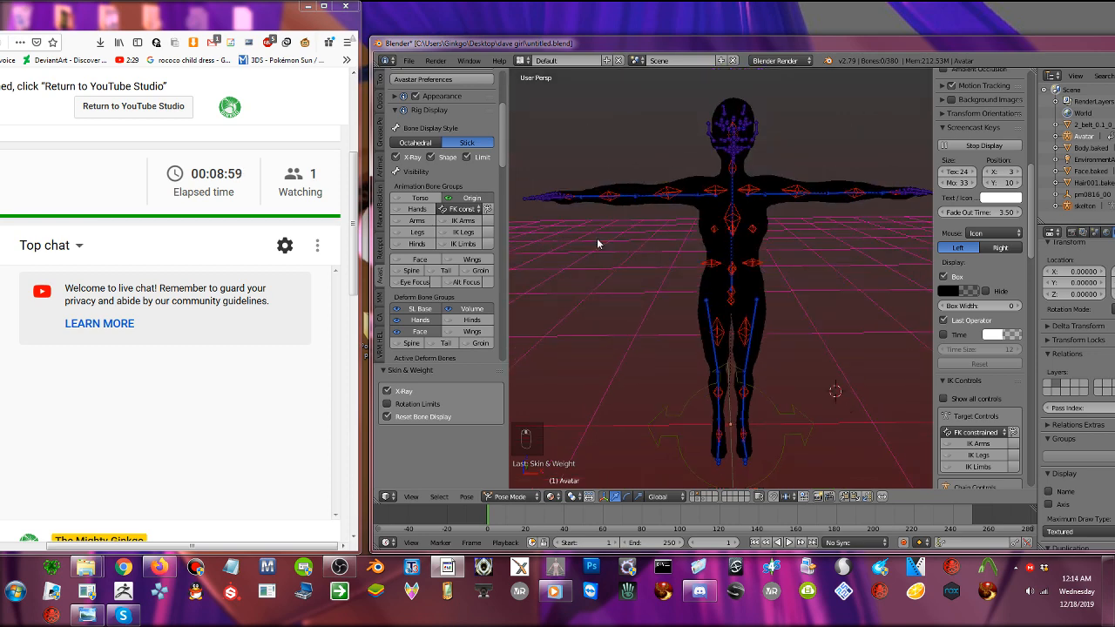
pyautogui.click(408, 61)
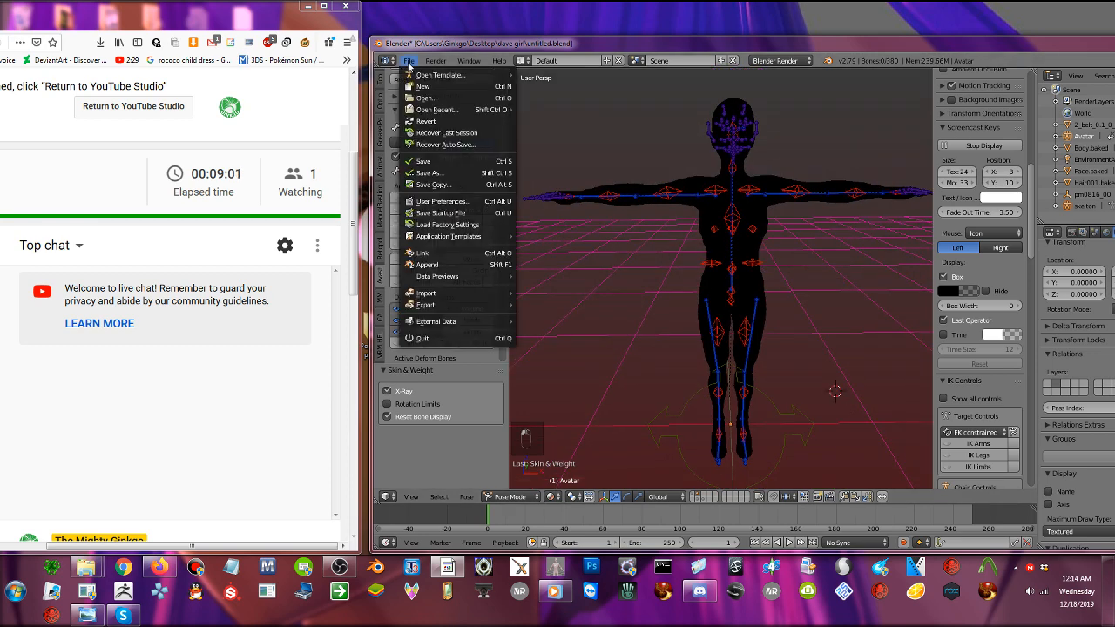
pyautogui.click(419, 173)
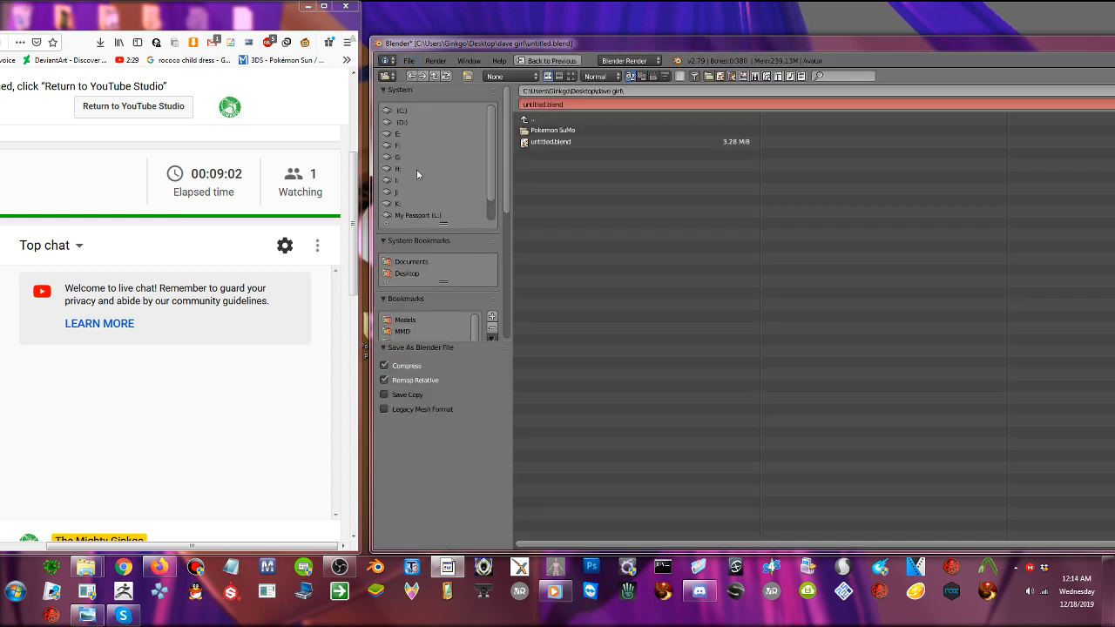
pyautogui.press('Escape')
# - Pack all external files into the .blend file
pyautogui.click(407, 61)
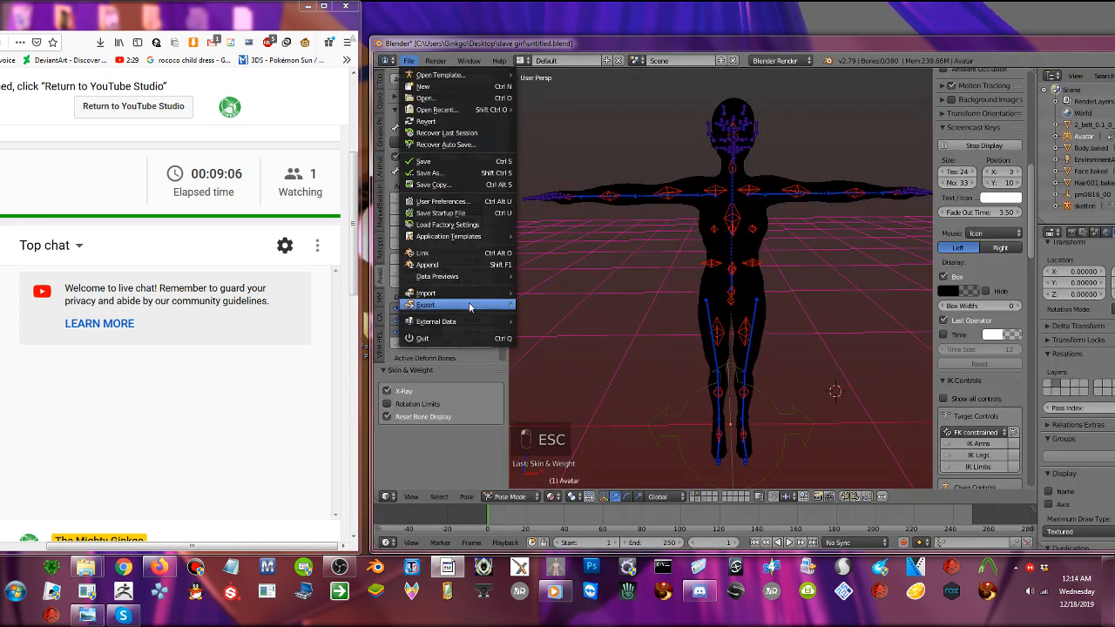
pyautogui.moveTo(503, 322)
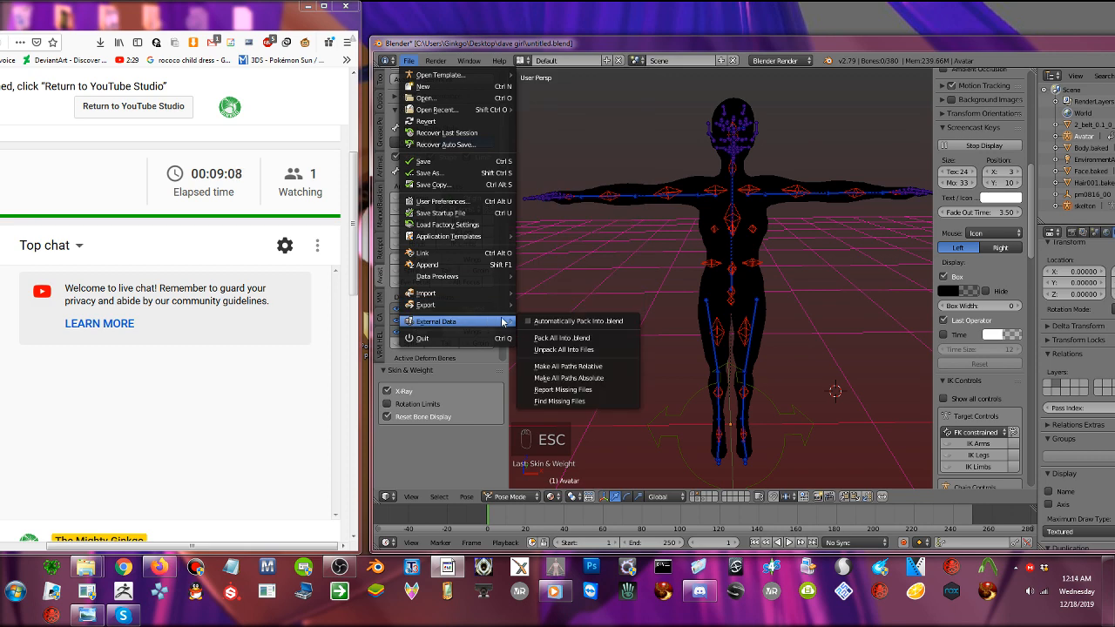
pyautogui.click(601, 337)
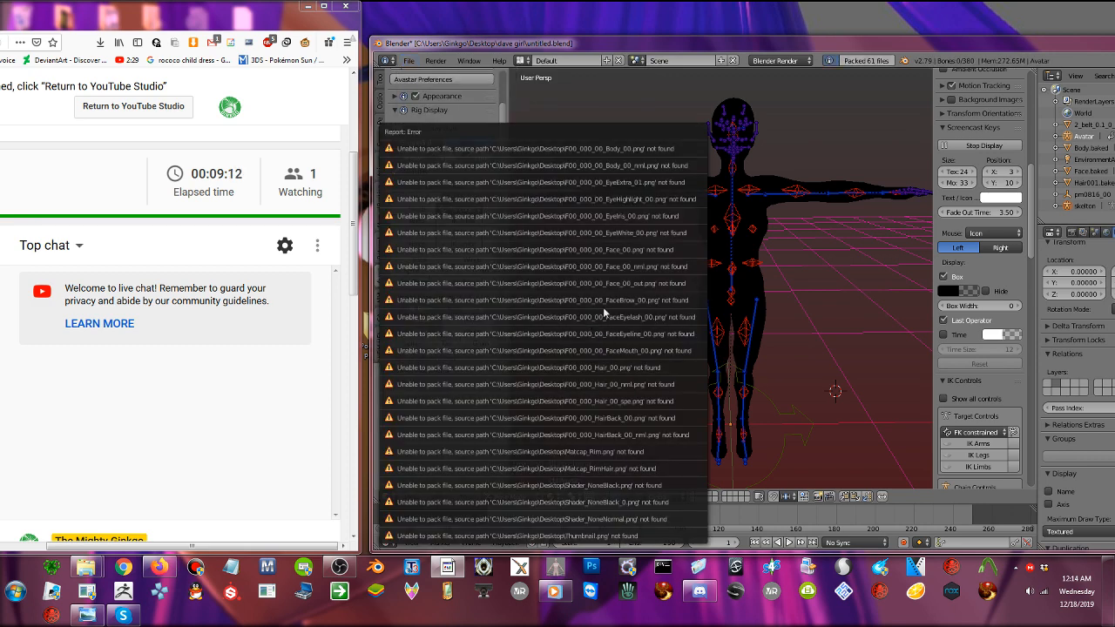
# - Save the scene as untitled1.blend in the dave girl folder
pyautogui.click(408, 61)
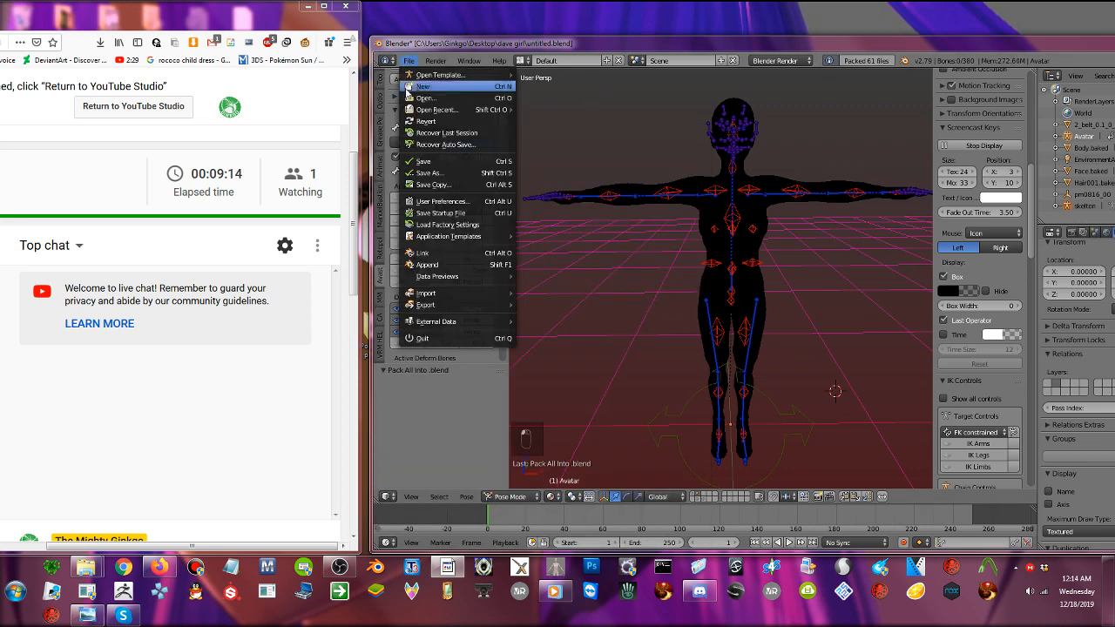
pyautogui.click(443, 184)
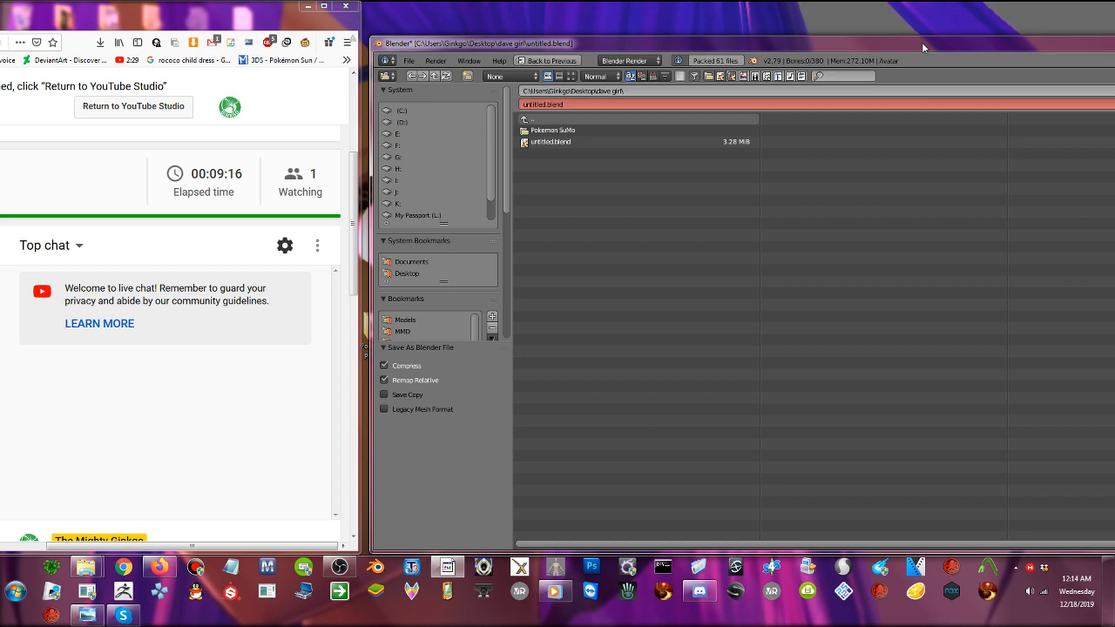
pyautogui.moveTo(923, 43); pyautogui.dragTo(590, 49)
pyautogui.click(841, 110)
pyautogui.click(862, 100)
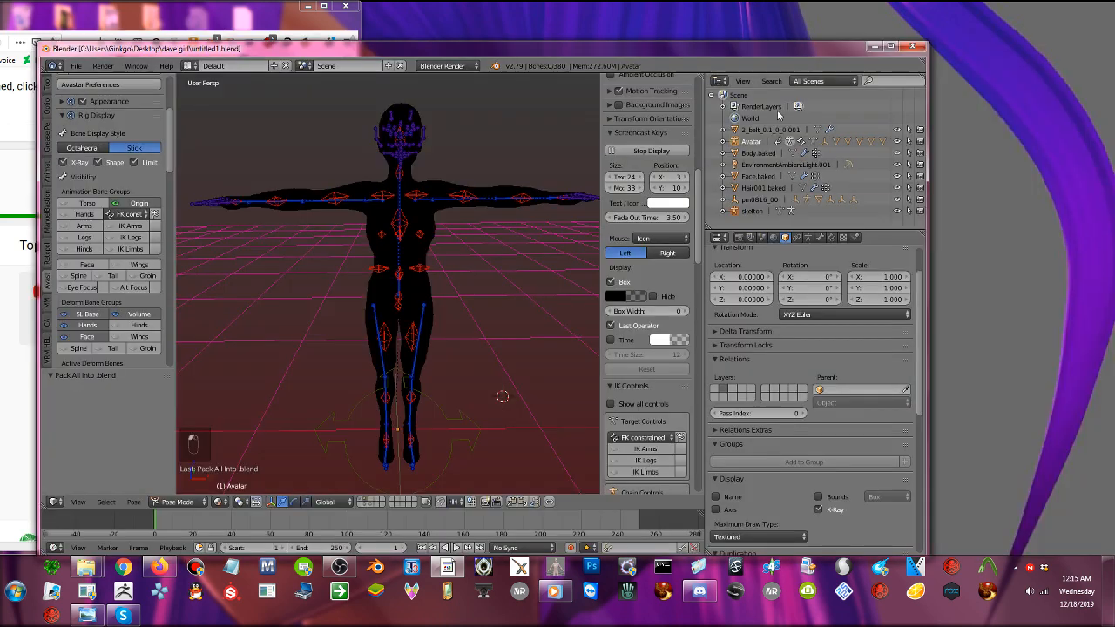
# - Switch from Blender 2.79 to Blender 2.72 and run restart dwm.bat
pyautogui.click(912, 48)
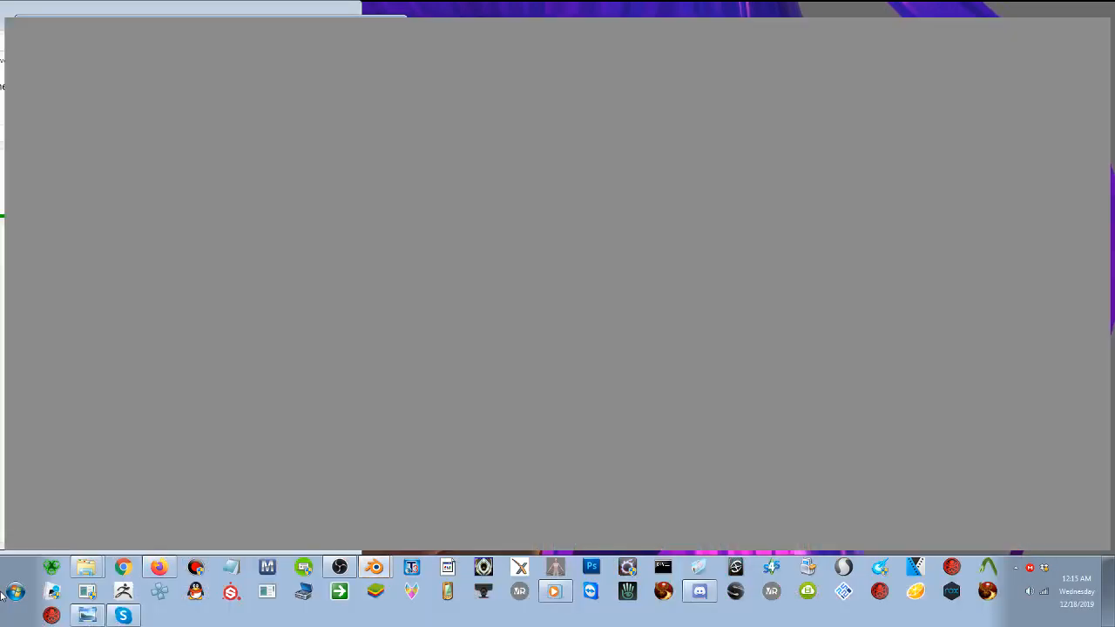
pyautogui.click(7, 595)
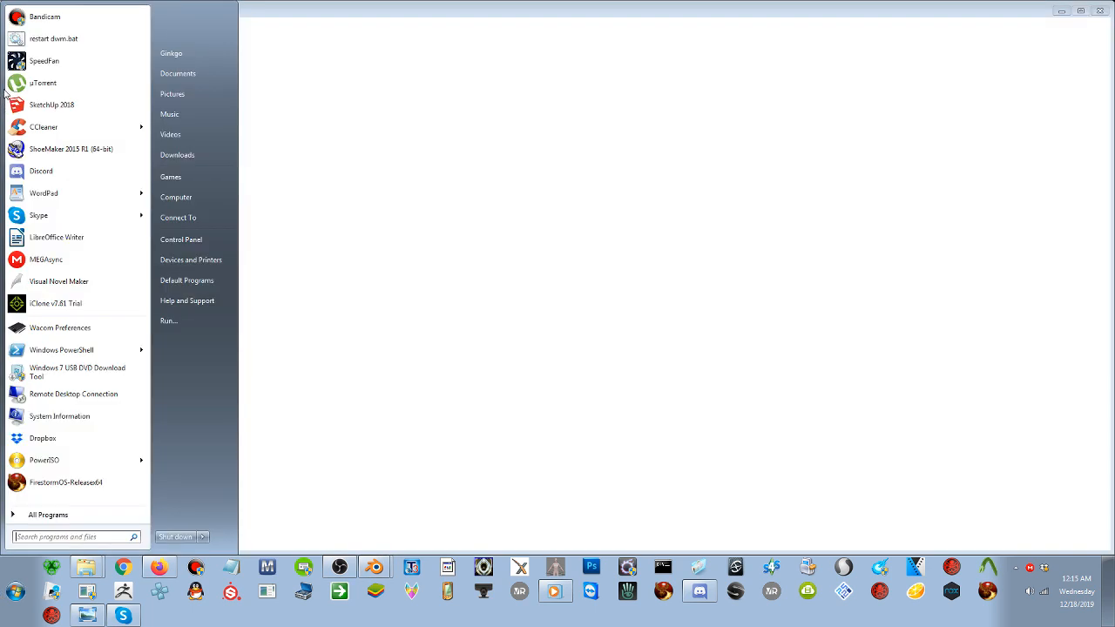
pyautogui.rightClick(67, 42)
pyautogui.click(87, 63)
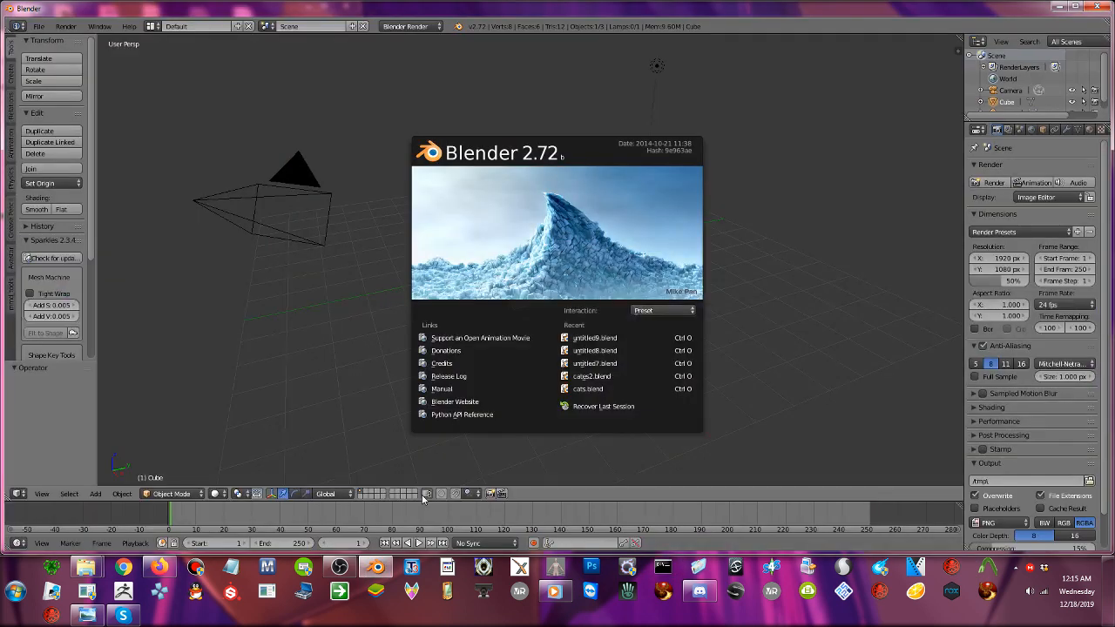
# - Dismiss the splash screen and delete all default objects from the new scene
pyautogui.click(387, 451)
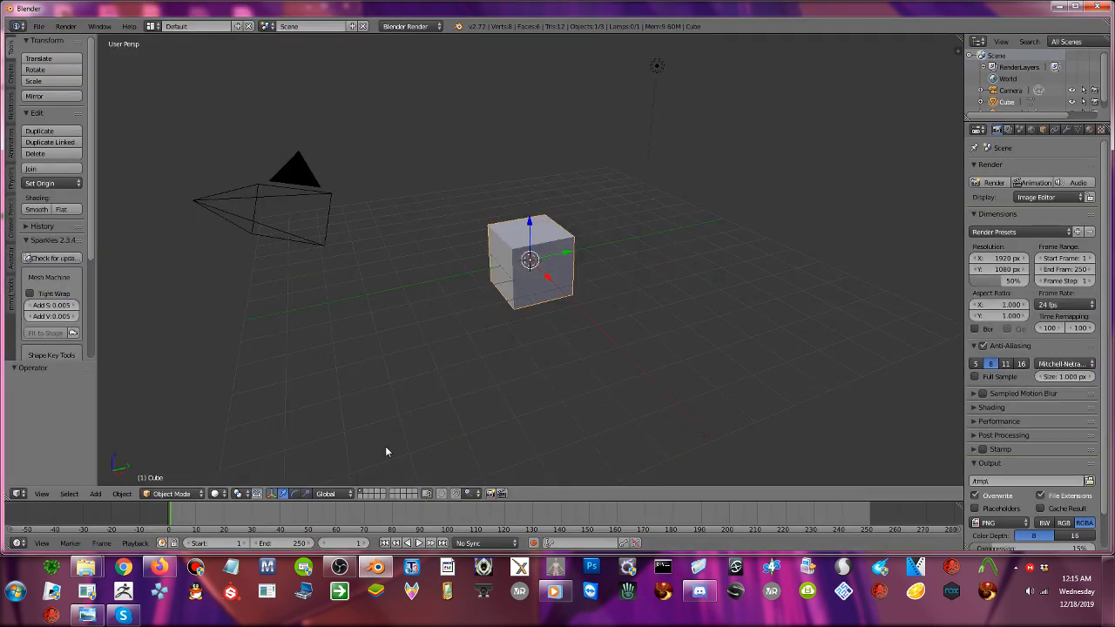
pyautogui.press('a')
pyautogui.press('a')
pyautogui.press('x')
pyautogui.click(452, 260)
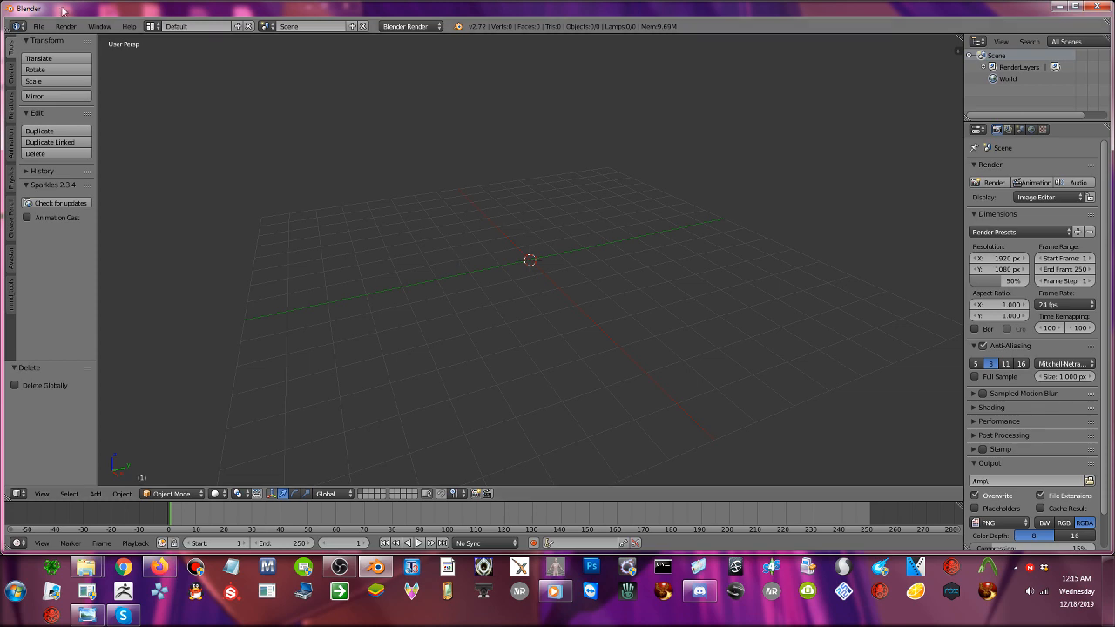
# - Open untitled1.blend from the dave girl folder on the Desktop, sorting the folder list by modification time
pyautogui.click(38, 26)
pyautogui.click(49, 60)
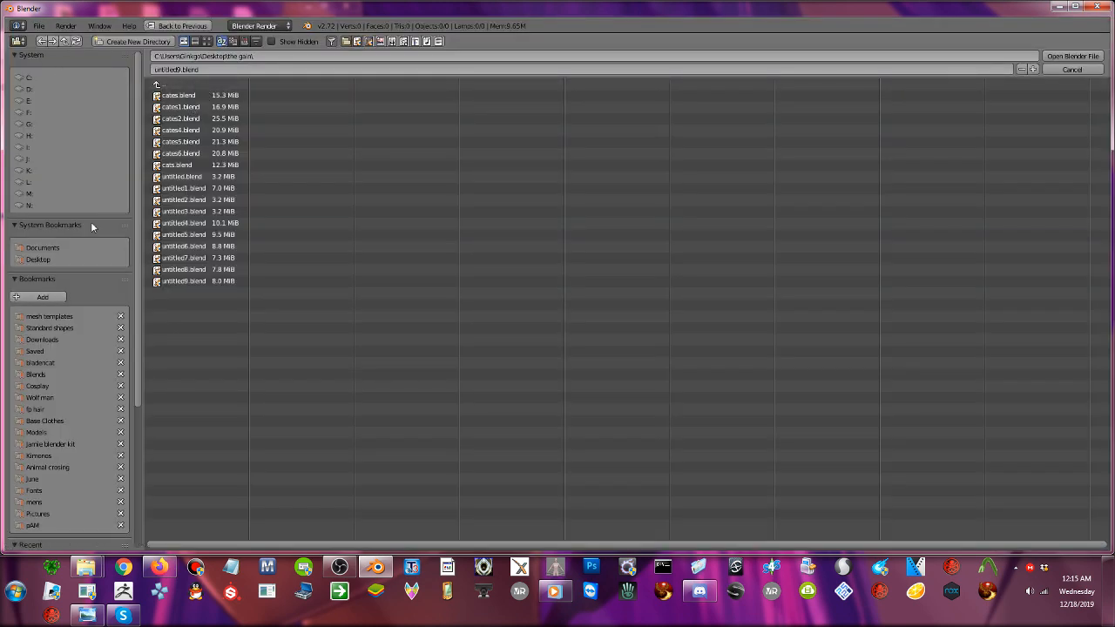
pyautogui.click(36, 259)
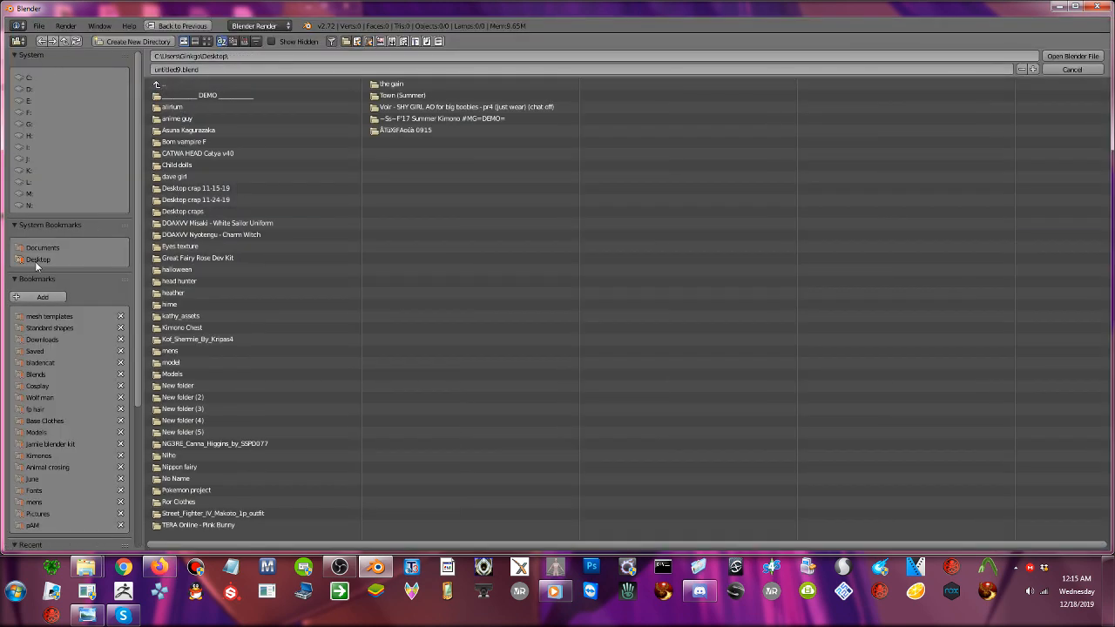
pyautogui.click(245, 41)
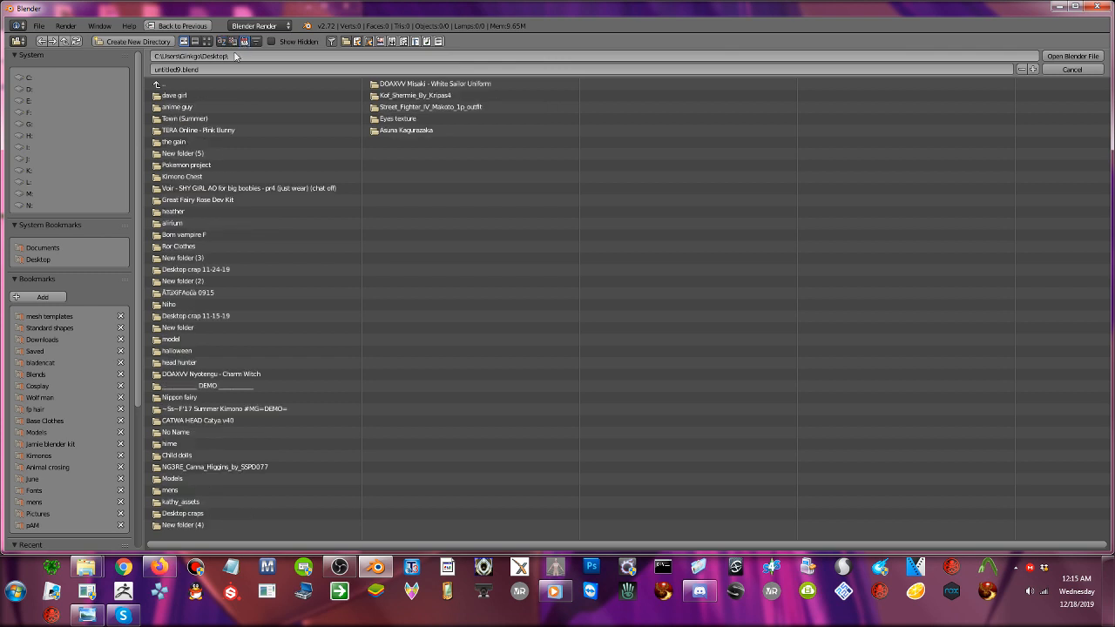
pyautogui.click(192, 94)
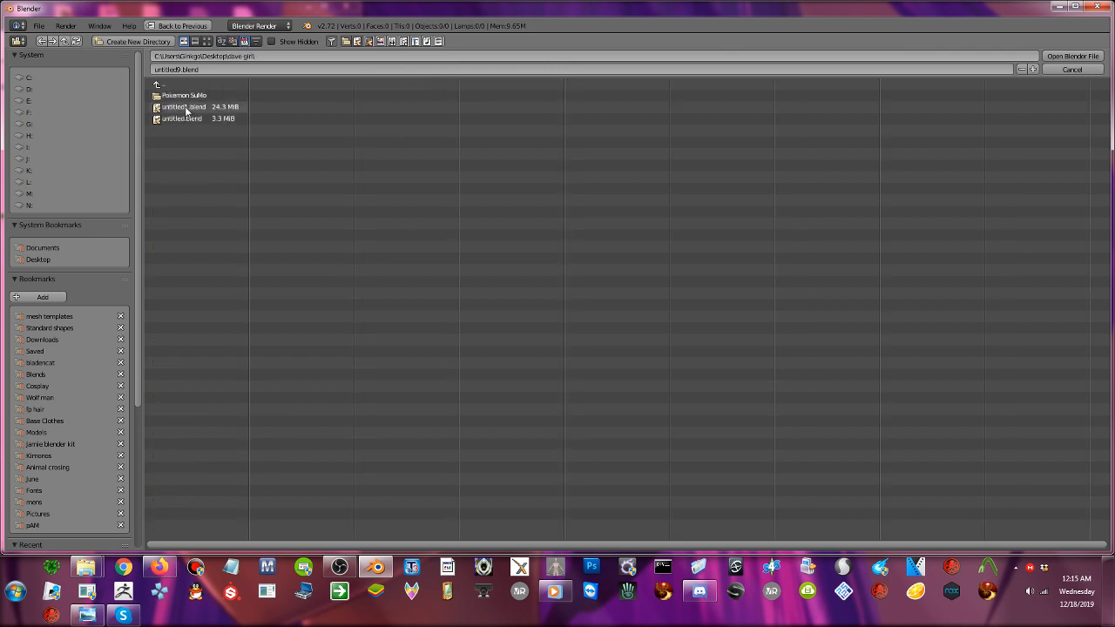
pyautogui.click(185, 107)
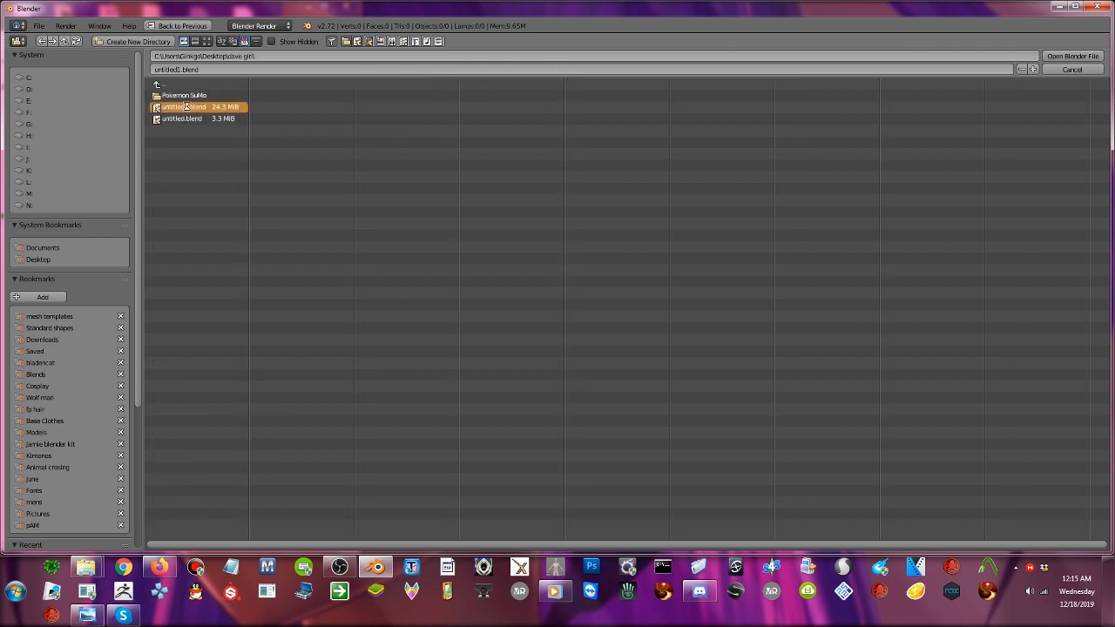
pyautogui.doubleClick(186, 106)
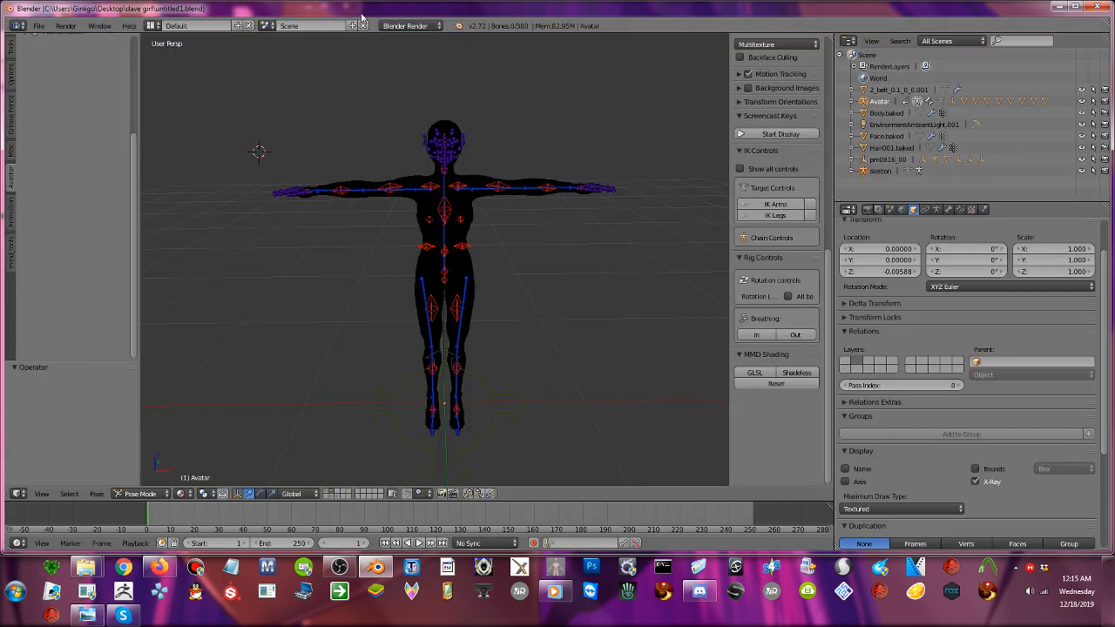
pyautogui.moveTo(380, 13); pyautogui.dragTo(752, 23)
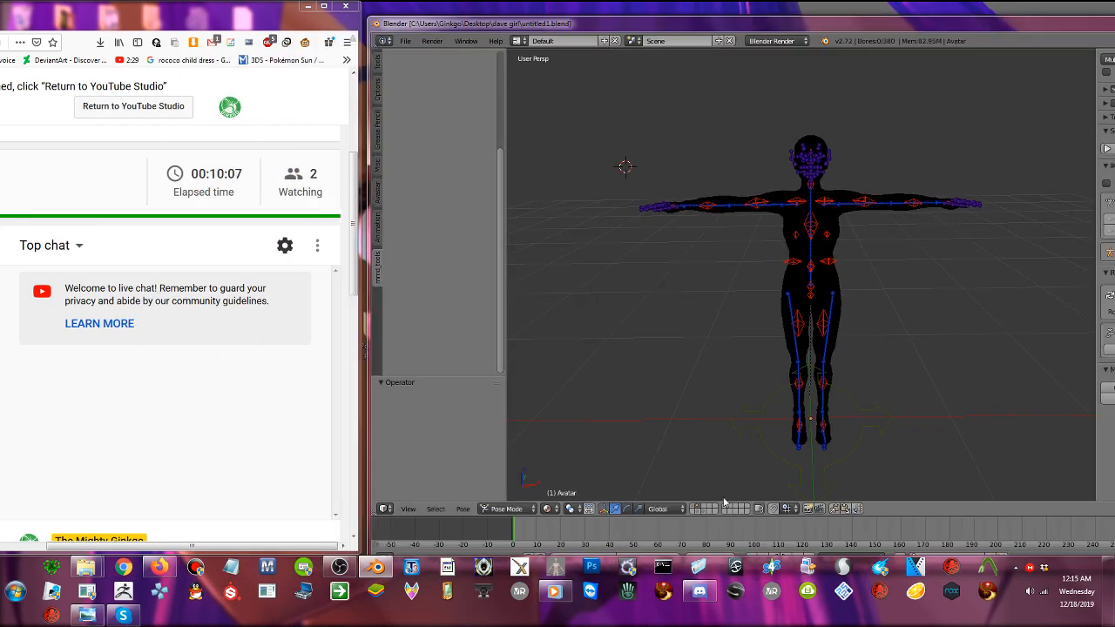
# - Show only the Avastar rig's layer, select all of its bones and try to move them along the X axis
pyautogui.keyDown('shift'); pyautogui.click(696, 509); pyautogui.keyUp('shift')
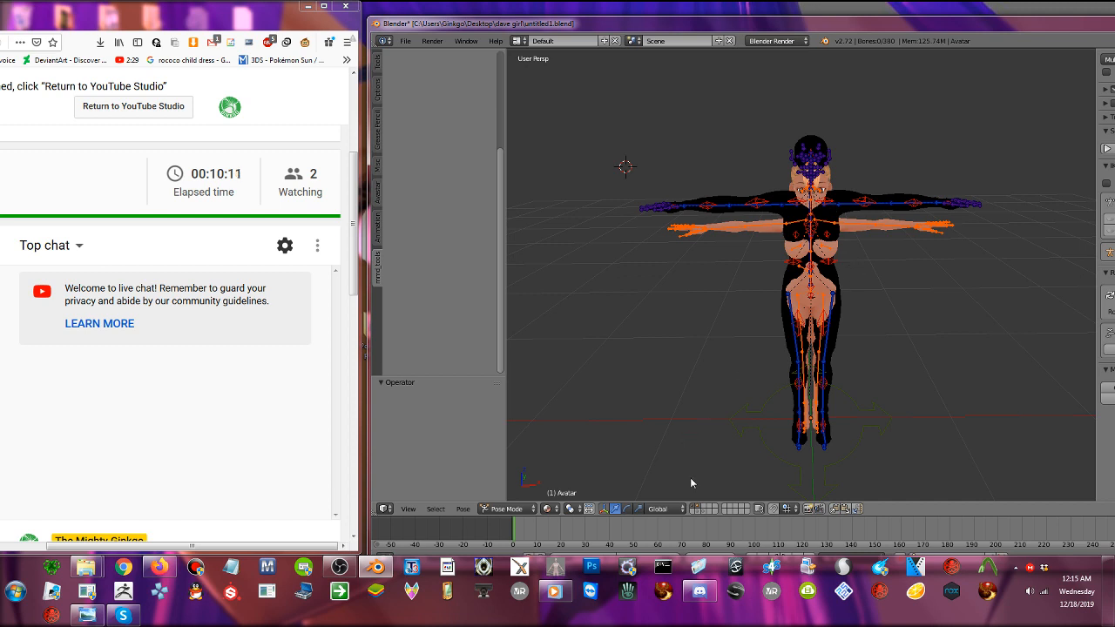
pyautogui.click(694, 507)
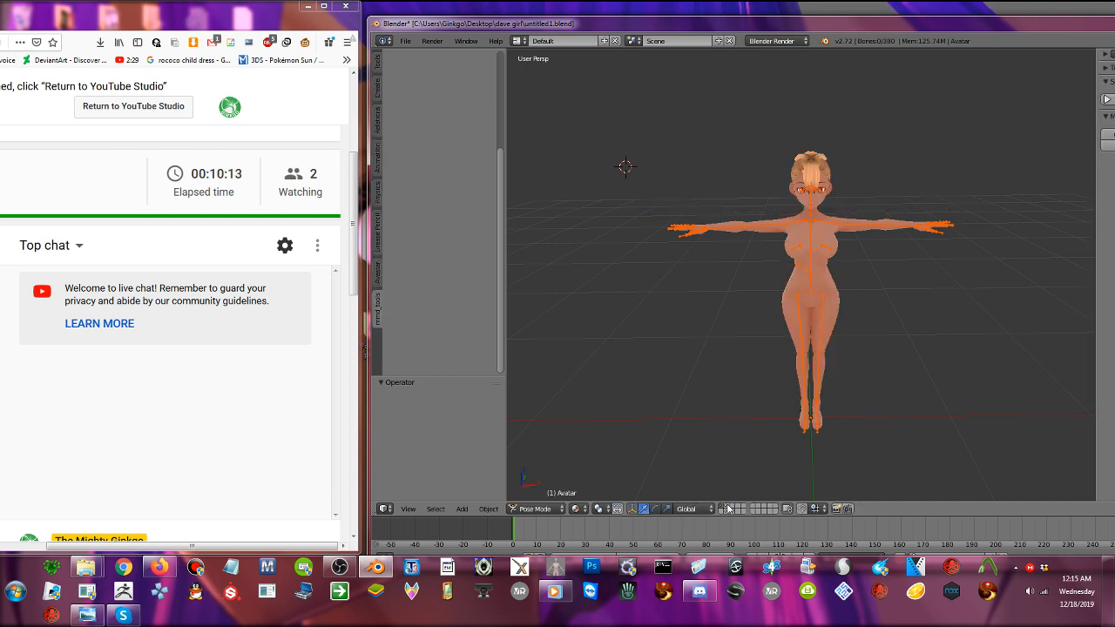
pyautogui.click(729, 509)
pyautogui.press('a')
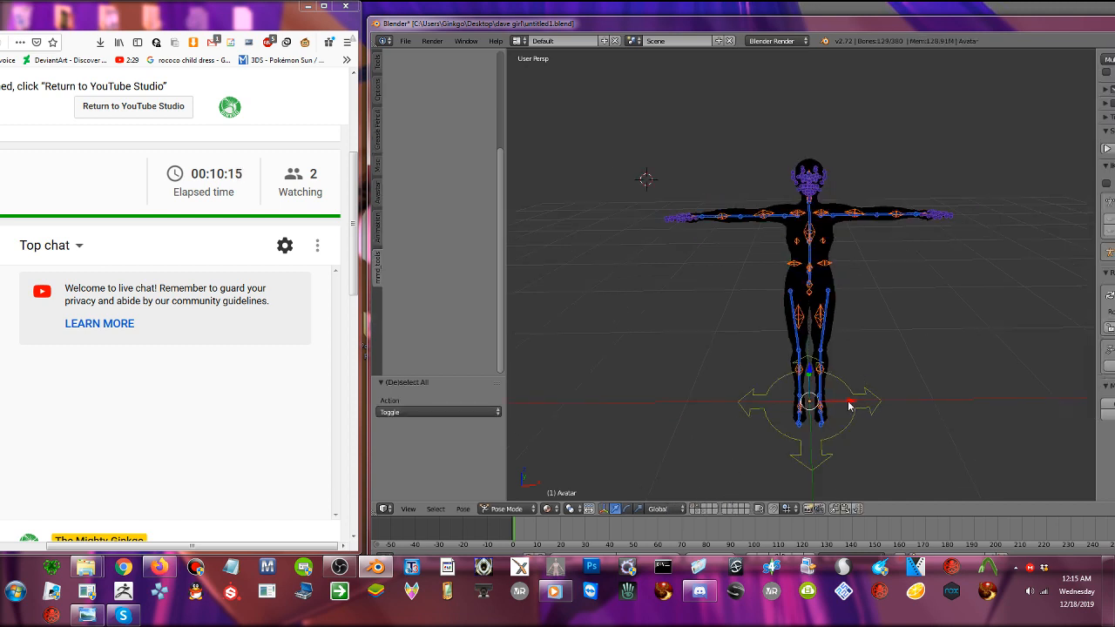
pyautogui.moveTo(849, 405); pyautogui.dragTo(1004, 393)
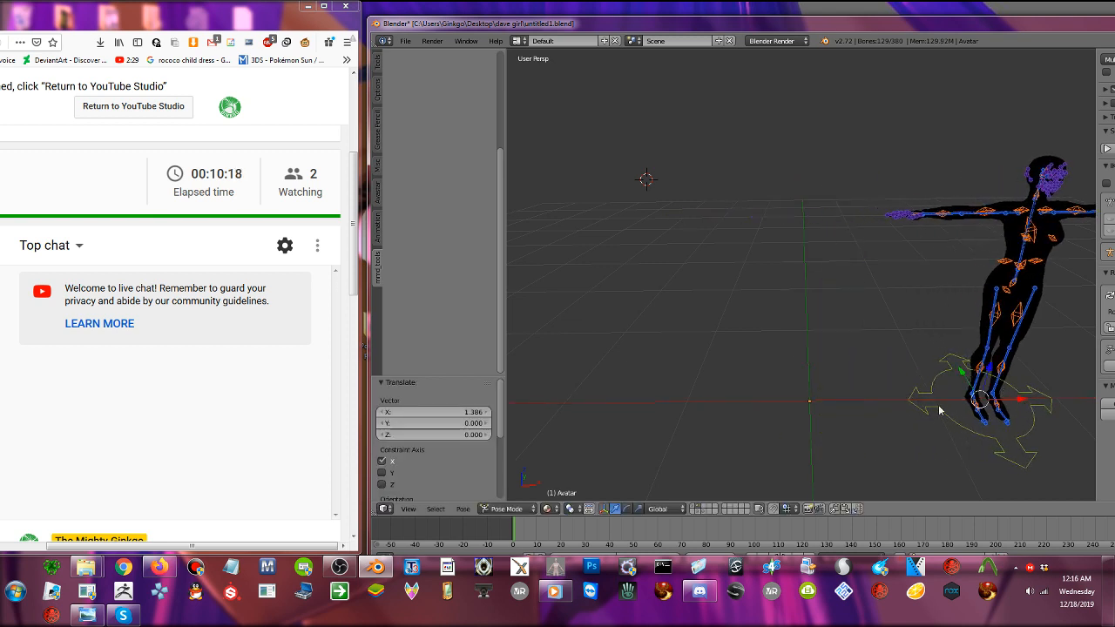
pyautogui.hotkey('ctrl', 'z')
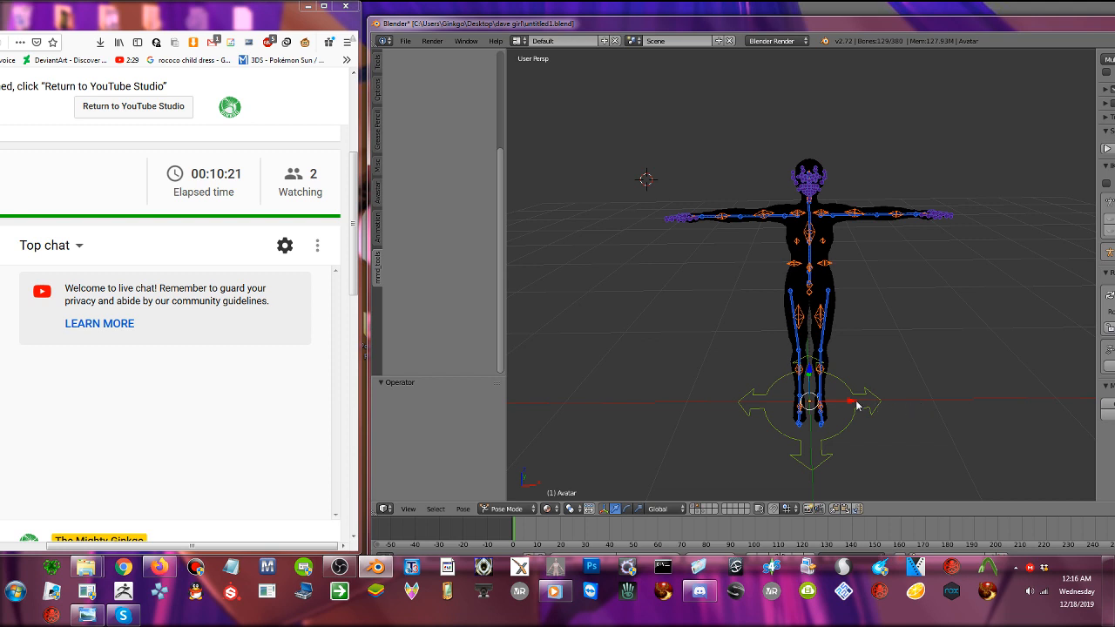
# - Shift the Avastar bones about 0.04 along X, then duplicate the rig in place in Object Mode
pyautogui.moveTo(847, 405); pyautogui.dragTo(854, 405)
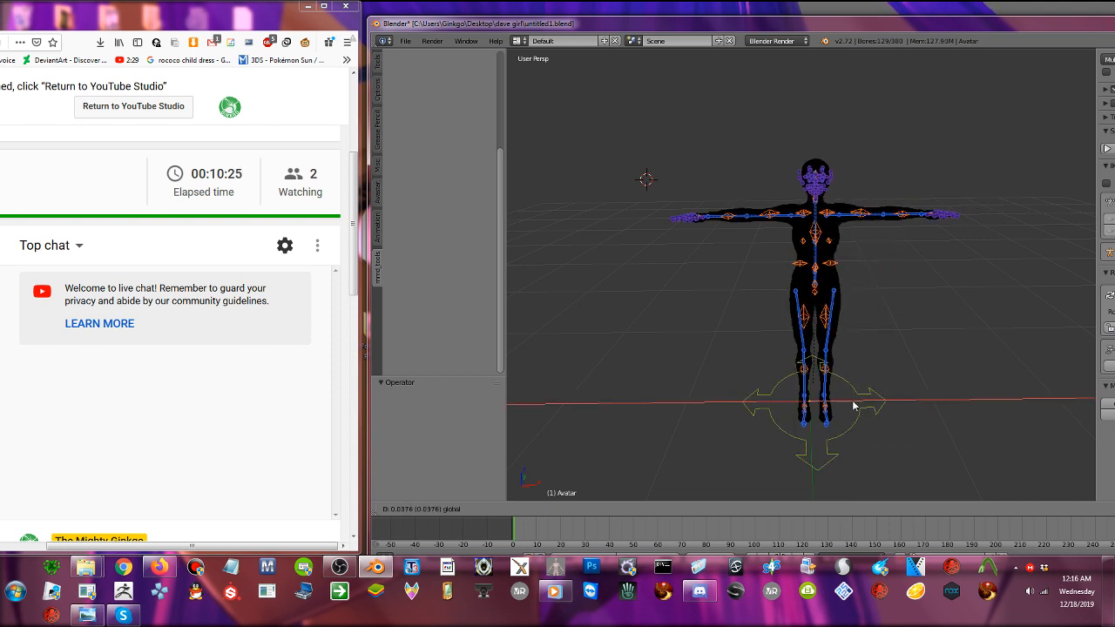
pyautogui.hotkey('ctrl', 'Tab')
pyautogui.hotkey('shift', 'd')
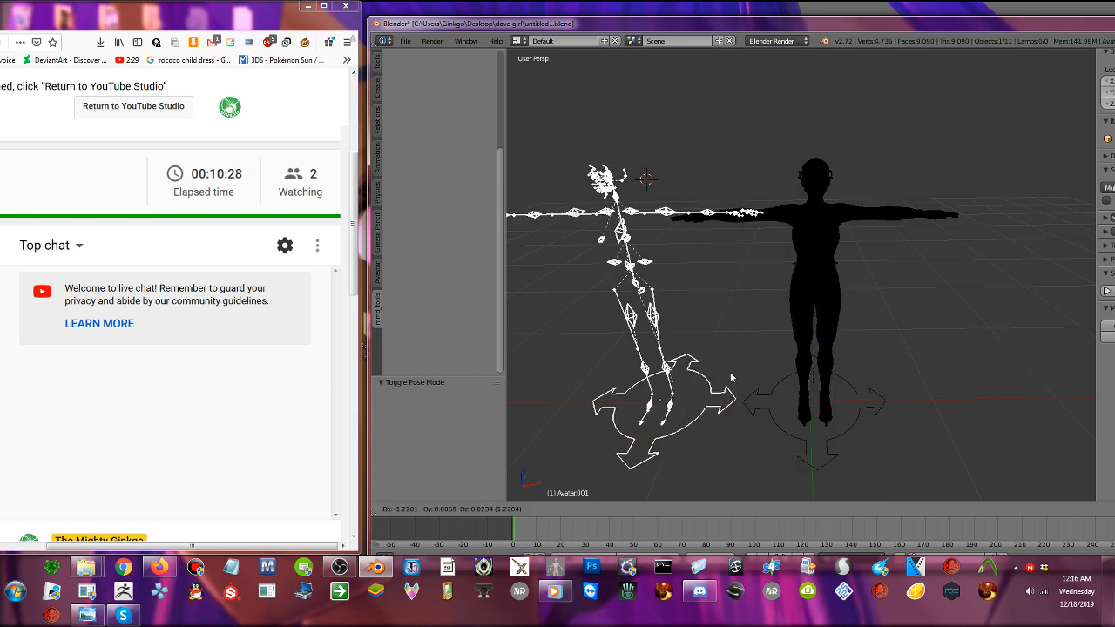
pyautogui.rightClick(732, 378)
pyautogui.rightClick(839, 386)
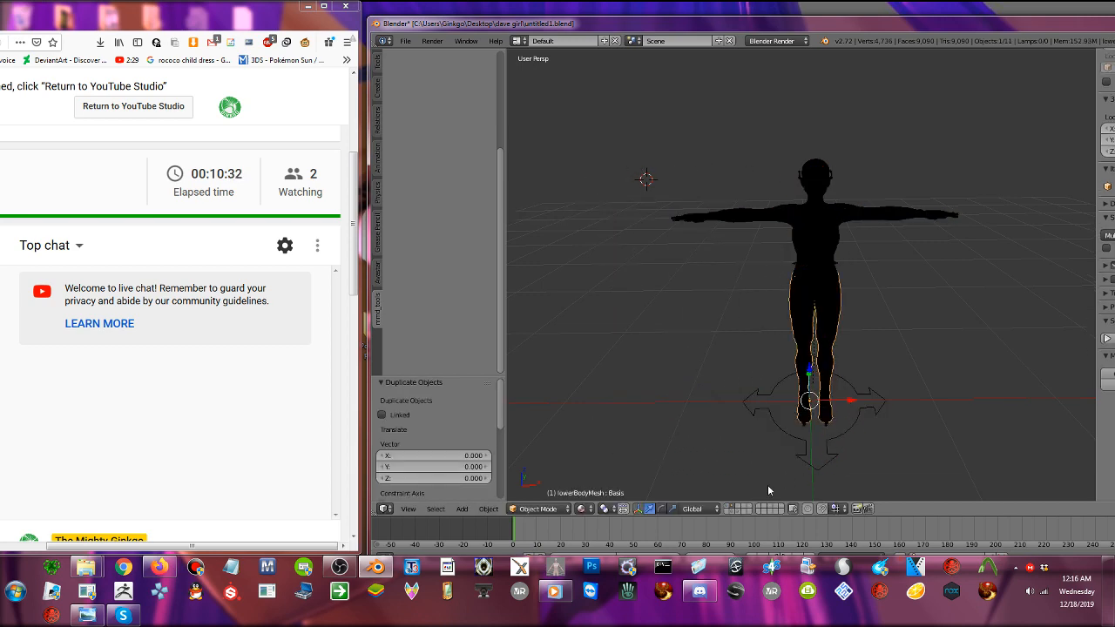
# - Move all objects on the VRoid character's layer about -1.504 along X and display the Avastar layer together with it
pyautogui.press('2')
pyautogui.press('a')
pyautogui.moveTo(850, 401); pyautogui.dragTo(671, 399)
pyautogui.moveTo(770, 388); pyautogui.dragTo(842, 338, button='middle')
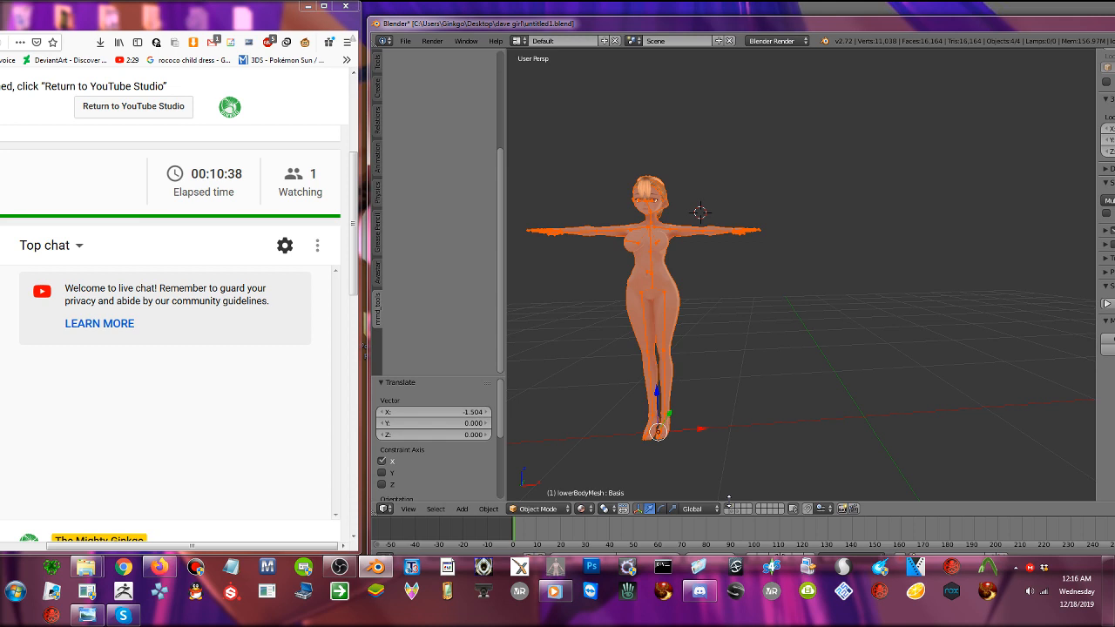
pyautogui.keyDown('shift'); pyautogui.click(732, 509); pyautogui.keyUp('shift')
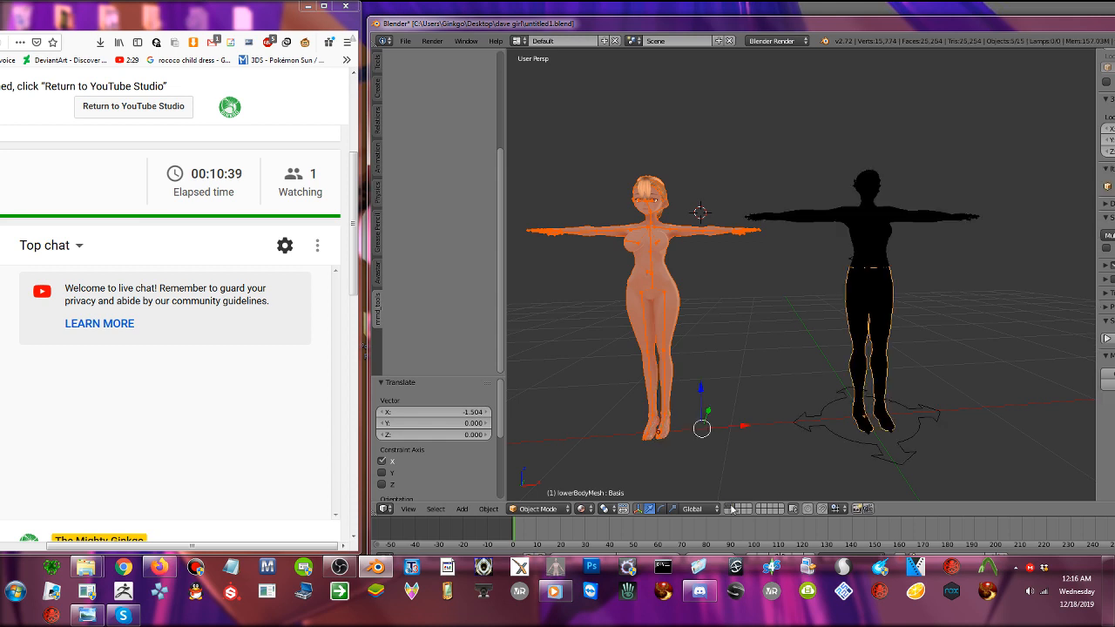
# - Select the duplicated Avatar.001 armature and set the viewport shading to Solid
pyautogui.rightClick(850, 263)
pyautogui.rightClick(852, 262)
pyautogui.moveTo(894, 308); pyautogui.dragTo(875, 307, button='middle')
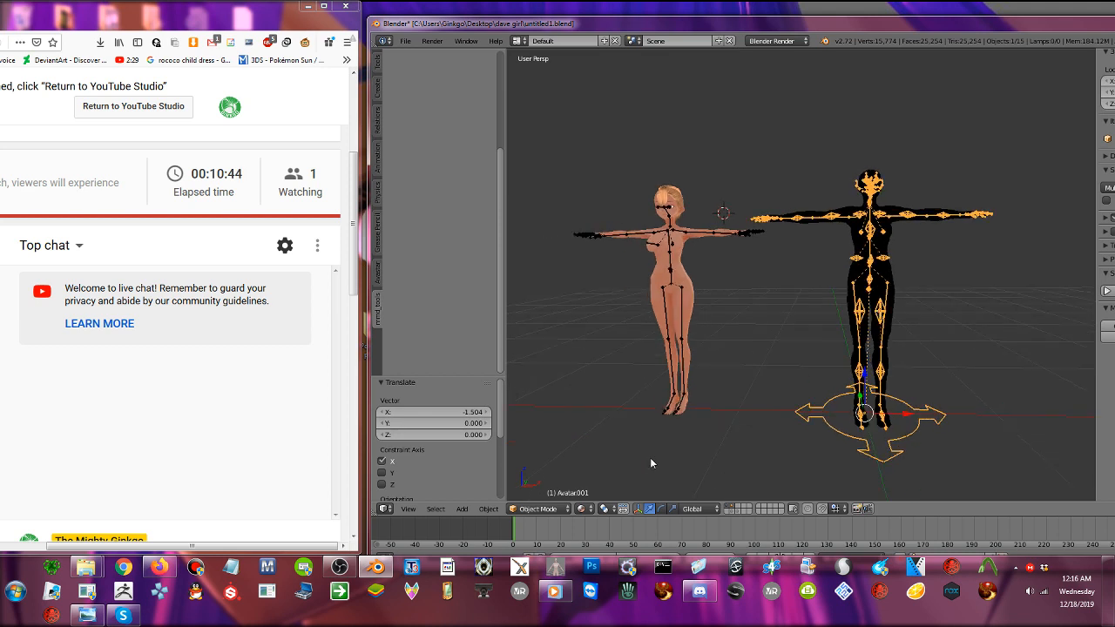
pyautogui.click(526, 510)
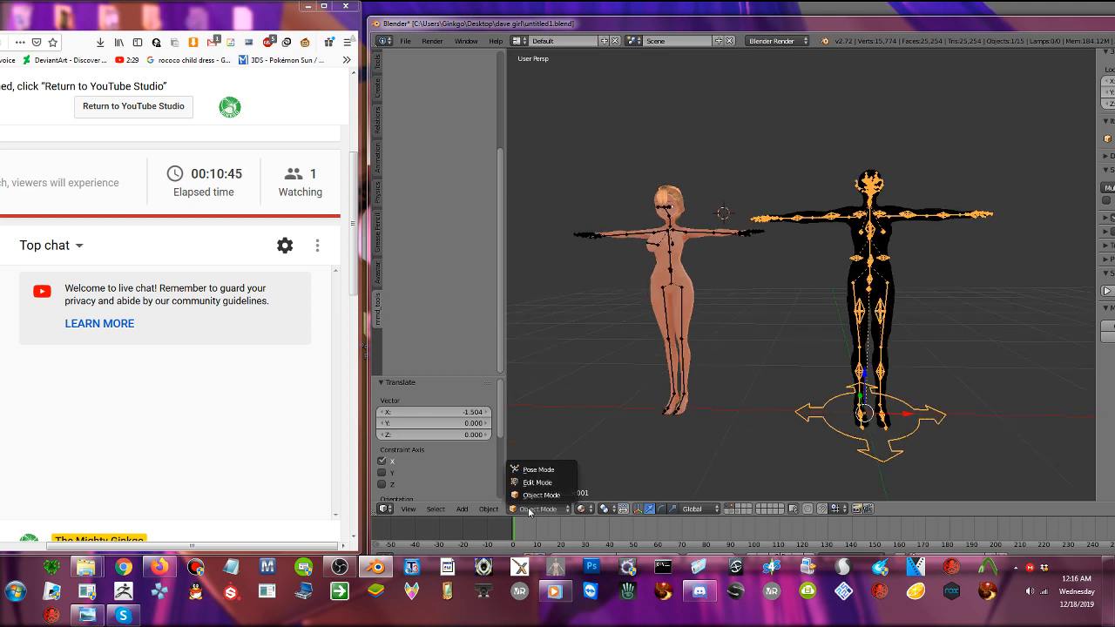
pyautogui.click(584, 509)
pyautogui.click(603, 468)
pyautogui.scroll(1, 705, 325)
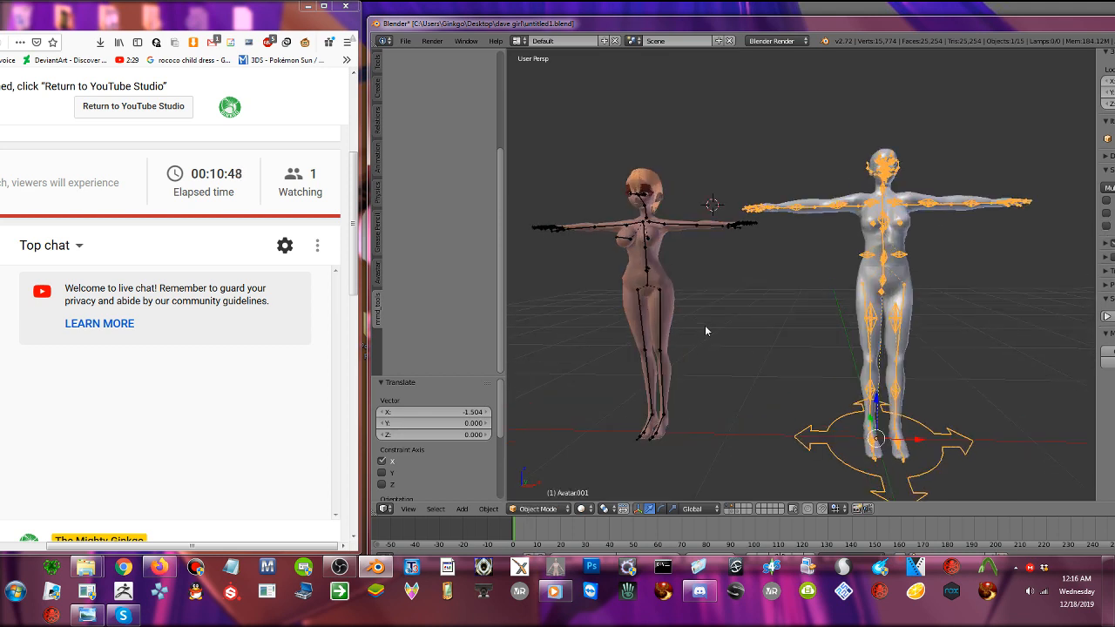
pyautogui.moveTo(705, 325)
pyautogui.mouseDown(button='middle')
pyautogui.moveTo(756, 360)
pyautogui.moveTo(819, 351)
pyautogui.moveTo(722, 354)
pyautogui.mouseUp(button='middle')
pyautogui.moveTo(796, 320); pyautogui.dragTo(780, 326, button='middle')
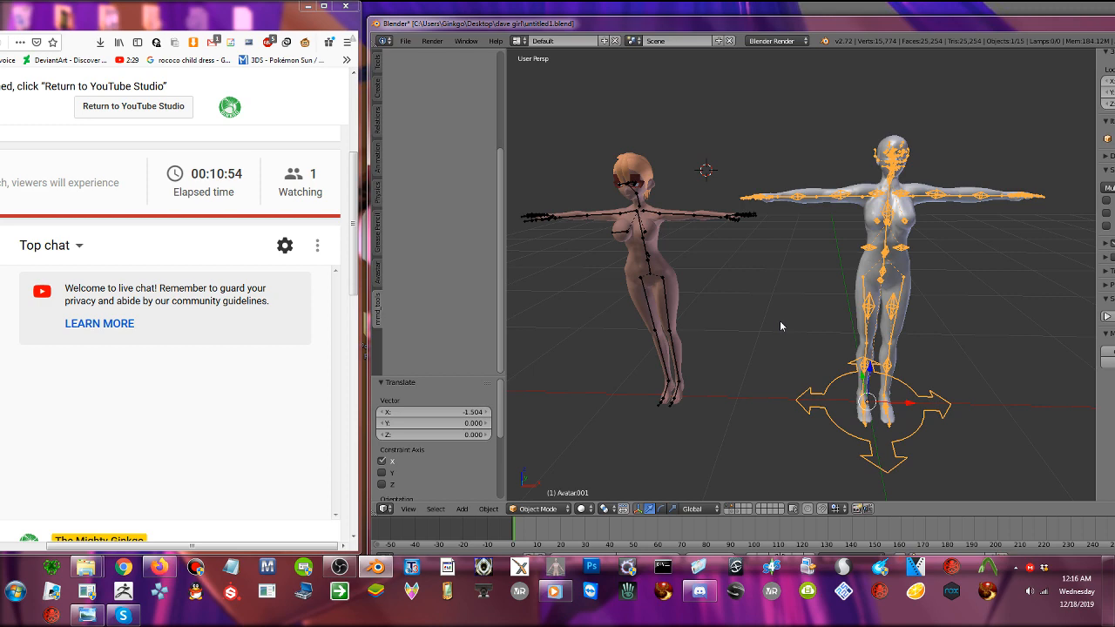
# - Split the 3D view into two side-by-side views, hide the properties sidebar in the new one and frame the Avastar body there
pyautogui.moveTo(1098, 28); pyautogui.dragTo(941, 32)
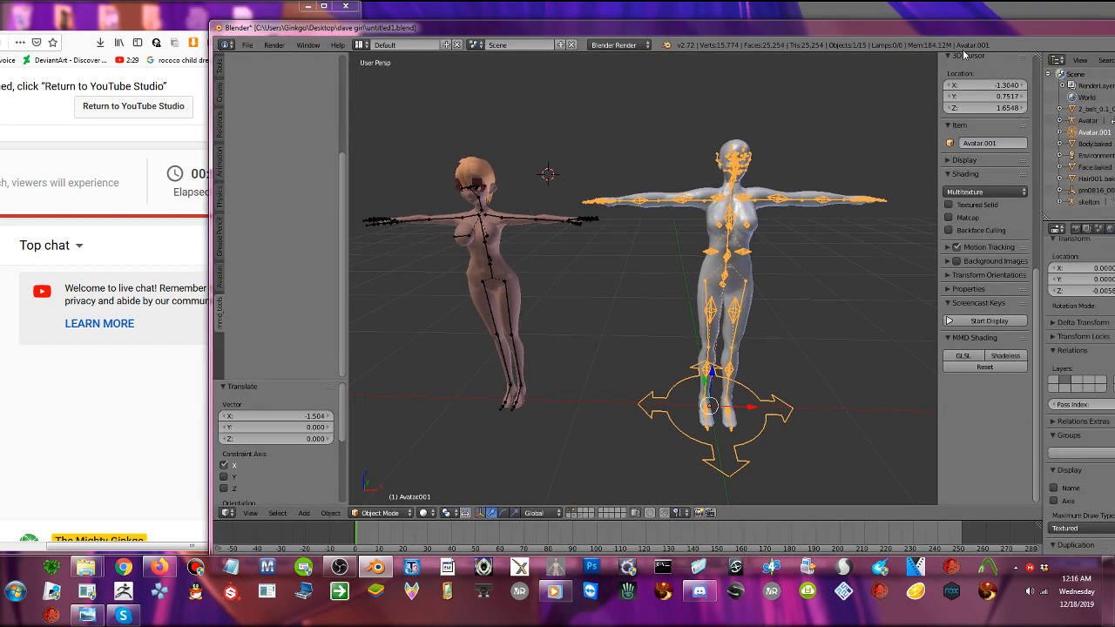
pyautogui.moveTo(1039, 55); pyautogui.dragTo(800, 70)
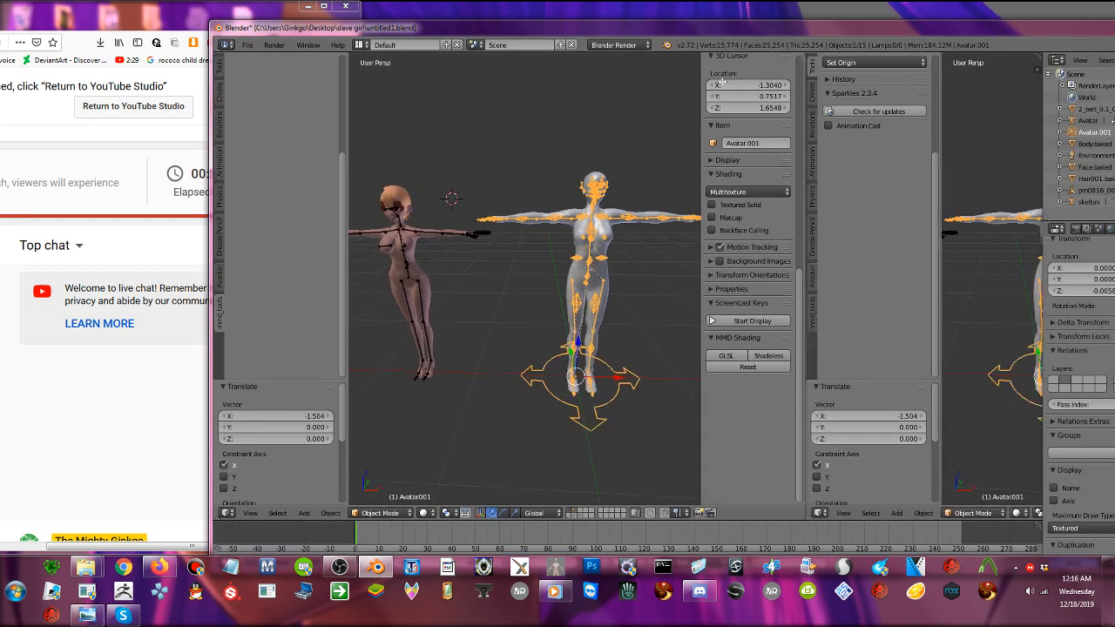
pyautogui.moveTo(723, 81); pyautogui.dragTo(727, 83)
pyautogui.moveTo(858, 142); pyautogui.dragTo(725, 157)
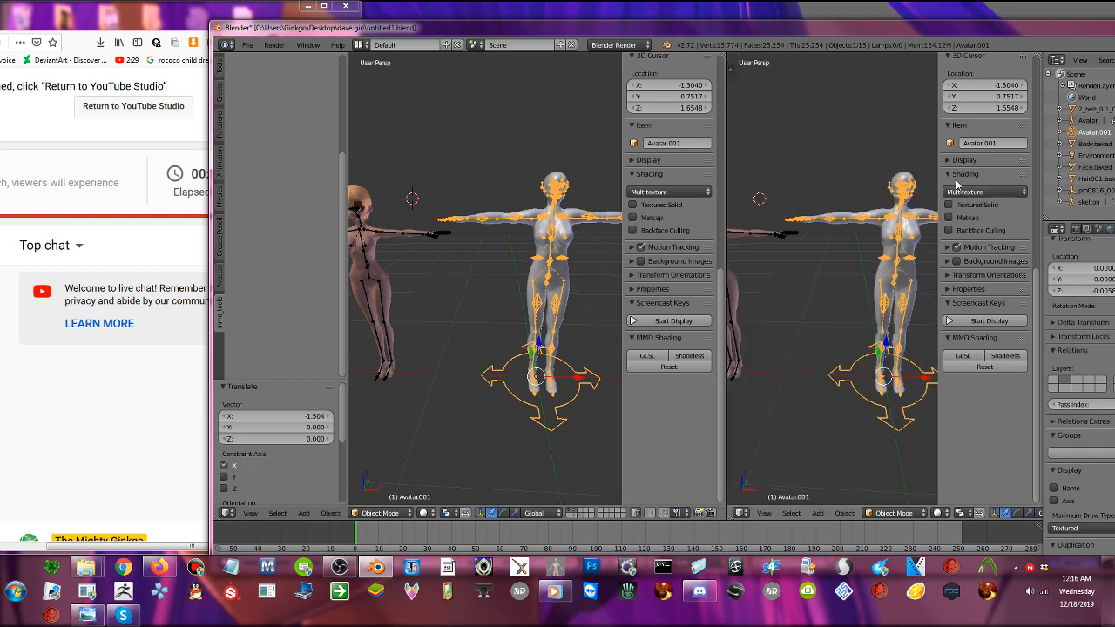
pyautogui.press('n')
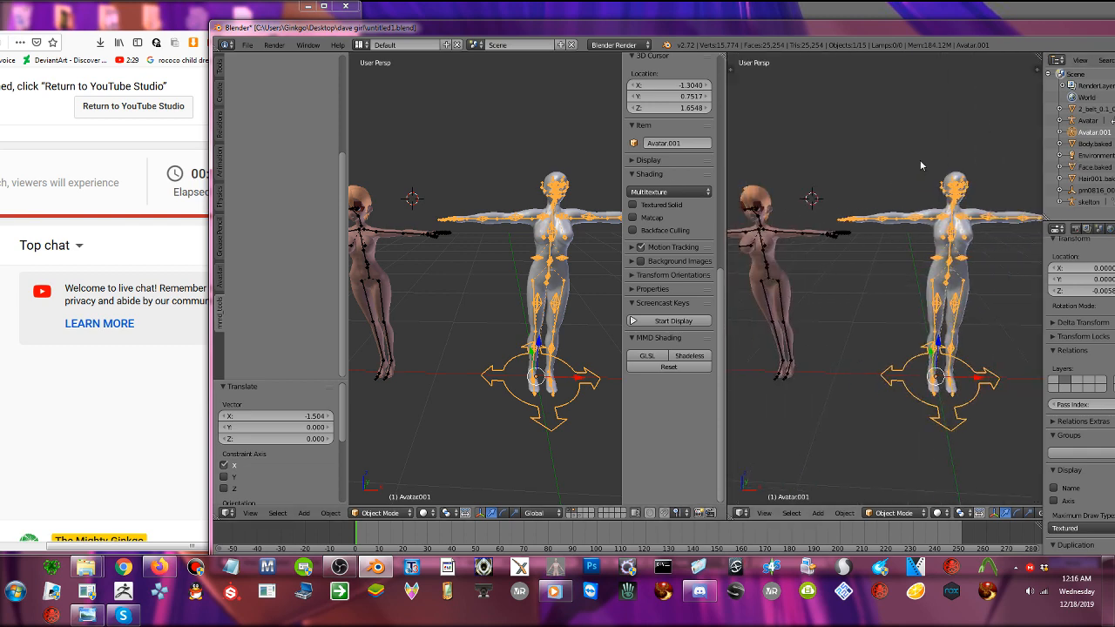
pyautogui.scroll(3, 924, 174)
pyautogui.keyDown('shift'); pyautogui.moveTo(929, 198); pyautogui.dragTo(806, 237, button='middle'); pyautogui.keyUp('shift')
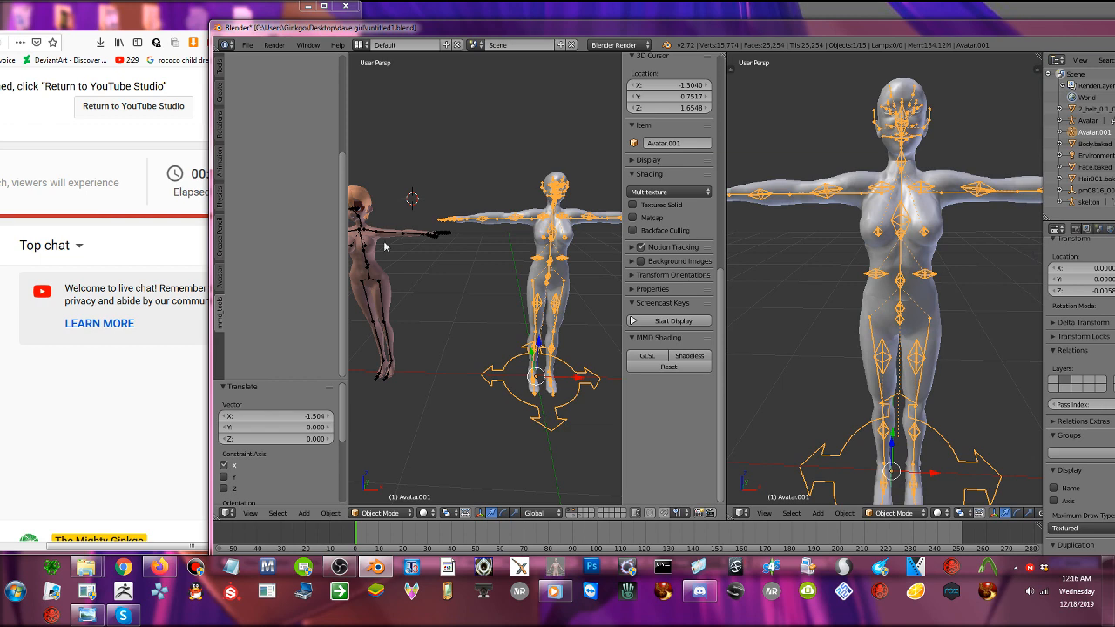
pyautogui.moveTo(211, 248); pyautogui.dragTo(363, 248)
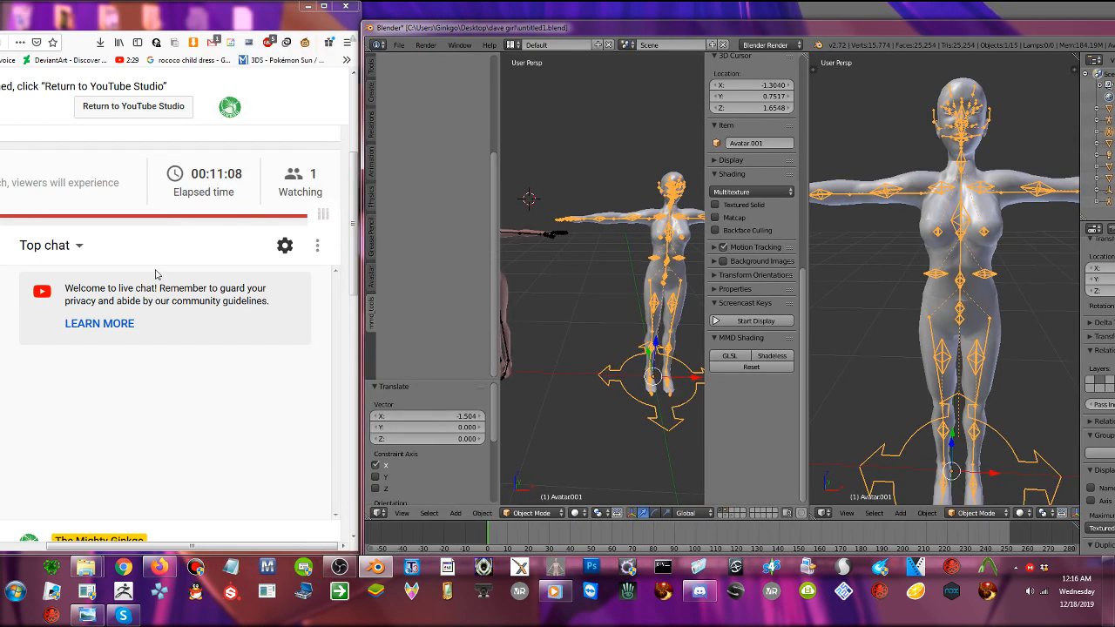
pyautogui.middleClick(103, 228)
pyautogui.click(96, 299)
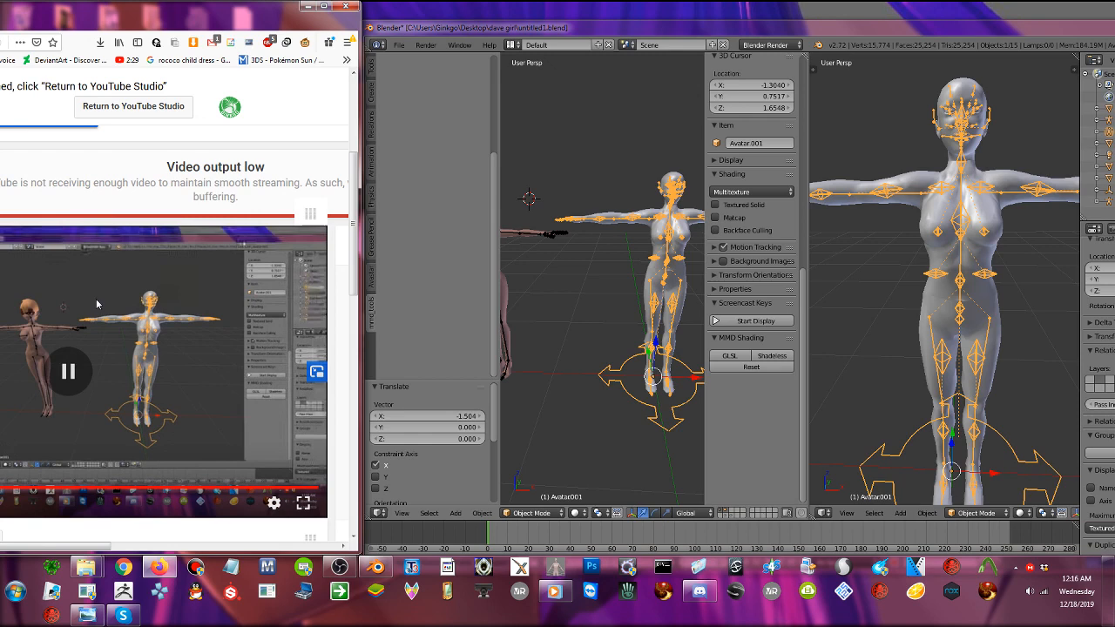
pyautogui.middleClick(142, 215)
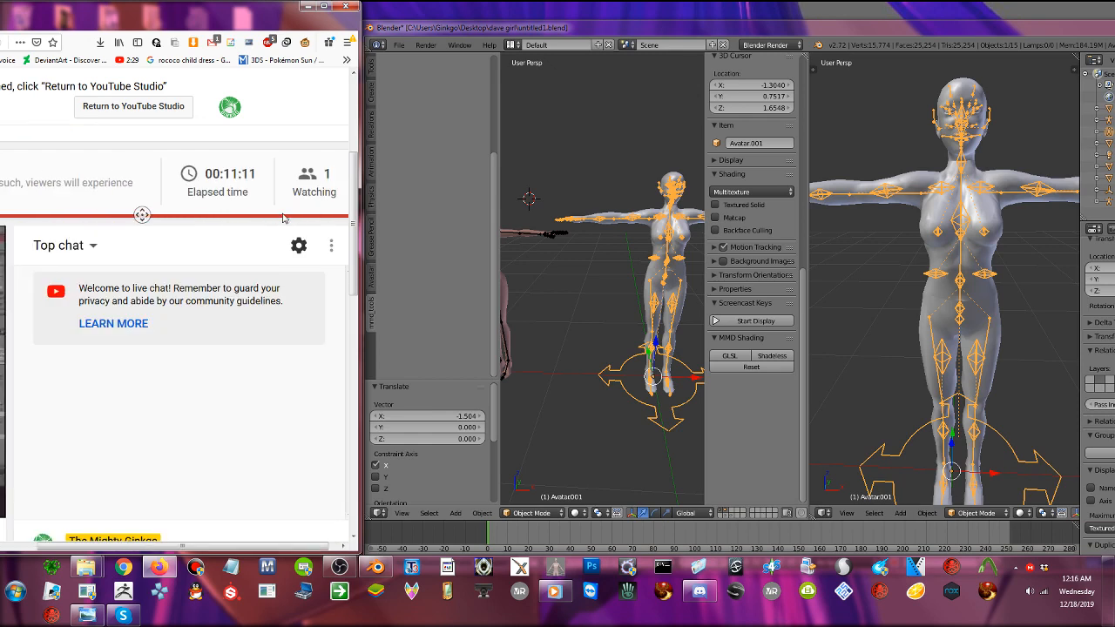
# - Frame the VRoid character in the original 3D view, select its skelton armature and put it in Pose Mode
pyautogui.moveTo(530, 259); pyautogui.dragTo(657, 260, button='middle')
pyautogui.scroll(3, 645, 264)
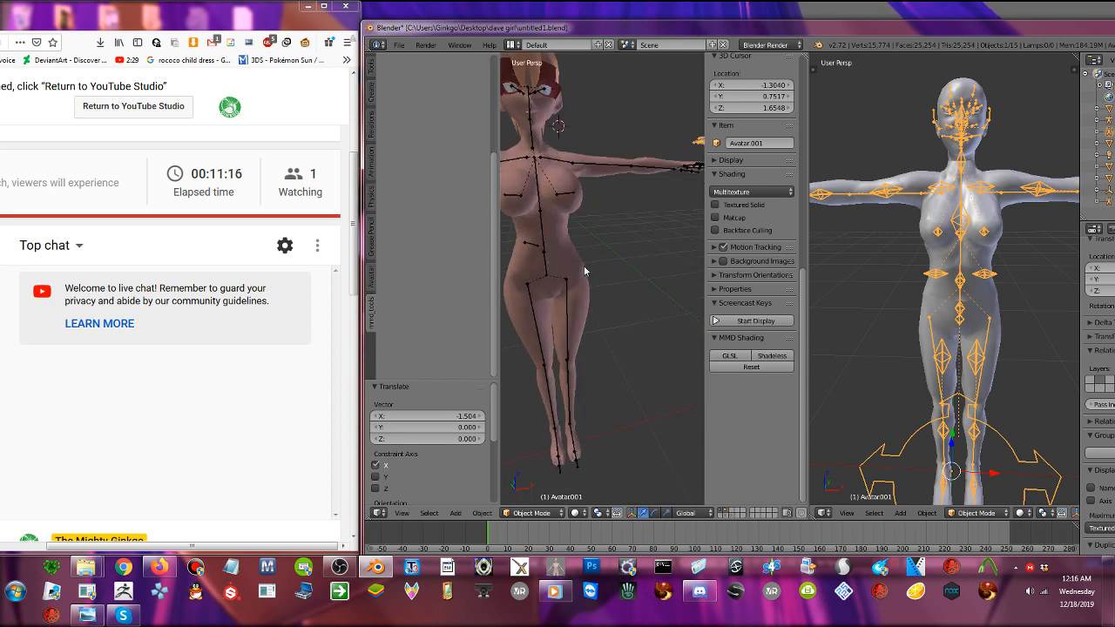
pyautogui.moveTo(584, 269); pyautogui.dragTo(613, 277, button='middle')
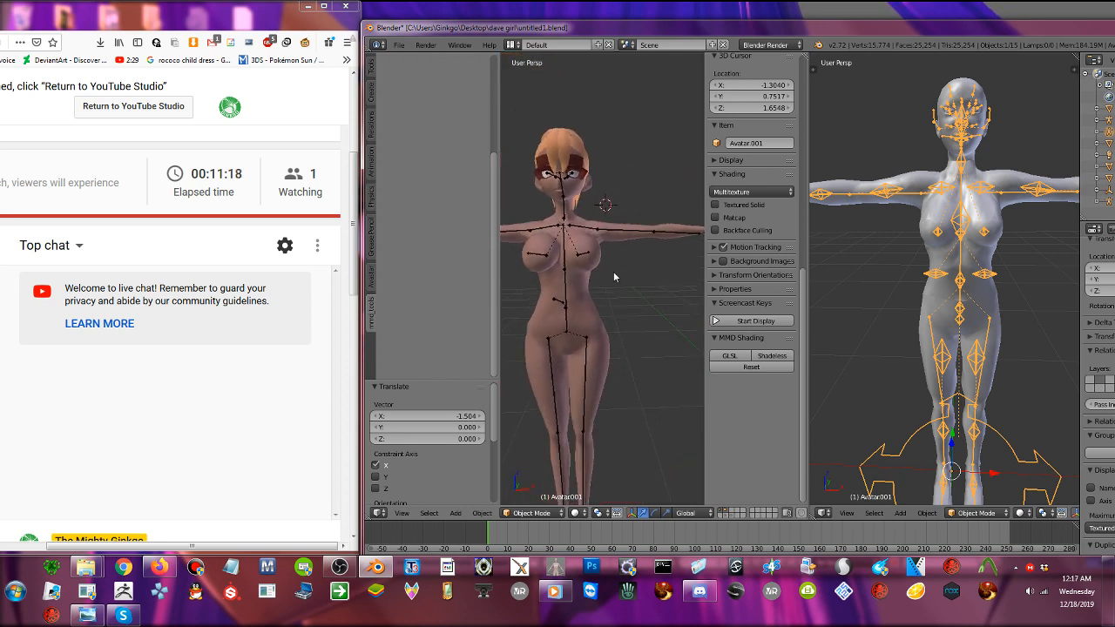
pyautogui.rightClick(615, 273)
pyautogui.click(532, 513)
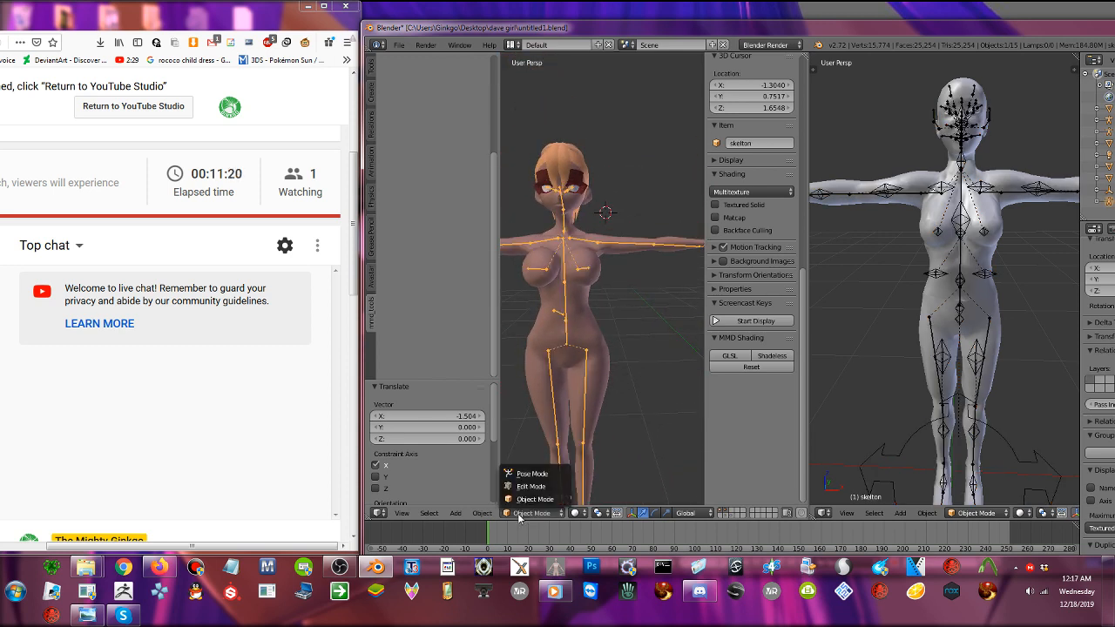
pyautogui.click(533, 504)
pyautogui.rightClick(587, 275)
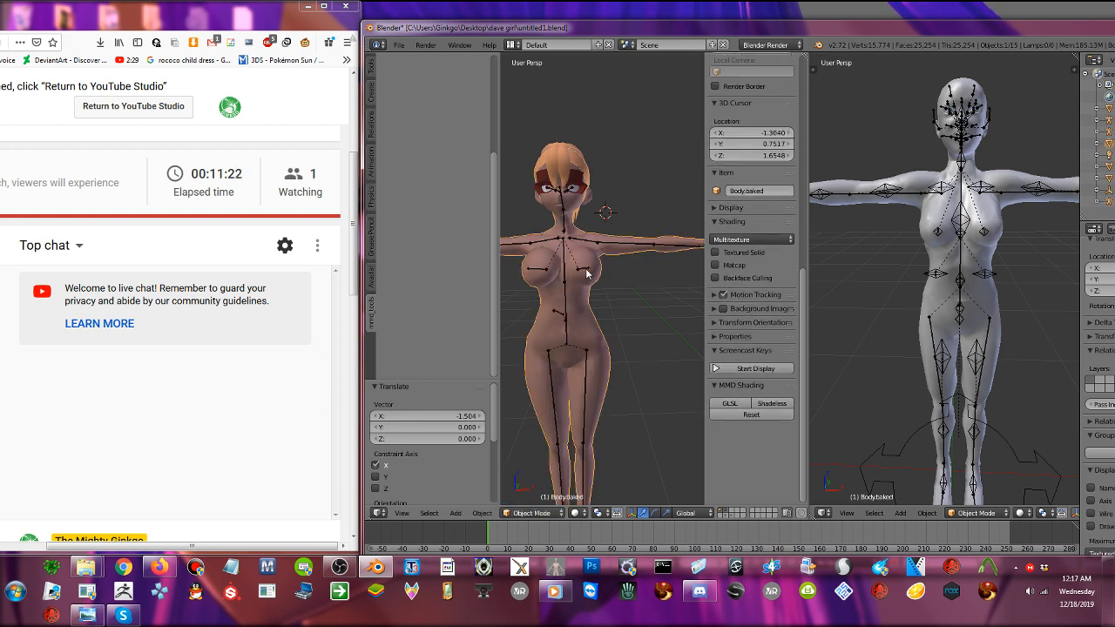
pyautogui.rightClick(587, 274)
pyautogui.click(533, 513)
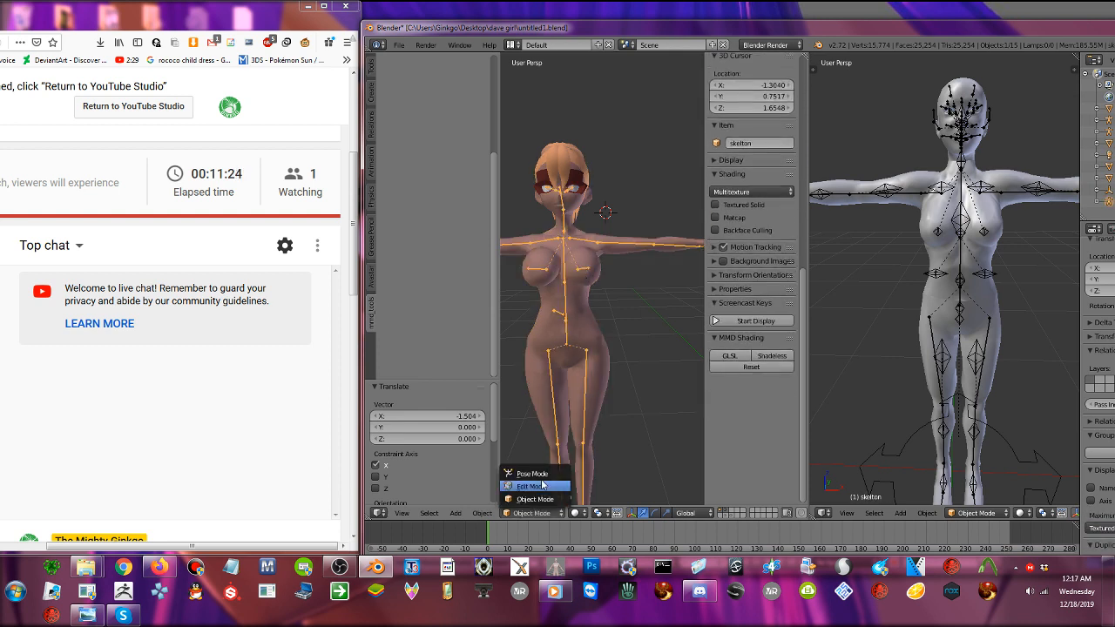
pyautogui.click(532, 473)
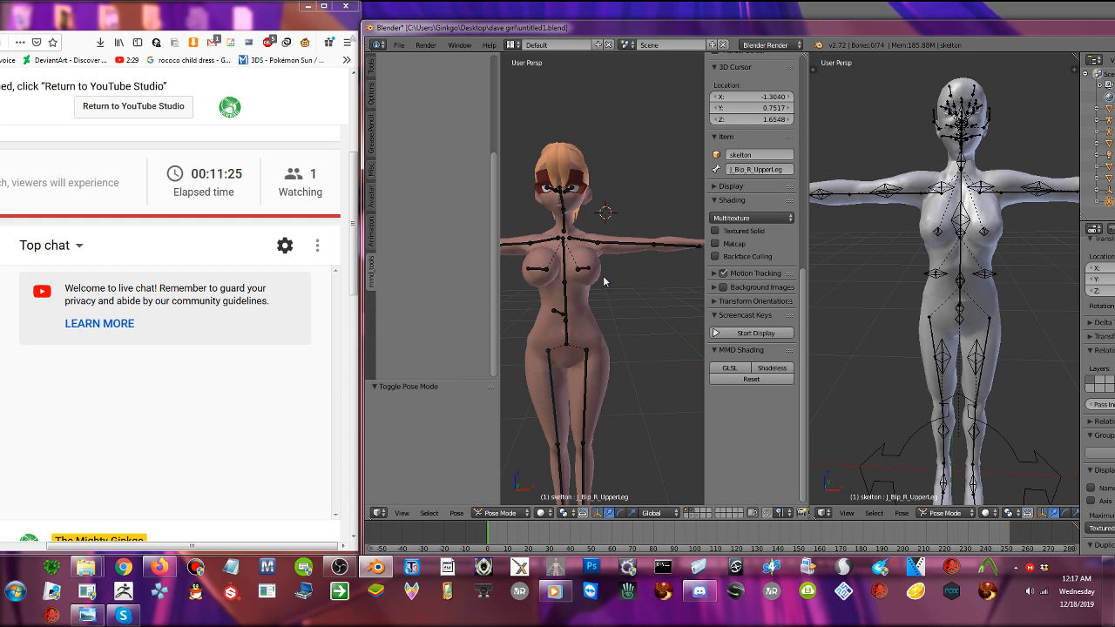
# - Select the Avatar.001 armature and put it in Pose Mode
pyautogui.rightClick(604, 277)
pyautogui.click(532, 512)
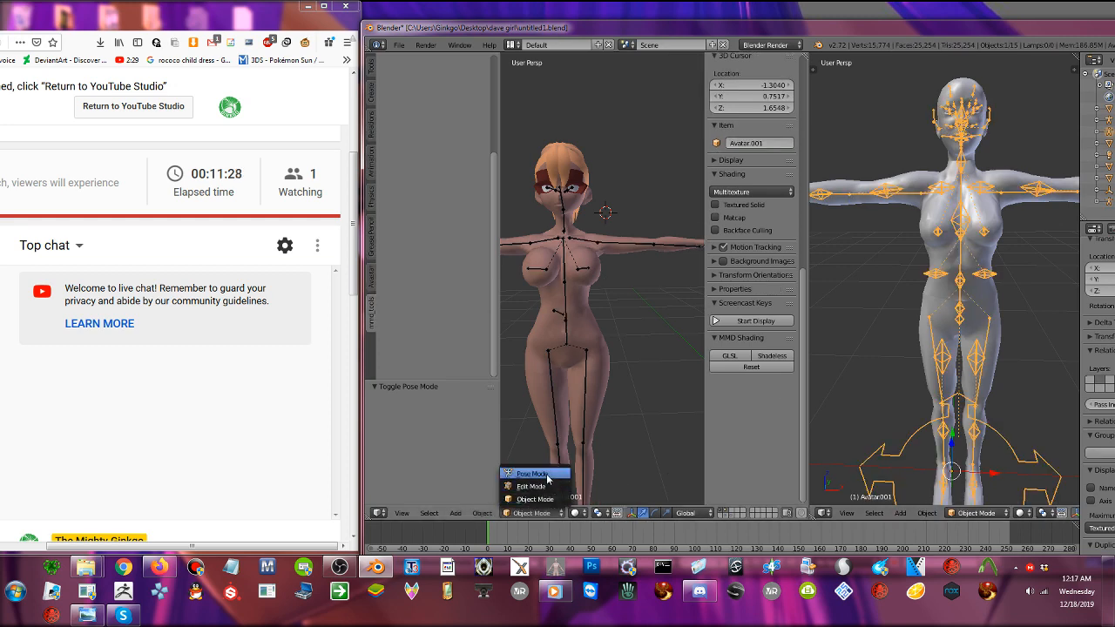
pyautogui.click(546, 475)
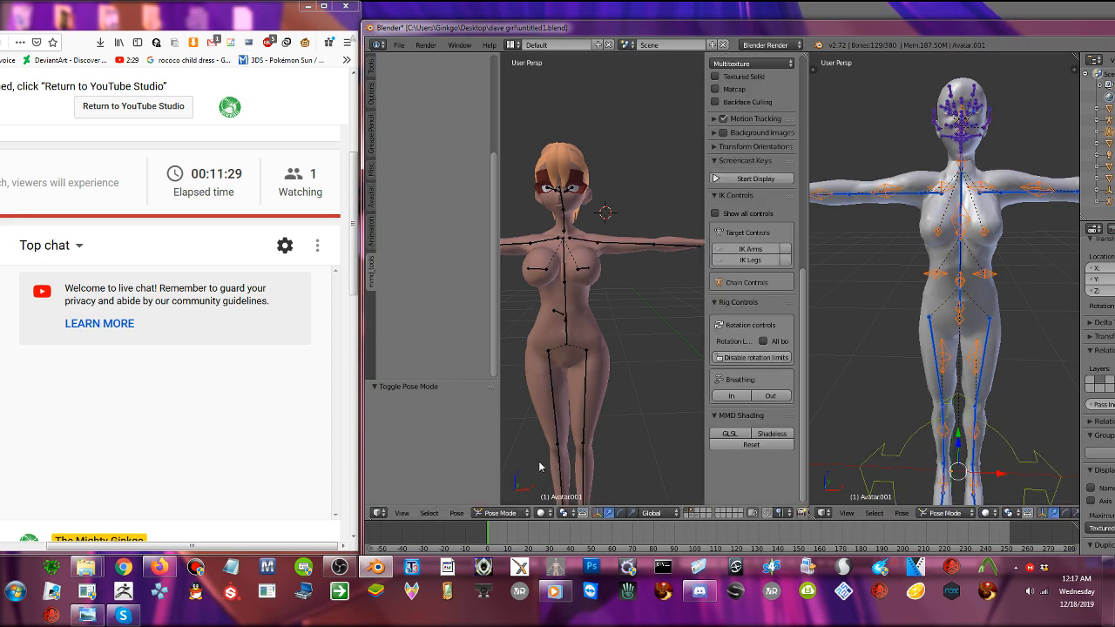
# - Take the name mCollarLeft from the Avastar left collar bone and rename the skelton armature's left shoulder bone to it
pyautogui.rightClick(994, 193)
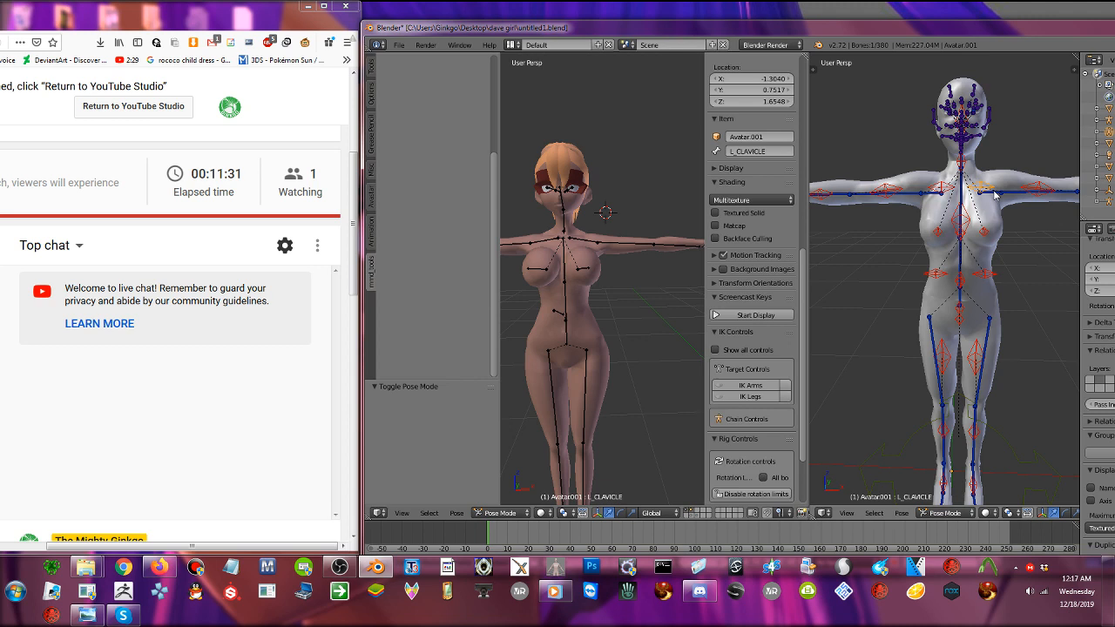
pyautogui.rightClick(996, 193)
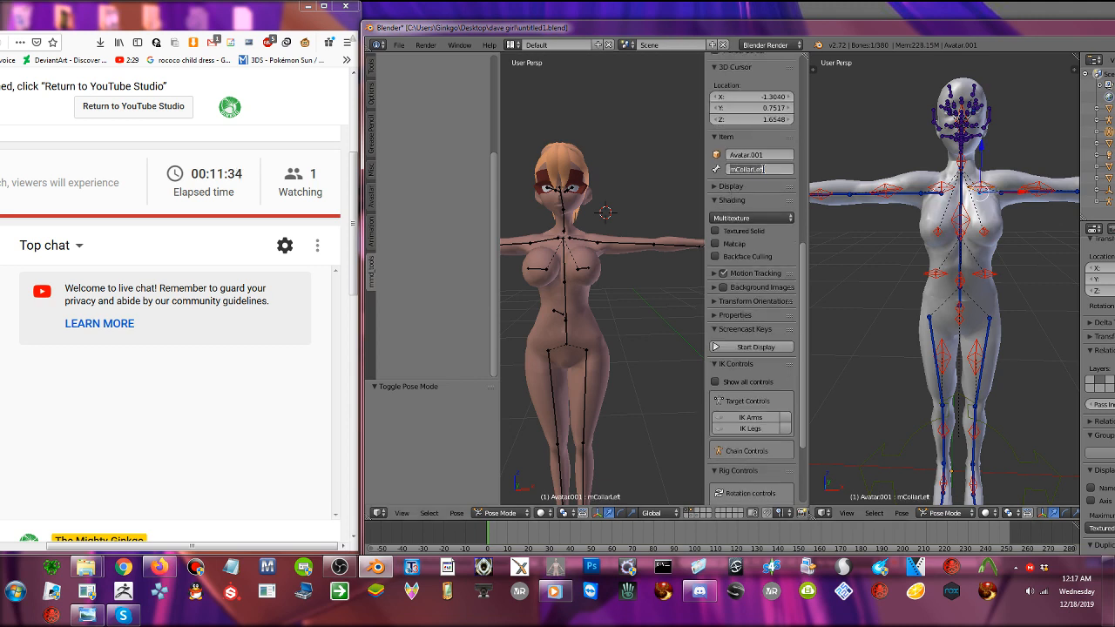
pyautogui.rightClick(580, 242)
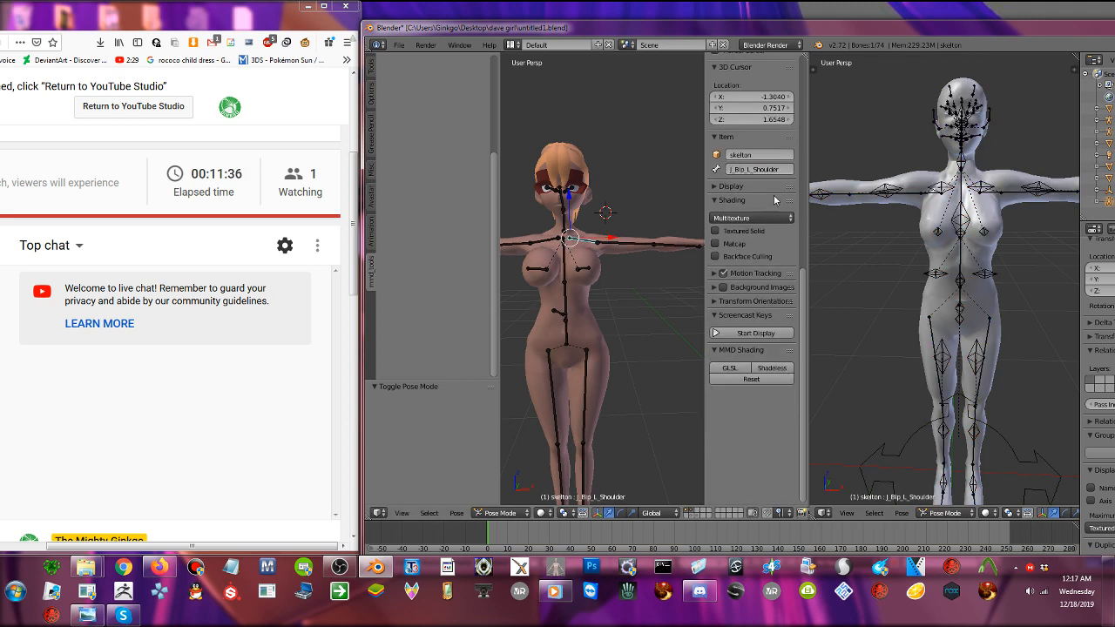
pyautogui.click(775, 171)
pyautogui.write('mCollarLeft')
pyautogui.press('Return')
# - Take the name mShoulderLeft from the Avastar left upper arm bone and rename the skelton armature's left upper arm bone to it
pyautogui.scroll(2, 609, 281)
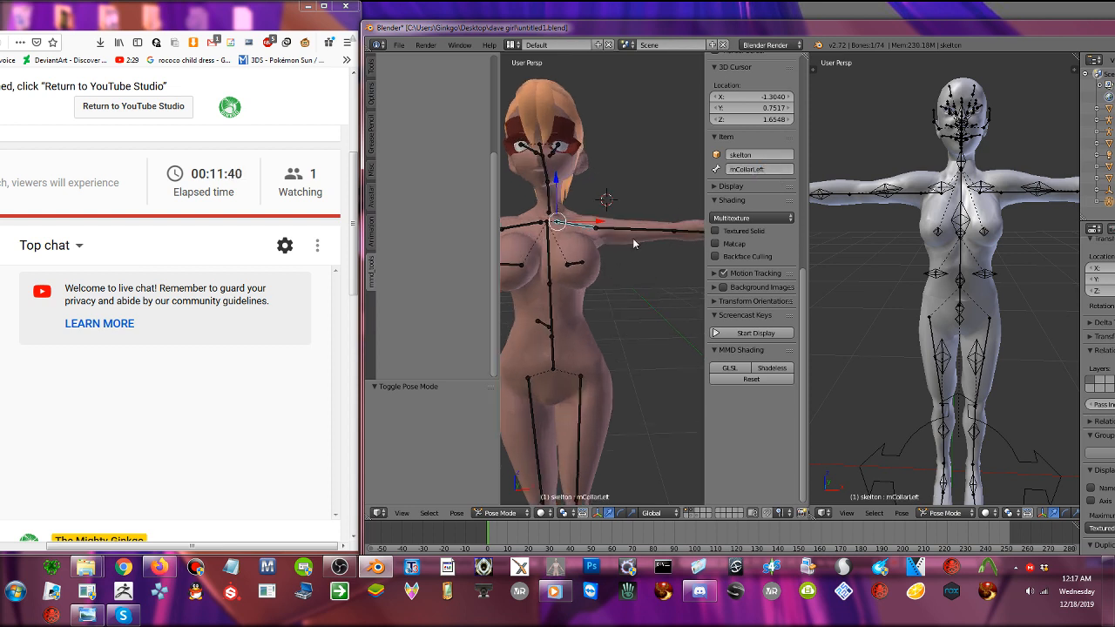
pyautogui.keyDown('shift'); pyautogui.moveTo(664, 233); pyautogui.dragTo(624, 257, button='middle'); pyautogui.keyUp('shift')
pyautogui.rightClick(948, 197)
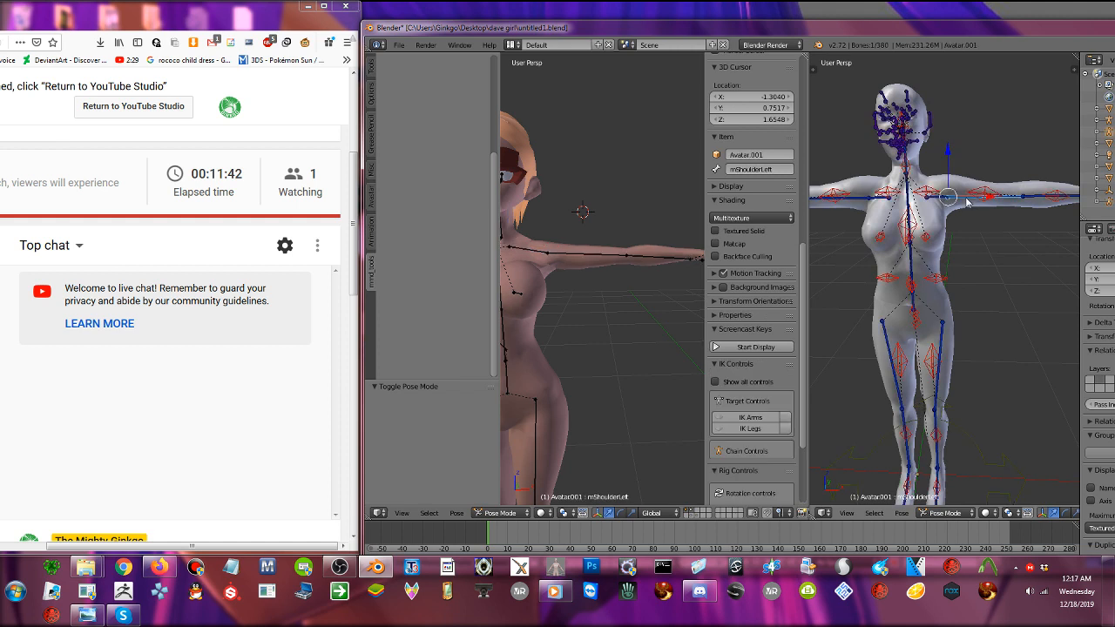
pyautogui.click(749, 168)
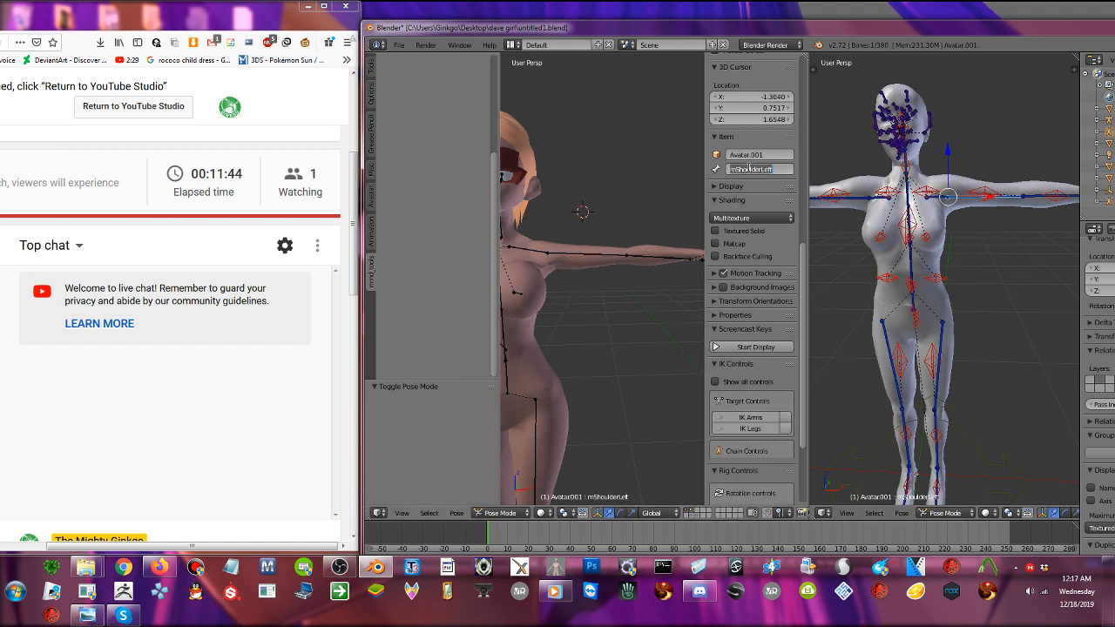
pyautogui.rightClick(587, 257)
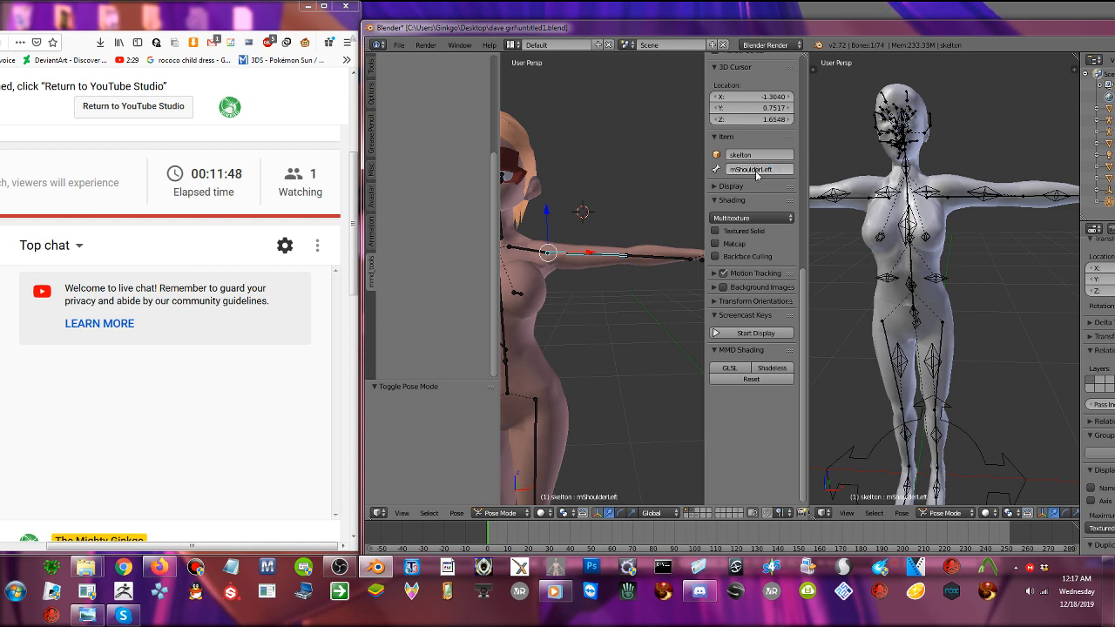
# - Rename the skelton armature's left lower arm bone to mElbowLeft, matching the Avastar left forearm bone
pyautogui.rightClick(665, 261)
pyautogui.press('KP_Decimal')
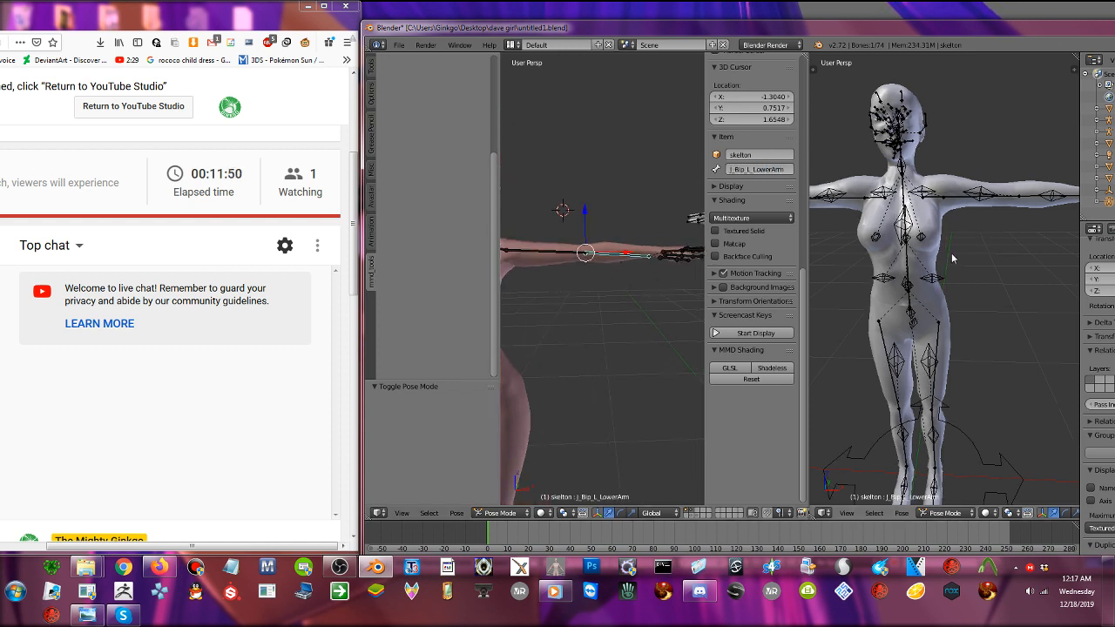
pyautogui.moveTo(953, 258); pyautogui.dragTo(983, 210, button='middle')
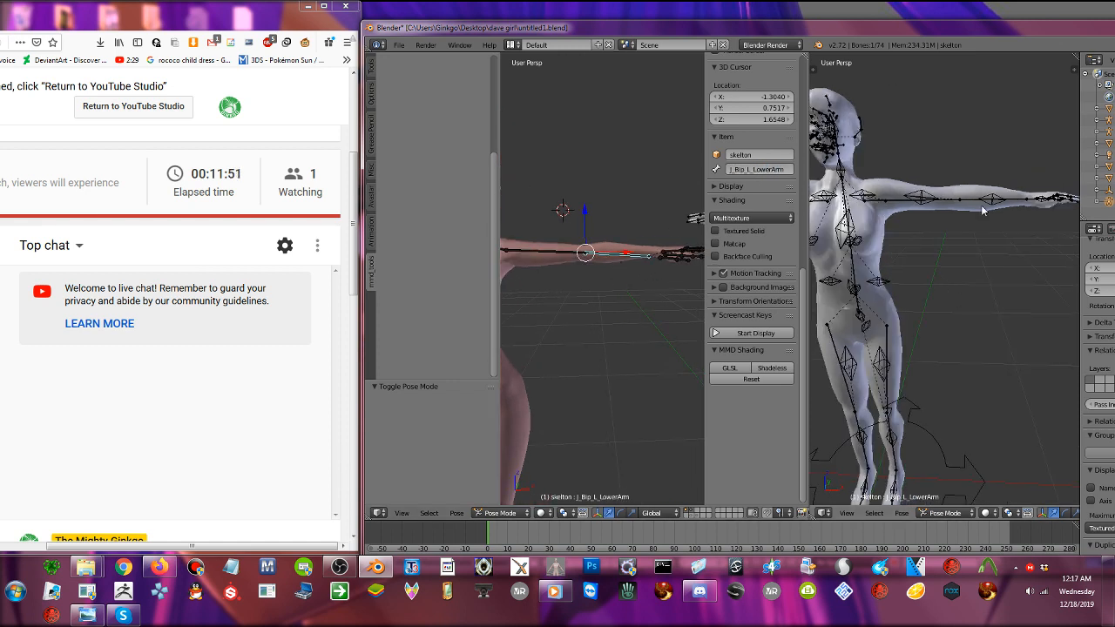
pyautogui.rightClick(983, 210)
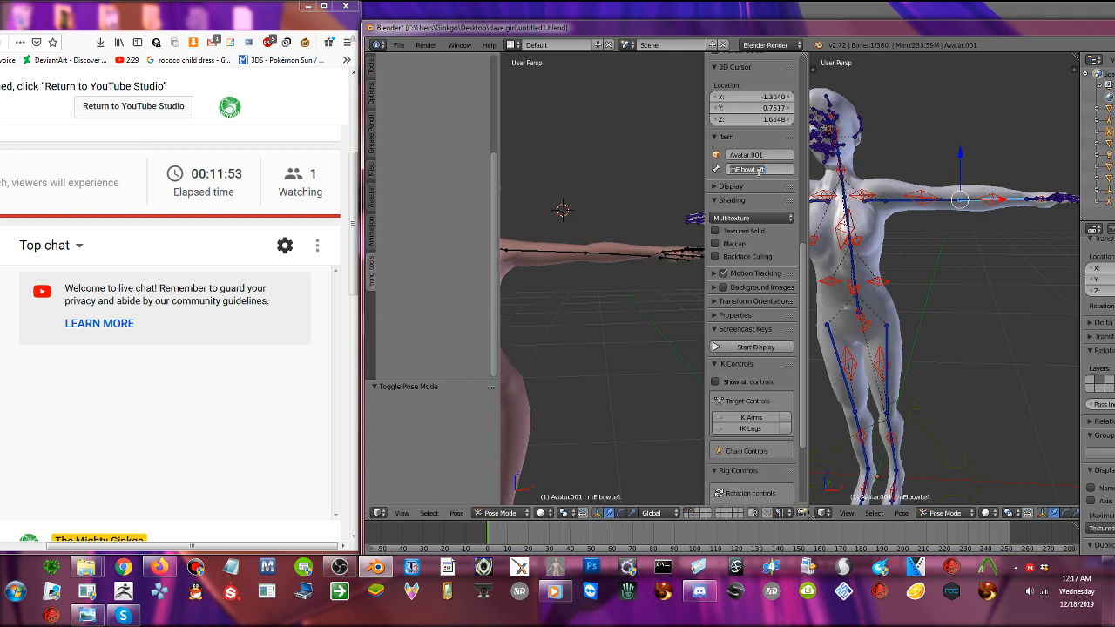
pyautogui.rightClick(621, 254)
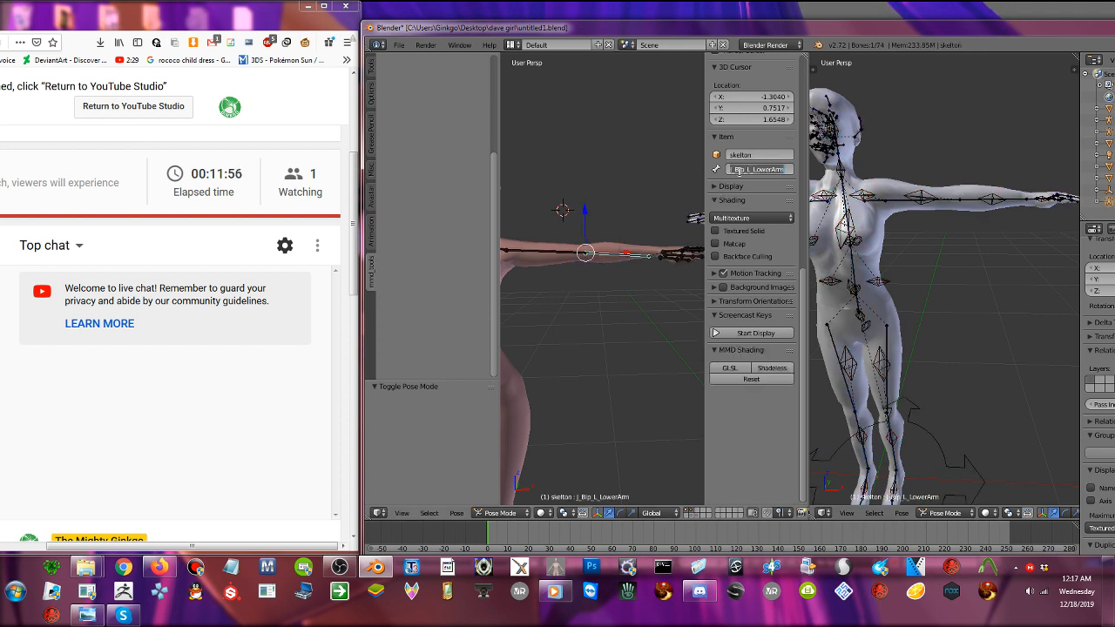
pyautogui.write('mElbowLeft')
pyautogui.press('Return')
# - Frame the left hands in both views, put the skelton armature in Edit Mode and delete the left thumb's end bone
pyautogui.scroll(2, 664, 250)
pyautogui.keyDown('shift'); pyautogui.moveTo(665, 249); pyautogui.dragTo(585, 343, button='middle'); pyautogui.keyUp('shift')
pyautogui.scroll(3, 643, 310)
pyautogui.keyDown('shift'); pyautogui.moveTo(643, 310); pyautogui.dragTo(584, 323, button='middle'); pyautogui.keyUp('shift')
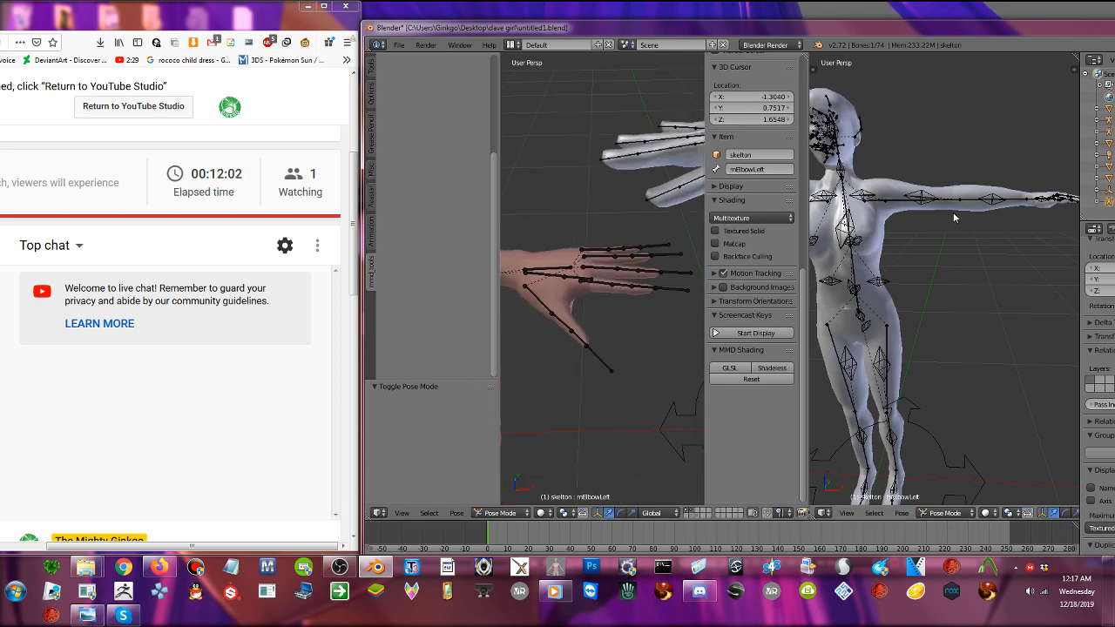
pyautogui.moveTo(953, 212); pyautogui.dragTo(875, 271, button='middle')
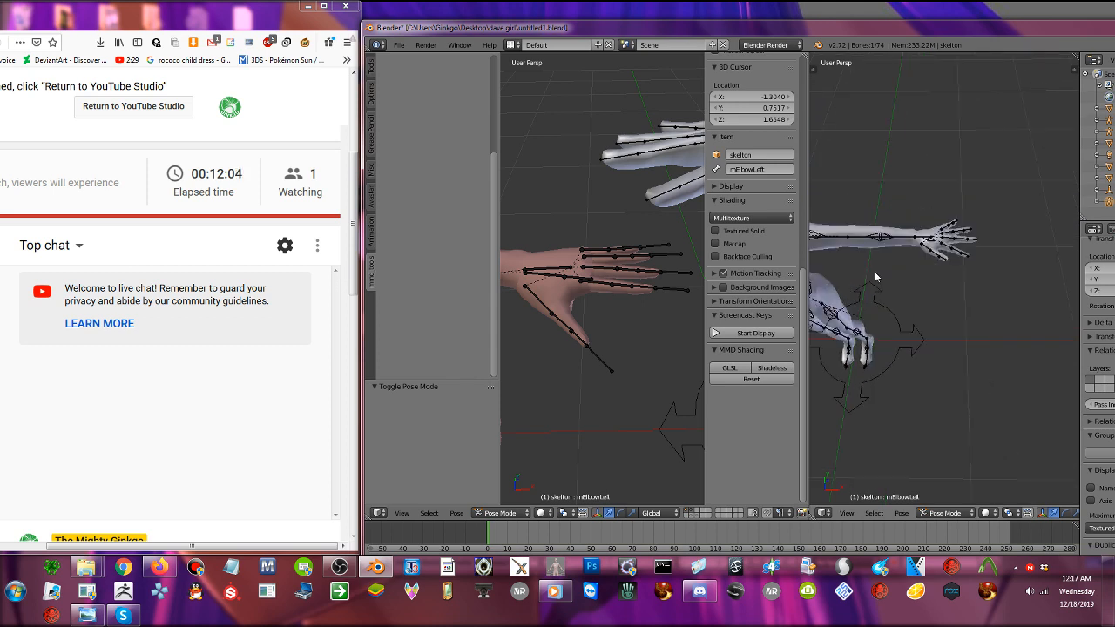
pyautogui.scroll(3, 875, 270)
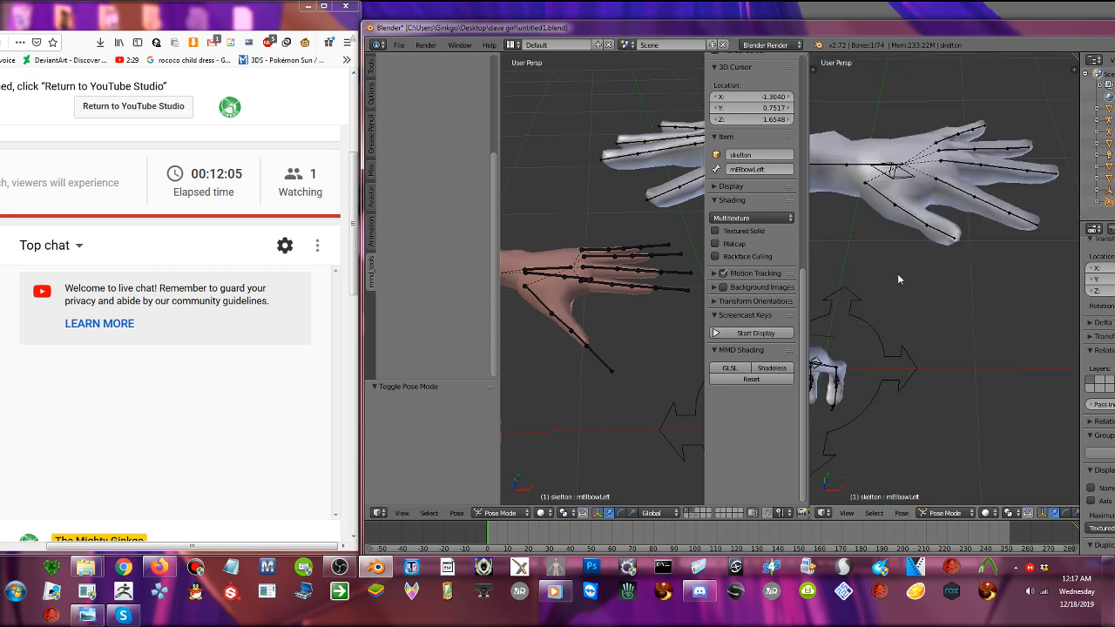
pyautogui.rightClick(605, 353)
pyautogui.press('Tab')
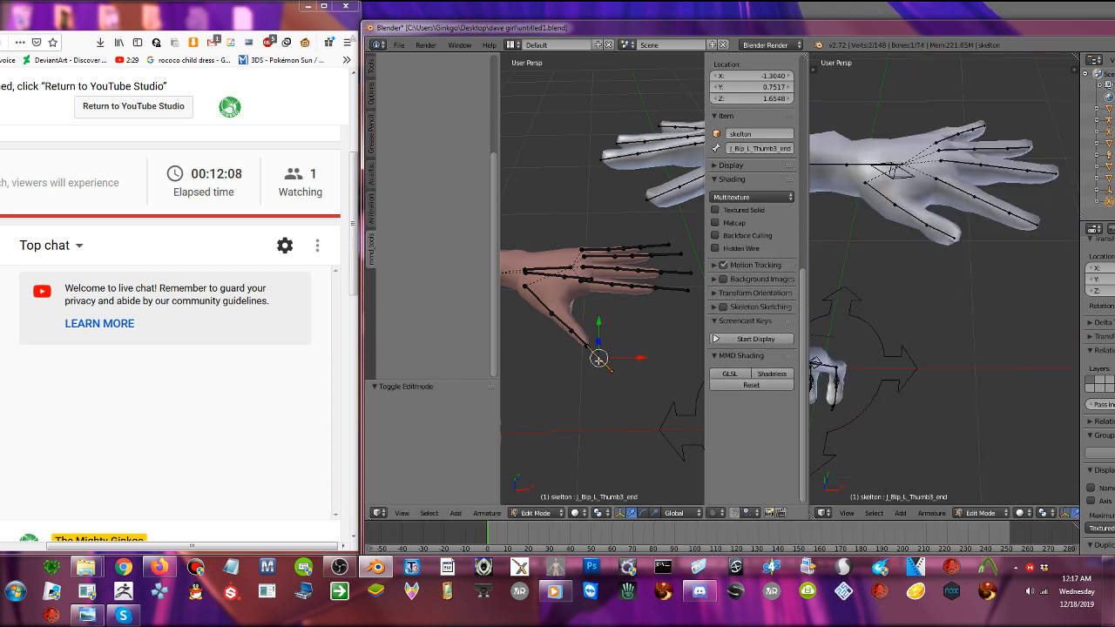
pyautogui.press('x')
pyautogui.click(601, 353)
# - Delete the end bones of the left index, middle, ring and little fingers, and return the skelton armature to Pose Mode
pyautogui.rightClick(671, 289)
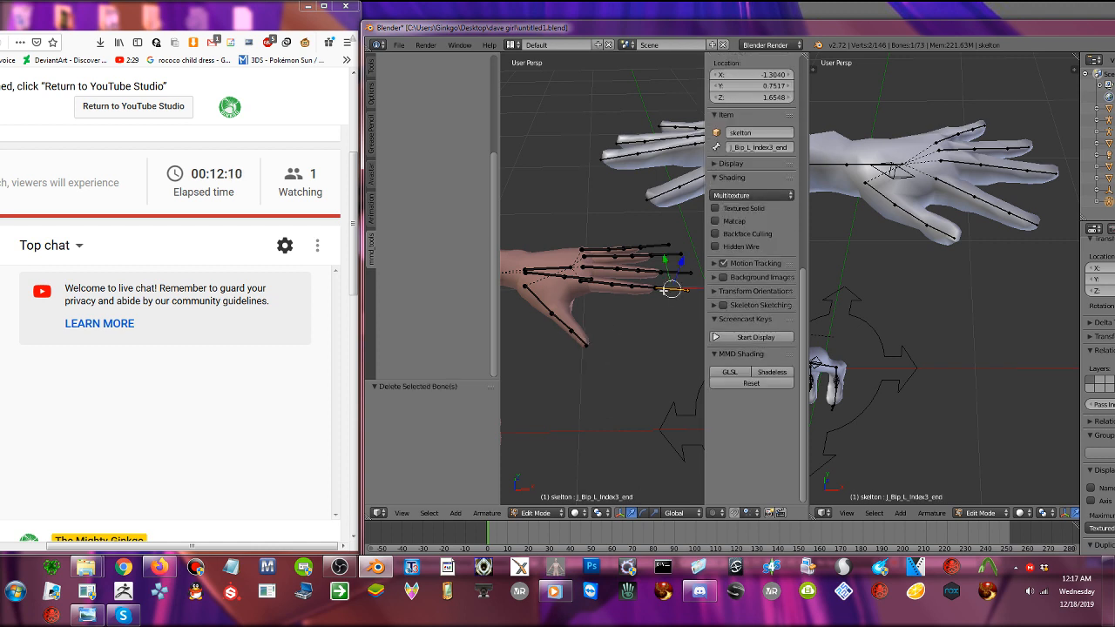
pyautogui.press('x')
pyautogui.click(672, 270)
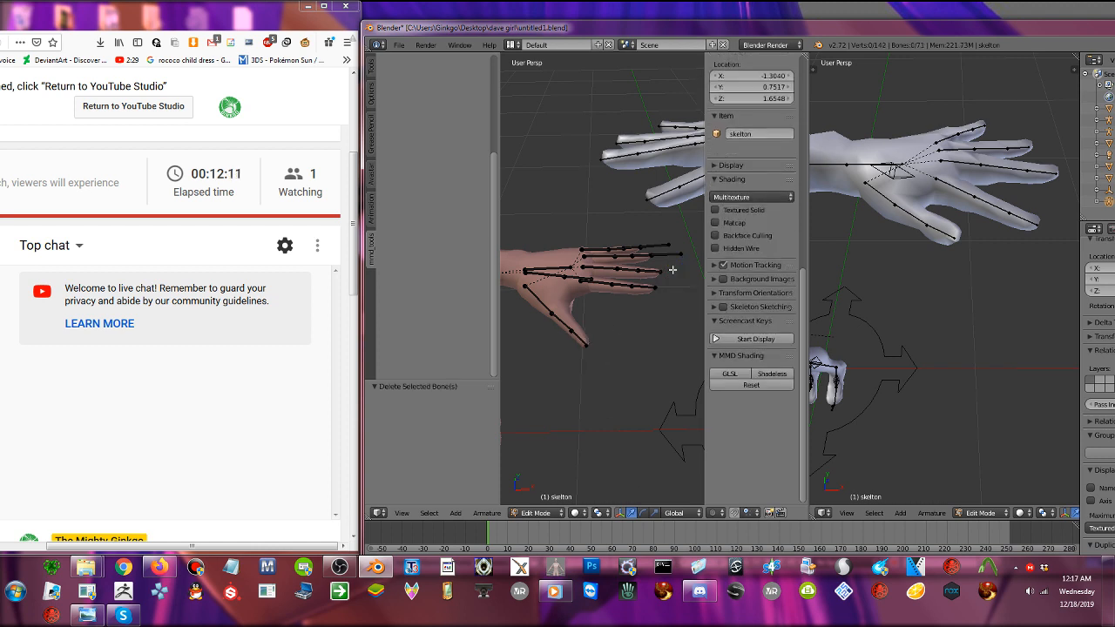
pyautogui.rightClick(652, 249)
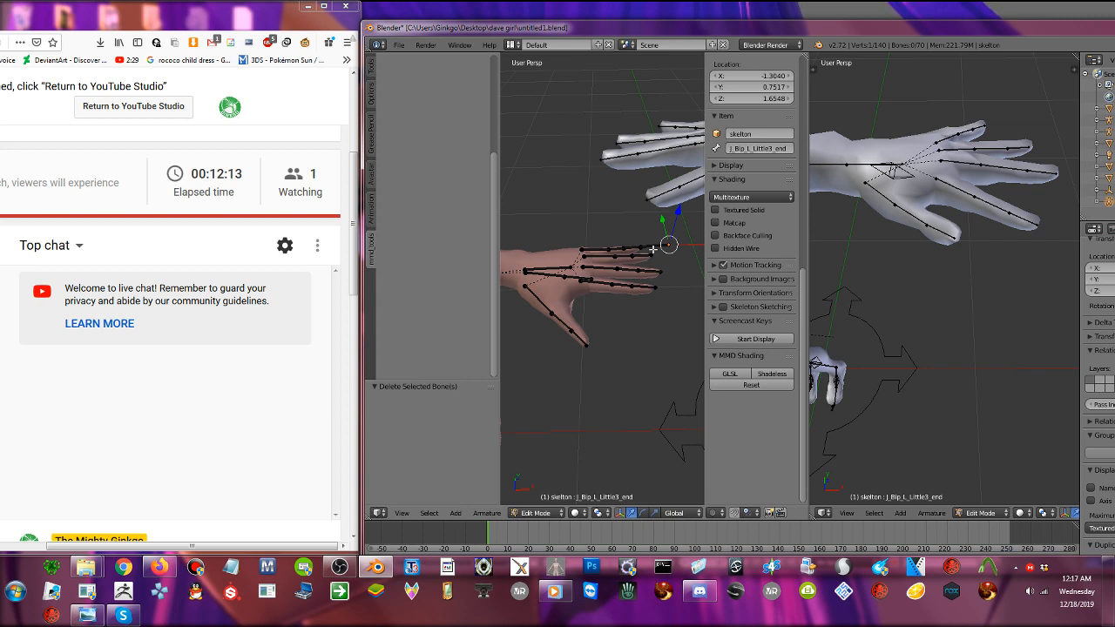
pyautogui.press('x')
pyautogui.click(610, 277)
pyautogui.hotkey('ctrl', 'Tab')
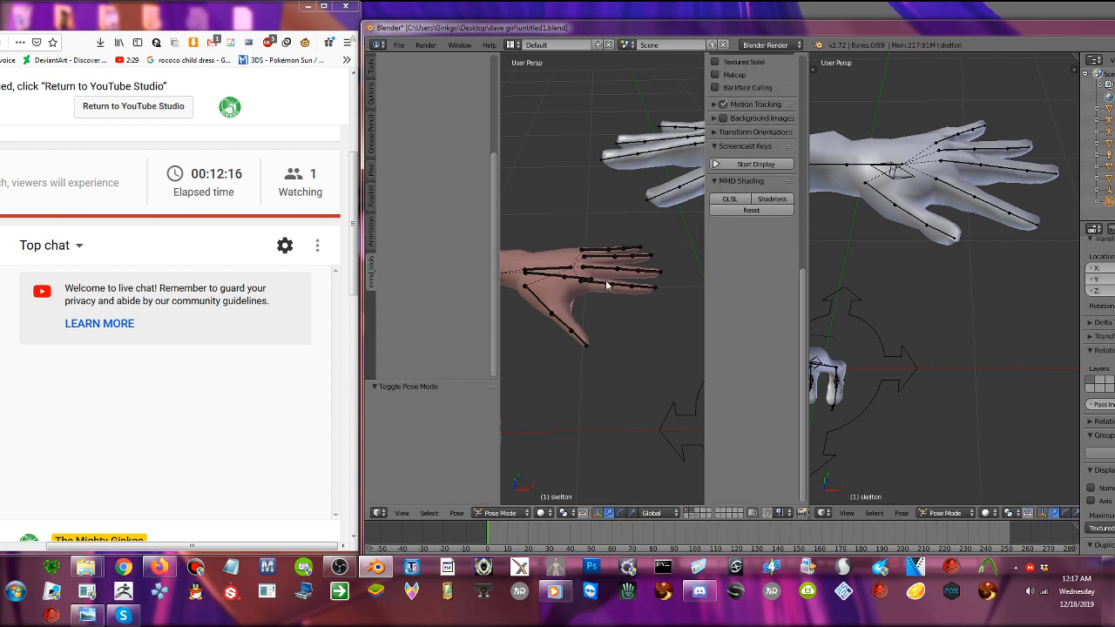
# - Rename the skelton armature's first left thumb bone to mHandThumb1Left, matching the Avastar thumb base bone
pyautogui.rightClick(543, 303)
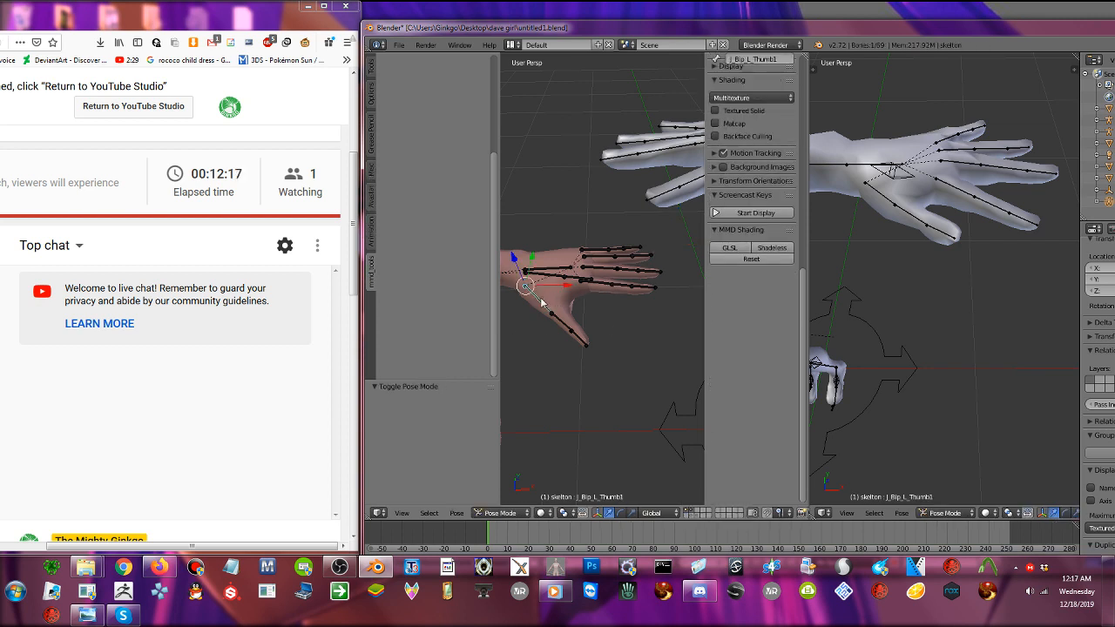
pyautogui.rightClick(880, 194)
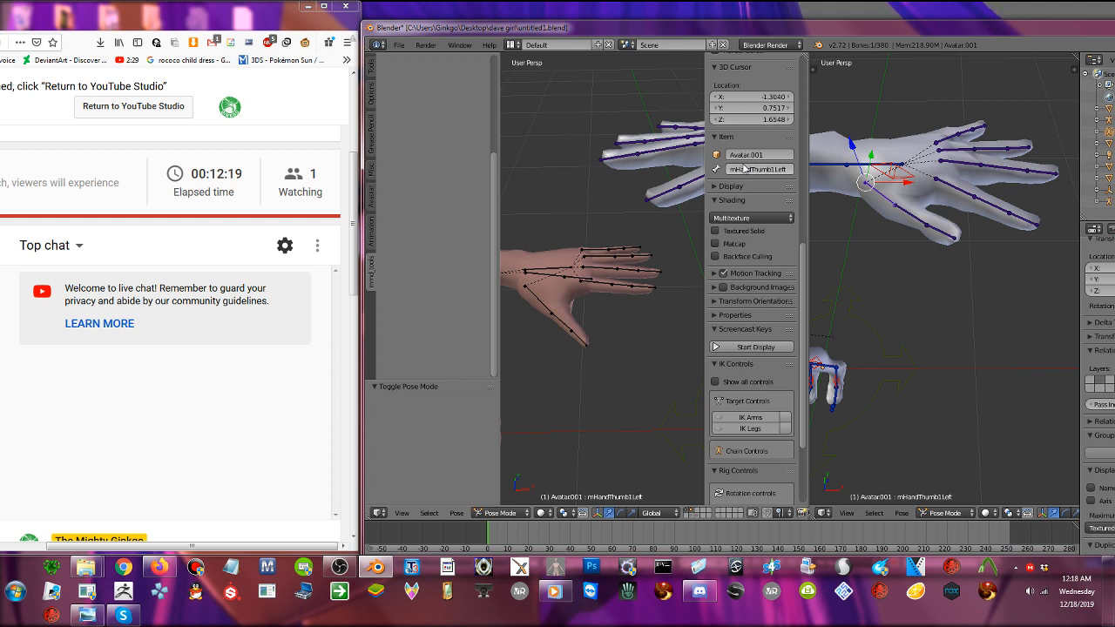
pyautogui.rightClick(542, 301)
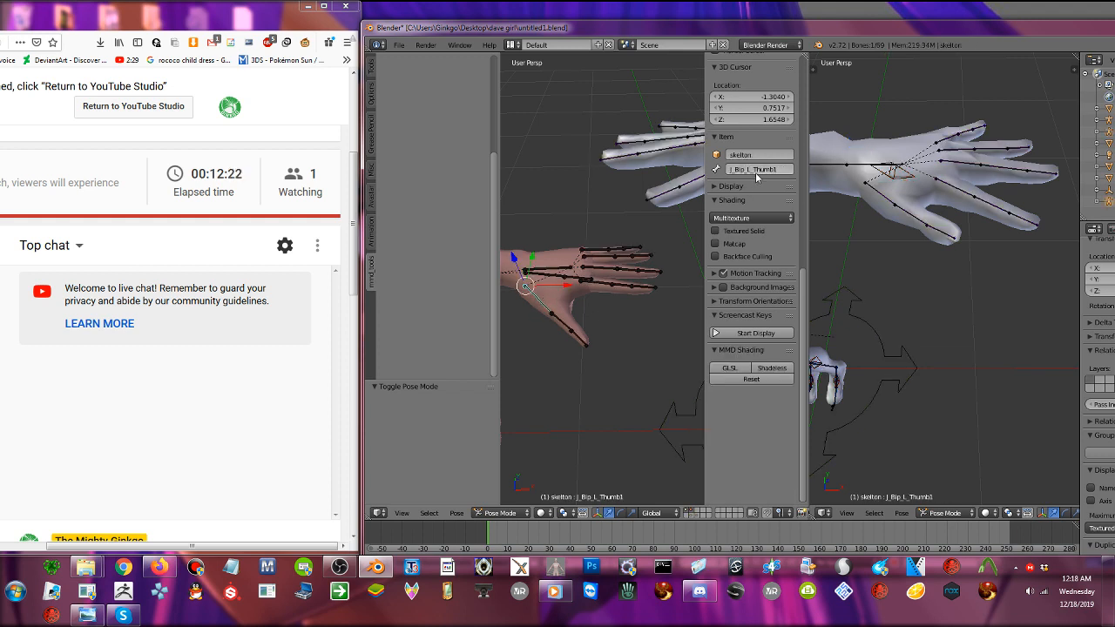
pyautogui.click(758, 173)
pyautogui.write('mHandThumb1Left')
pyautogui.press('Return')
# - Copy the name mHandThumb2Left from the Avastar rig and rename the skelton armature's second left thumb bone to it
pyautogui.rightClick(913, 215)
pyautogui.click(765, 165)
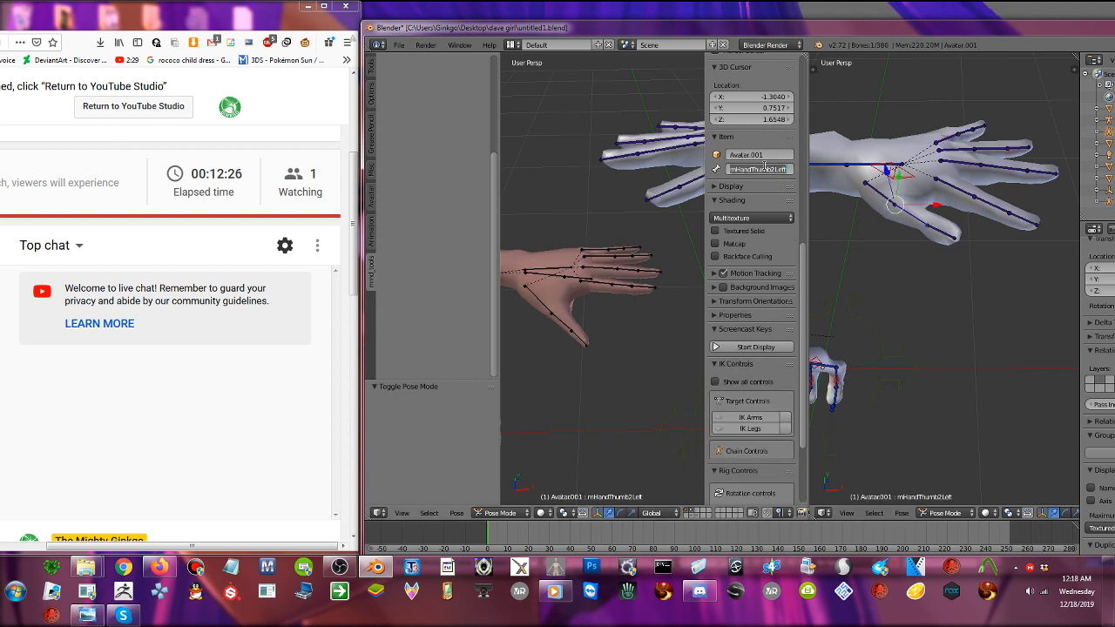
pyautogui.rightClick(560, 319)
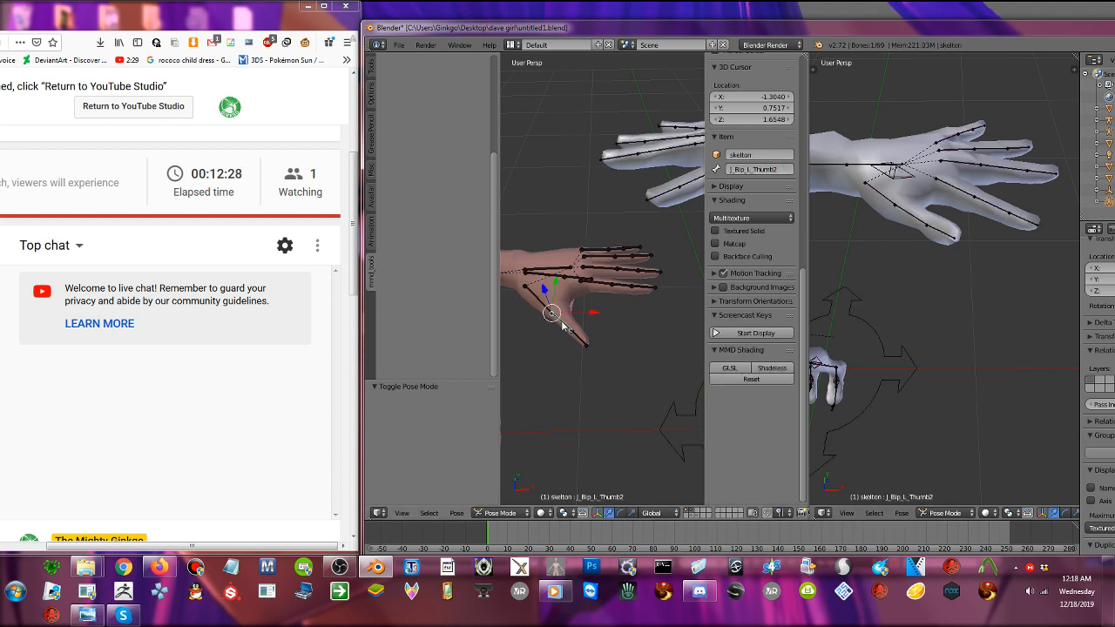
pyautogui.click(775, 171)
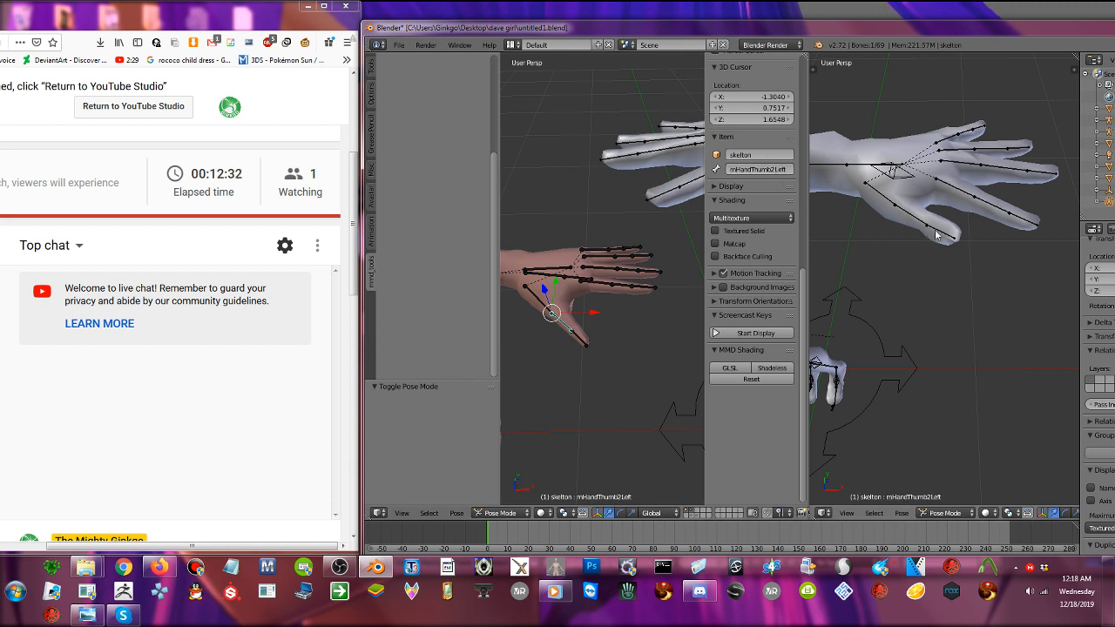
# - Copy the name mHandThumb3Left from the Avastar thumb tip bone and rename the skelton armature's third left thumb bone to it
pyautogui.rightClick(932, 235)
pyautogui.click(775, 170)
pyautogui.hotkey('ctrl', 'c')
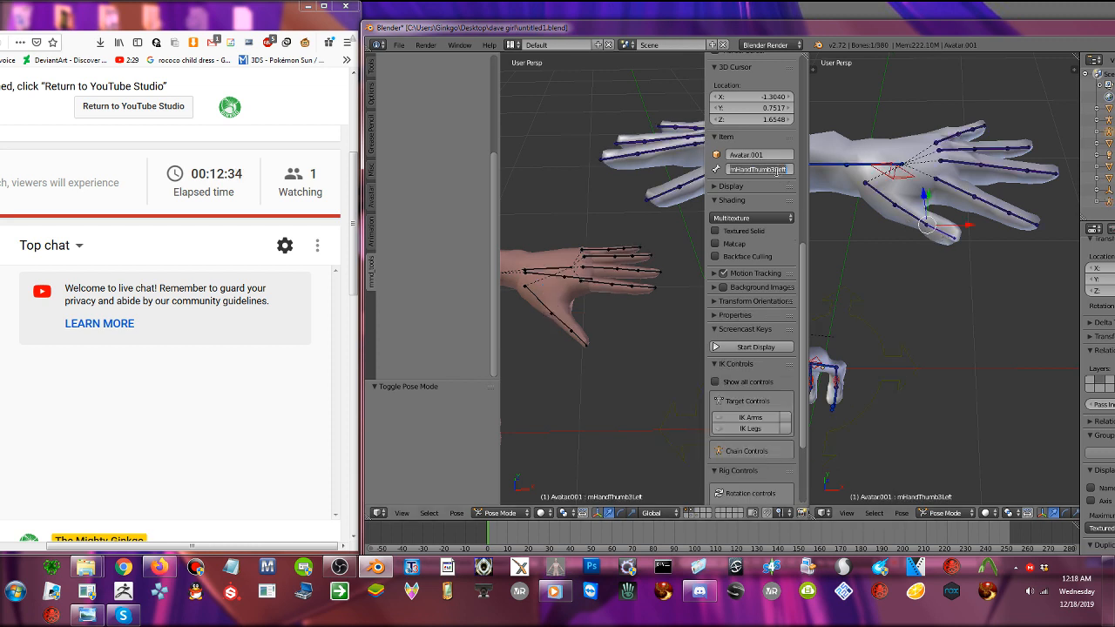
pyautogui.rightClick(575, 335)
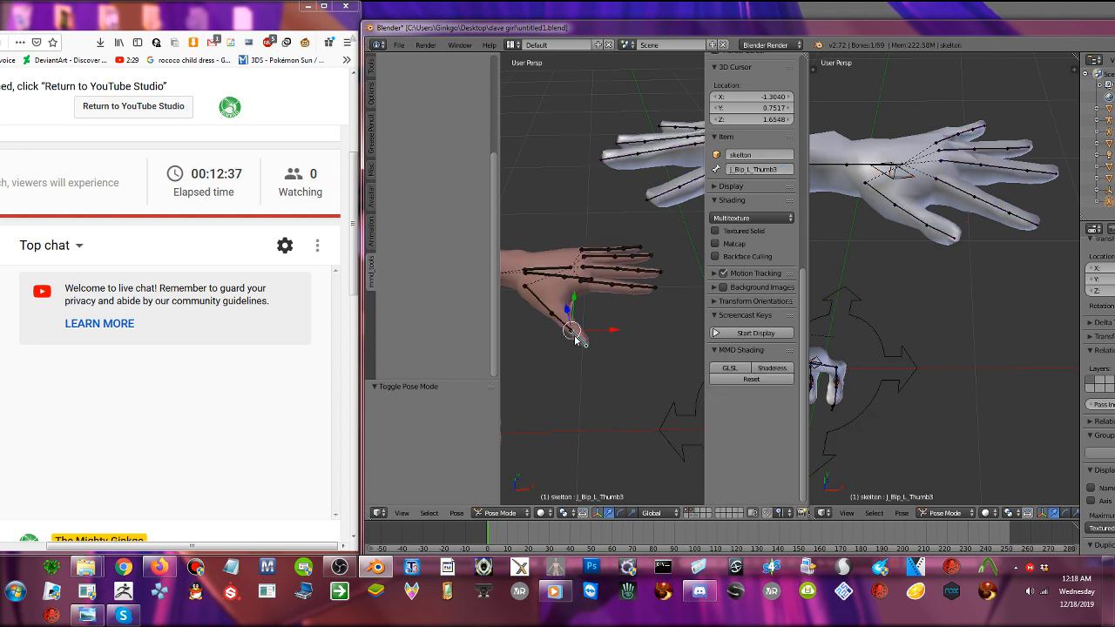
pyautogui.hotkey('ctrl', 'v')
# - Take the name mHandIndex1Left from the Avastar rig and rename the skelton armature's first left index finger bone to it
pyautogui.moveTo(662, 282); pyautogui.dragTo(669, 326, button='middle')
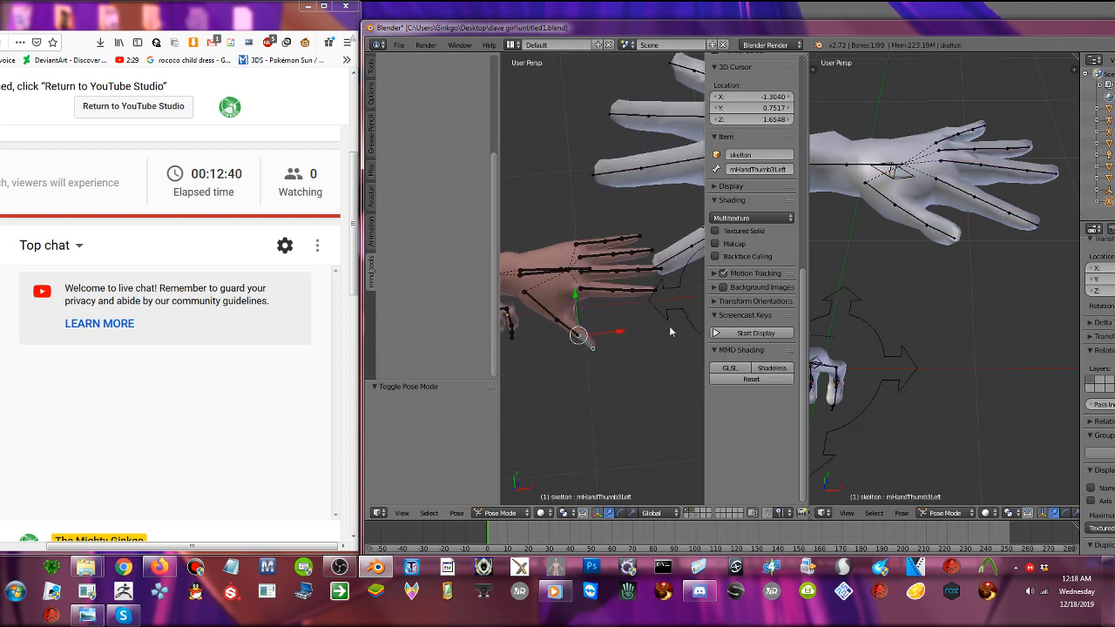
pyautogui.scroll(3, 597, 312)
pyautogui.moveTo(593, 304); pyautogui.dragTo(601, 328, button='middle')
pyautogui.rightClick(601, 321)
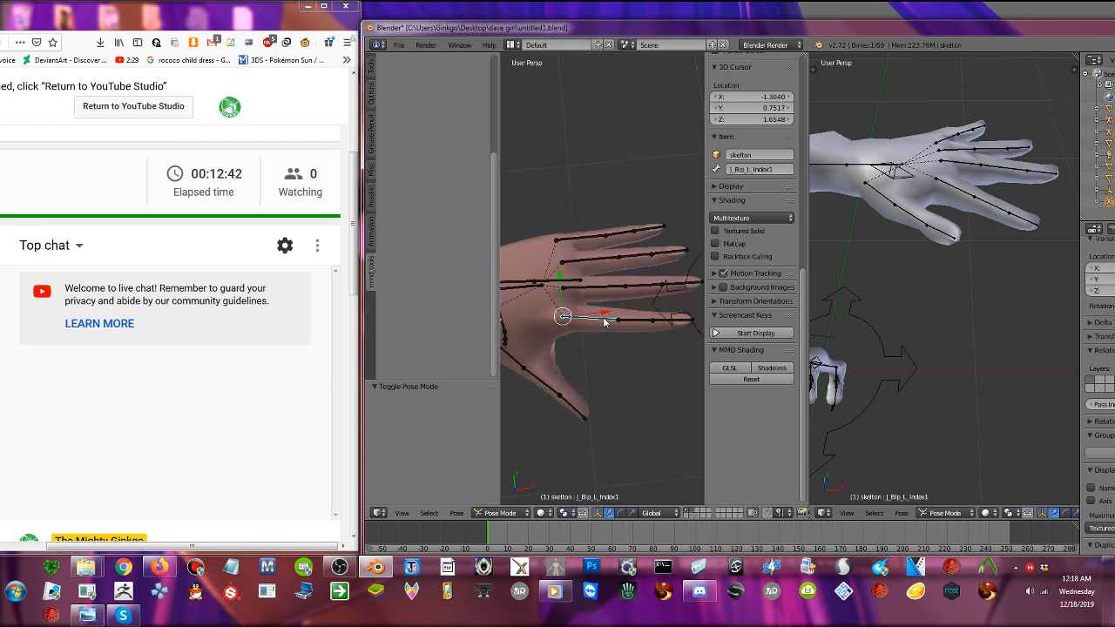
pyautogui.rightClick(944, 193)
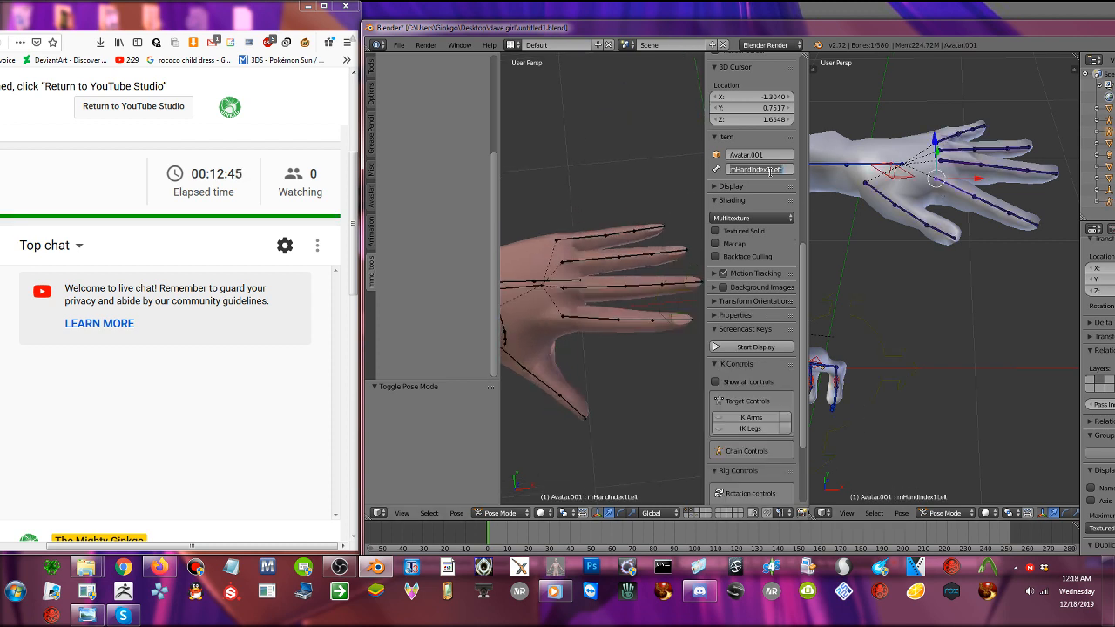
pyautogui.rightClick(575, 319)
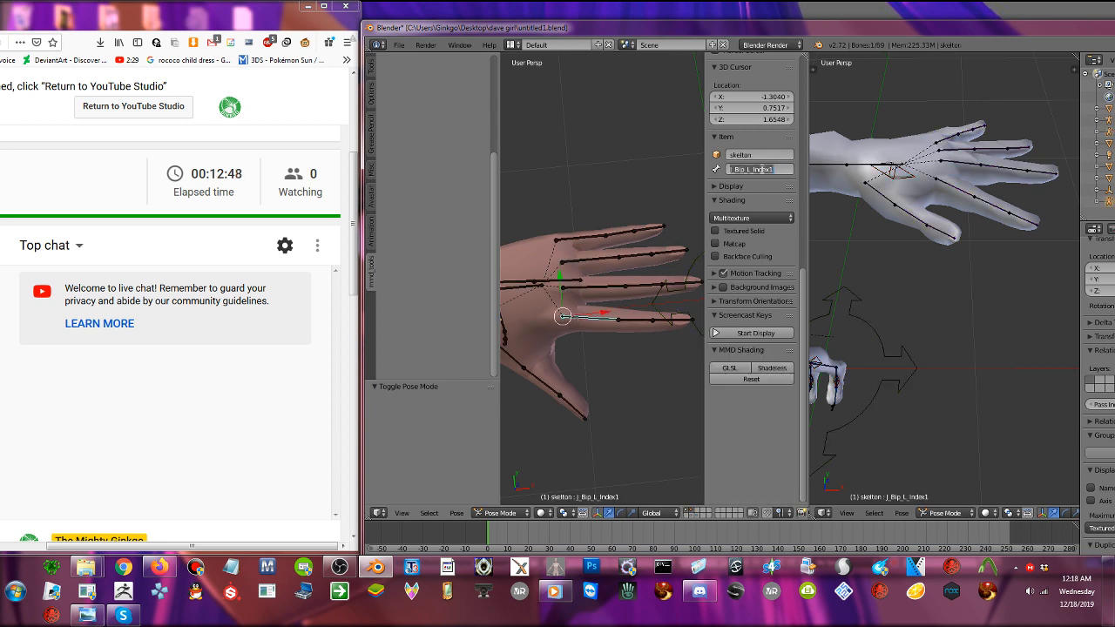
pyautogui.press('Return')
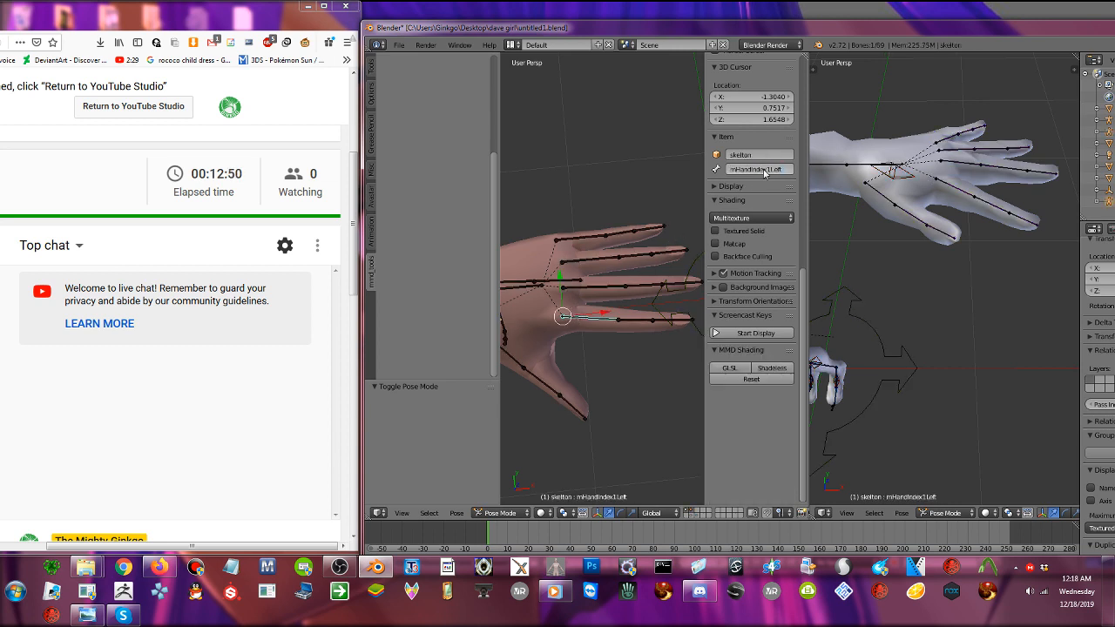
# - Copy the name mHandIndex2Left from the Avastar rig and rename the skelton armature's second left index finger bone to it
pyautogui.rightClick(990, 206)
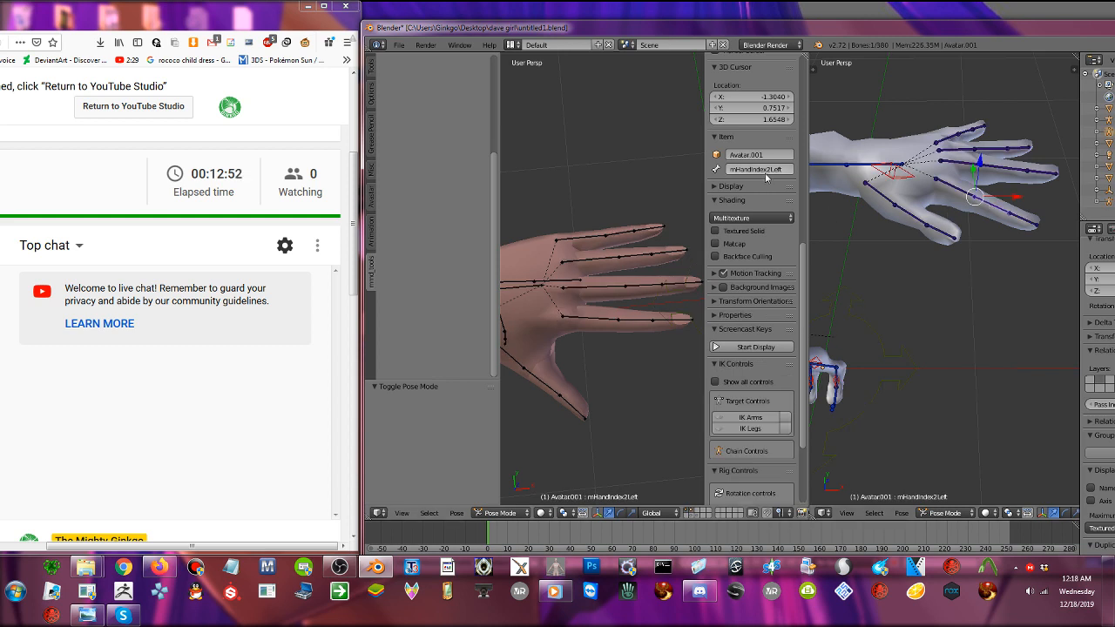
pyautogui.click(764, 171)
pyautogui.hotkey('ctrl', 'c')
pyautogui.press('Escape')
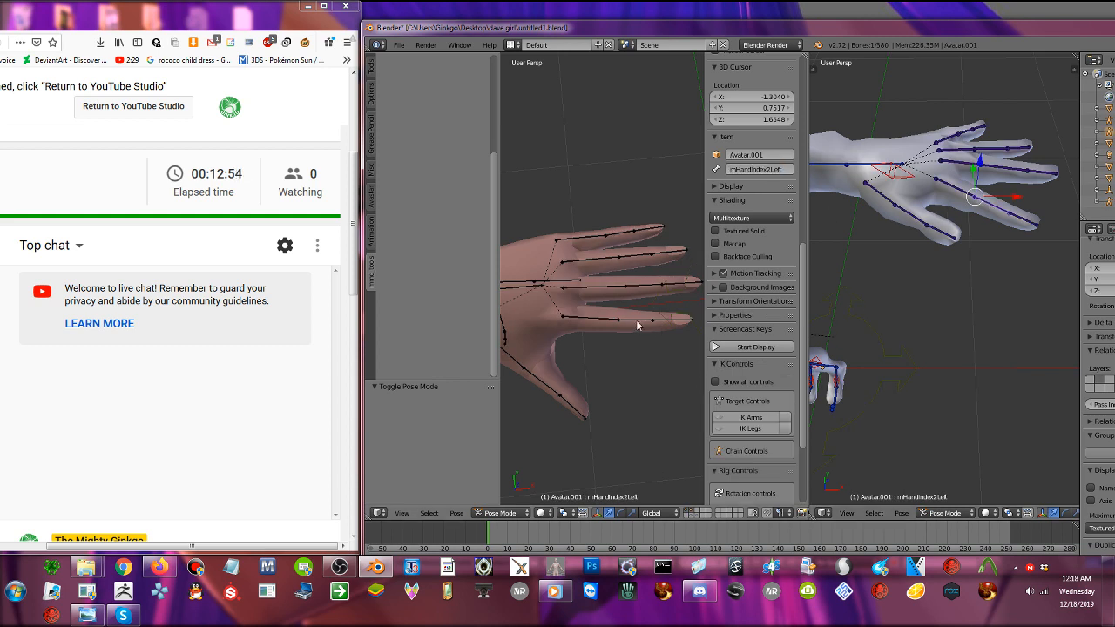
pyautogui.rightClick(638, 322)
pyautogui.click(773, 168)
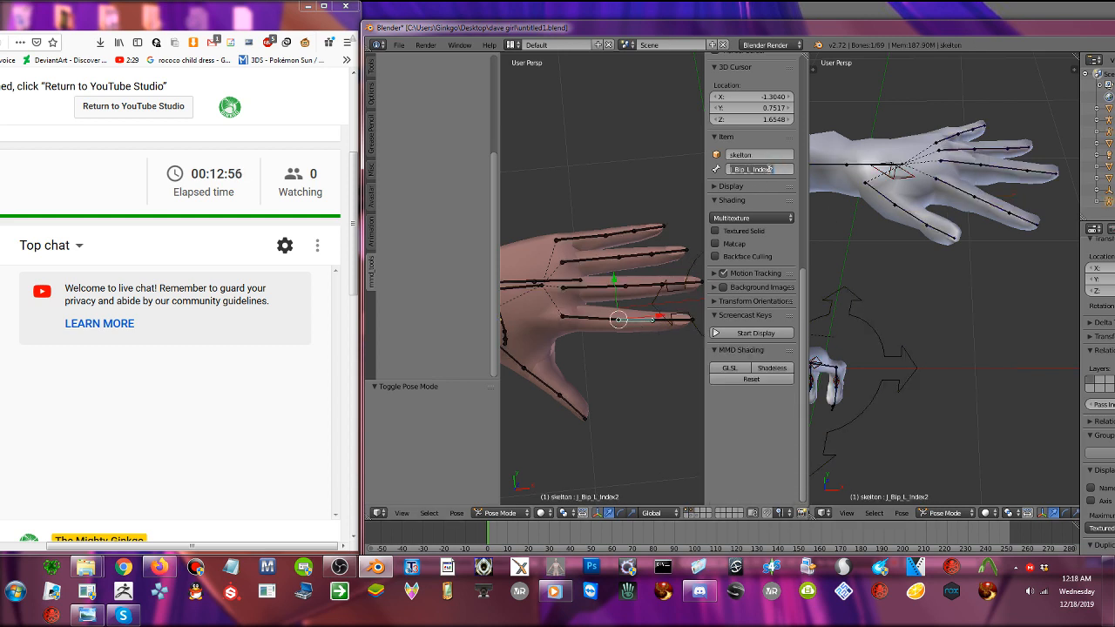
pyautogui.hotkey('ctrl', 'v')
pyautogui.press('Return')
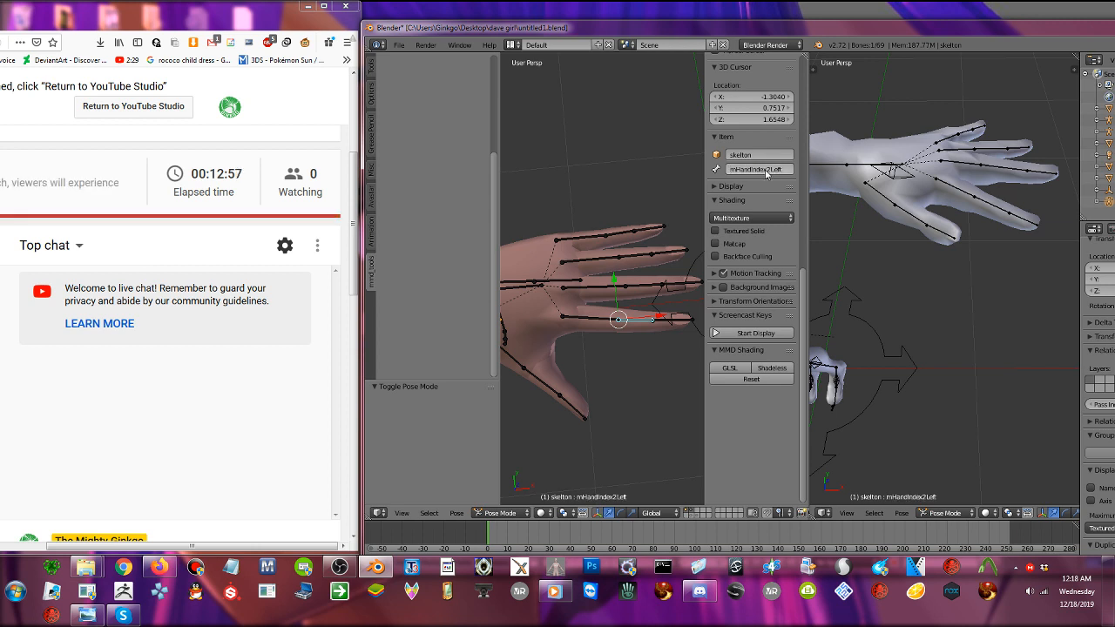
pyautogui.rightClick(1024, 220)
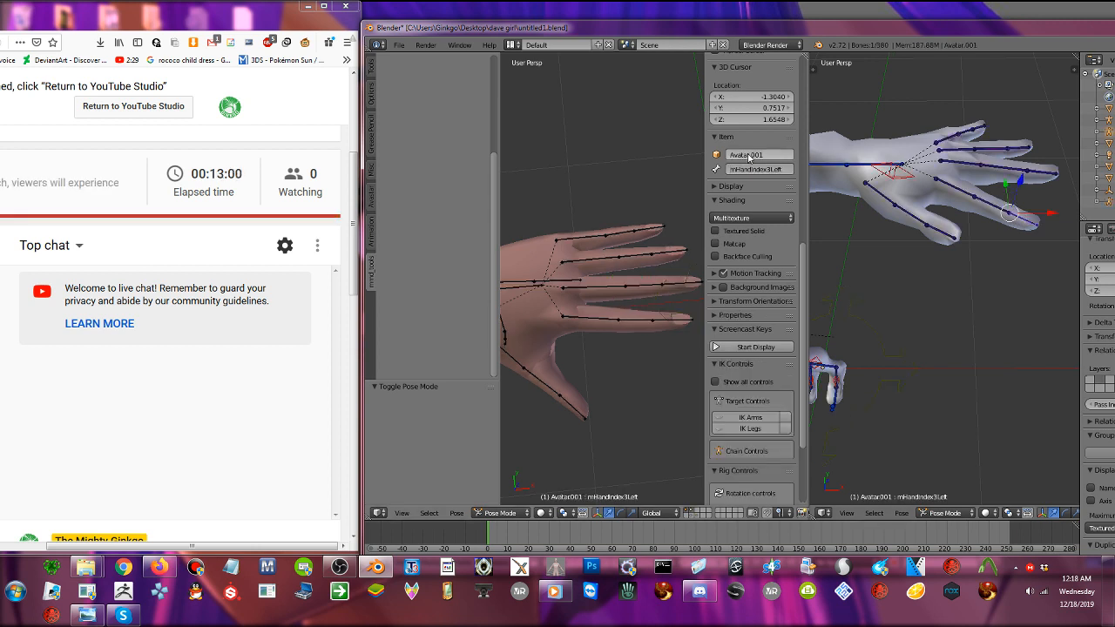
pyautogui.click(752, 169)
pyautogui.hotkey('ctrl', 'v')
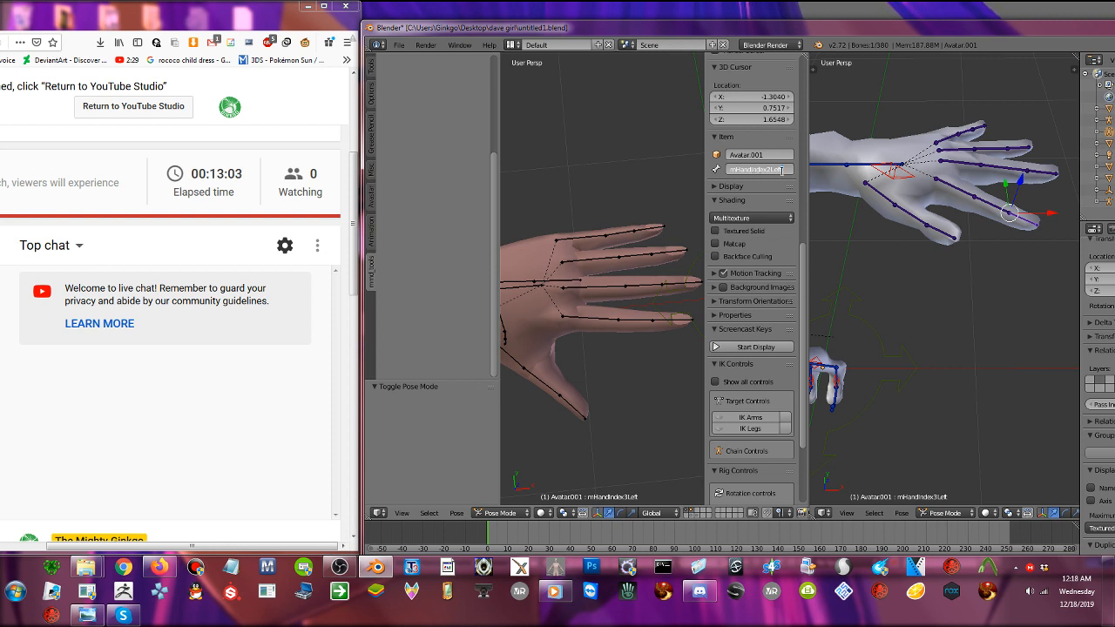
pyautogui.press('Return')
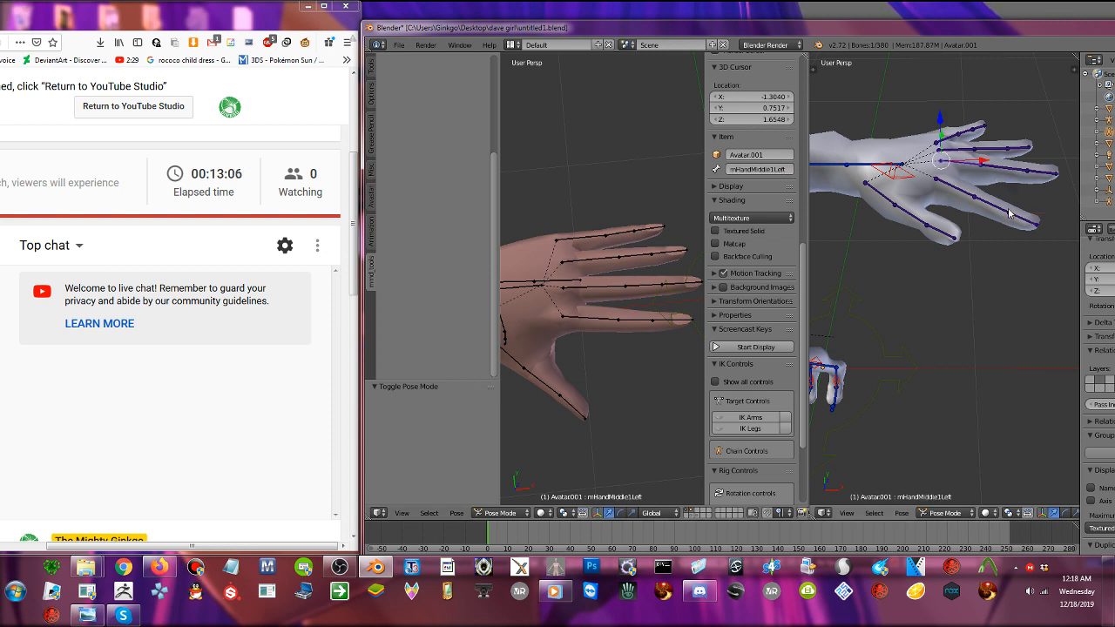
# - Copy the name mHandIndex3Left from the Avastar index fingertip bone and rename the skelton armature's third left middle finger bone to it
pyautogui.click(785, 168)
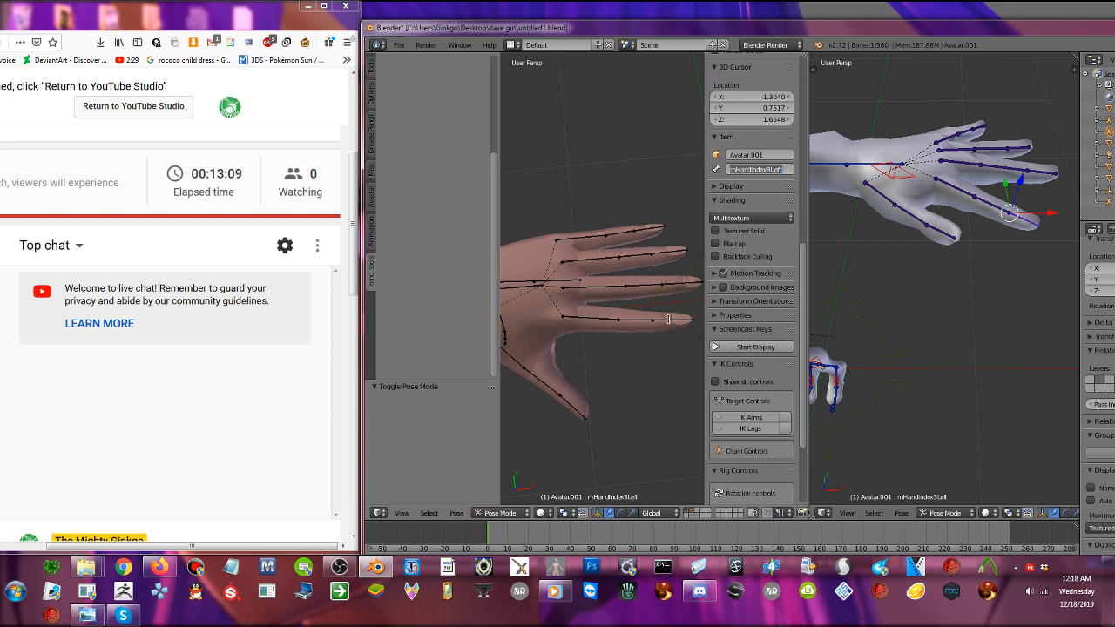
pyautogui.press('Return')
pyautogui.rightClick(674, 285)
pyautogui.click(775, 168)
pyautogui.hotkey('ctrl', 'v')
pyautogui.press('Return')
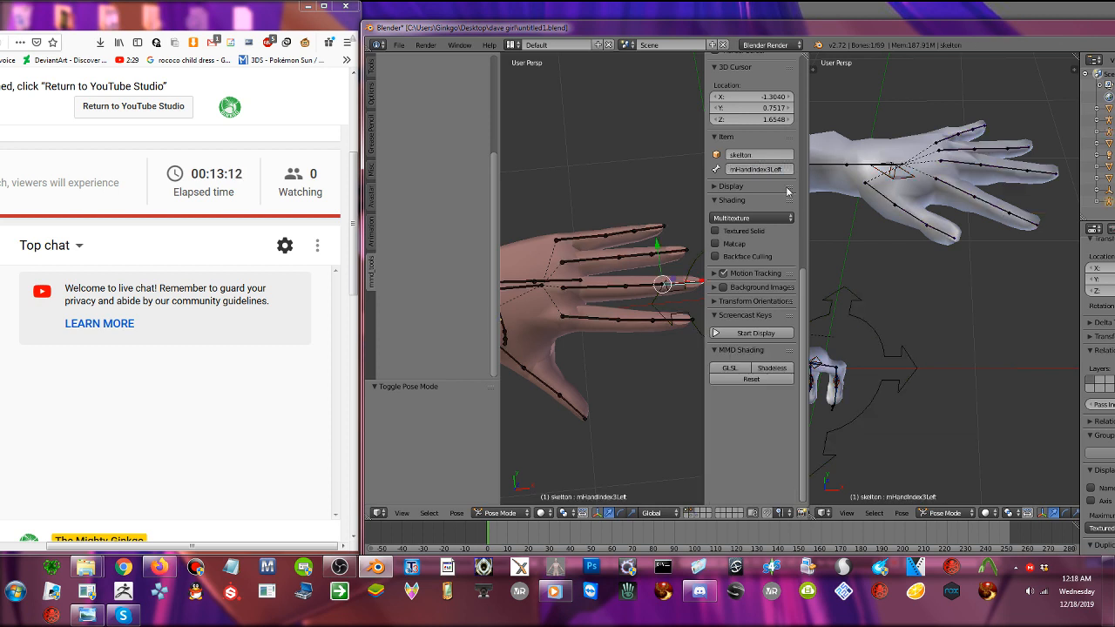
# - Copy the name mHandMiddle1Left from the Avastar rig and rename the skelton armature's first left ring finger bone to it
pyautogui.moveTo(613, 311); pyautogui.dragTo(617, 330, button='middle')
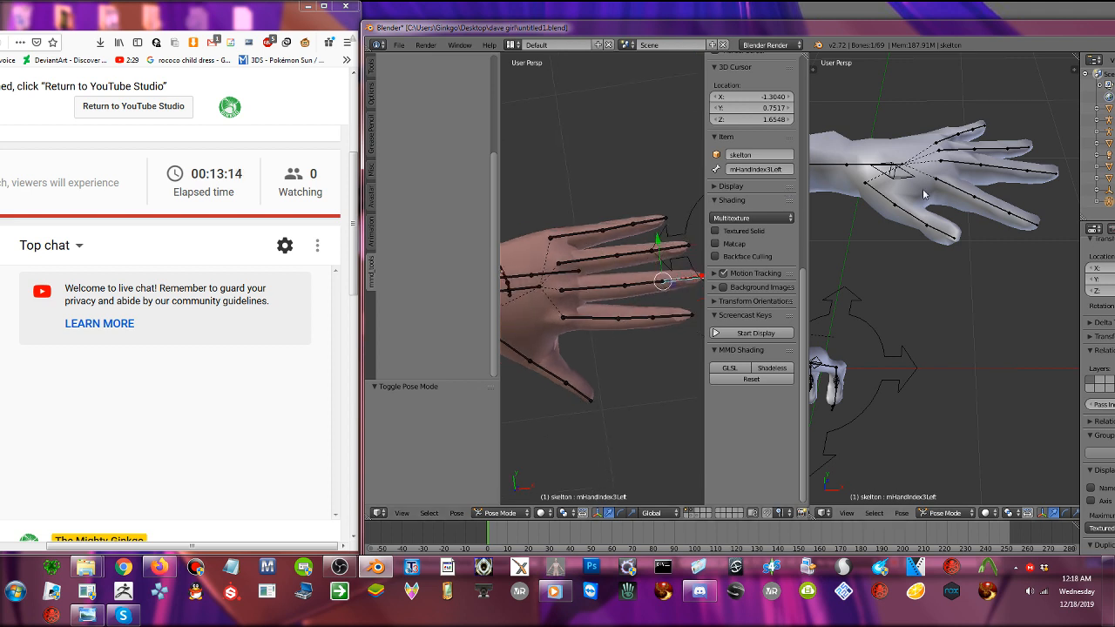
pyautogui.moveTo(943, 160); pyautogui.dragTo(952, 206, button='middle')
pyautogui.rightClick(956, 156)
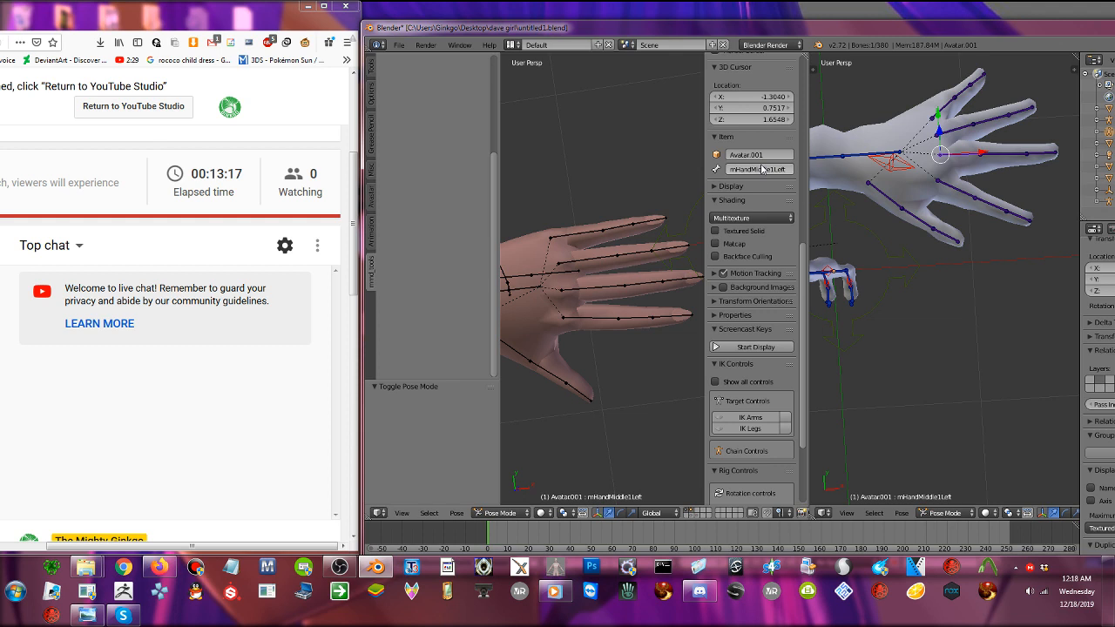
pyautogui.doubleClick(762, 169)
pyautogui.hotkey('ctrl', 'c')
pyautogui.press('Return')
pyautogui.rightClick(581, 261)
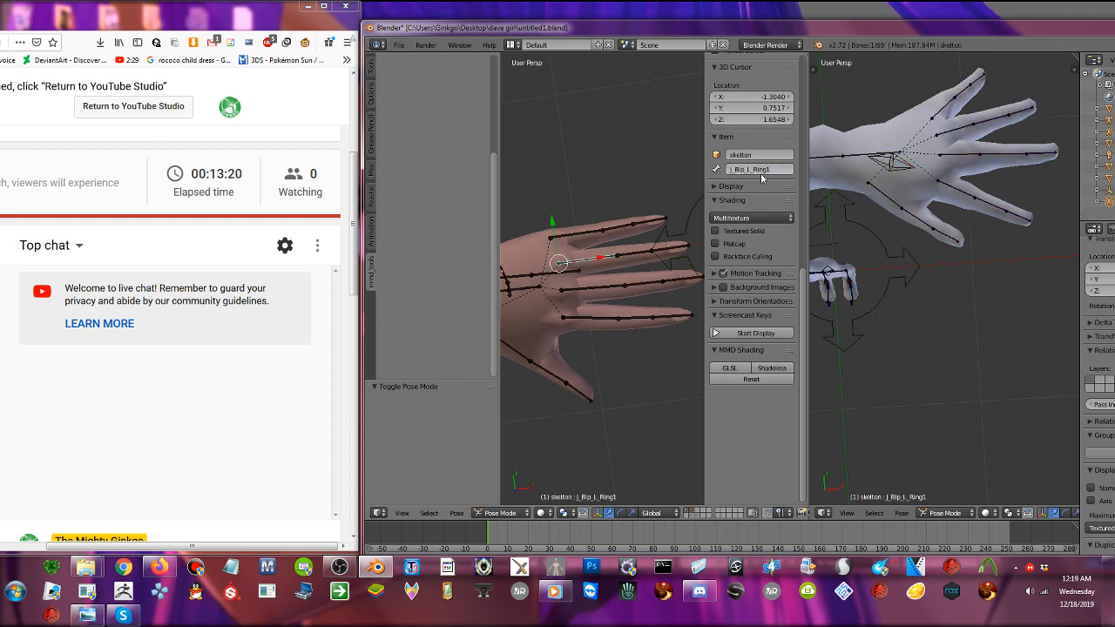
pyautogui.doubleClick(764, 171)
pyautogui.hotkey('ctrl', 'v')
pyautogui.press('Return')
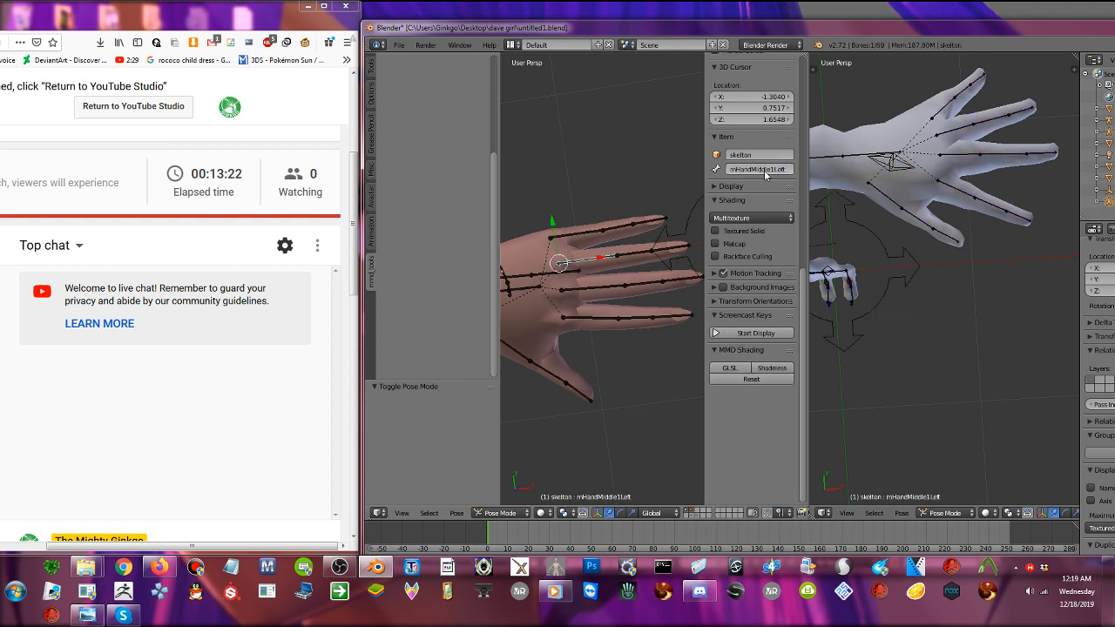
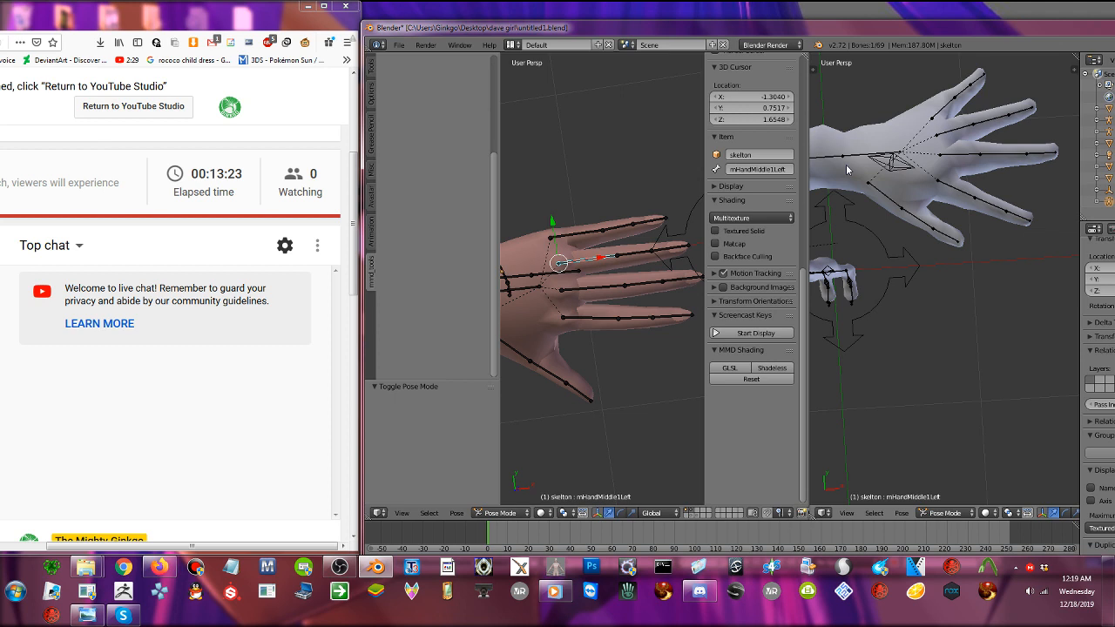
# - Copy the name mHandMiddle2Left from the Avastar rig and rename the skelton armature's second left ring finger bone to it
pyautogui.rightClick(962, 158)
pyautogui.rightClick(1008, 159)
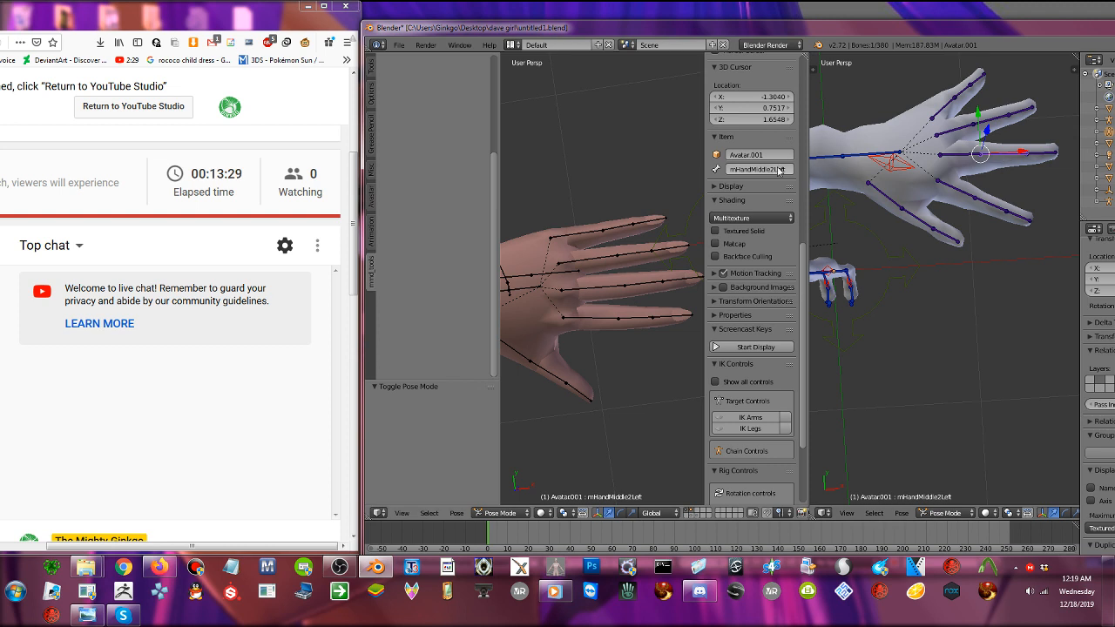
pyautogui.click(778, 170)
pyautogui.hotkey('ctrl', 'c')
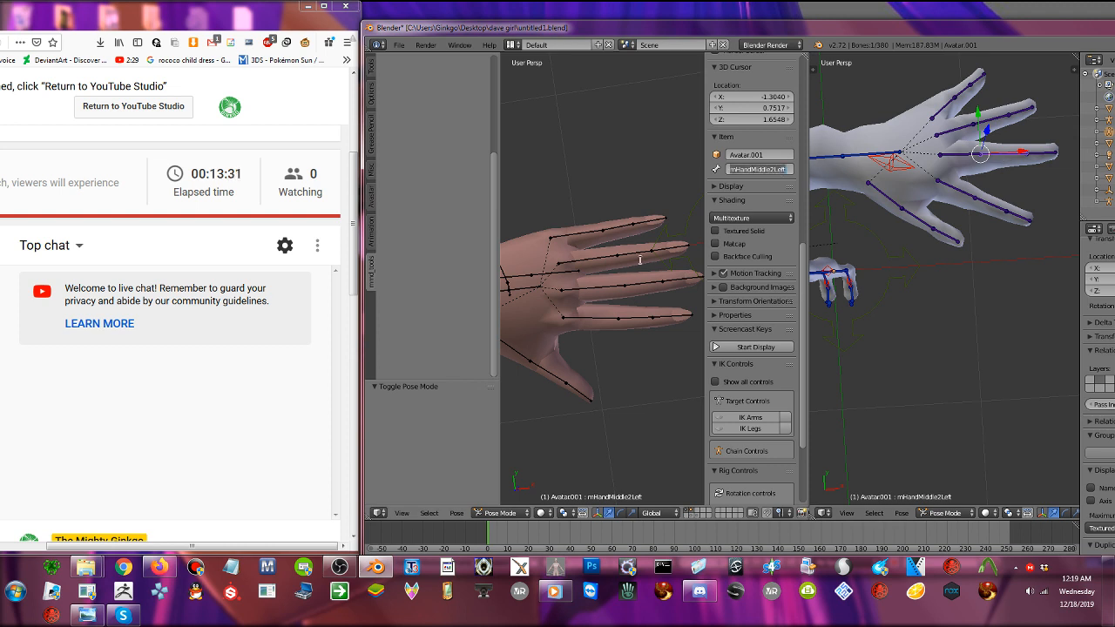
pyautogui.rightClick(641, 259)
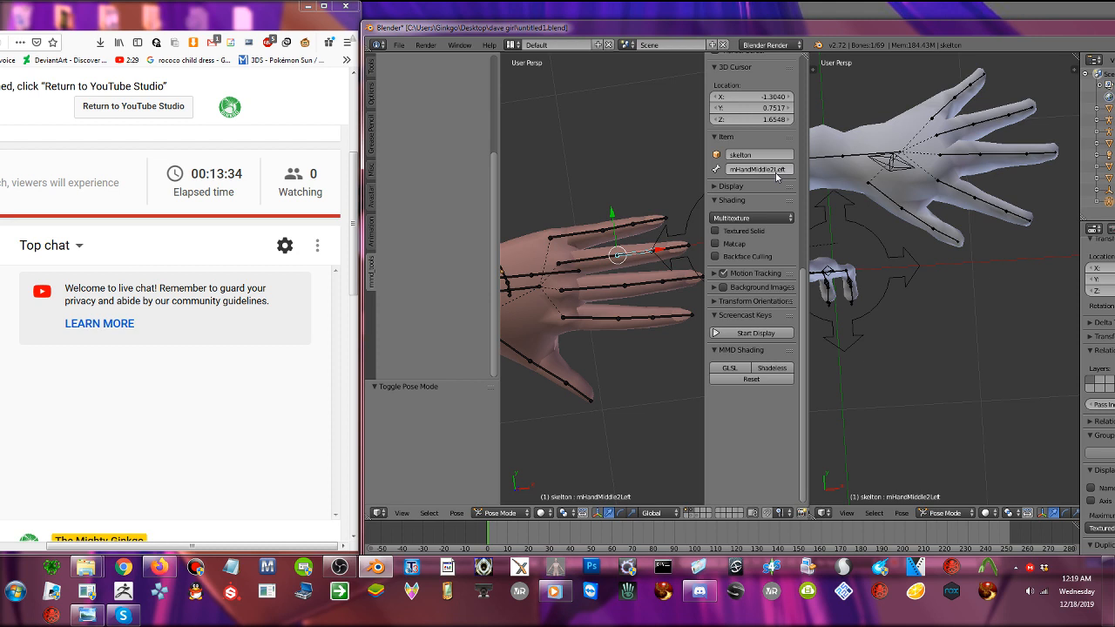
# - Copy the name mHandMiddle1Left from the Avastar rig and rename the skelton armature's first left middle finger bone, J_Bip_L_Middle1, with it
pyautogui.rightClick(1048, 159)
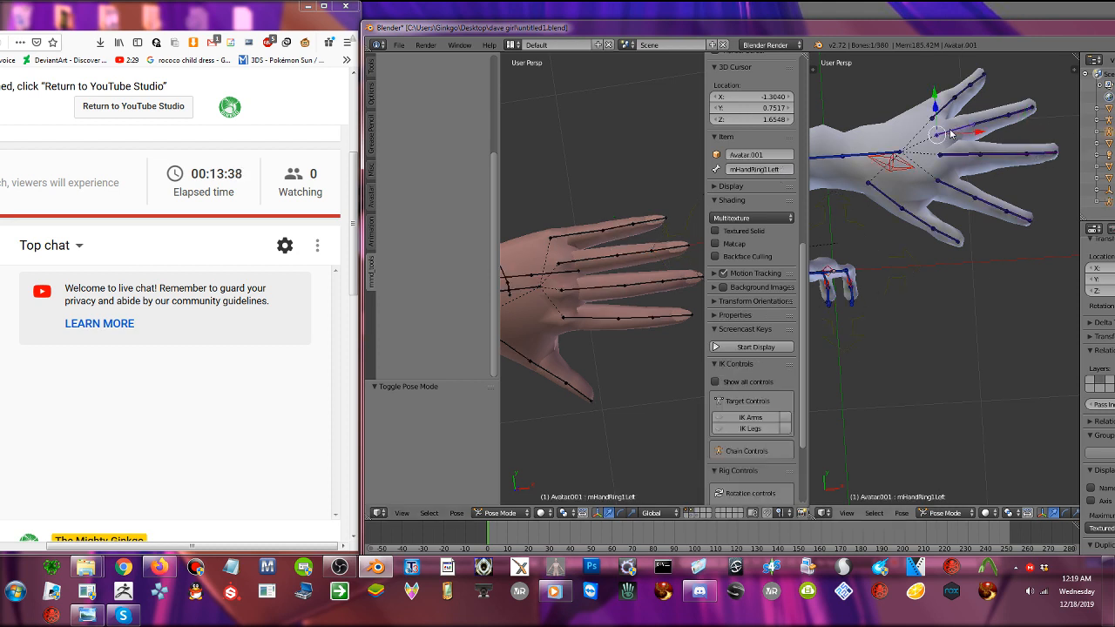
pyautogui.rightClick(579, 293)
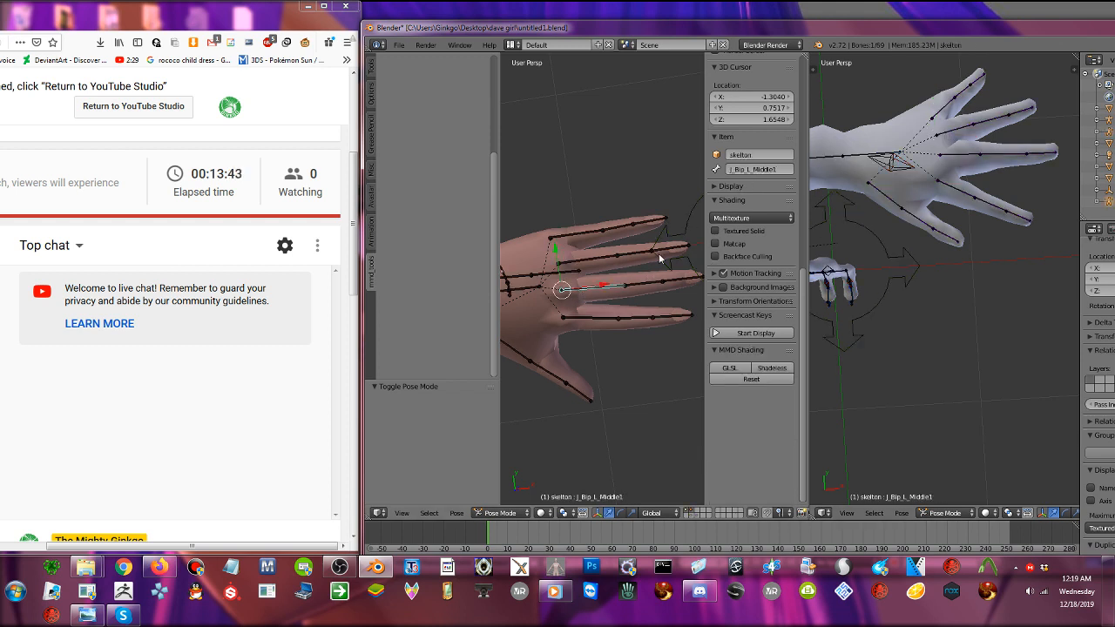
pyautogui.rightClick(950, 135)
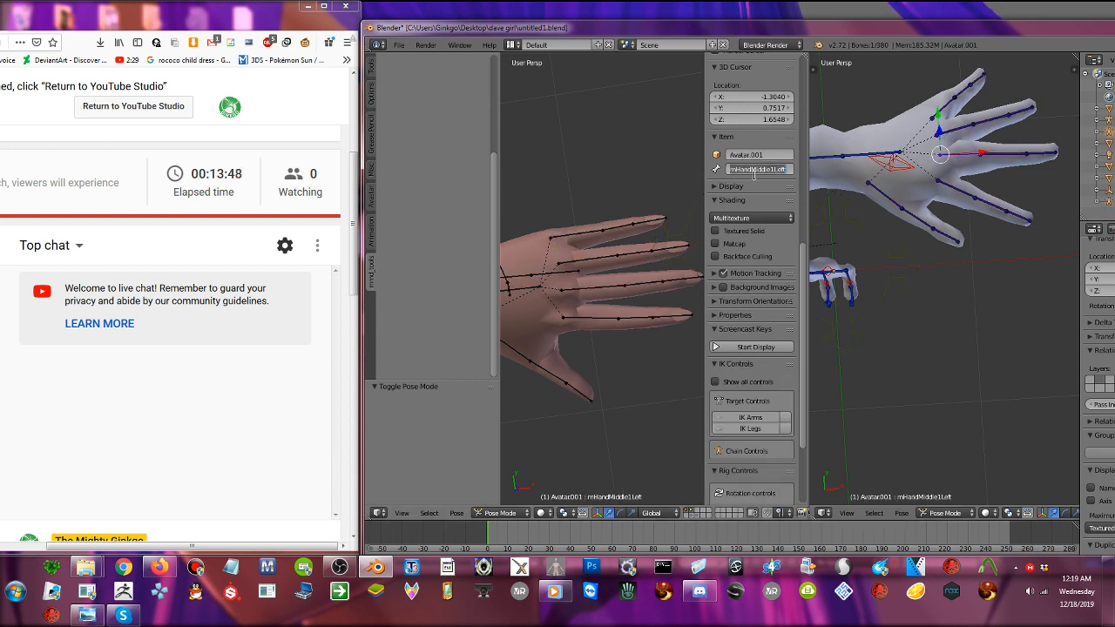
pyautogui.rightClick(597, 292)
pyautogui.rightClick(597, 293)
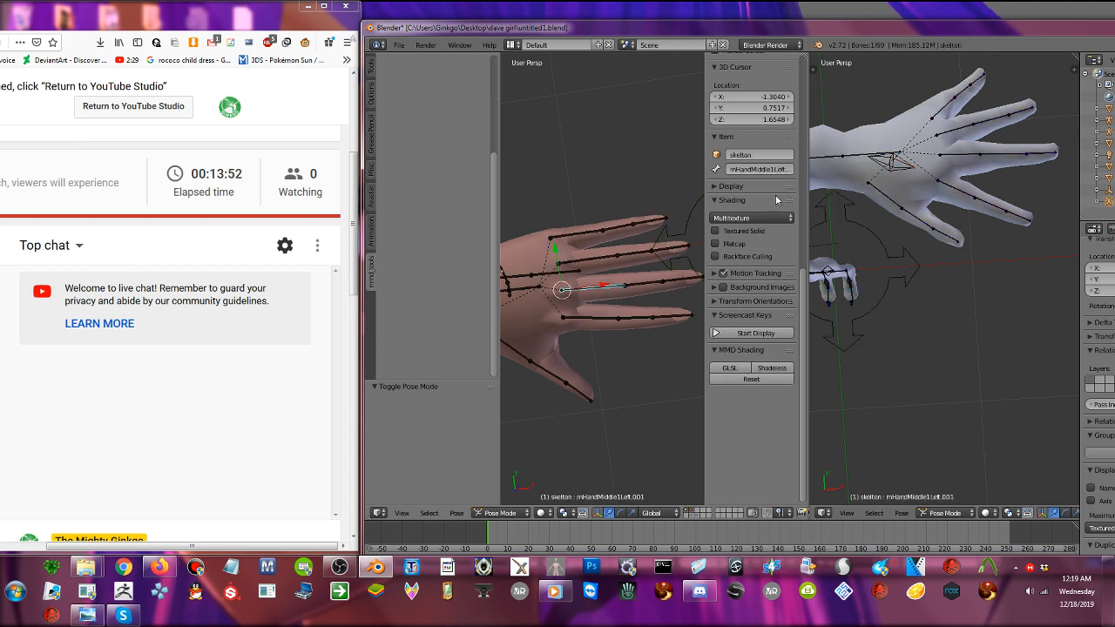
# - Copy the name mHandMiddle2Left from the Avastar rig and rename the skelton armature's second left middle finger bone, J_Bip_L_Middle2, with it
pyautogui.rightClick(638, 284)
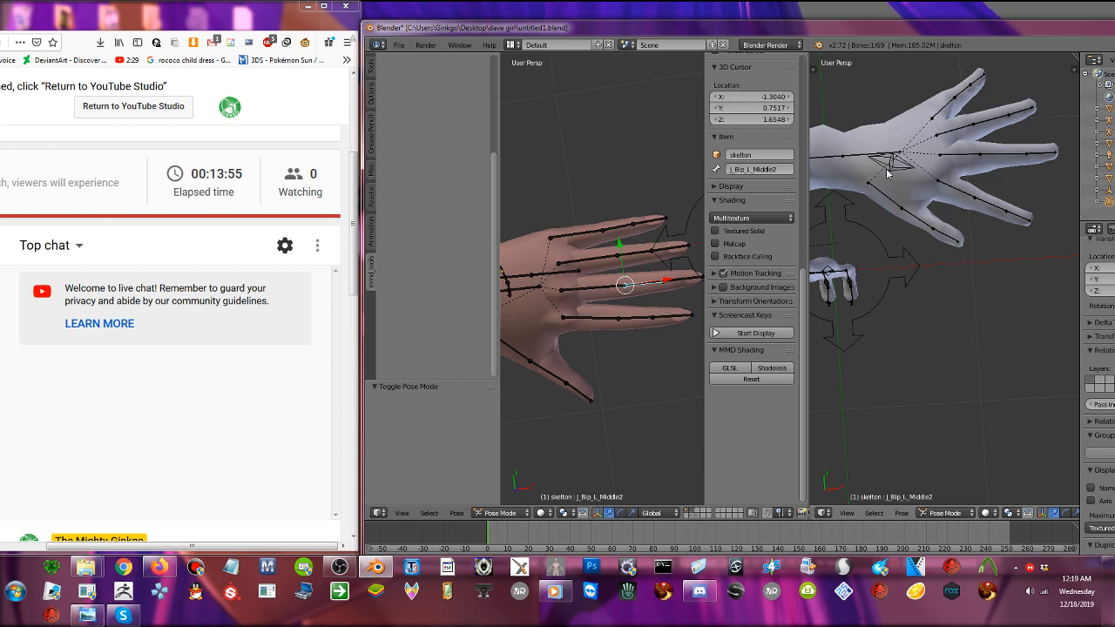
pyautogui.rightClick(982, 181)
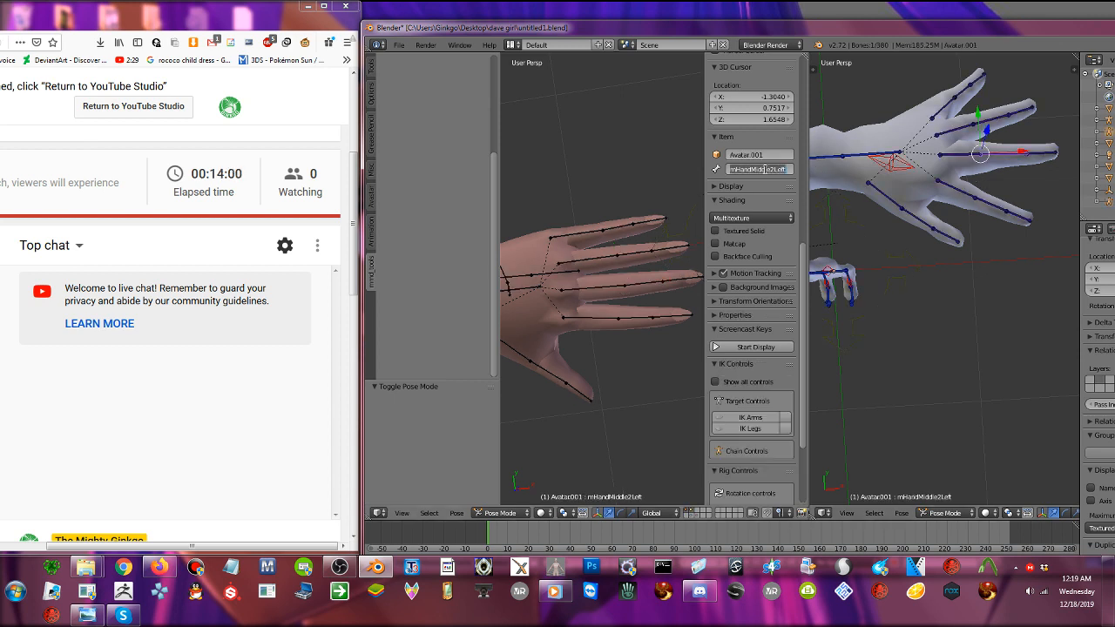
pyautogui.rightClick(646, 290)
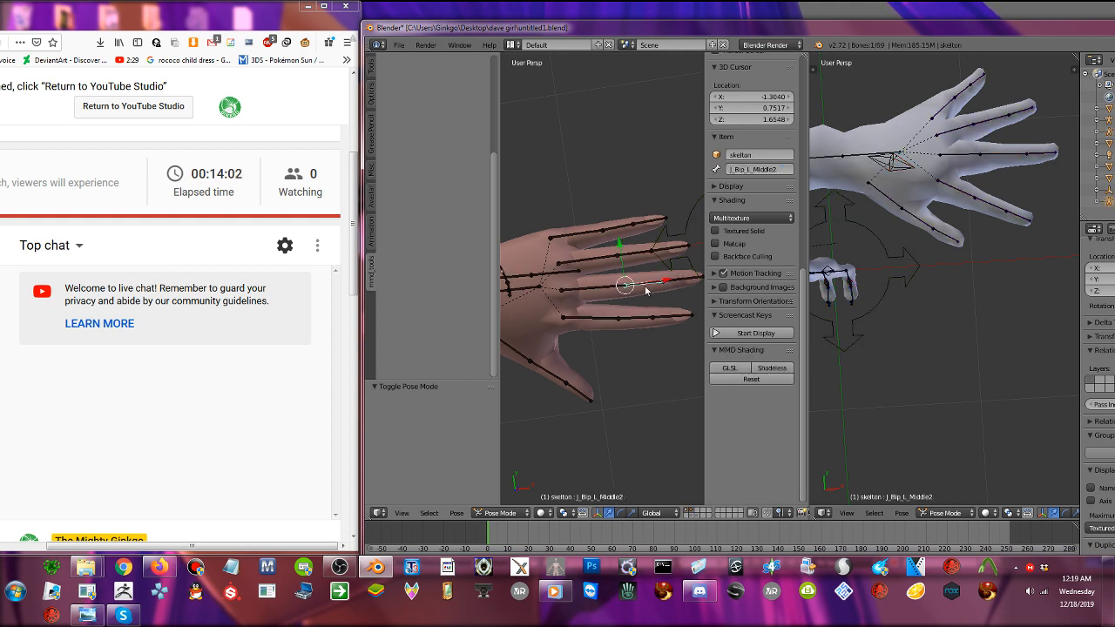
pyautogui.click(780, 170)
pyautogui.hotkey('ctrl', 'v')
pyautogui.press('Return')
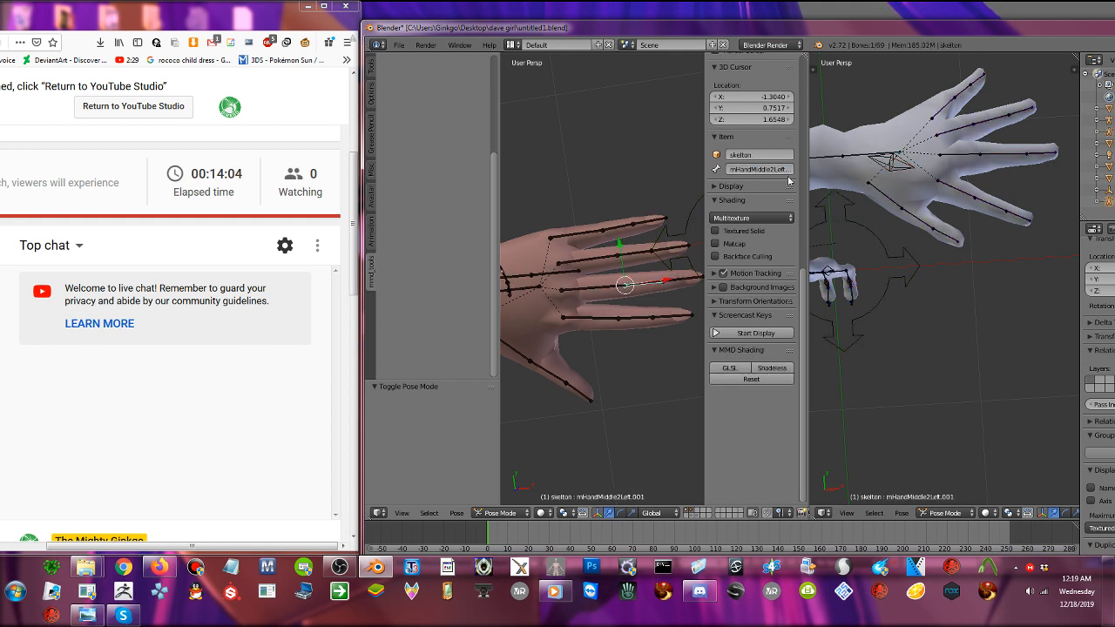
# - Copy the name mHandMiddle3Left from the Avastar middle fingertip bone and rename the skelton armature's third left middle finger bone to it
pyautogui.rightClick(1037, 158)
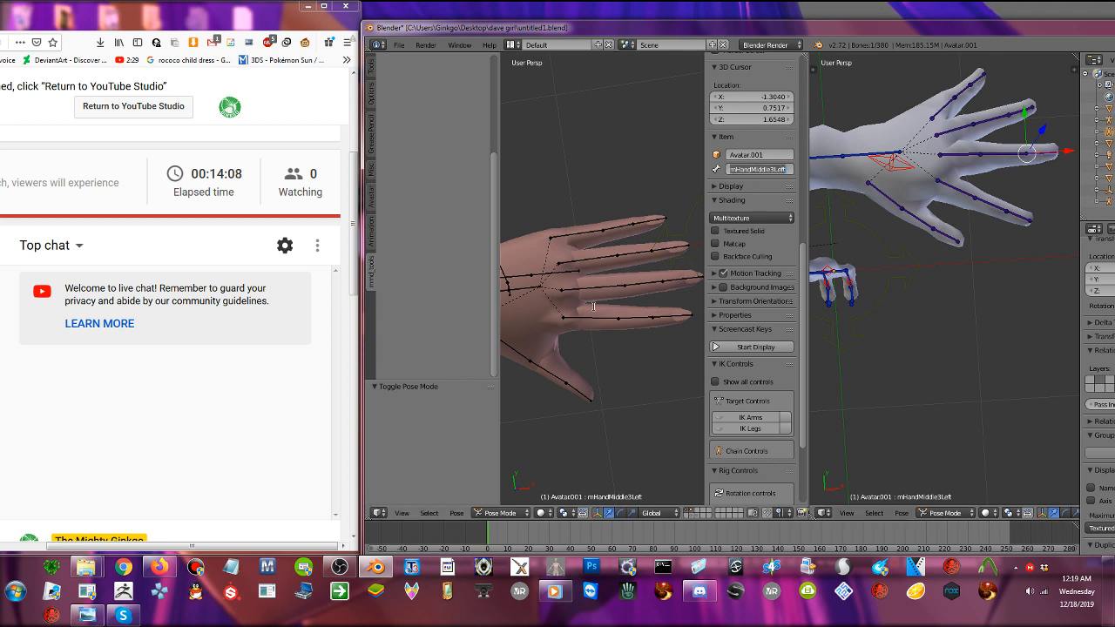
pyautogui.rightClick(671, 284)
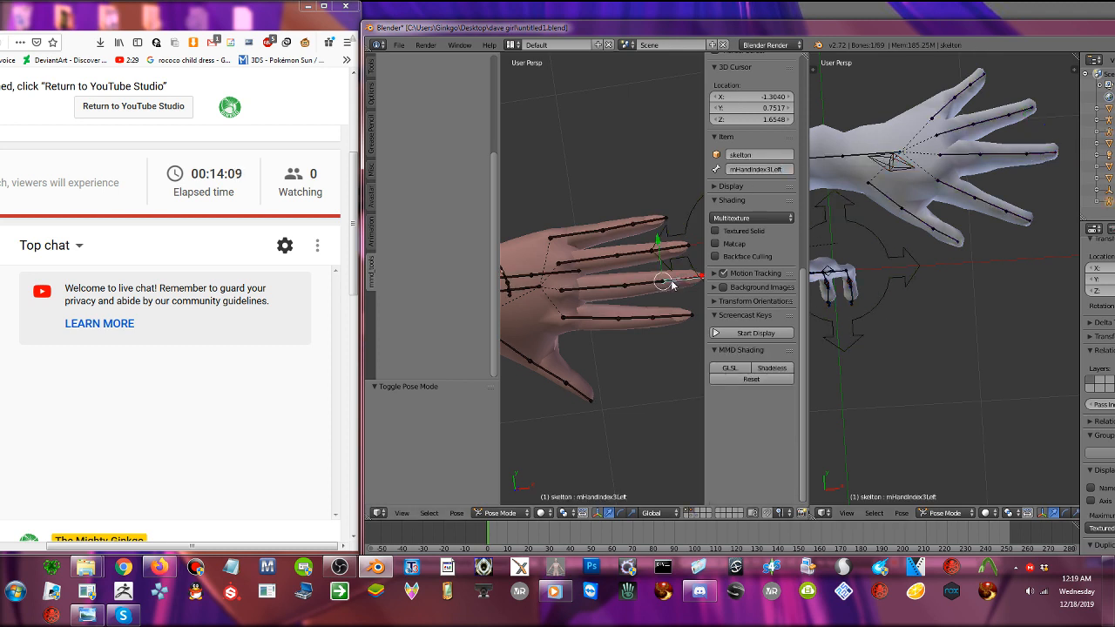
pyautogui.rightClick(671, 284)
# - Copy the name mHandRing1Left from the Avastar rig and rename the skelton armature's first left ring finger bone to it
pyautogui.rightClick(954, 144)
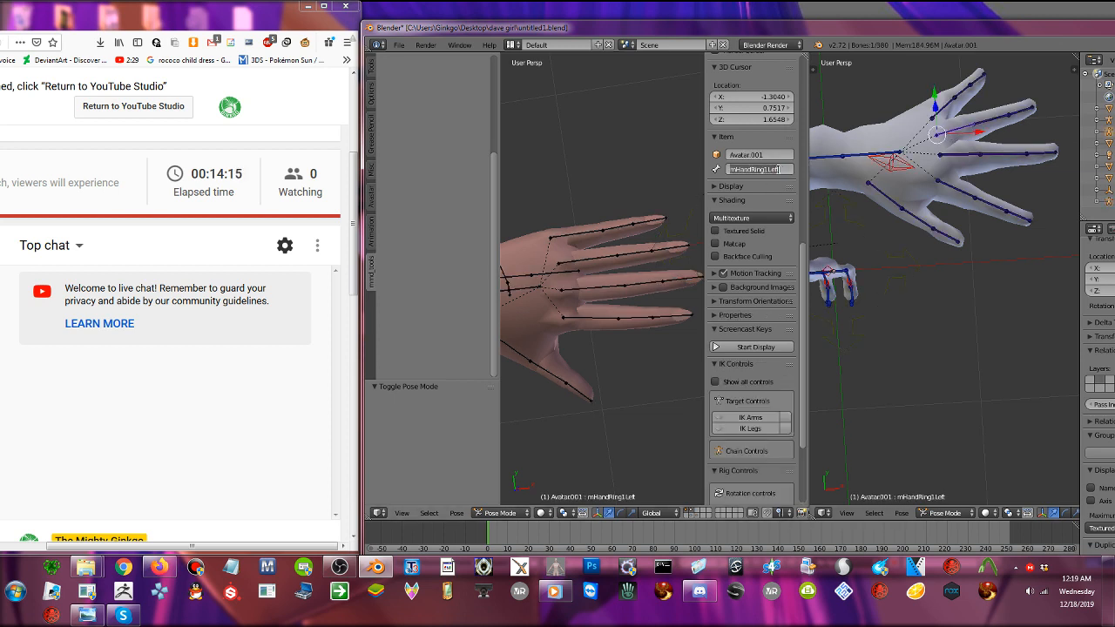
pyautogui.press('Return')
pyautogui.rightClick(589, 260)
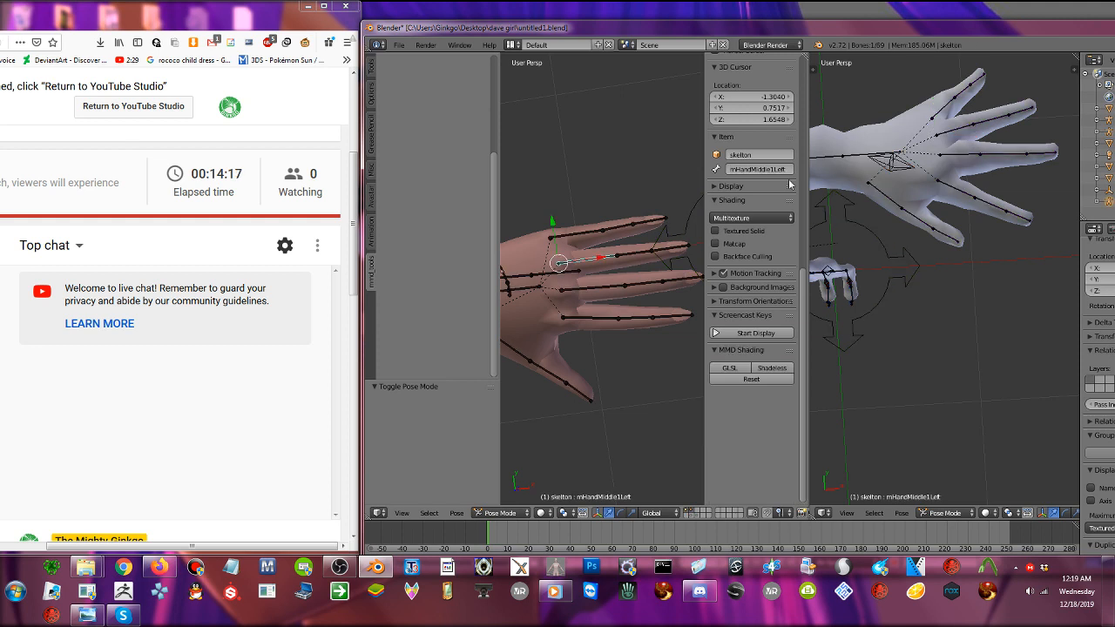
# - Copy the name mHandRing2Left from the Avastar rig and rename the skelton armature's second left ring finger bone to it
pyautogui.rightClick(984, 130)
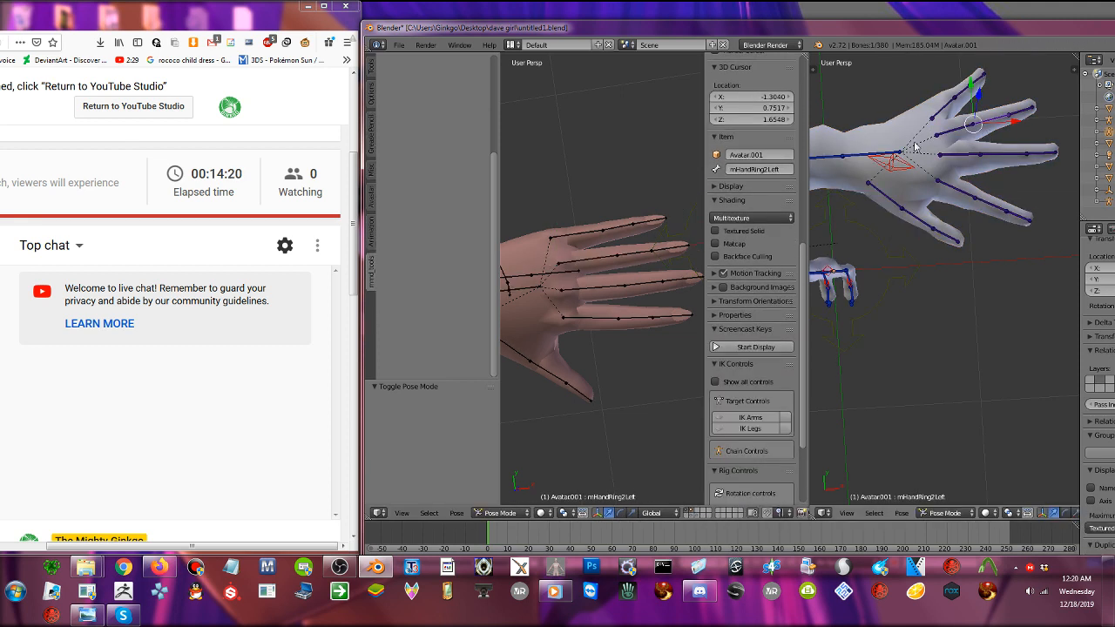
pyautogui.click(779, 170)
pyautogui.hotkey('ctrl', 'c')
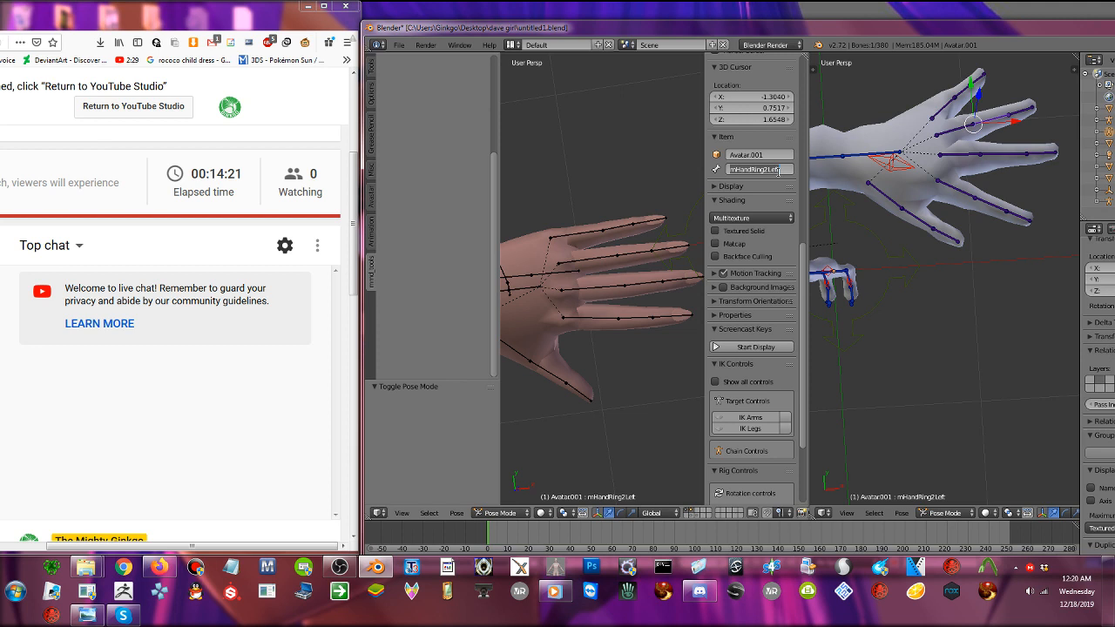
pyautogui.press('Return')
pyautogui.rightClick(632, 257)
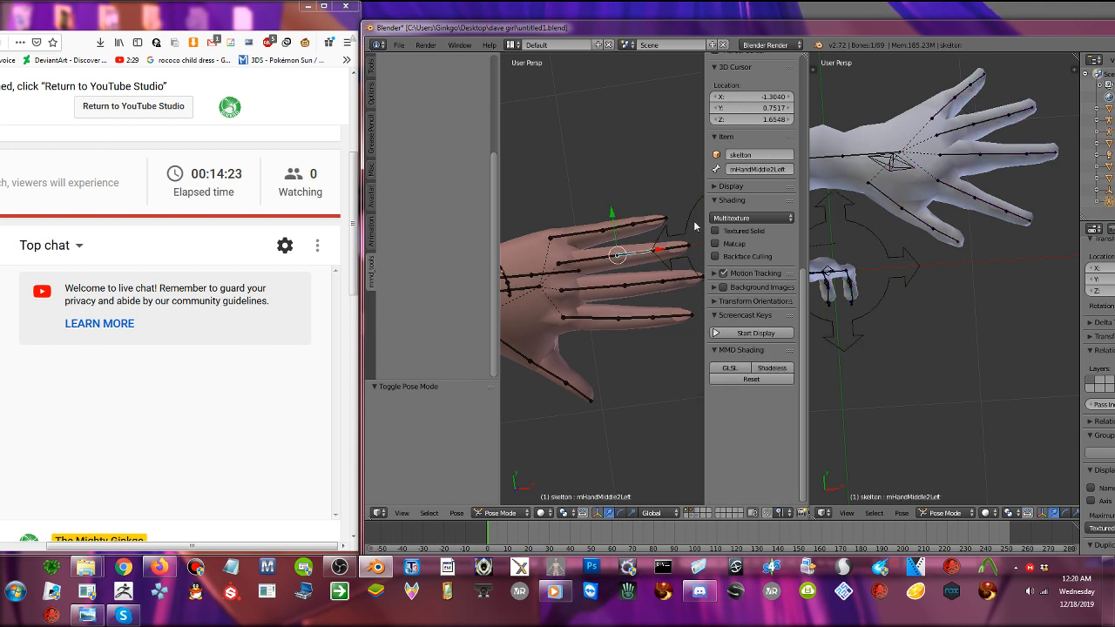
pyautogui.click(769, 169)
pyautogui.hotkey('ctrl', 'v')
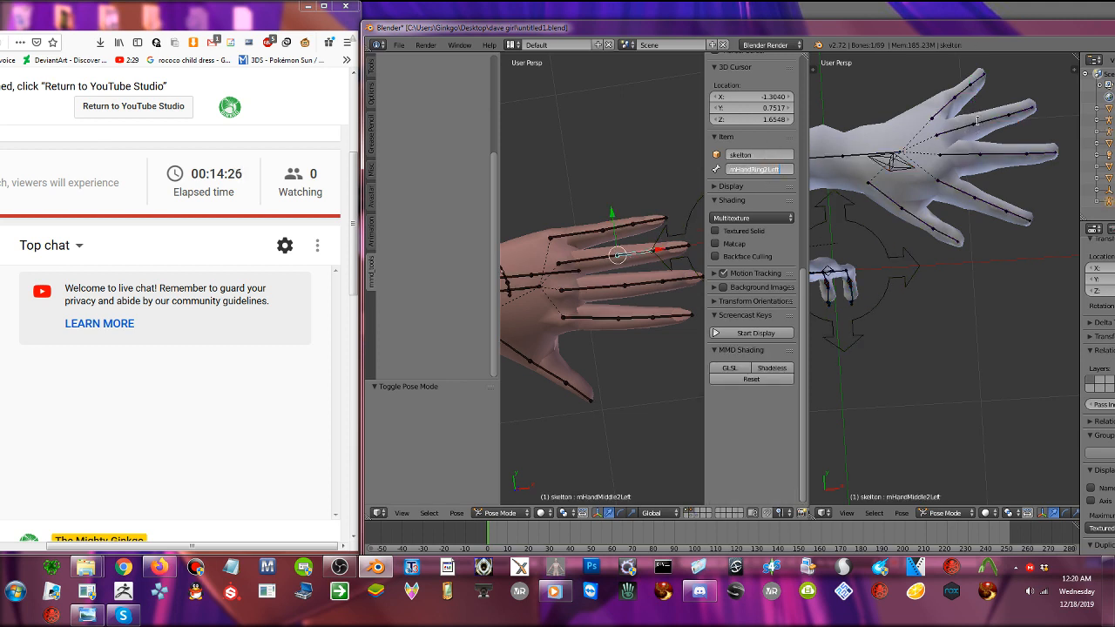
# - Take the name mHandRing3Left from the Avastar ring fingertip bone and rename the skelton armature's third left ring finger bone to it
pyautogui.rightClick(1006, 113)
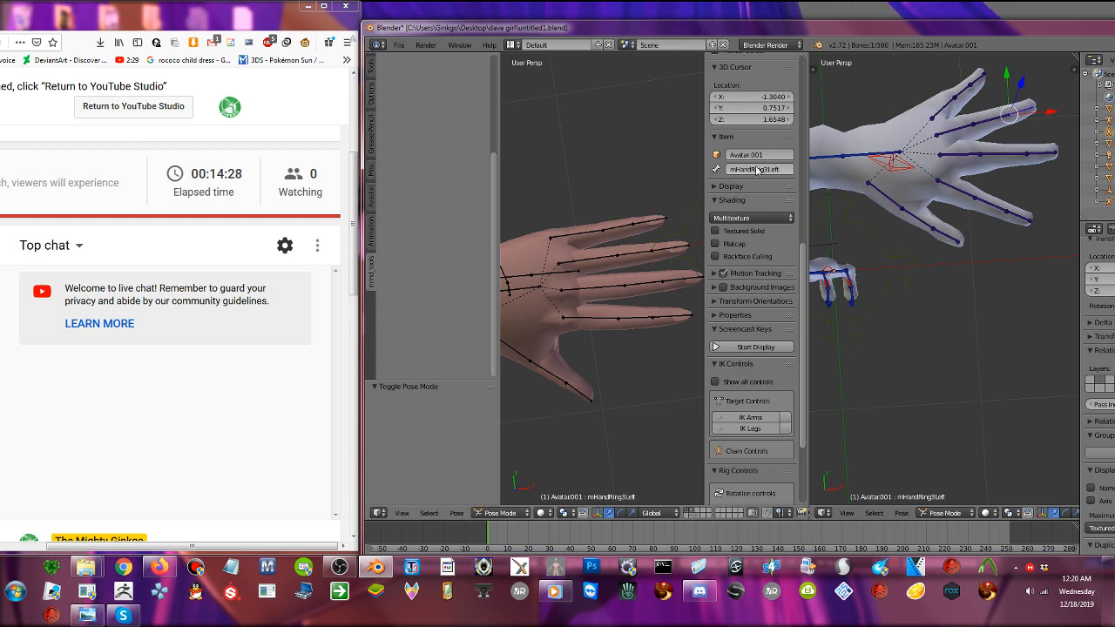
pyautogui.rightClick(671, 251)
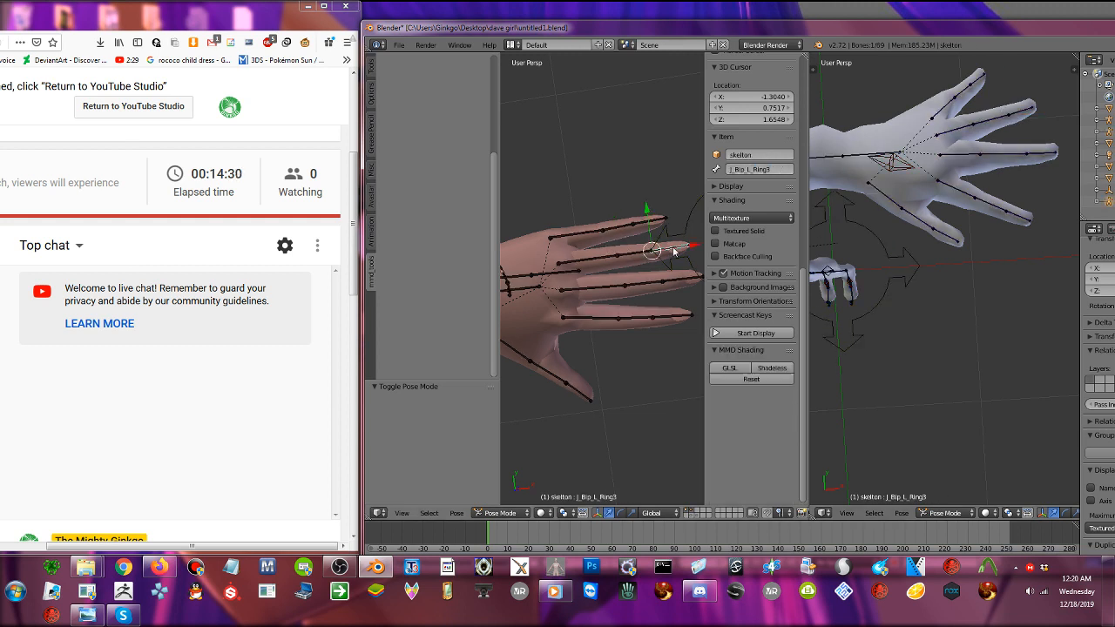
pyautogui.doubleClick(756, 169)
pyautogui.write('mHandRing3Left')
pyautogui.press('Return')
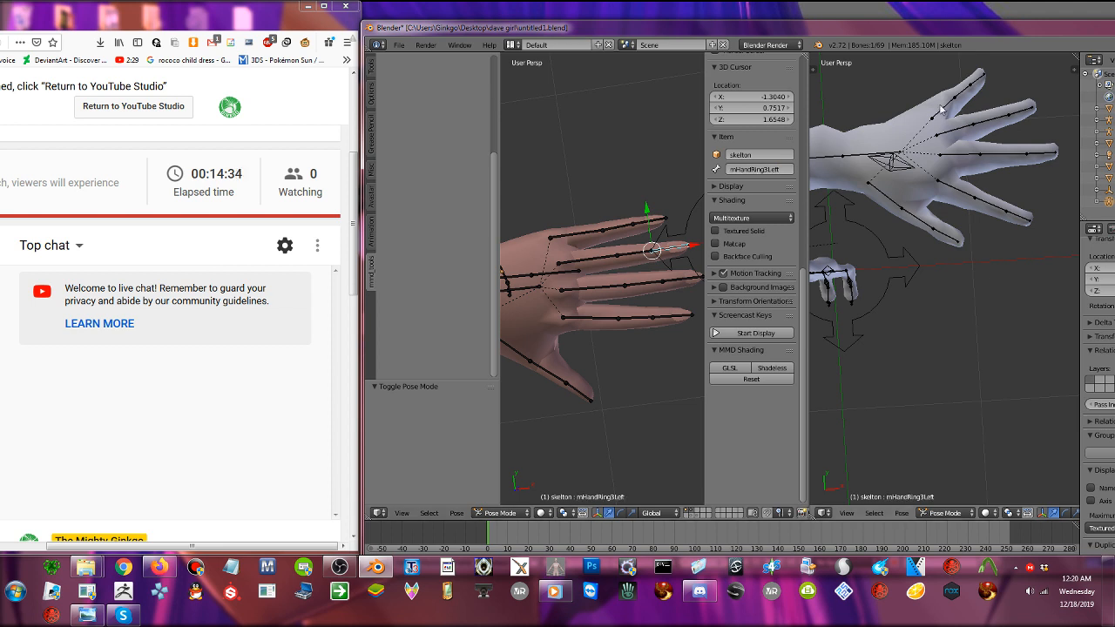
# - Take the name mHandPinky1Left from the Avastar rig and rename the skelton armature's first left little finger bone to it
pyautogui.rightClick(941, 111)
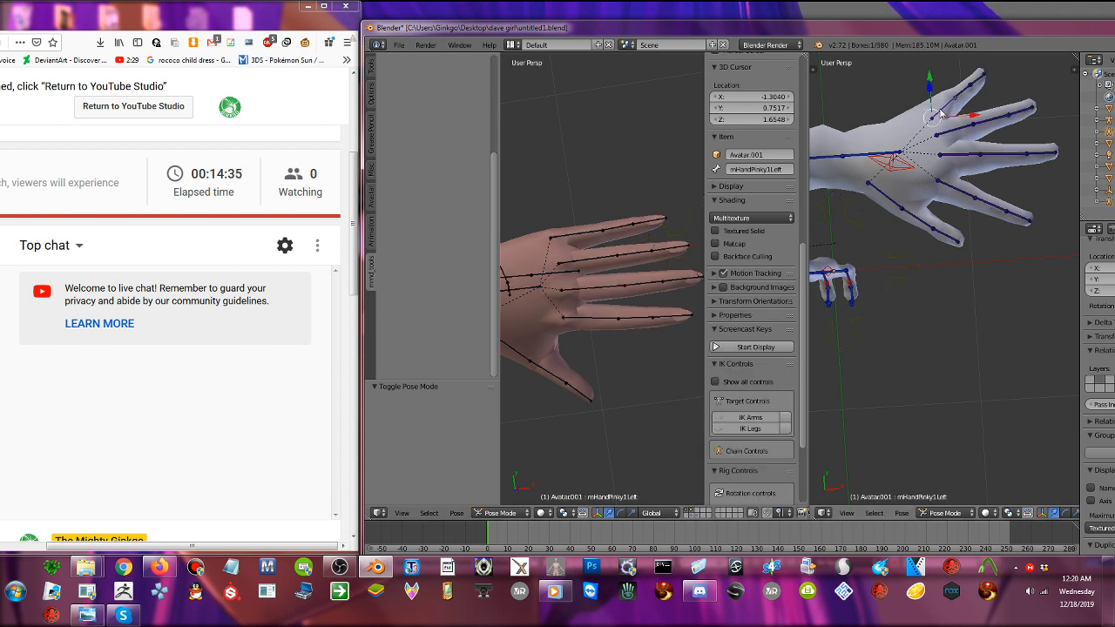
pyautogui.rightClick(566, 233)
pyautogui.click(749, 169)
pyautogui.write('mHandPinky1Left')
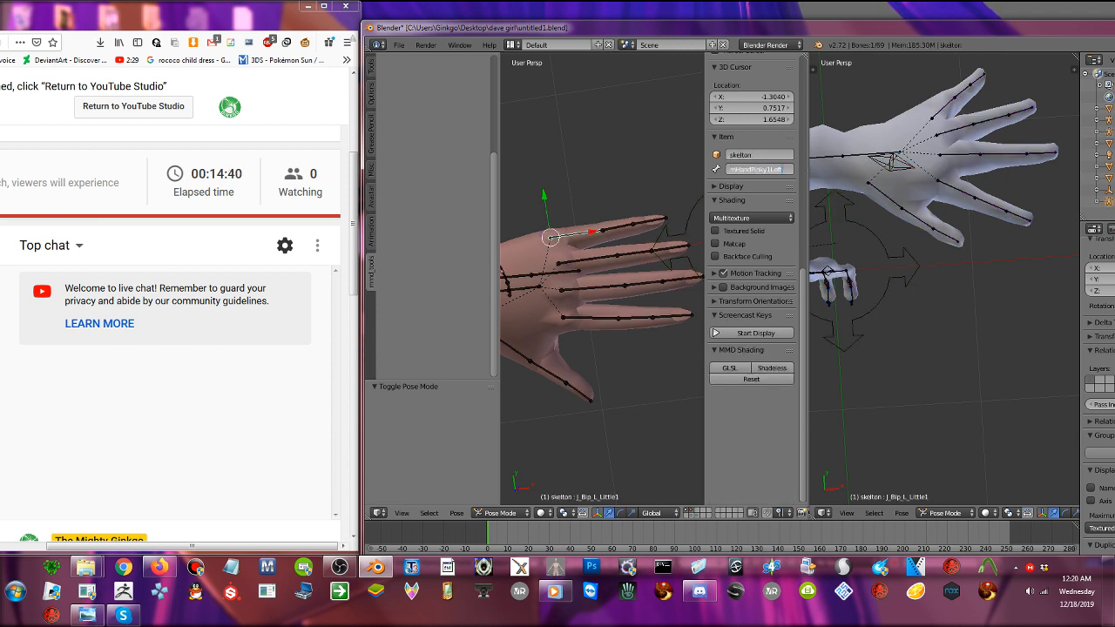
pyautogui.press('Return')
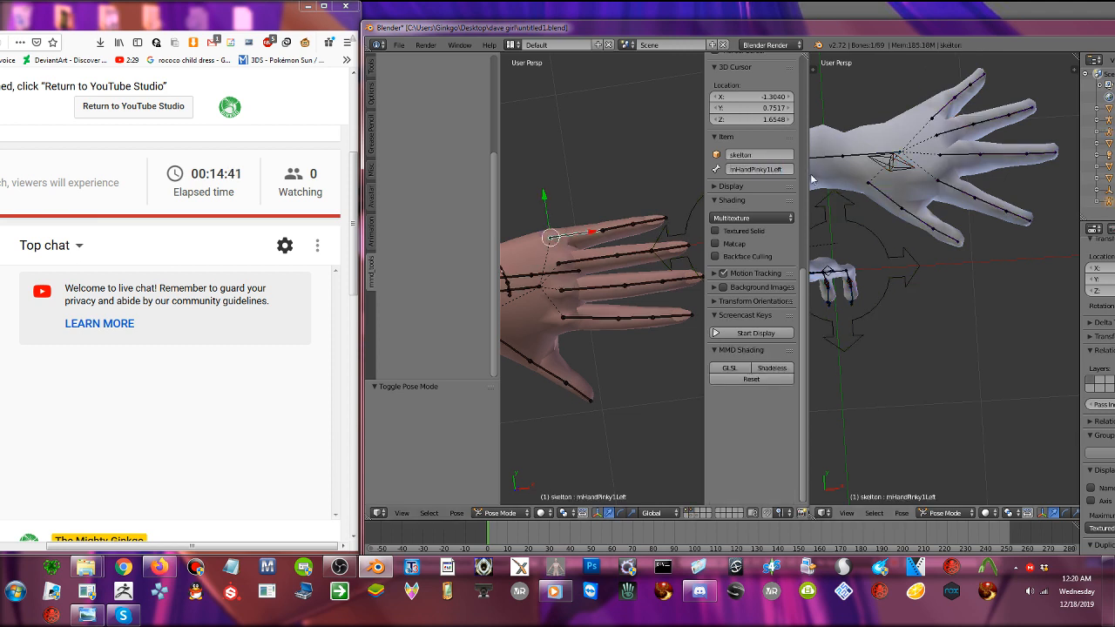
# - Copy the name mHandPinky2Left from the Avastar rig and rename the skelton armature's second left little finger bone to it
pyautogui.rightClick(961, 91)
pyautogui.click(772, 169)
pyautogui.hotkey('ctrl', 'c')
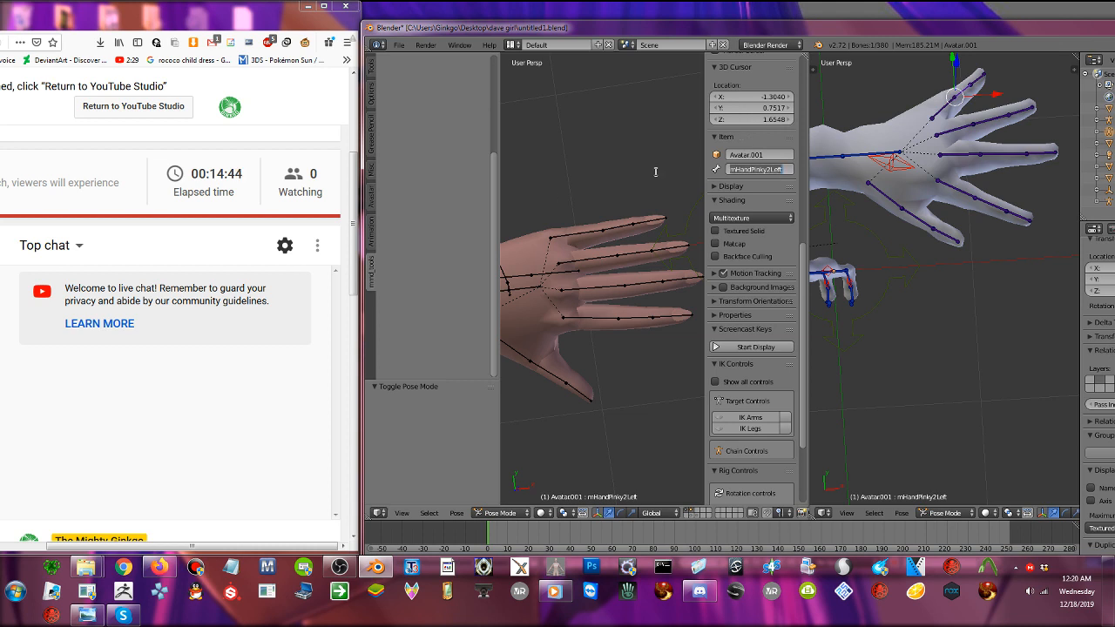
pyautogui.rightClick(620, 228)
pyautogui.click(765, 169)
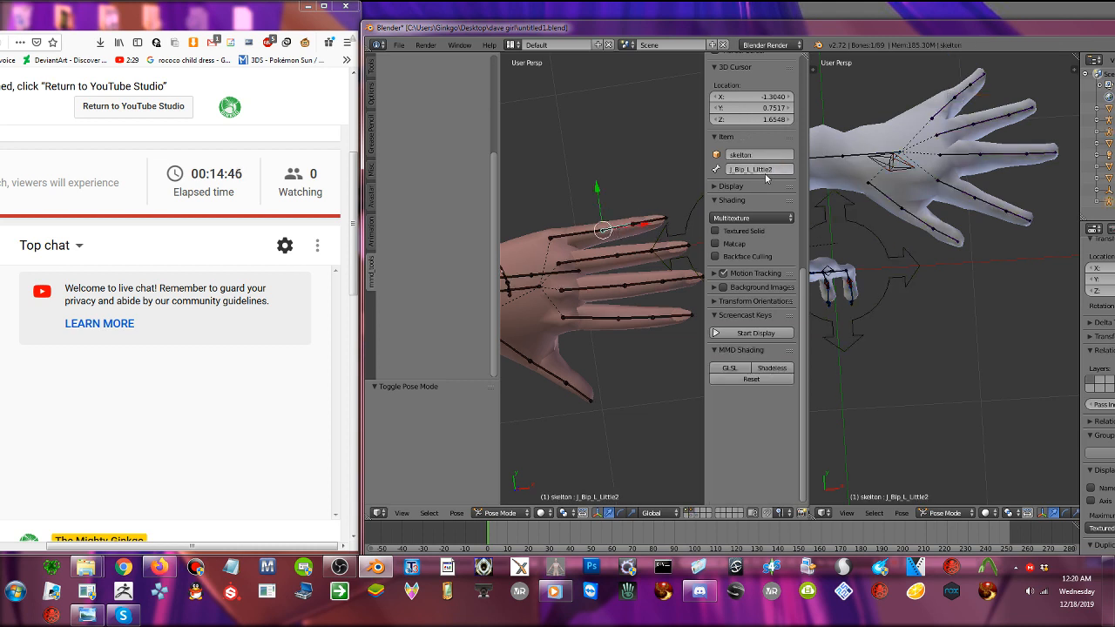
pyautogui.hotkey('ctrl', 'v')
pyautogui.press('Return')
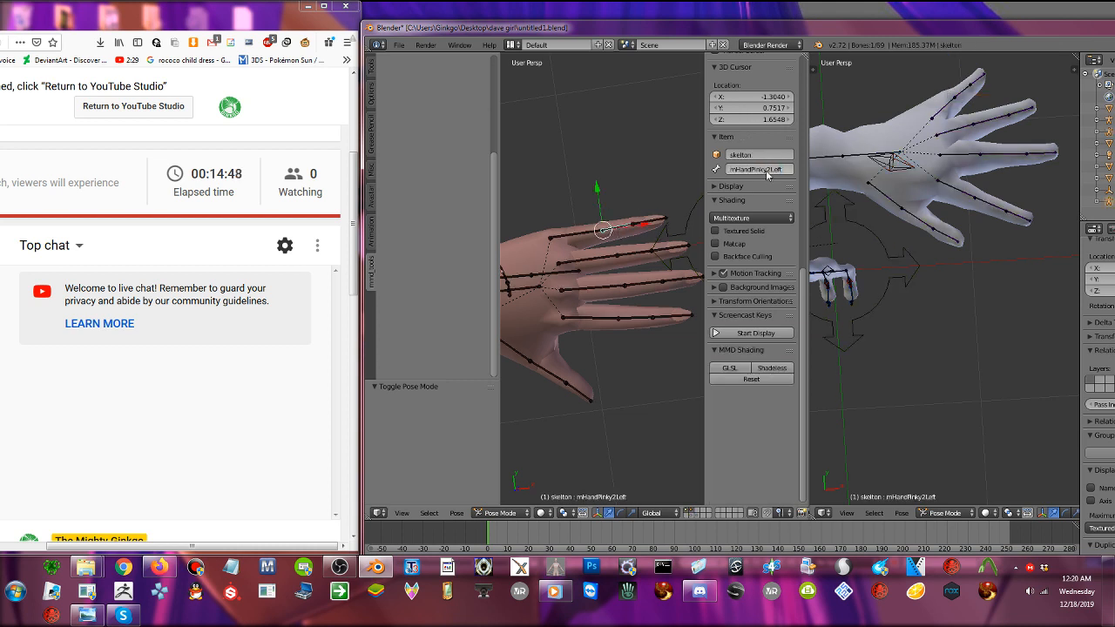
# - Take the name mHandPinky3Left from the Avastar little fingertip bone and rename the skelton armature's third left little finger bone to it
pyautogui.rightClick(974, 84)
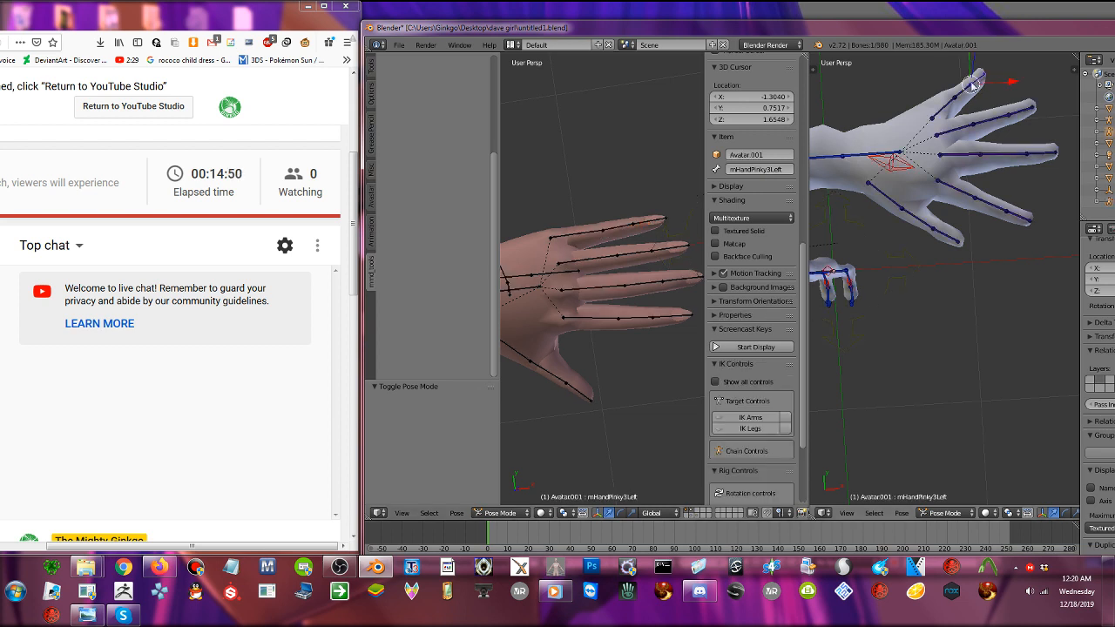
pyautogui.rightClick(649, 225)
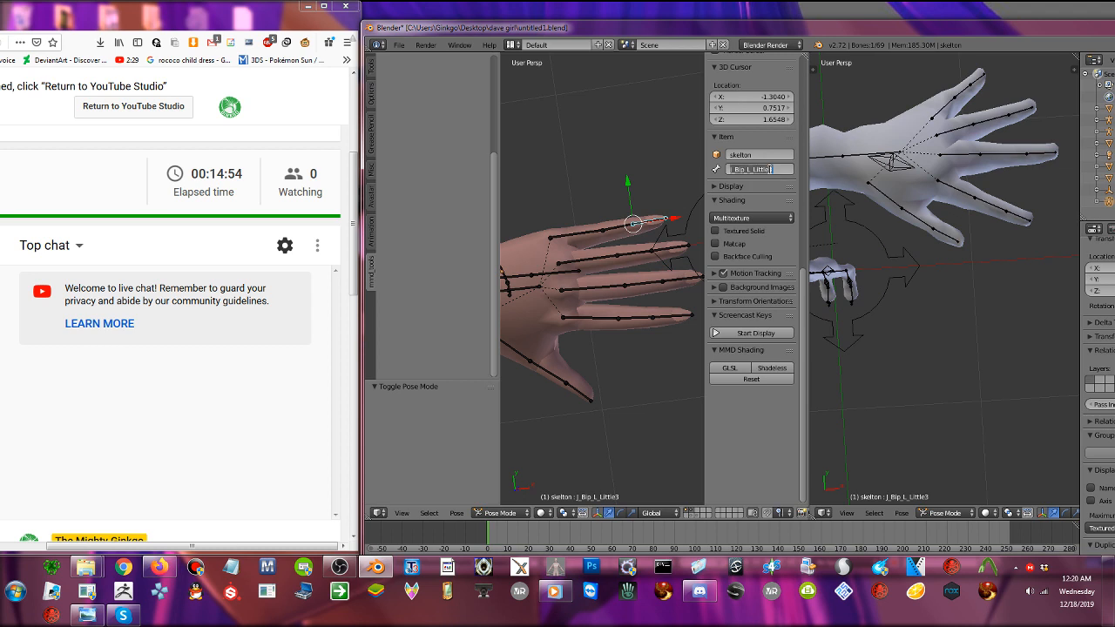
pyautogui.write('mHandPinky3Left')
pyautogui.press('Return')
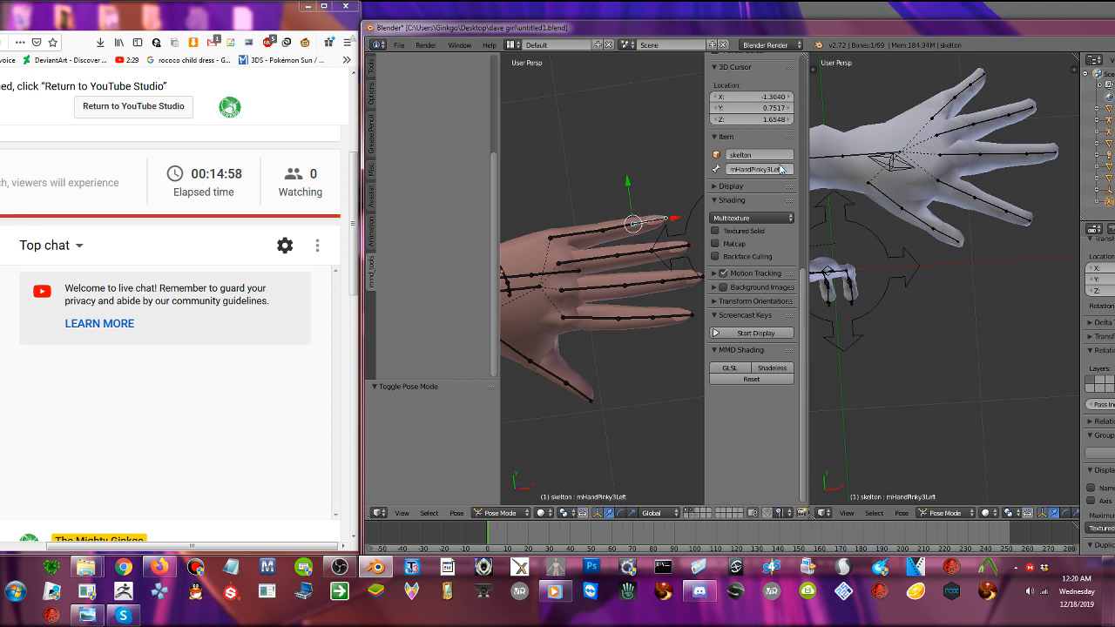
# - Remove the .001 suffix from the skelton armature's first left middle finger bone so the name reads mHandMiddle1Left
pyautogui.rightClick(599, 259)
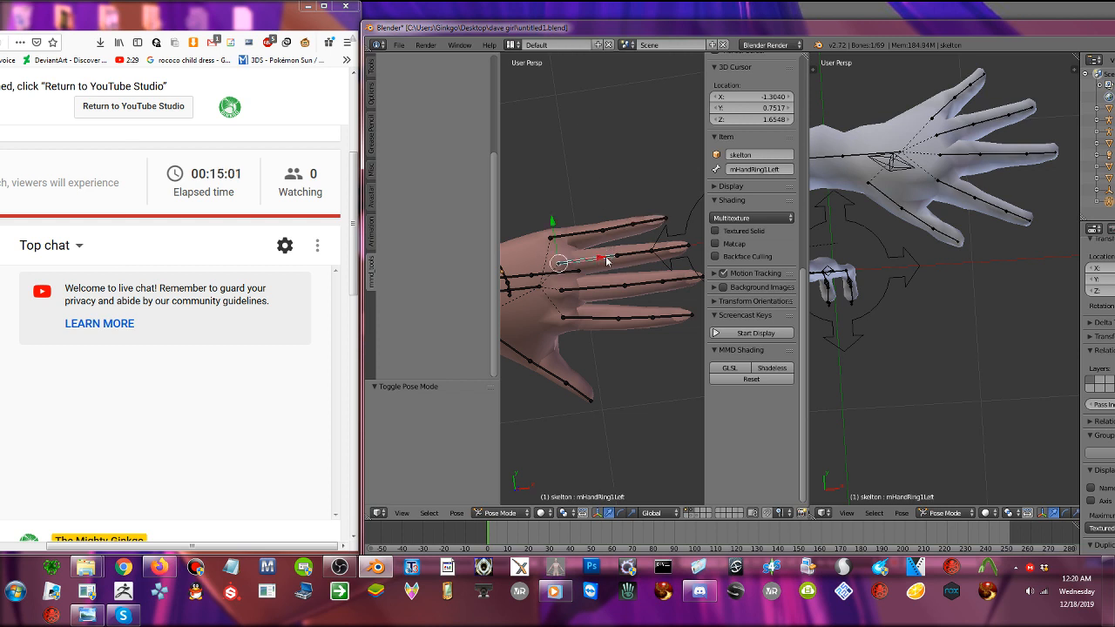
pyautogui.rightClick(601, 285)
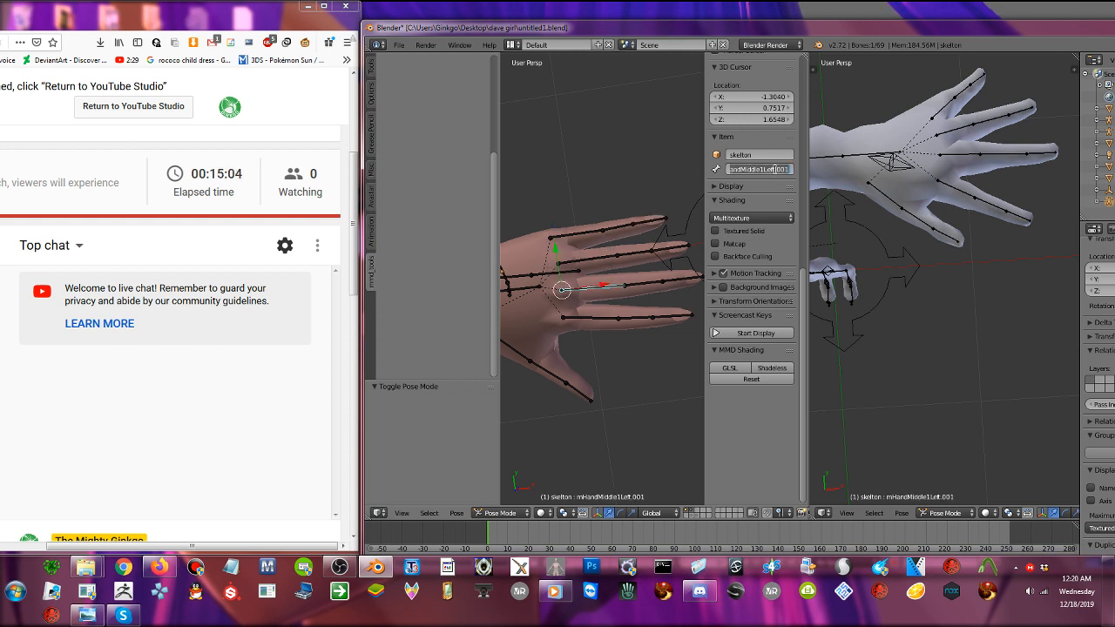
pyautogui.press('BackSpace')
pyautogui.press('BackSpace')
pyautogui.press('BackSpace')
pyautogui.press('BackSpace')
pyautogui.hotkey('ctrl', 'a')
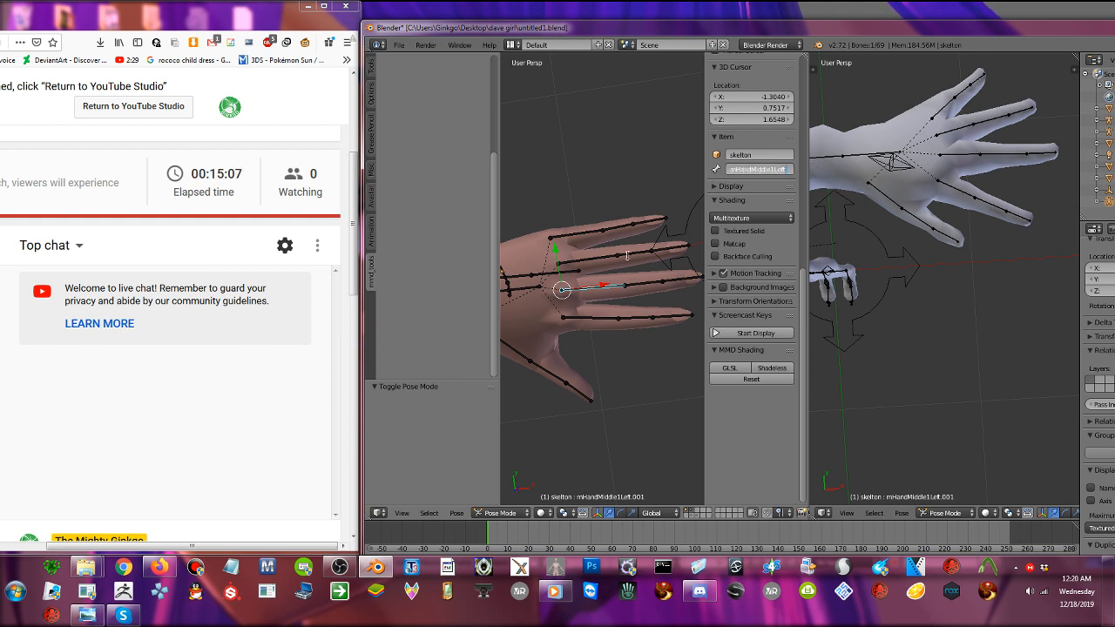
# - Try to strip the numeric suffix from the skelton armature's second left middle finger bone, using the name mHandMiddle2Left
pyautogui.rightClick(646, 282)
pyautogui.click(765, 169)
pyautogui.hotkey('ctrl', 'c')
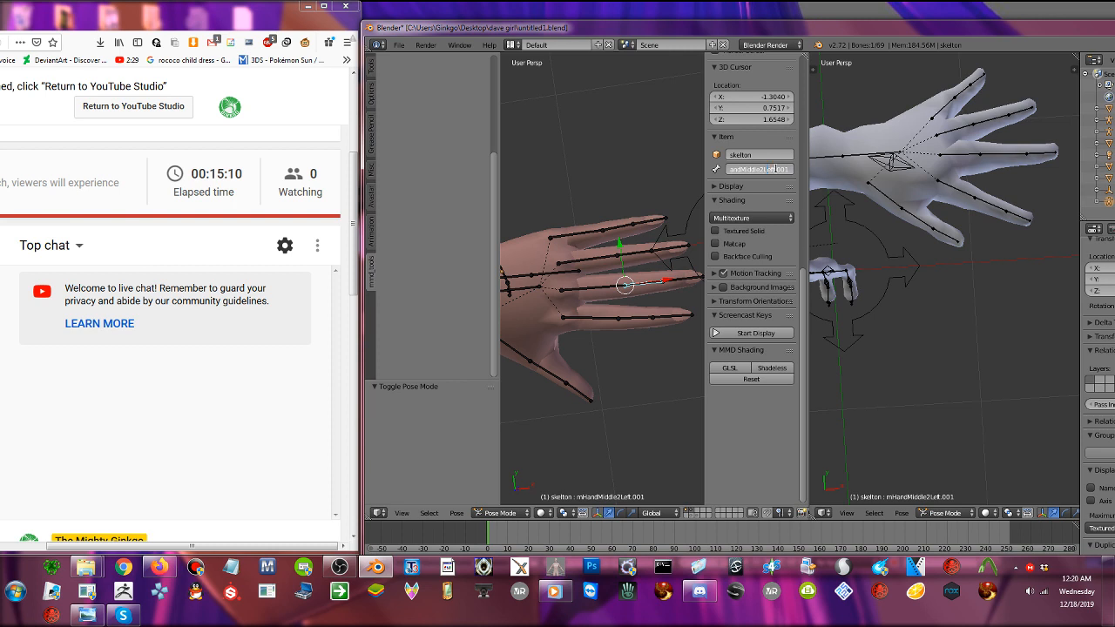
pyautogui.moveTo(774, 169); pyautogui.dragTo(813, 170)
pyautogui.press('BackSpace')
pyautogui.press('Return')
pyautogui.rightClick(670, 282)
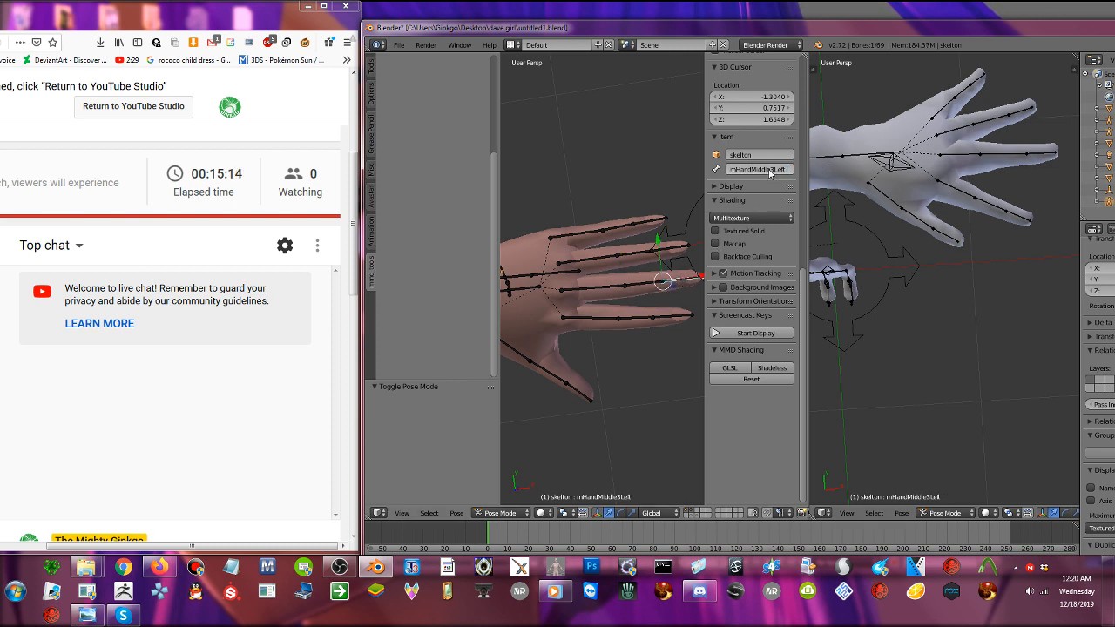
pyautogui.rightClick(640, 291)
pyautogui.rightClick(646, 289)
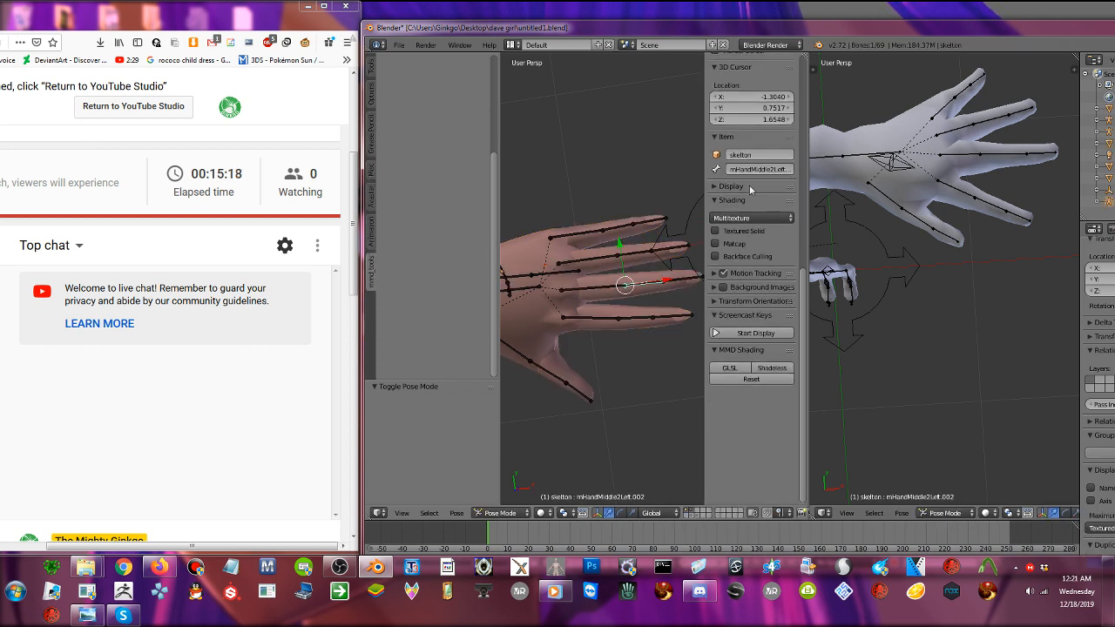
pyautogui.click(771, 171)
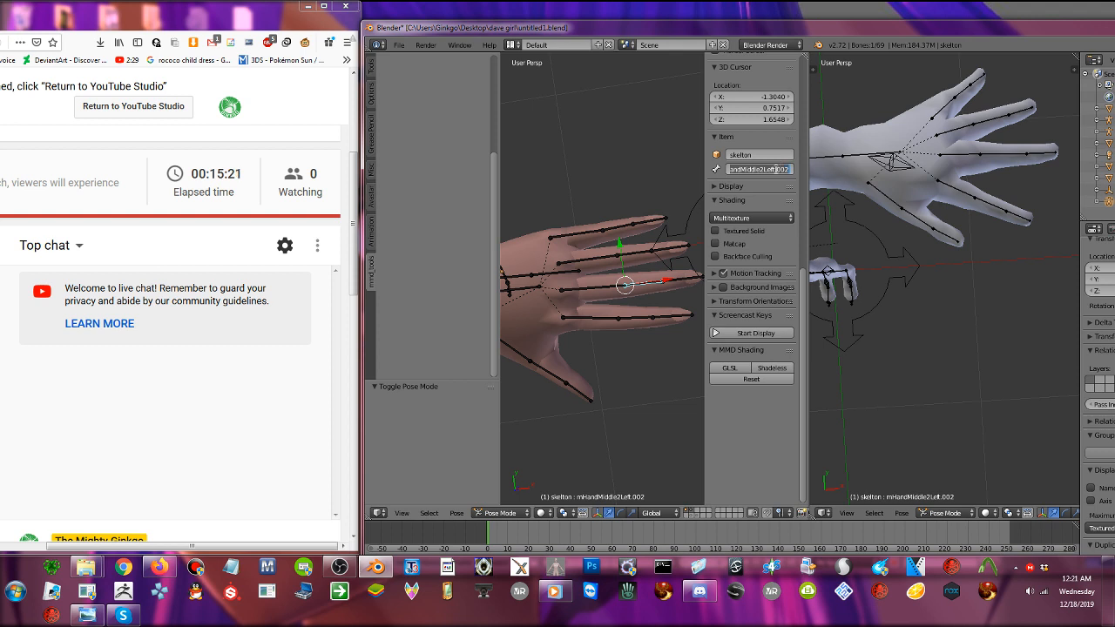
pyautogui.hotkey('ctrl', 'v')
pyautogui.press('Return')
# - Search the available commands for a way to mirror bone names, using the terms "mirror" and "bone", and close the search
pyautogui.scroll(-3, 594, 267)
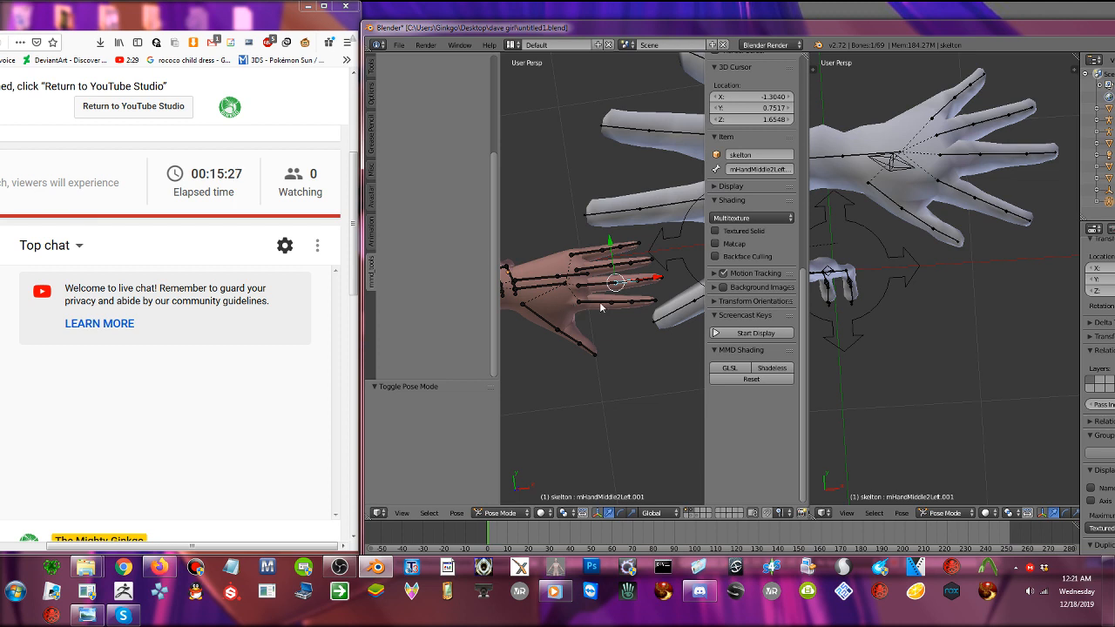
pyautogui.press('space')
pyautogui.write('m')
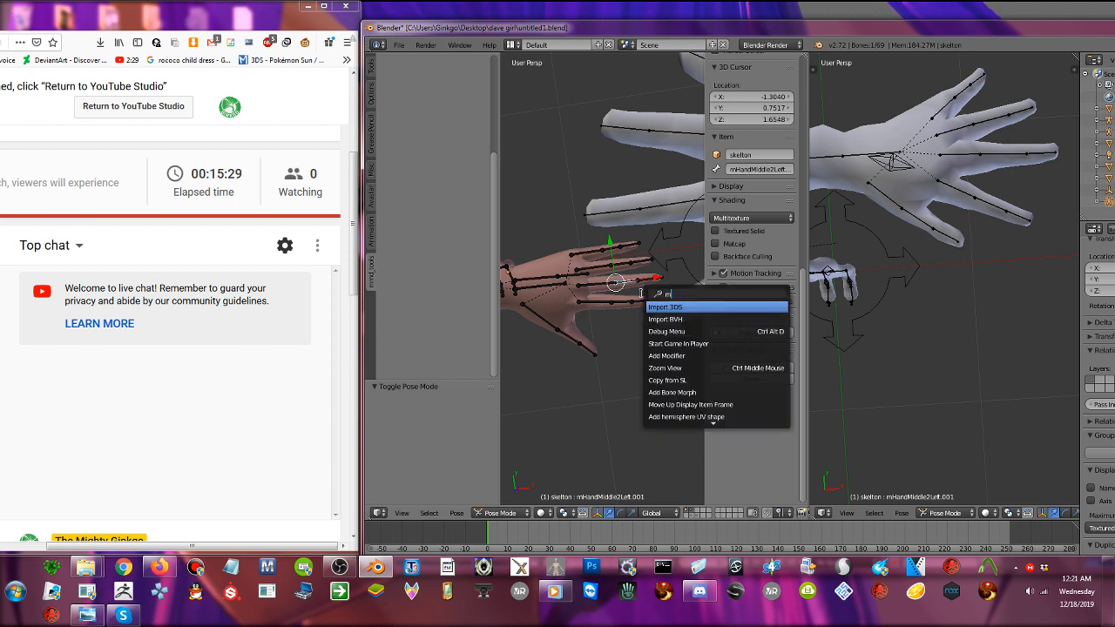
pyautogui.write('irror')
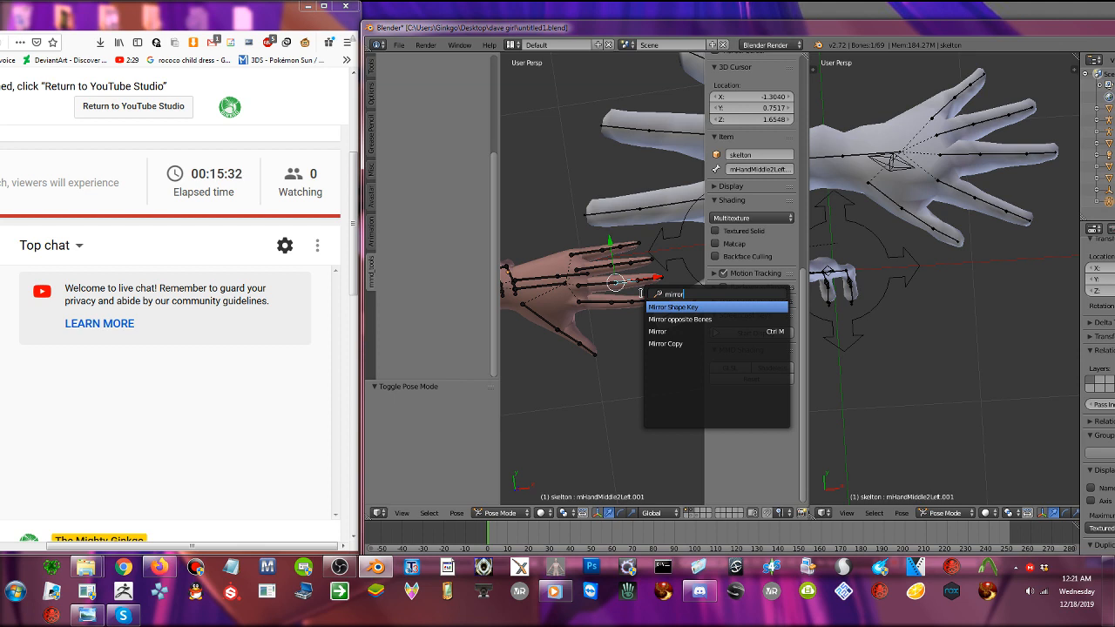
pyautogui.write(' n')
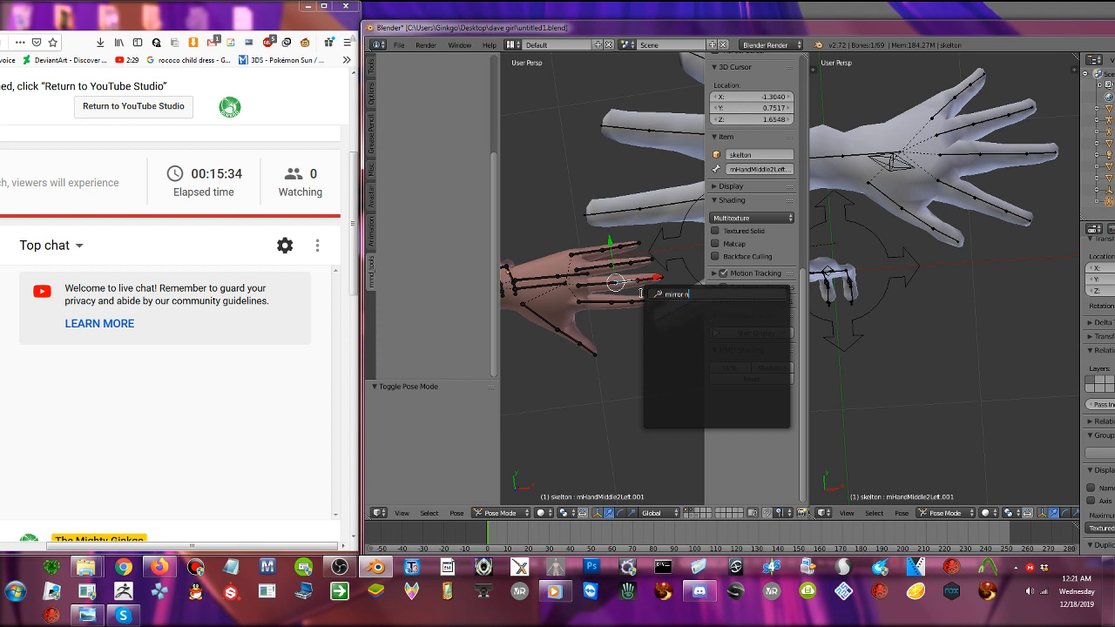
pyautogui.hotkey('ctrl', 'a')
pyautogui.press('BackSpace')
pyautogui.write('bone name')
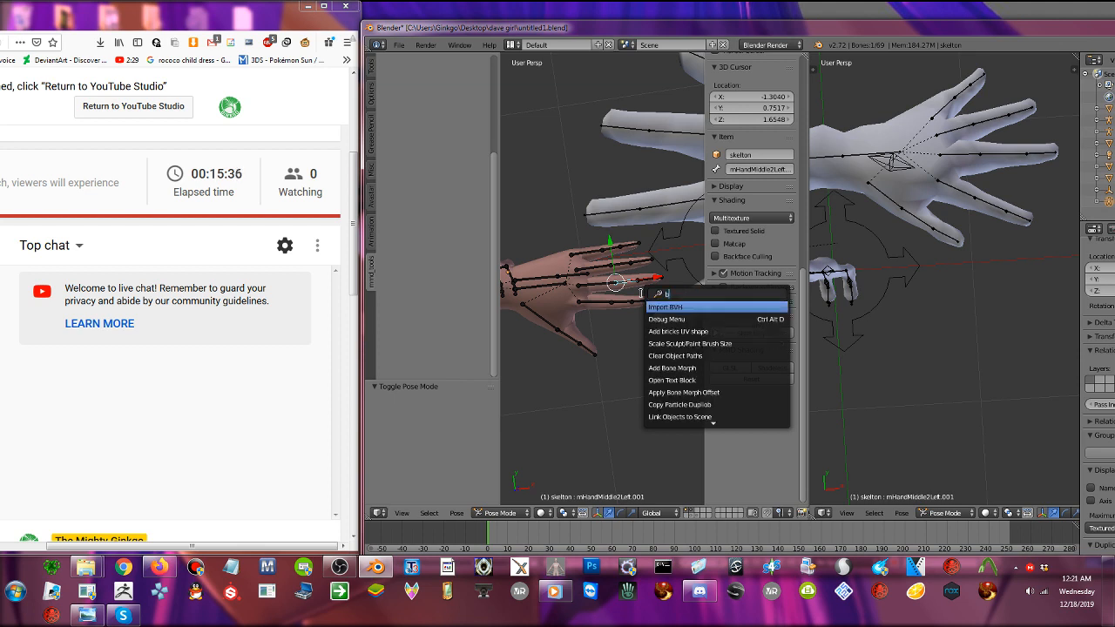
pyautogui.press('BackSpace')
pyautogui.press('BackSpace')
pyautogui.press('BackSpace')
pyautogui.press('BackSpace')
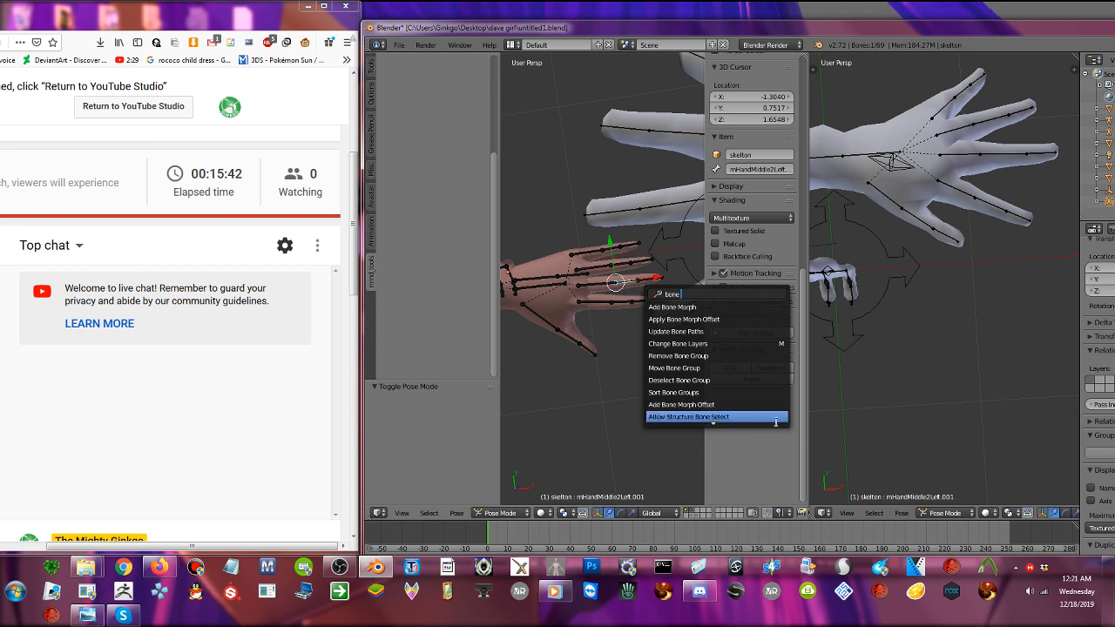
pyautogui.scroll(-8, 739, 409)
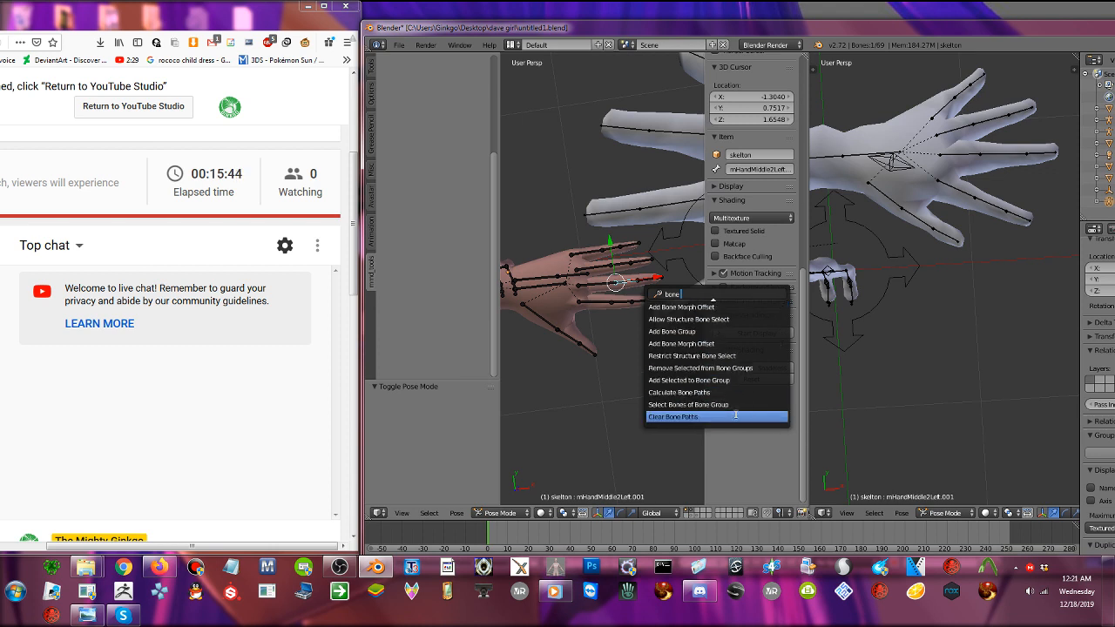
pyautogui.click(587, 403)
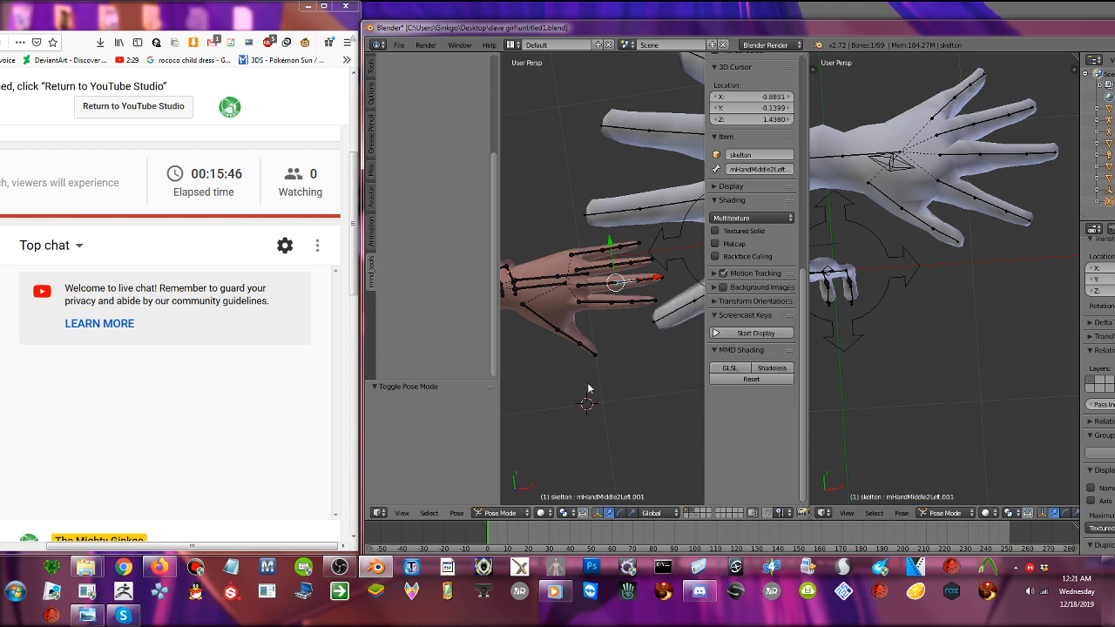
# - Hide the J_Sec_L_TipSleeve_end bone that overlaps the skelton armature's left hand bone
pyautogui.rightClick(547, 323)
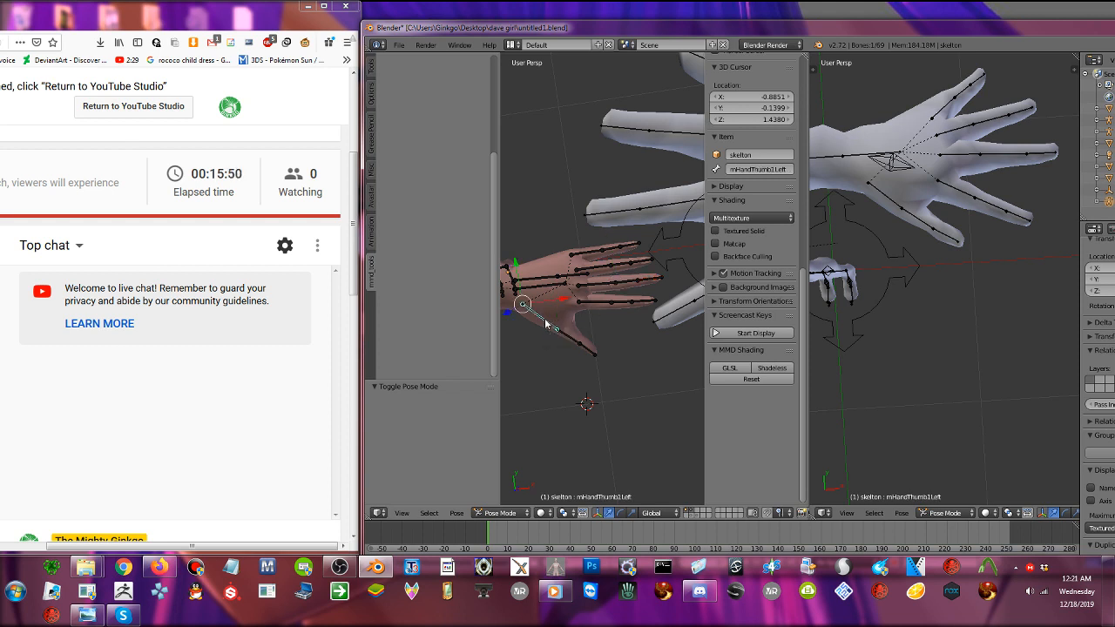
pyautogui.rightClick(558, 279)
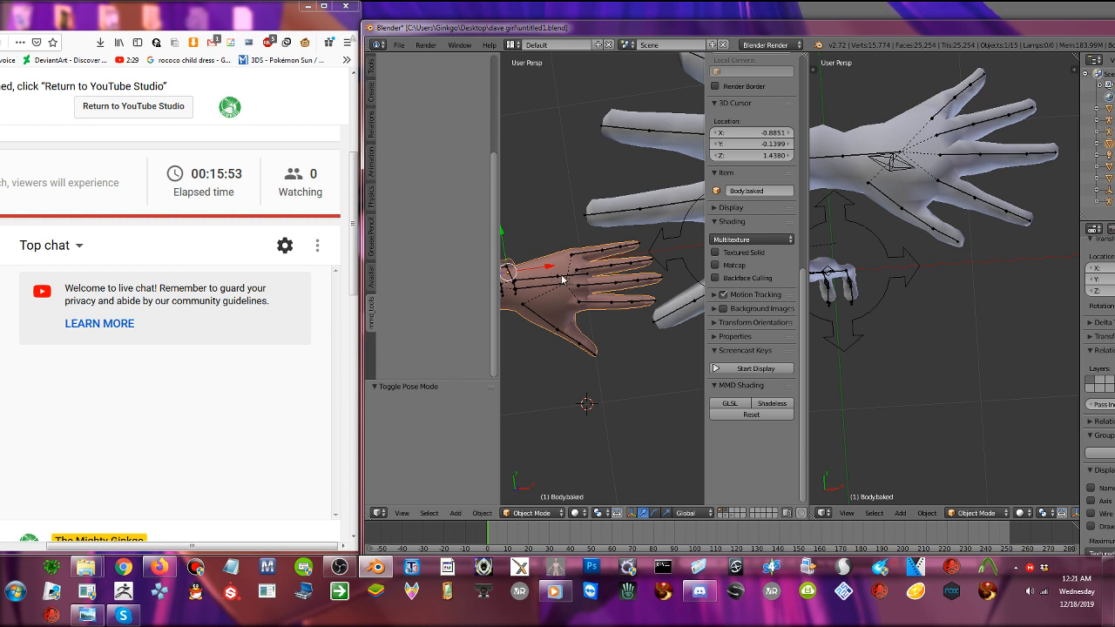
pyautogui.rightClick(565, 280)
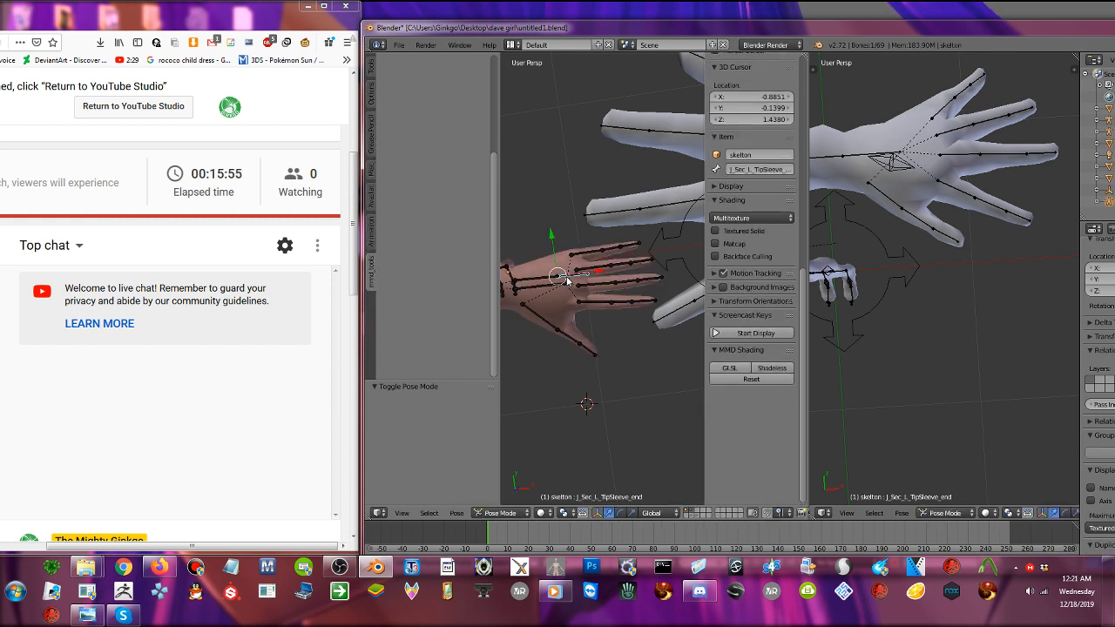
pyautogui.press('h')
# - Copy the name L_HAND from the Avastar rig's hand bone and rename the skelton armature's left hand bone to it
pyautogui.rightClick(534, 289)
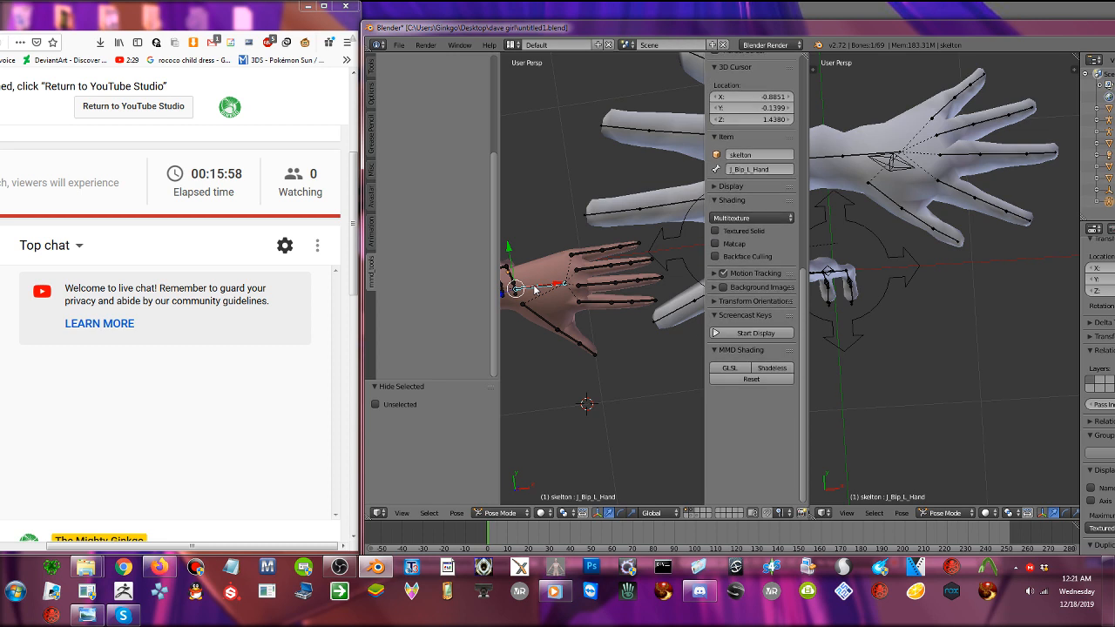
pyautogui.rightClick(874, 157)
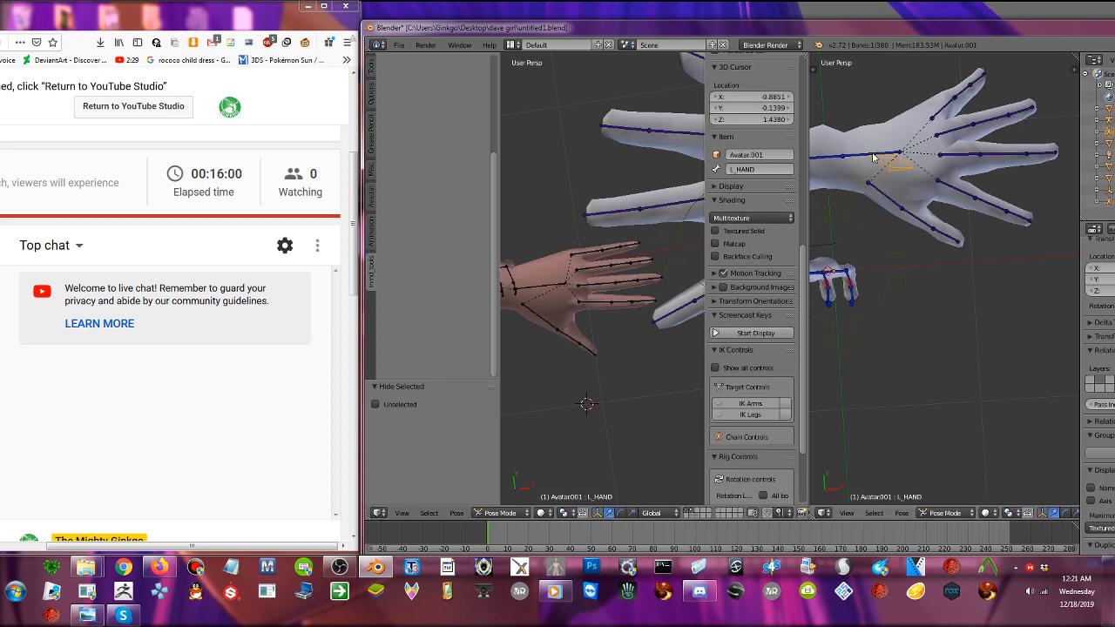
pyautogui.click(743, 169)
pyautogui.hotkey('ctrl', 'c')
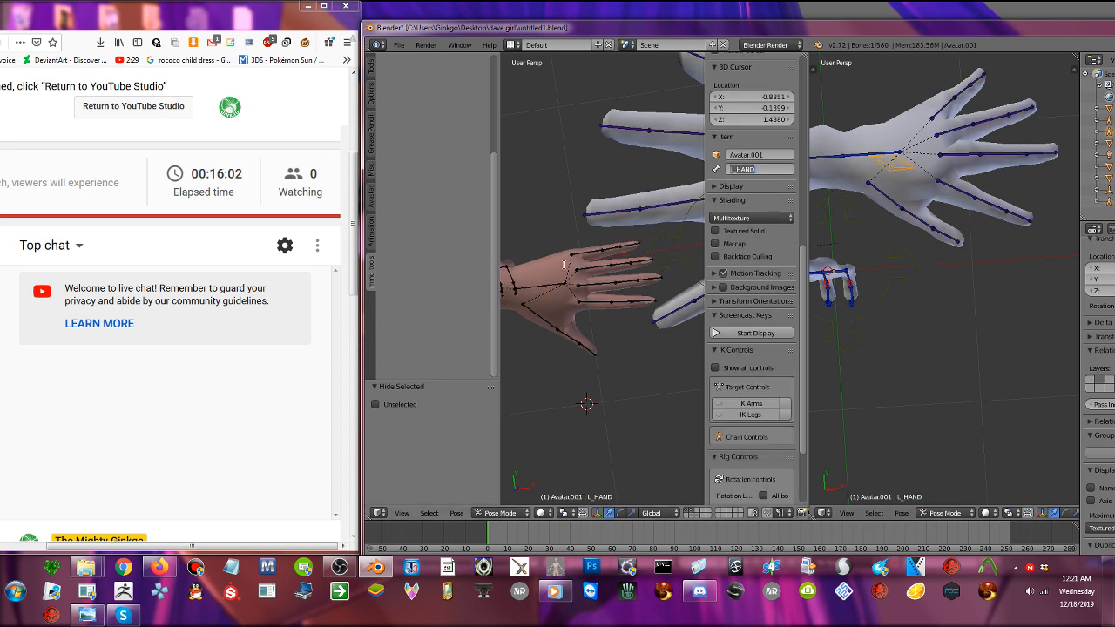
pyautogui.rightClick(539, 285)
pyautogui.rightClick(538, 285)
pyautogui.click(773, 168)
pyautogui.hotkey('ctrl', 'v')
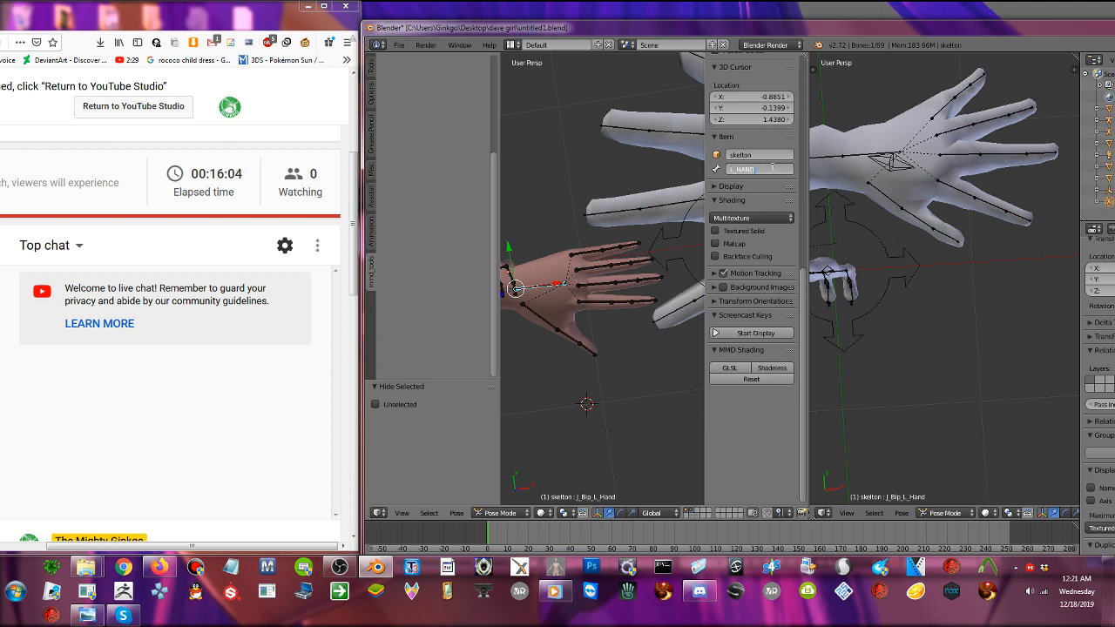
pyautogui.press('Return')
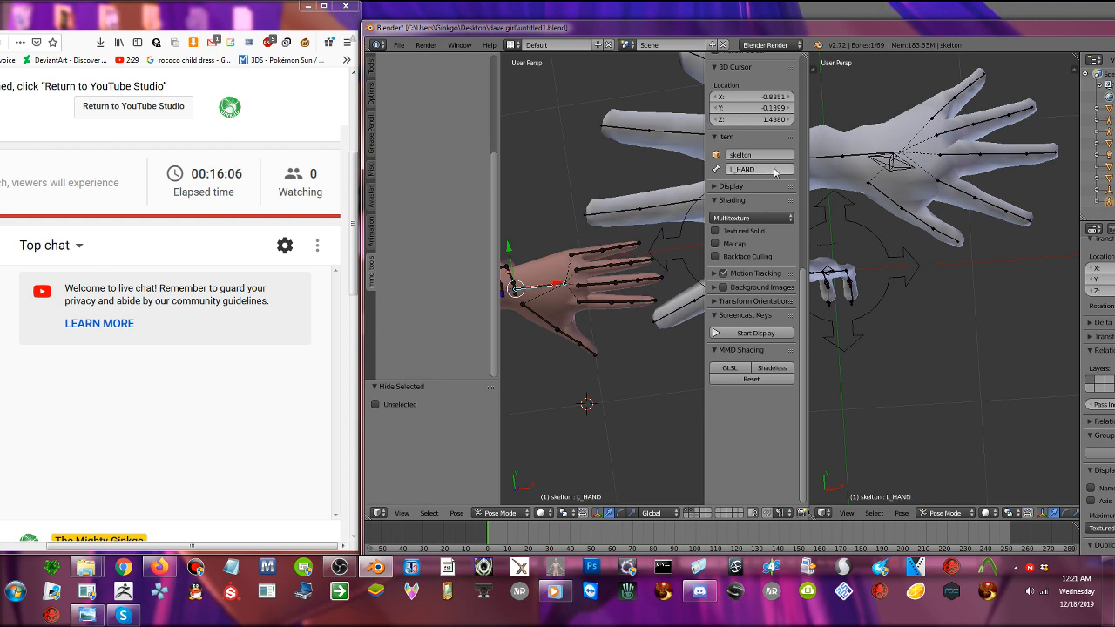
# - Check the name of the skelton armature's left forearm bone
pyautogui.scroll(-3, 535, 309)
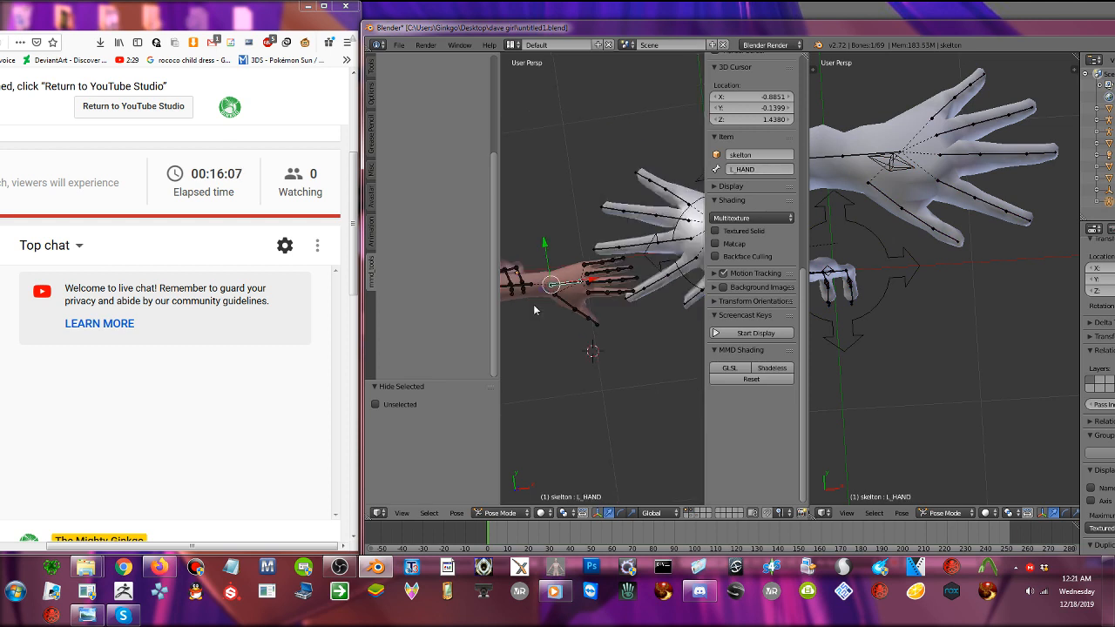
pyautogui.keyDown('shift'); pyautogui.moveTo(534, 306); pyautogui.dragTo(662, 305, button='middle'); pyautogui.keyUp('shift')
pyautogui.rightClick(659, 284)
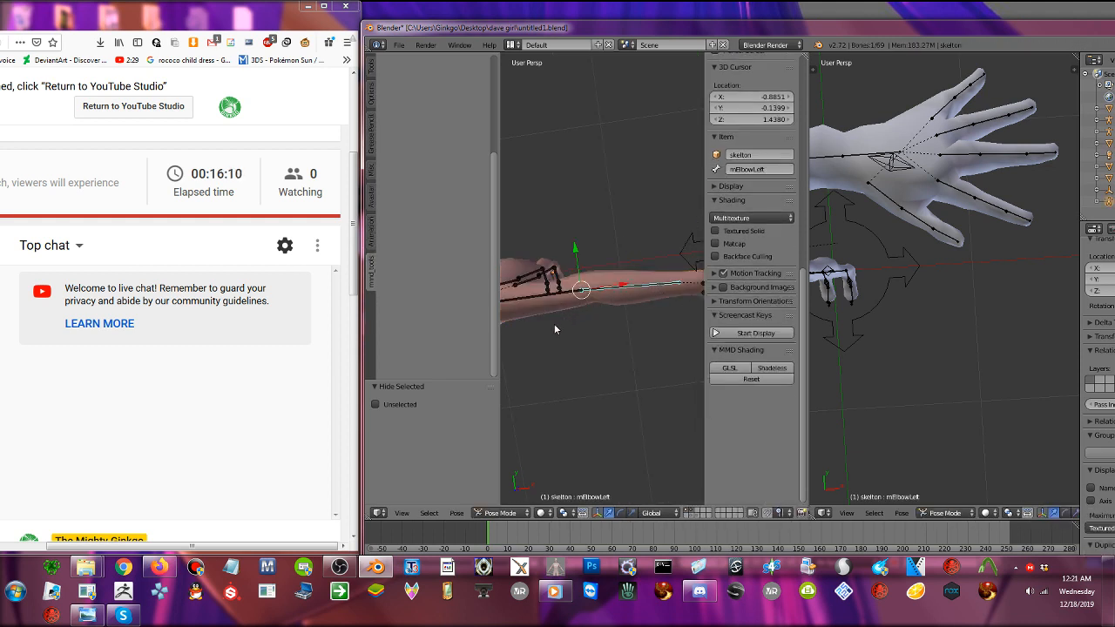
# - Copy the name mCollarRight from the Avastar rig's right collar bone
pyautogui.moveTo(554, 323); pyautogui.dragTo(691, 306, button='middle')
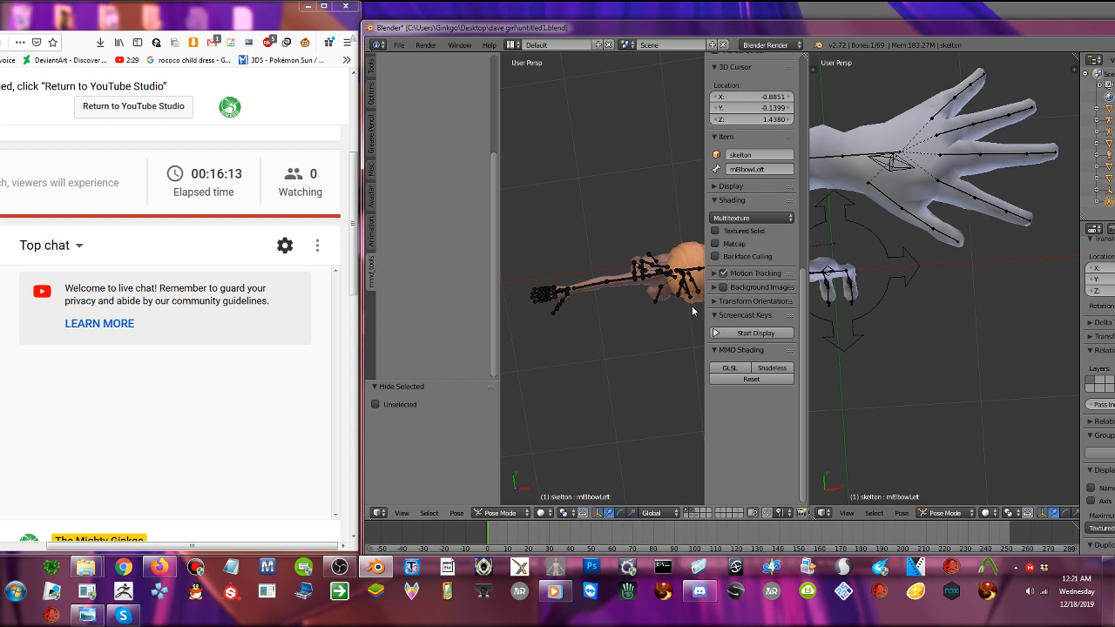
pyautogui.scroll(4, 692, 306)
pyautogui.keyDown('shift'); pyautogui.moveTo(832, 247); pyautogui.dragTo(936, 240, button='middle'); pyautogui.keyUp('shift')
pyautogui.scroll(-6, 936, 239)
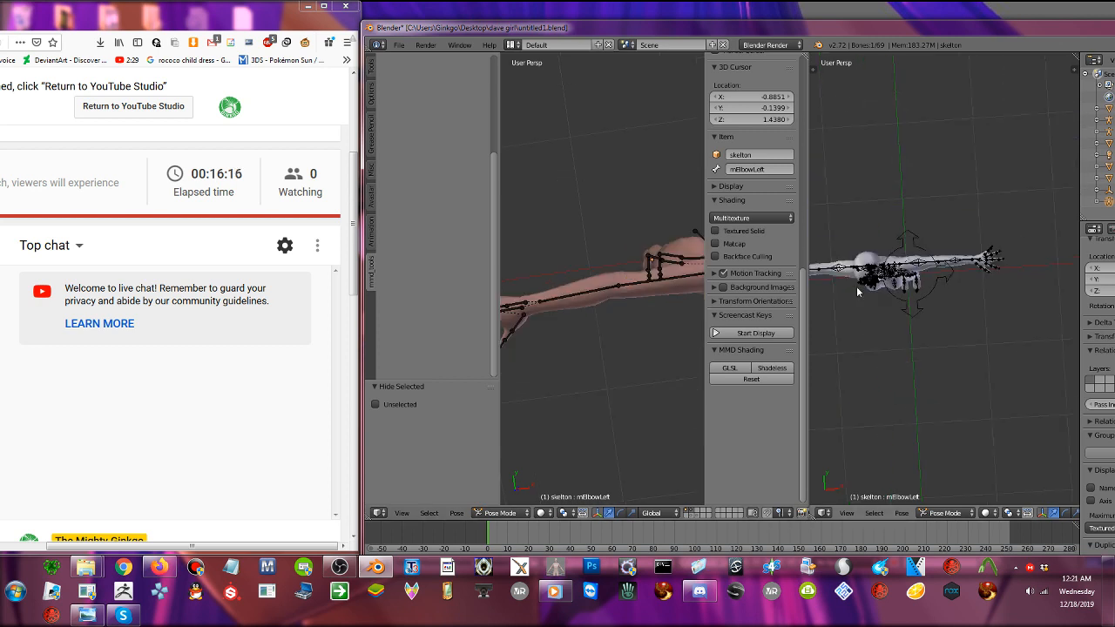
pyautogui.scroll(8, 971, 283)
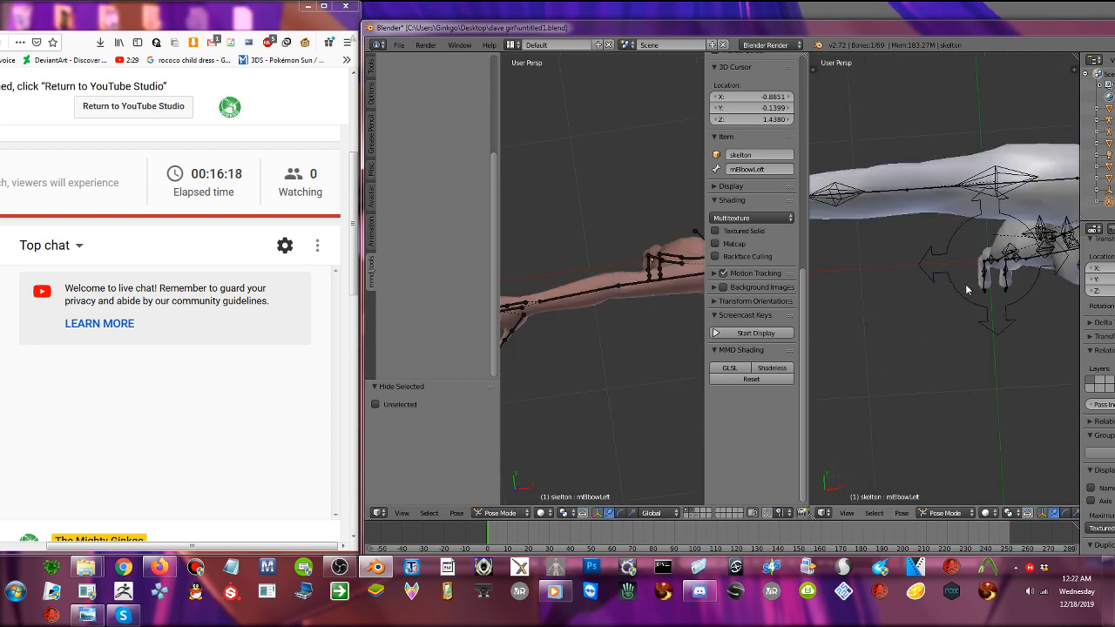
pyautogui.moveTo(980, 267)
pyautogui.mouseDown(button='middle')
pyautogui.moveTo(976, 285)
pyautogui.moveTo(977, 217)
pyautogui.moveTo(985, 261)
pyautogui.mouseUp(button='middle')
pyautogui.rightClick(967, 280)
pyautogui.rightClick(966, 280)
pyautogui.rightClick(970, 338)
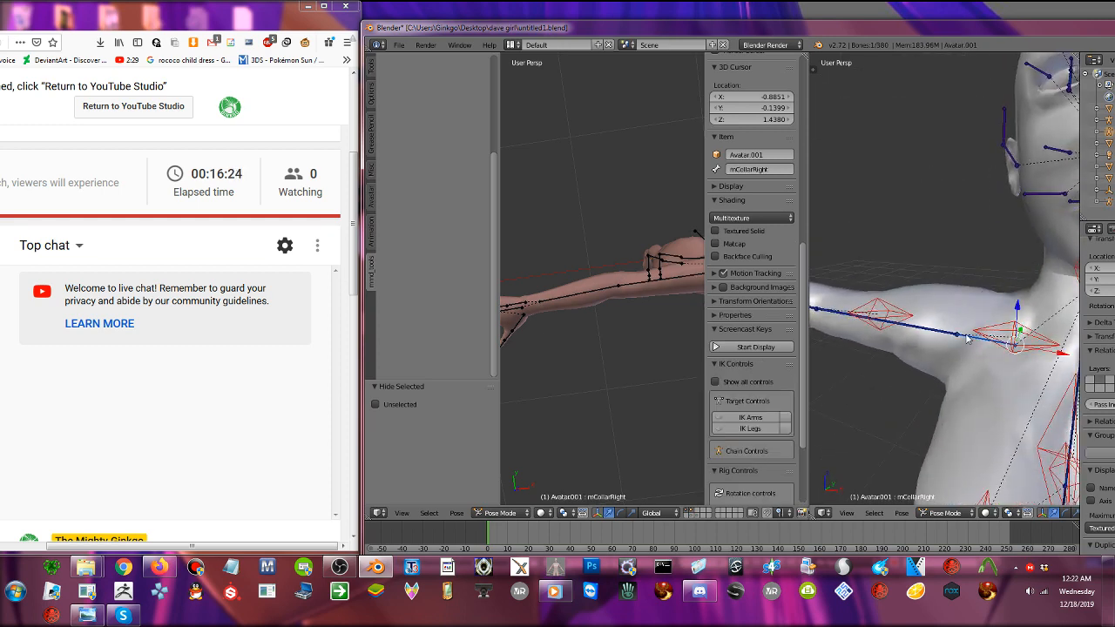
pyautogui.click(742, 169)
pyautogui.hotkey('ctrl', 'c')
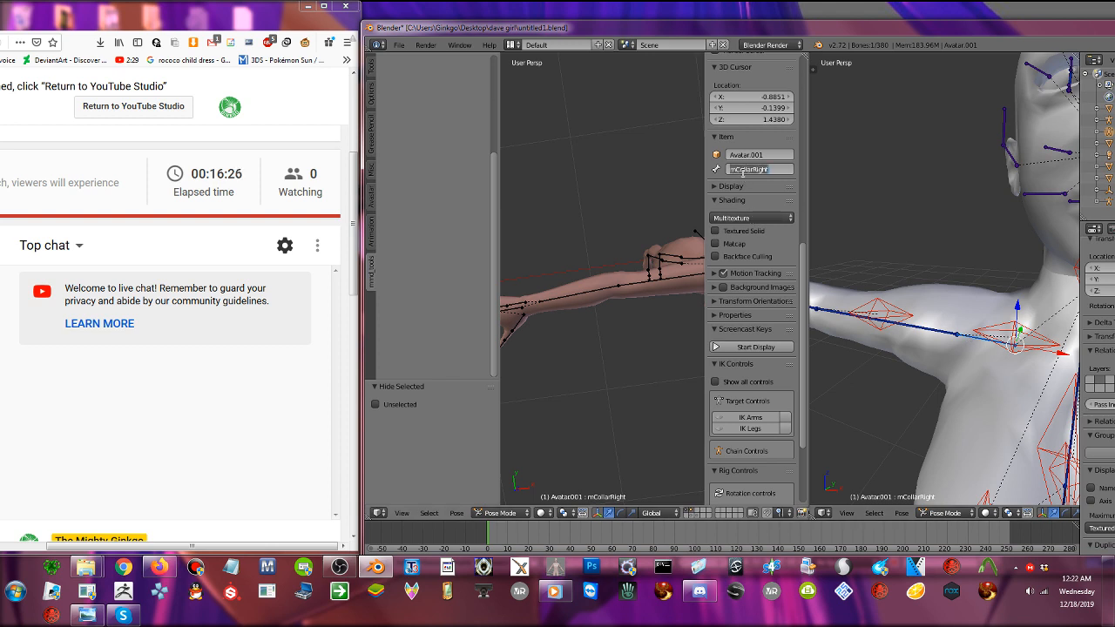
# - Rename the skelton armature's right shoulder bone, J_Bip_R_Shoulder, to mCollarRight
pyautogui.click(664, 375)
pyautogui.moveTo(664, 374); pyautogui.dragTo(572, 342, button='middle')
pyautogui.rightClick(608, 271)
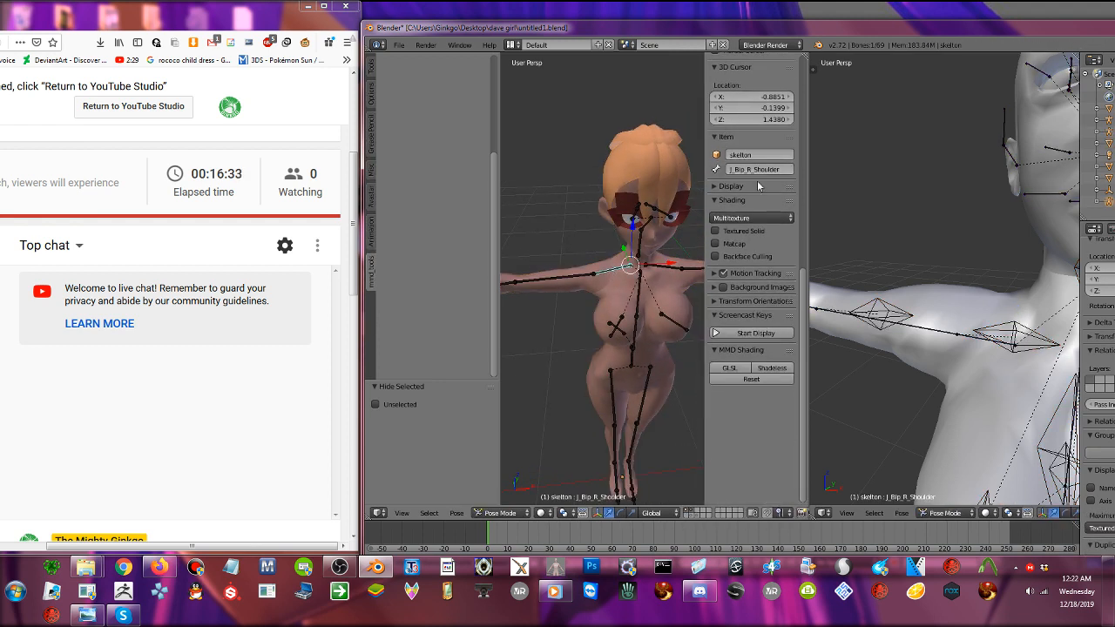
pyautogui.doubleClick(767, 168)
pyautogui.hotkey('ctrl', 'v')
pyautogui.press('Return')
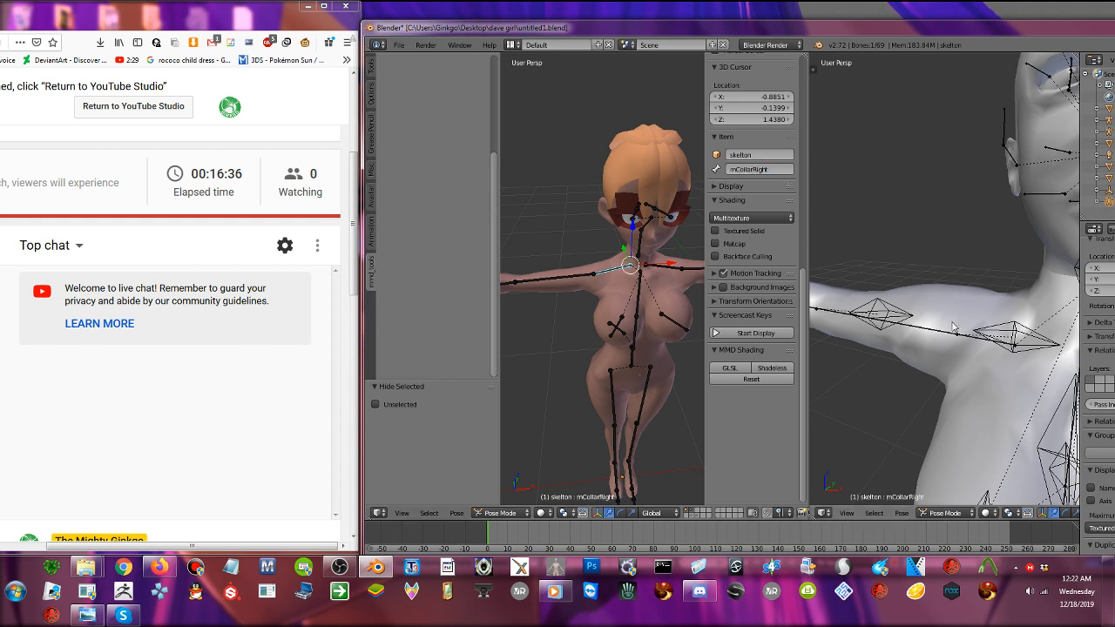
# - Copy the name mShoulderRight from the Avastar rig and rename the skelton armature's right upper arm bone to it
pyautogui.rightClick(956, 337)
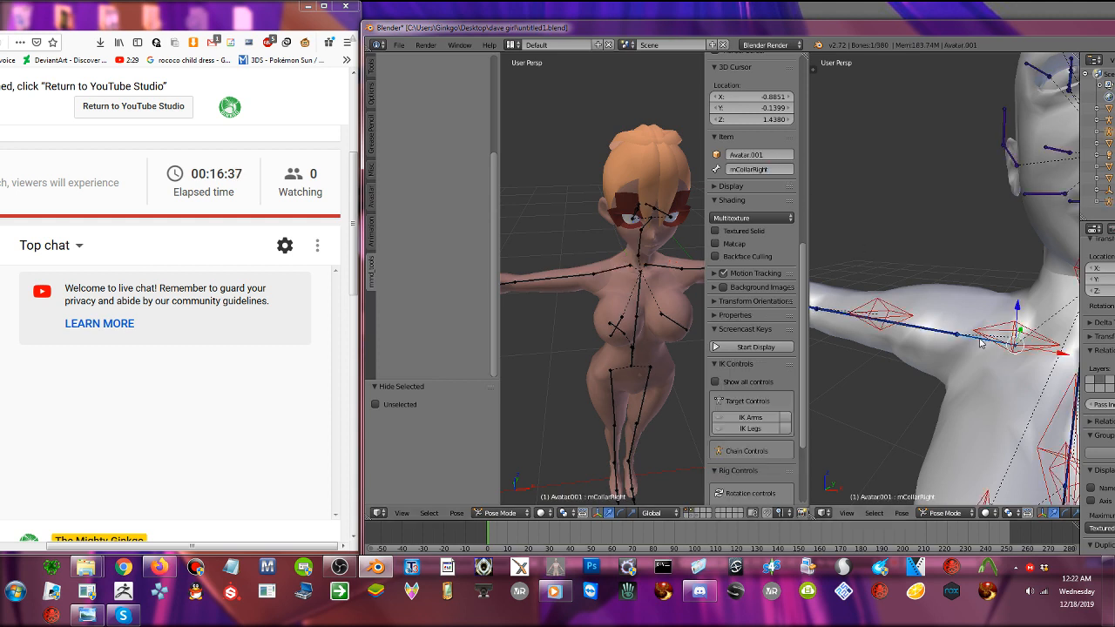
pyautogui.rightClick(926, 338)
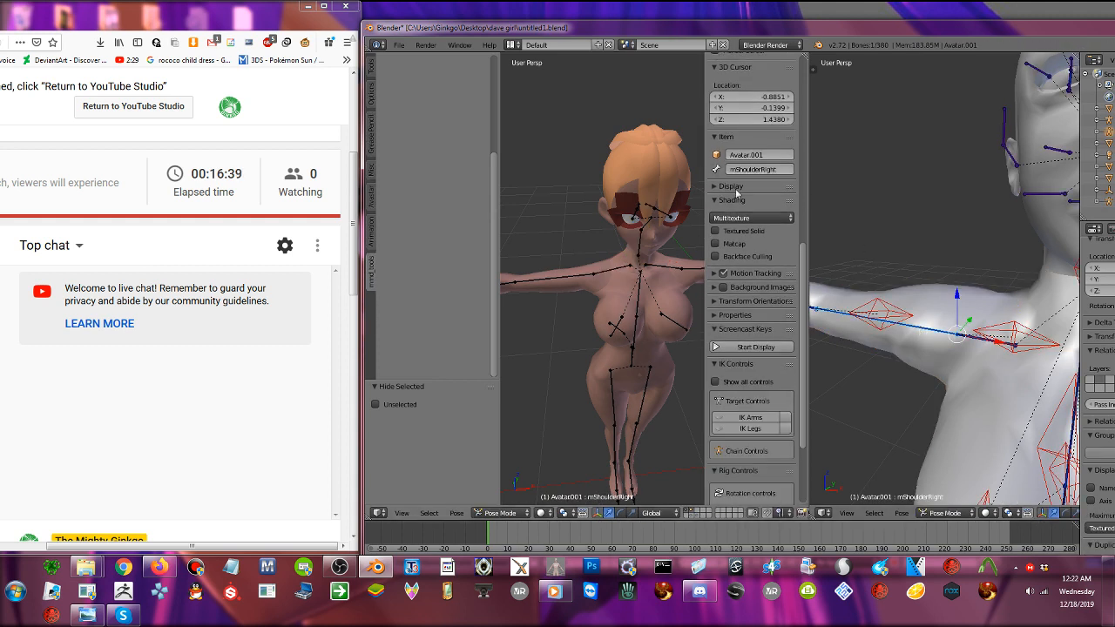
pyautogui.rightClick(595, 277)
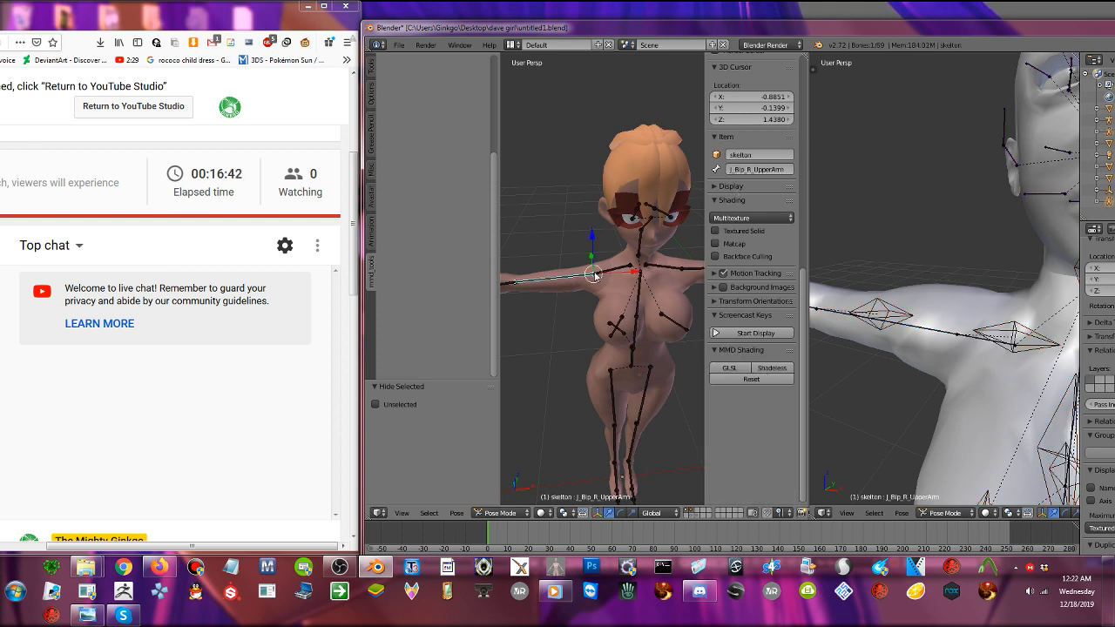
pyautogui.click(767, 171)
pyautogui.write('mShoulderRight')
pyautogui.press('Return')
# - Copy the name mElbowRight from the Avastar rig and rename the skelton armature's right forearm bone to it
pyautogui.moveTo(590, 280); pyautogui.dragTo(750, 265, button='middle')
pyautogui.keyDown('shift'); pyautogui.moveTo(882, 322); pyautogui.dragTo(1058, 345, button='middle'); pyautogui.keyUp('shift')
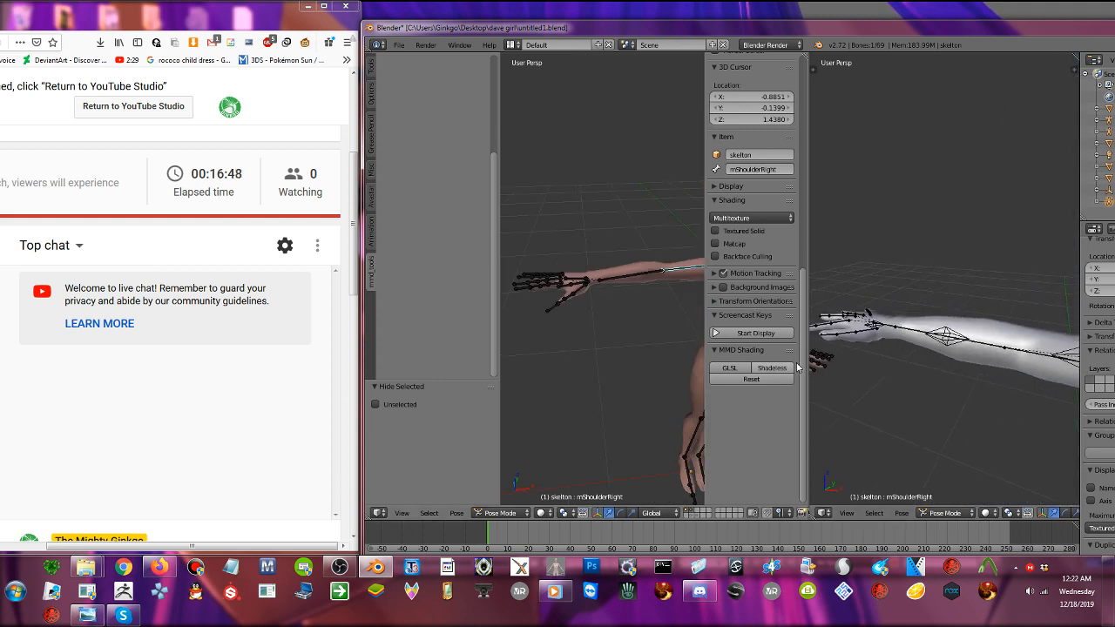
pyautogui.keyDown('shift'); pyautogui.moveTo(905, 350); pyautogui.dragTo(920, 352, button='middle'); pyautogui.keyUp('shift')
pyautogui.rightClick(920, 352)
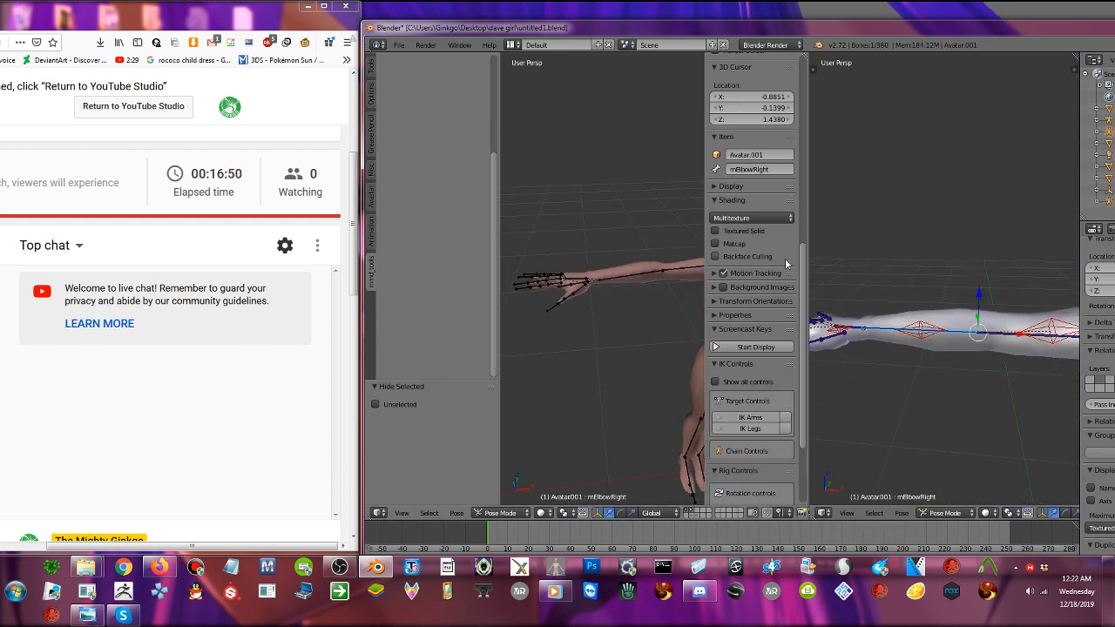
pyautogui.click(774, 170)
pyautogui.rightClick(608, 282)
pyautogui.rightClick(608, 282)
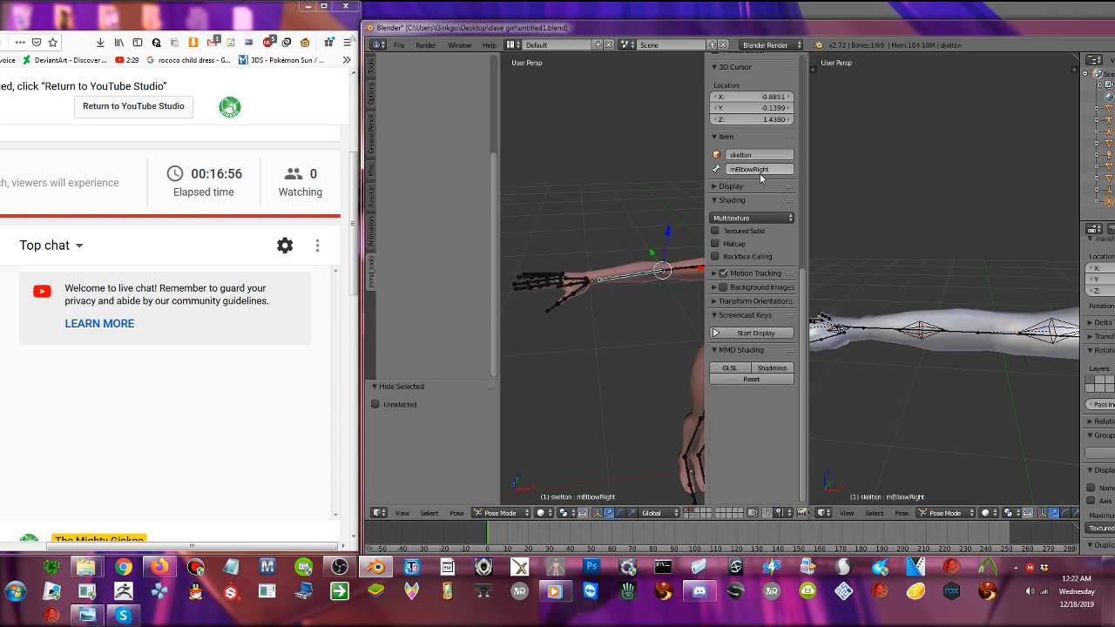
# - Copy the name mHandThumb1Right from the Avastar rig and rename the first bone of the skelton armature's right thumb to it
pyautogui.keyDown('shift'); pyautogui.moveTo(829, 347); pyautogui.dragTo(912, 369, button='middle'); pyautogui.keyUp('shift')
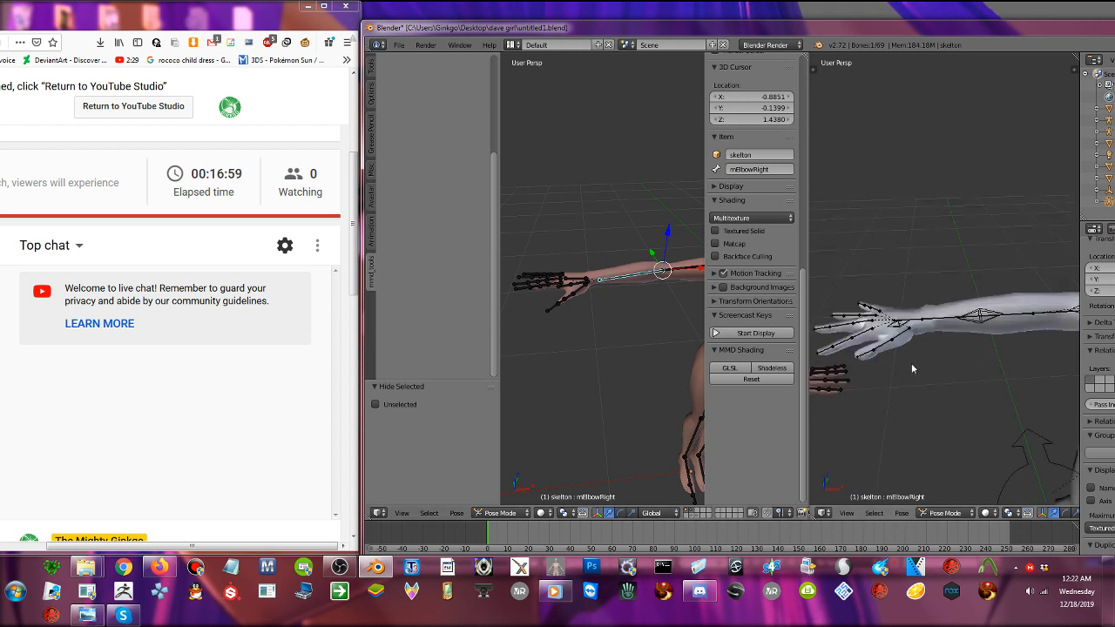
pyautogui.rightClick(911, 363)
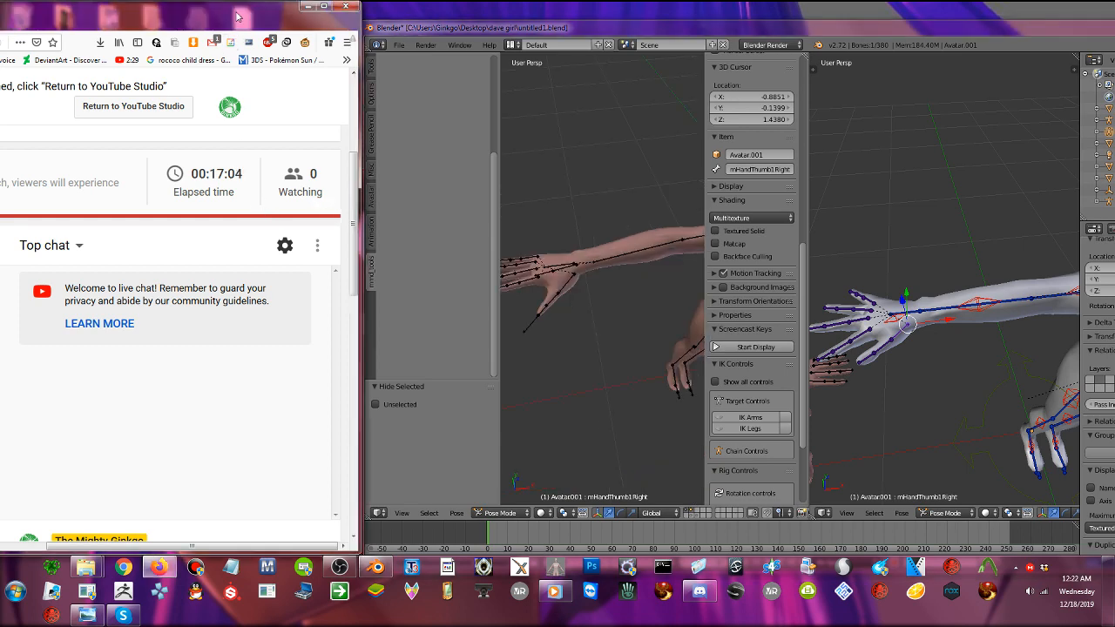
pyautogui.moveTo(236, 13); pyautogui.dragTo(477, 13)
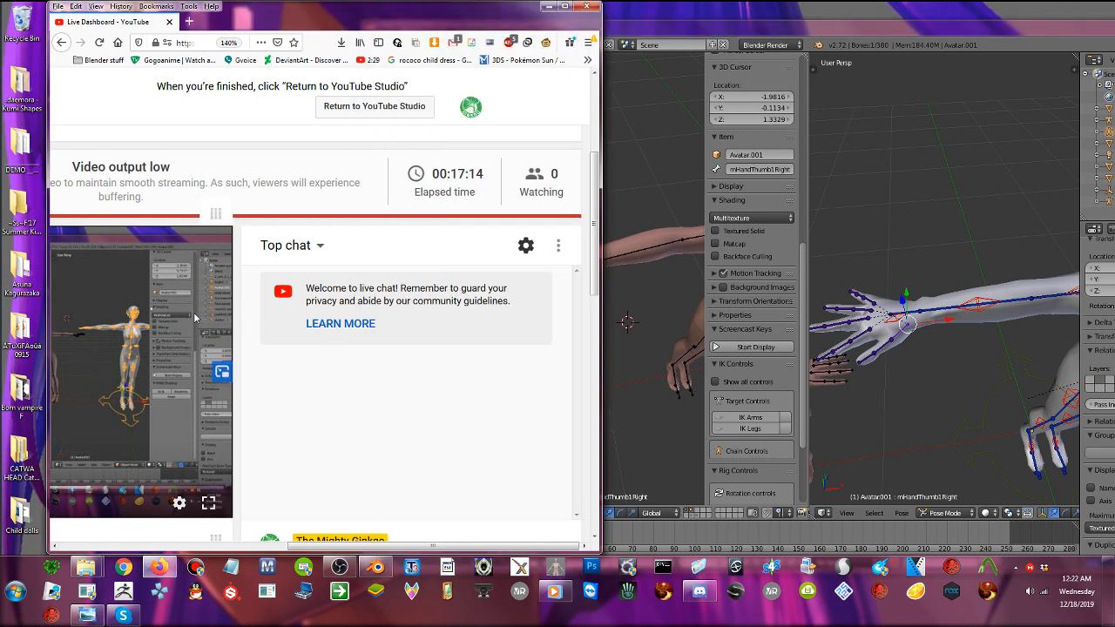
pyautogui.moveTo(497, 32); pyautogui.dragTo(239, 43)
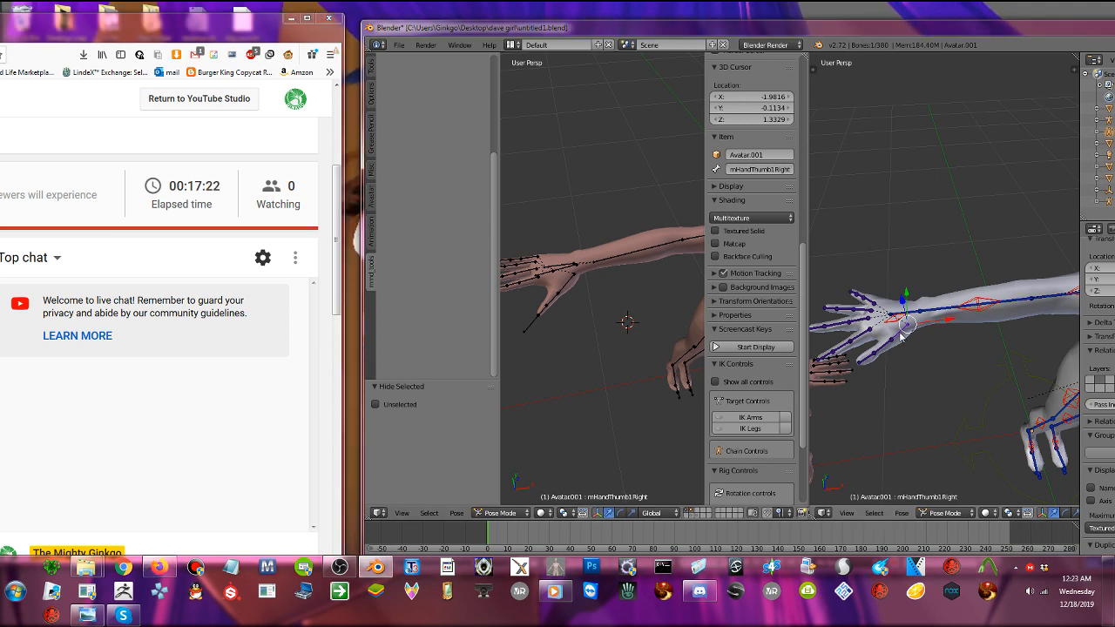
pyautogui.scroll(2, 782, 301)
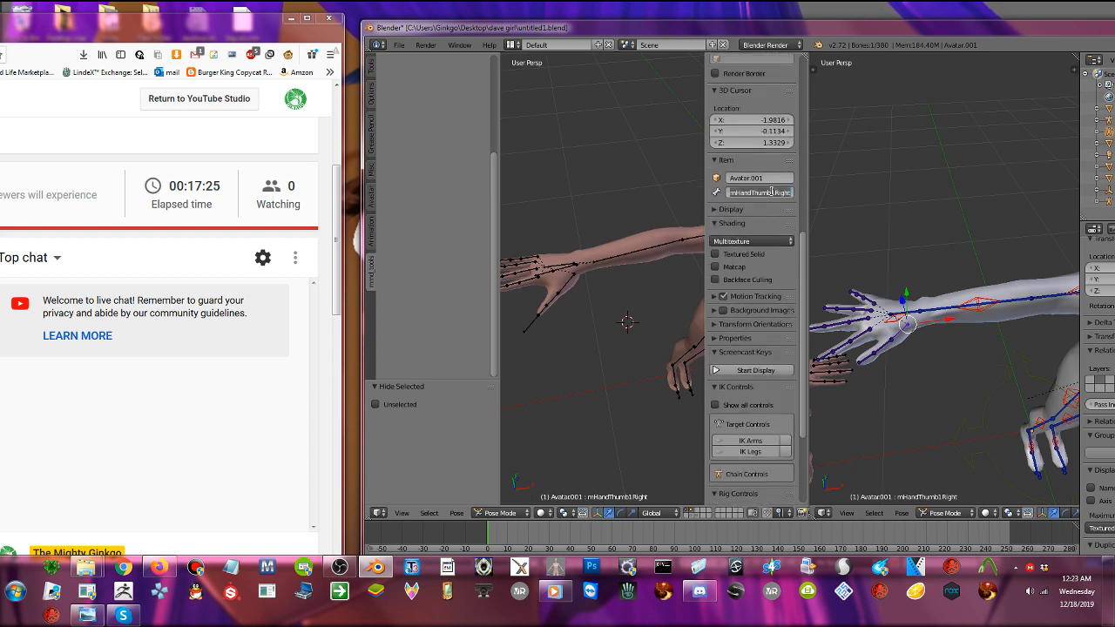
pyautogui.hotkey('ctrl', 'c')
pyautogui.rightClick(561, 291)
pyautogui.click(774, 194)
pyautogui.hotkey('ctrl', 'v')
pyautogui.press('Return')
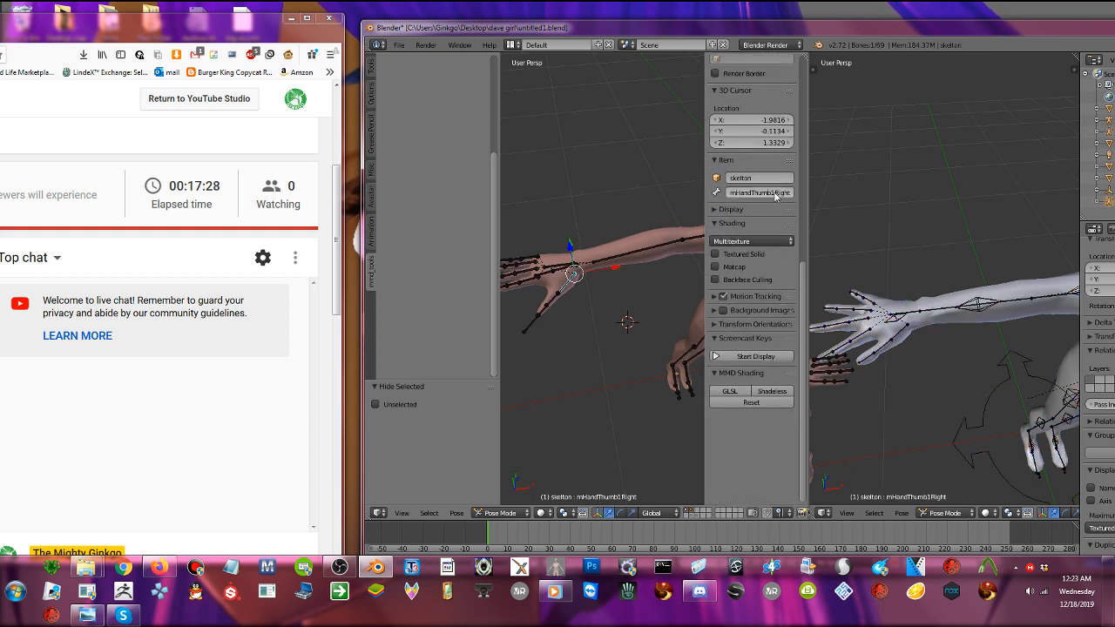
# - Check the names of the skelton armature's right forearm, second thumb and first index finger bones
pyautogui.rightClick(638, 252)
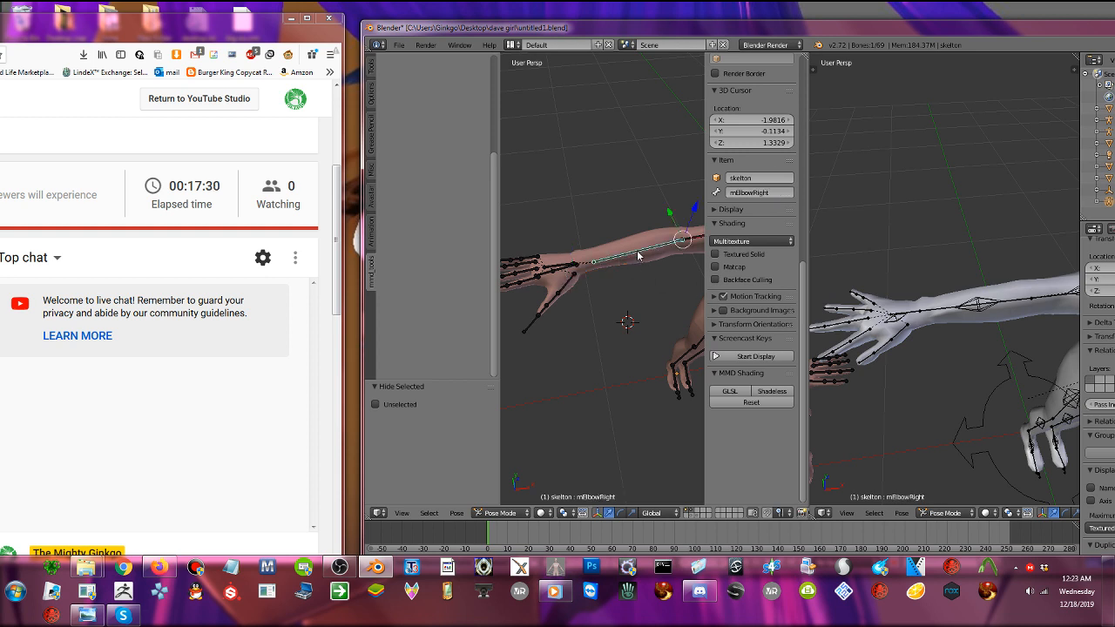
pyautogui.rightClick(561, 285)
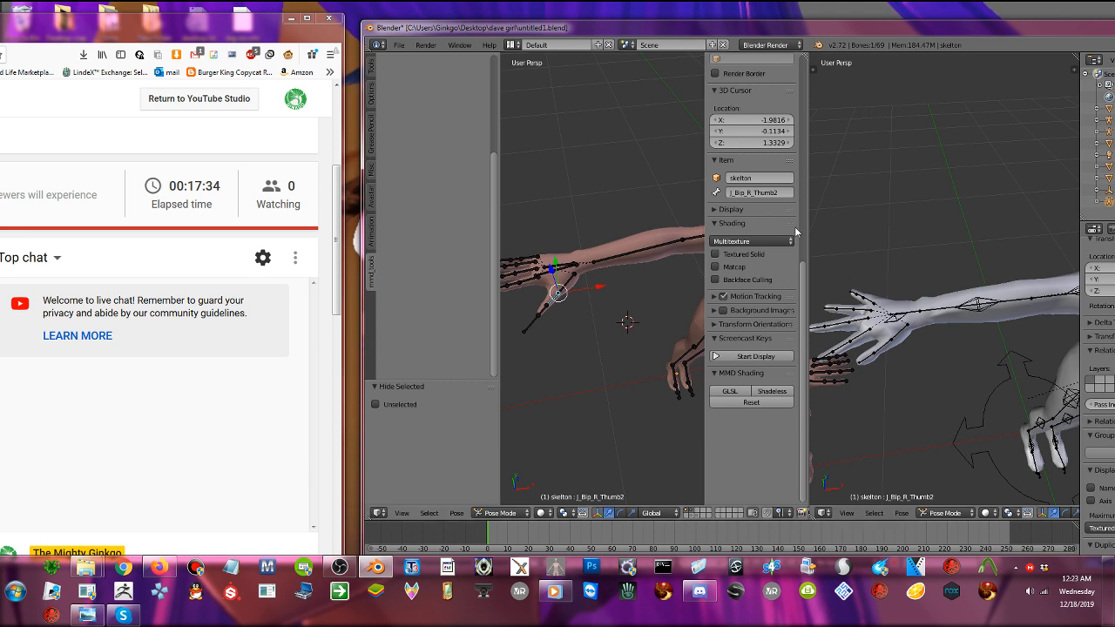
pyautogui.rightClick(527, 281)
# - Delete the end bone at the tip of the skelton armature's right thumb in Edit Mode
pyautogui.moveTo(566, 285); pyautogui.dragTo(608, 304, button='middle')
pyautogui.press('Tab')
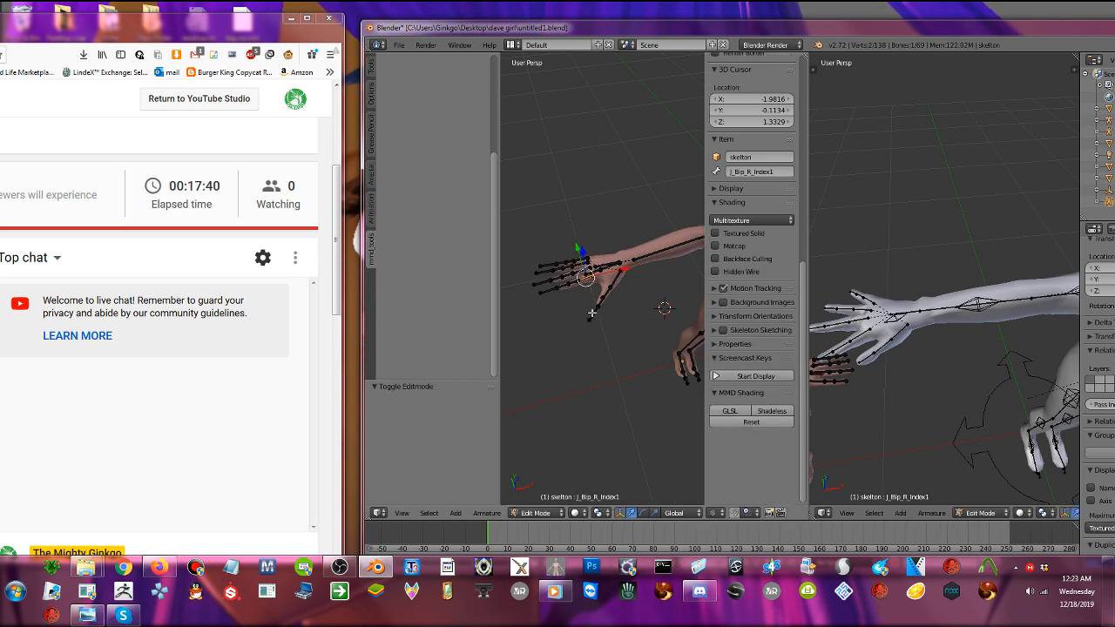
pyautogui.rightClick(592, 312)
pyautogui.press('x')
pyautogui.click(575, 307)
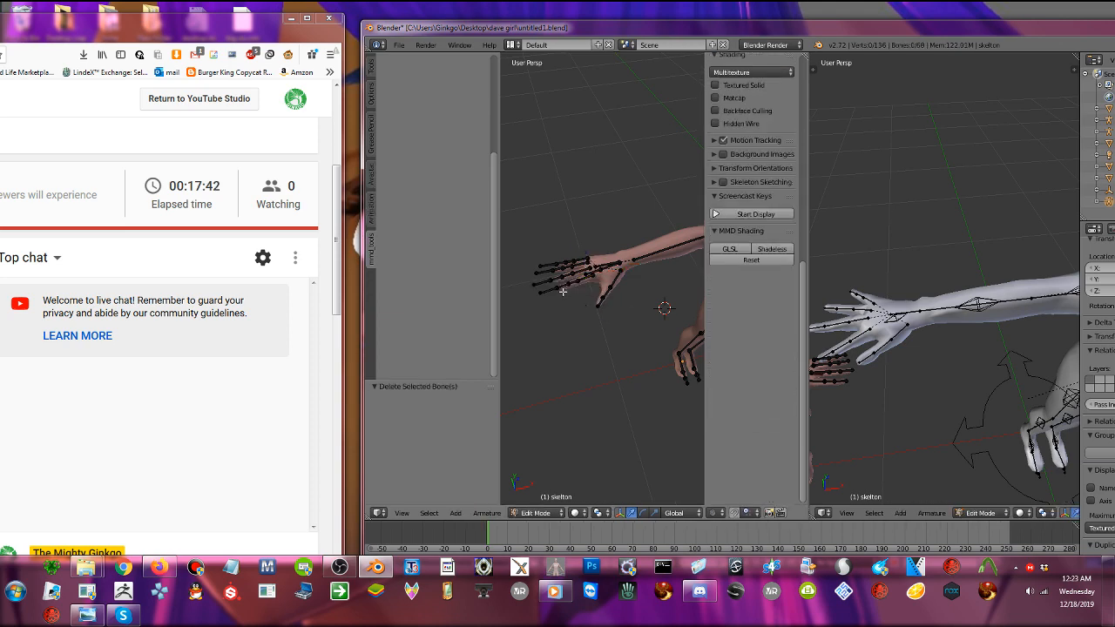